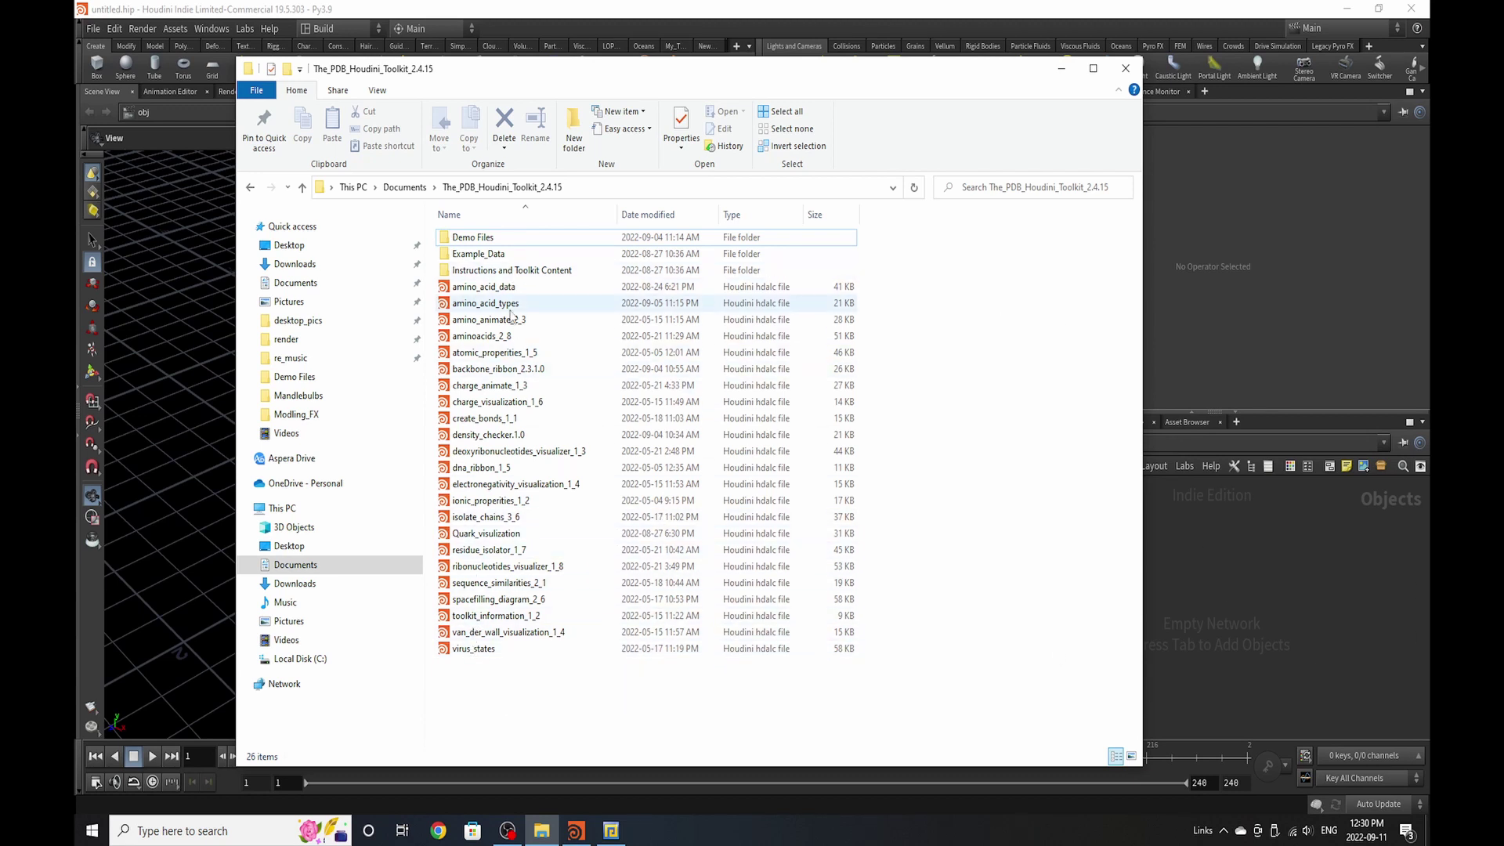
- Sort the toolkit folder by date modified and review the most recently updated asset files
left_click(677, 216)
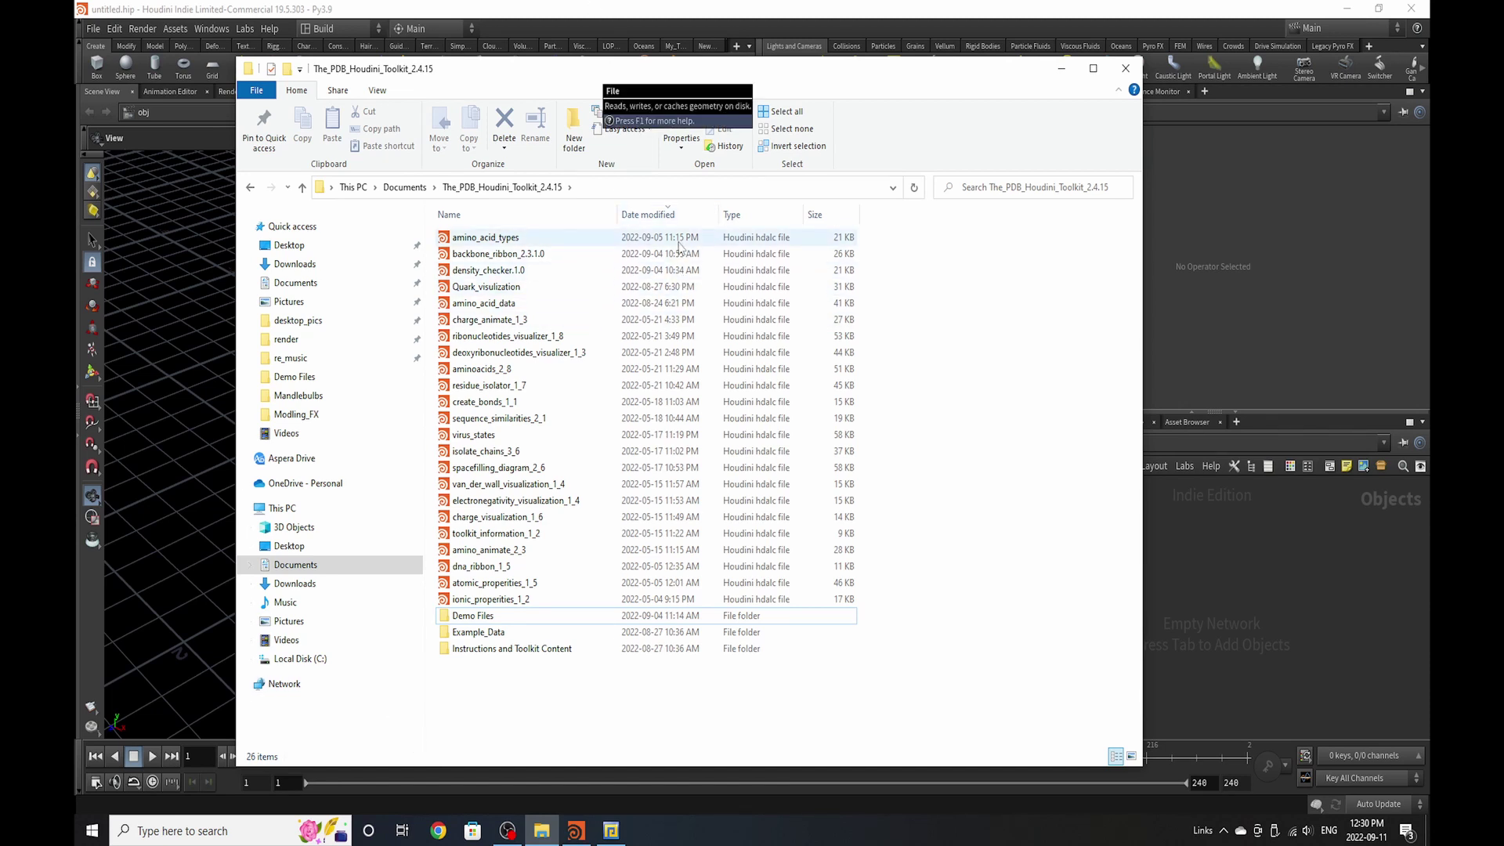
left_click(530, 253)
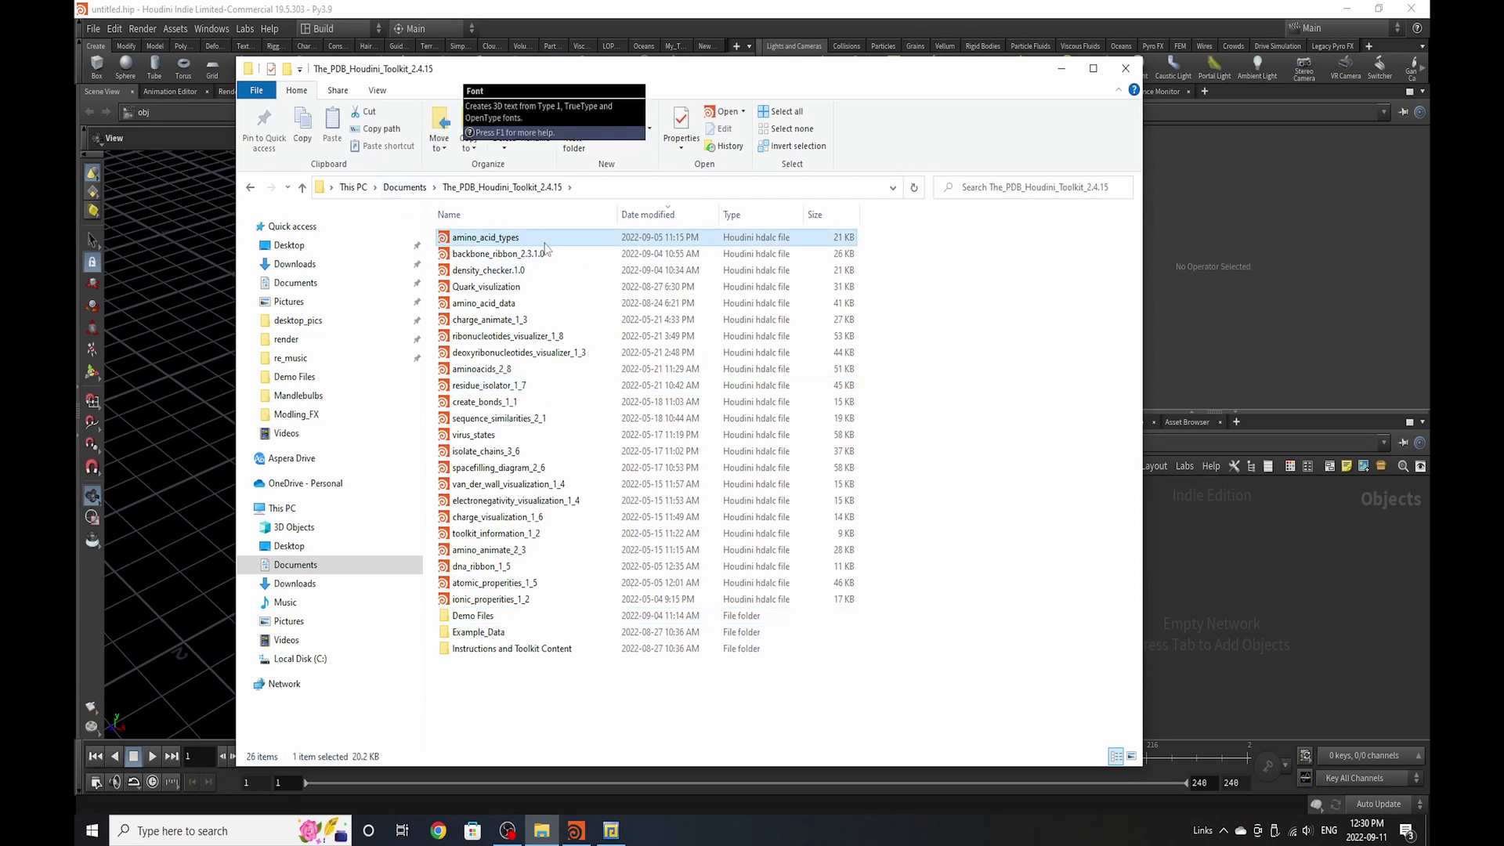
left_click(577, 267)
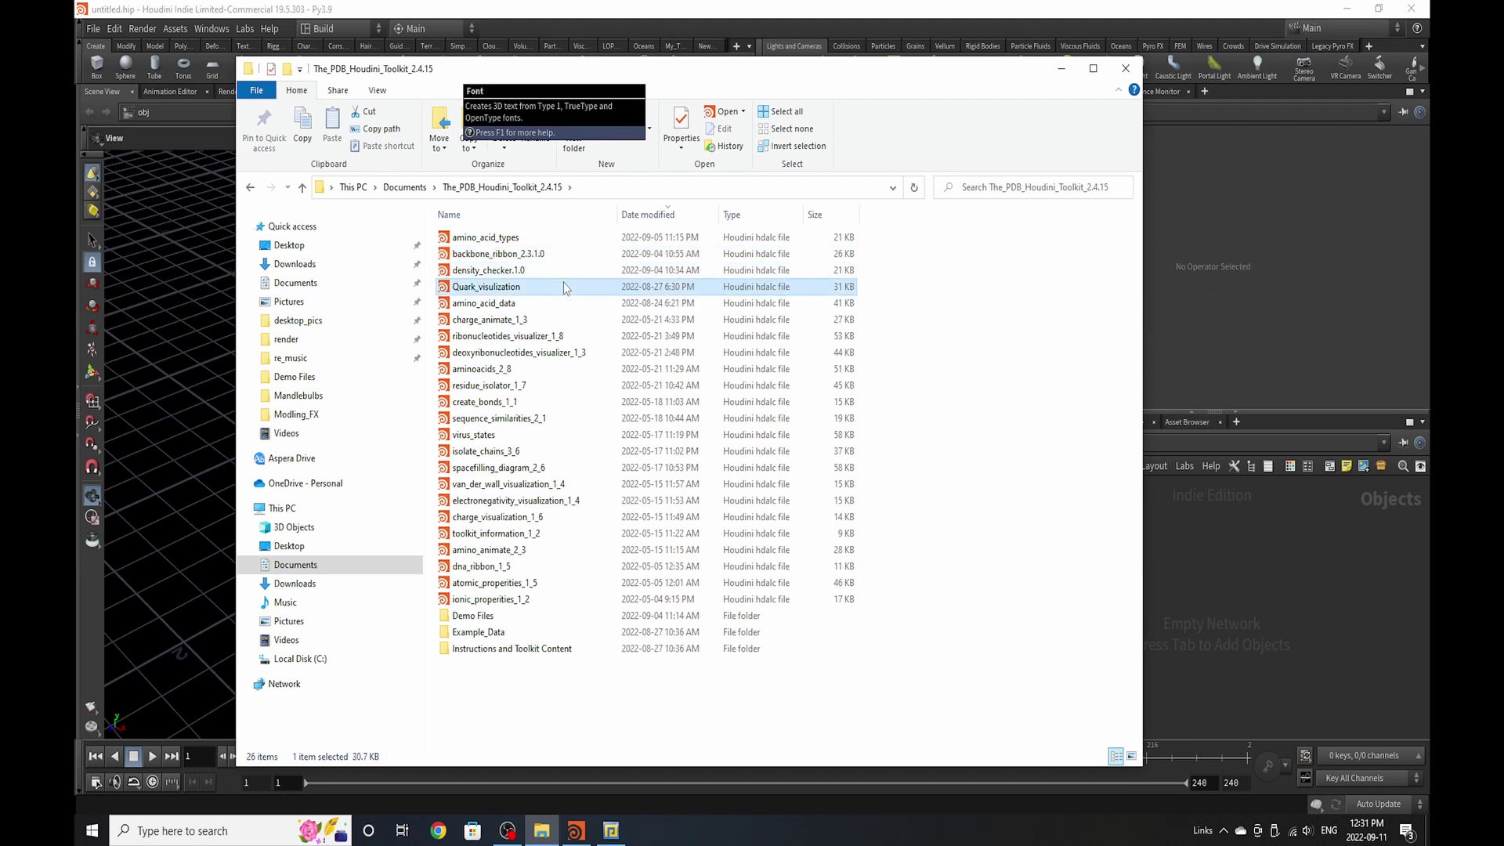
left_click(563, 305)
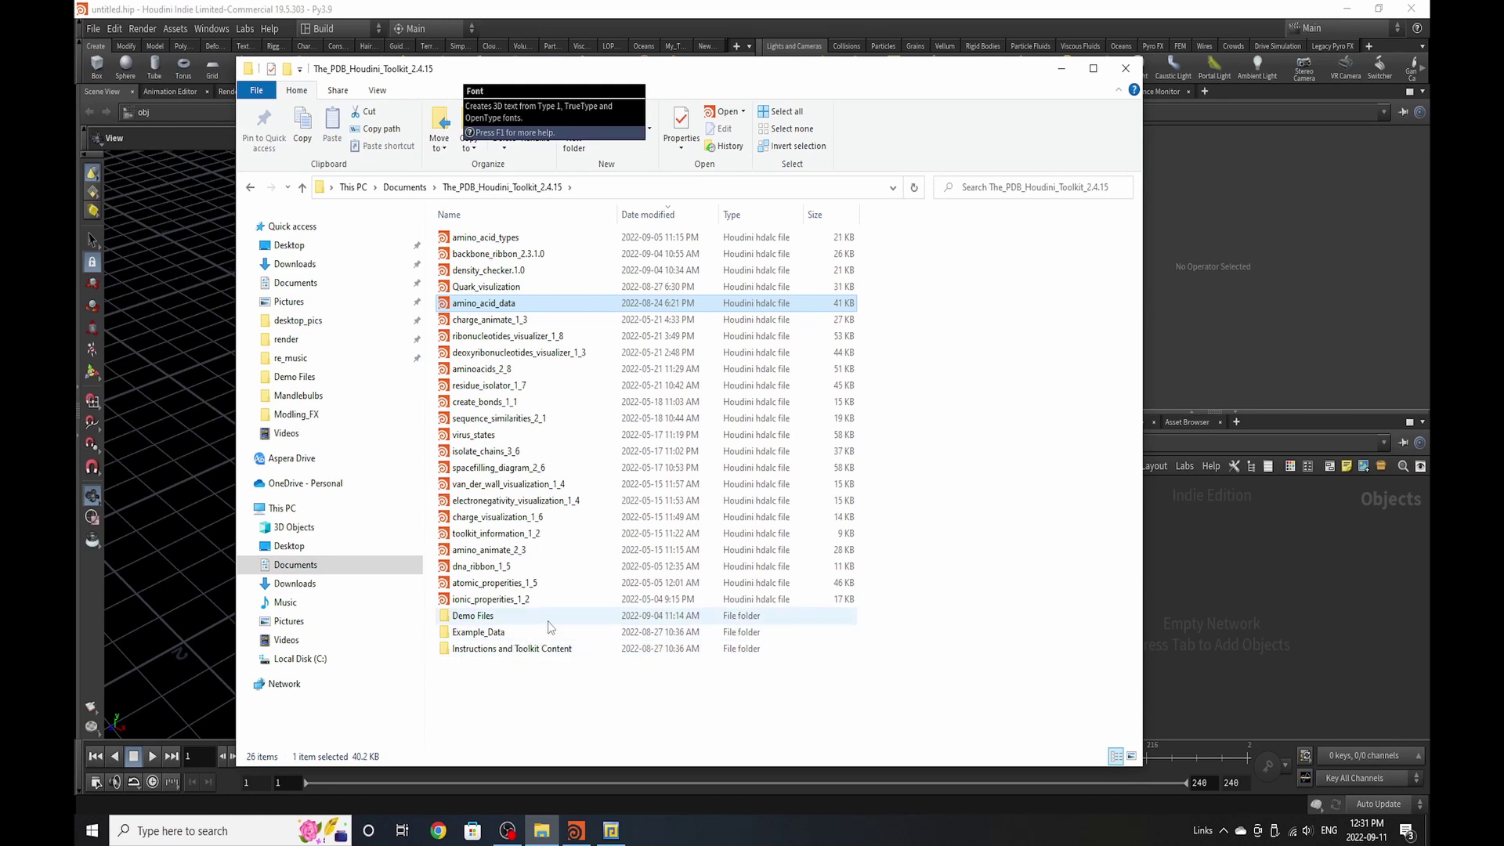
- Open the Instructions and Toolkit Content folder, look over its four text documents, and return to the toolkit folder
left_click(548, 655)
double_click(548, 655)
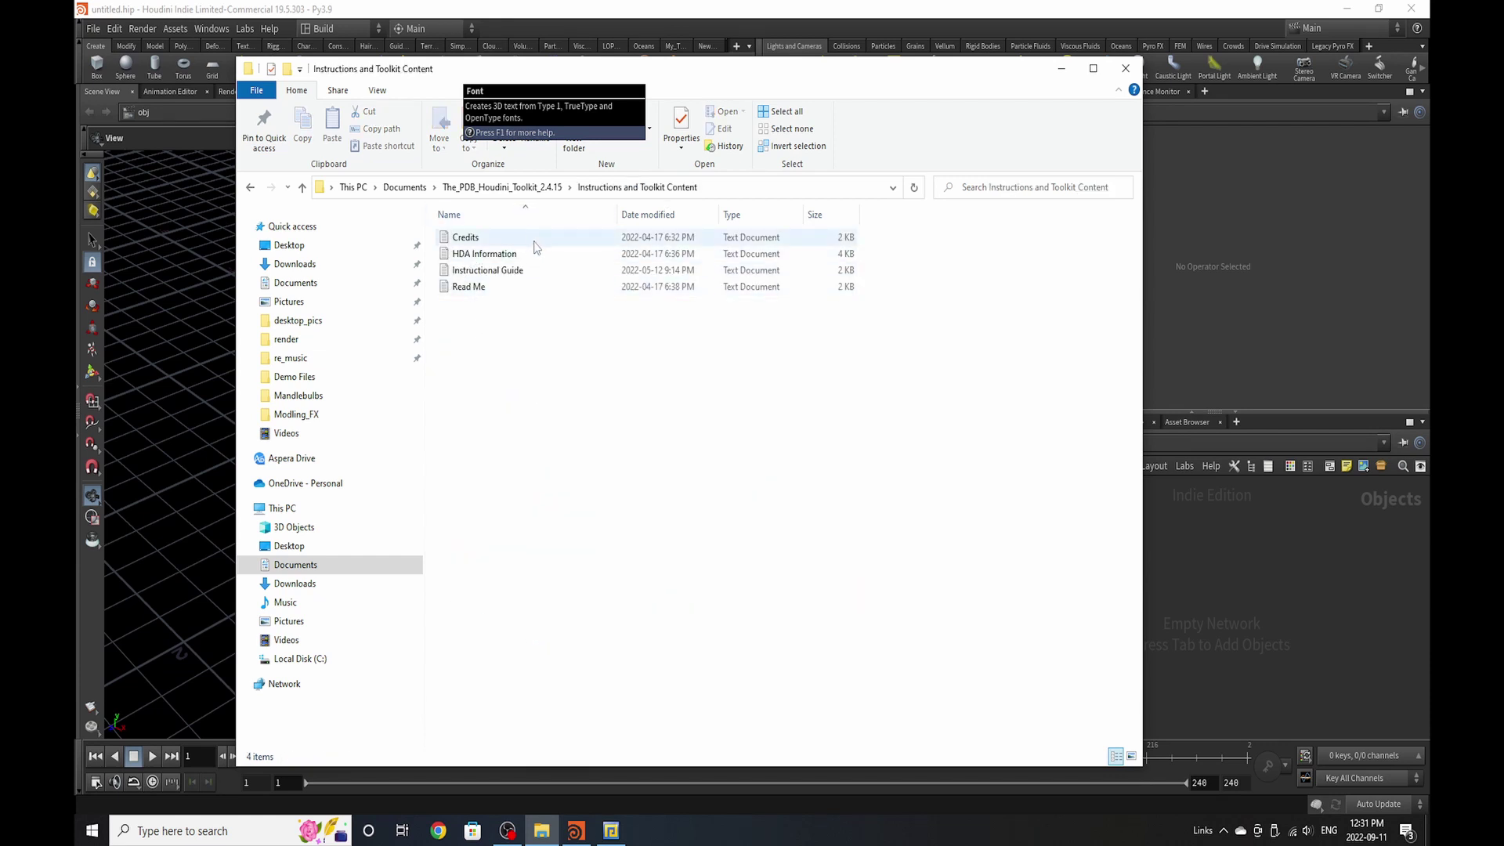
left_click(537, 242)
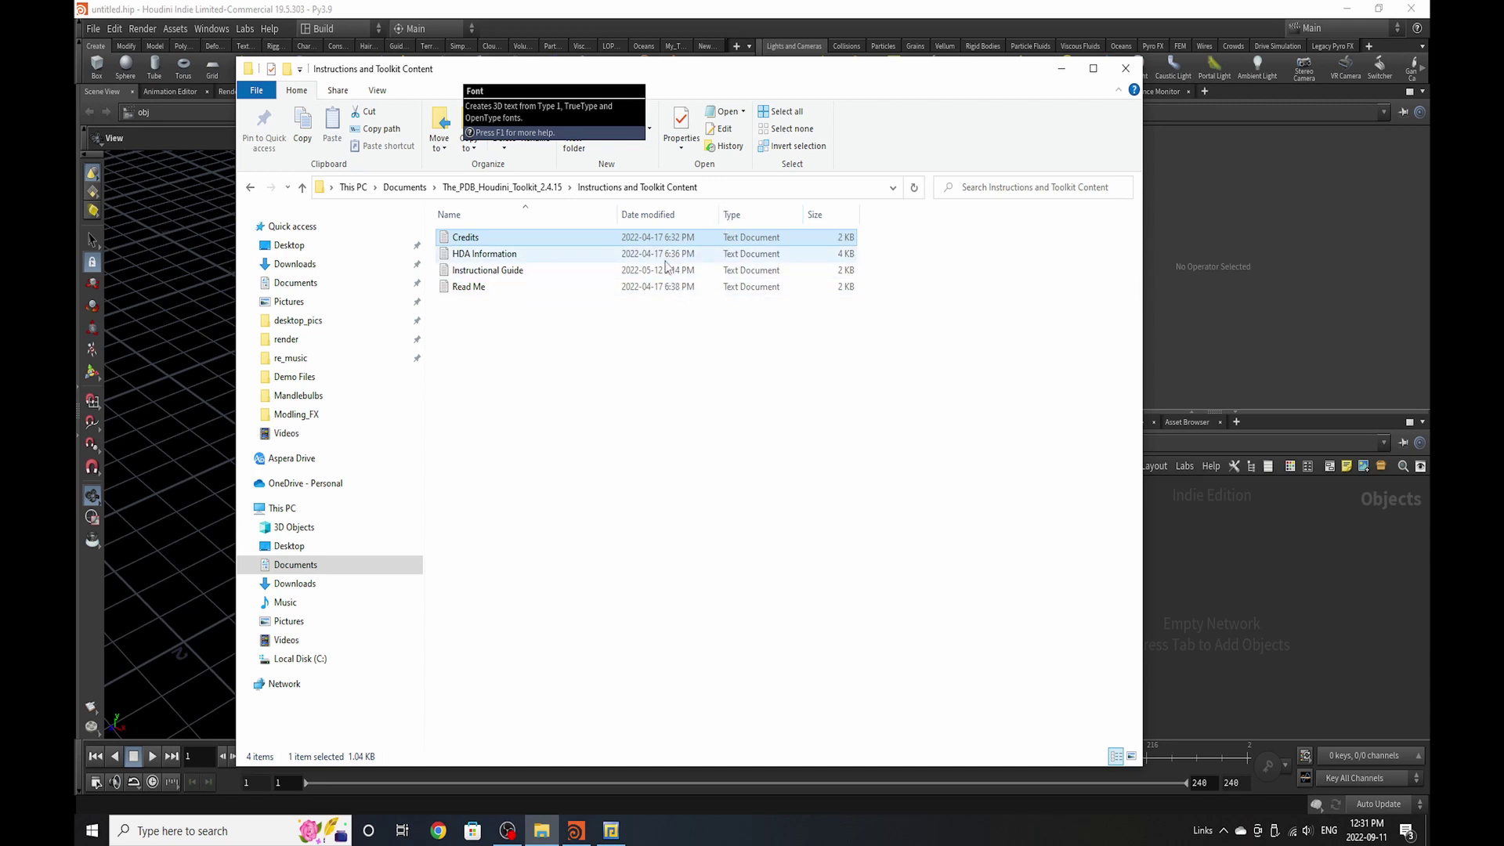
left_click(665, 256)
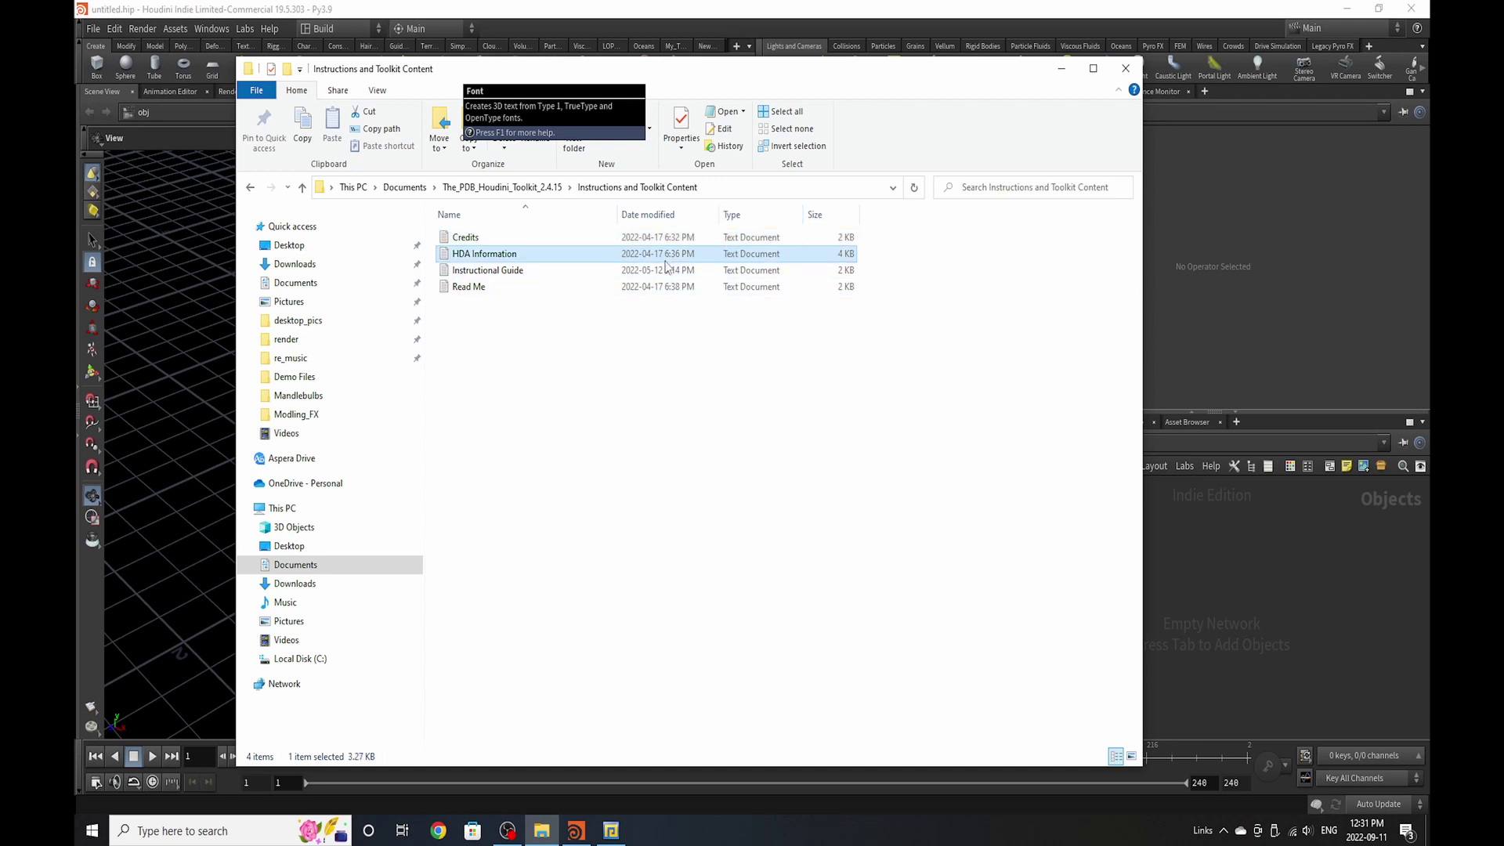
left_click(577, 274)
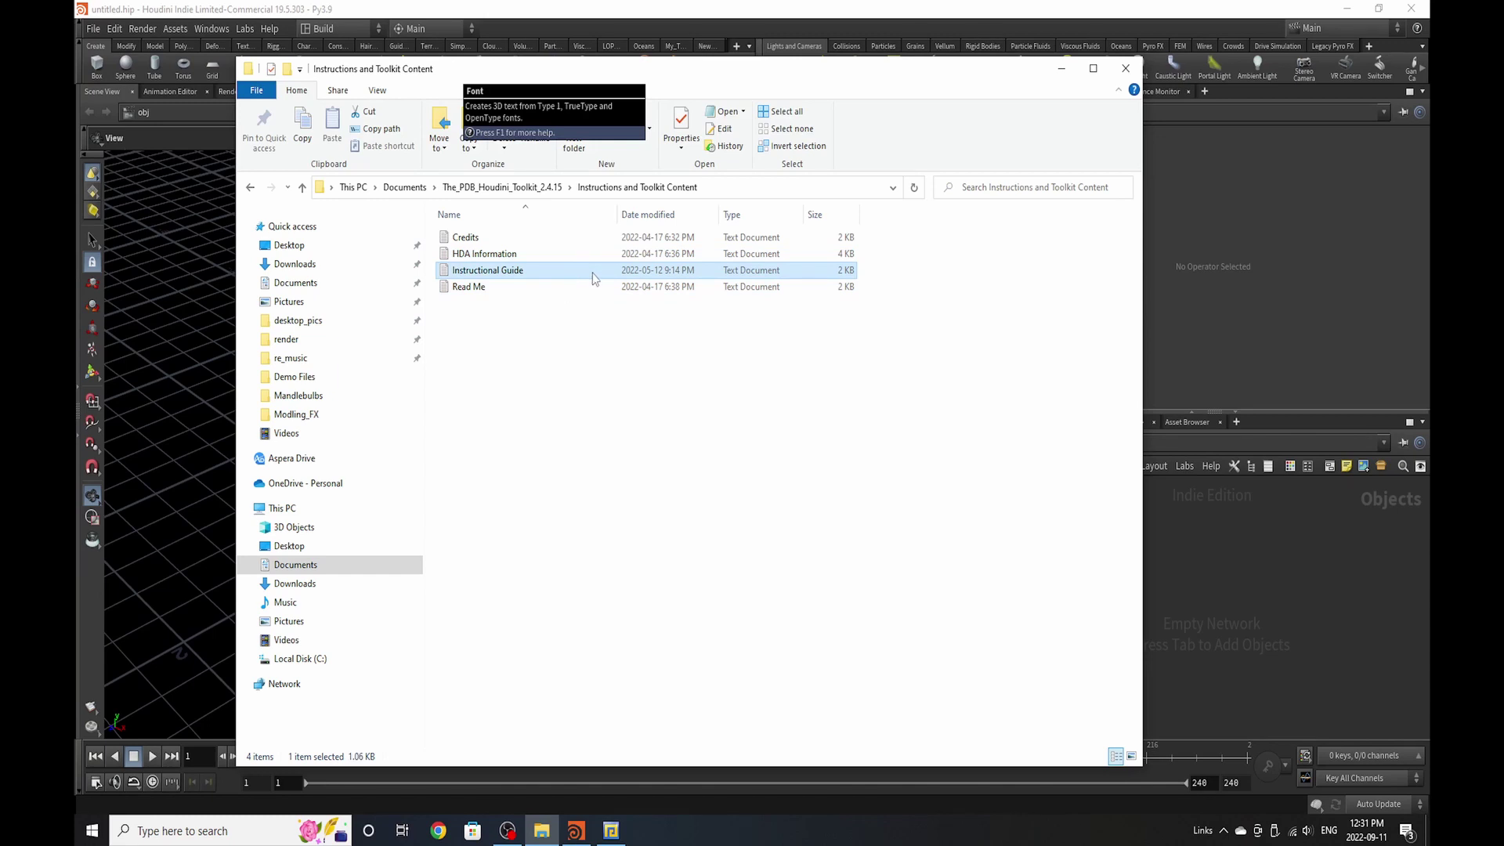
left_click(589, 287)
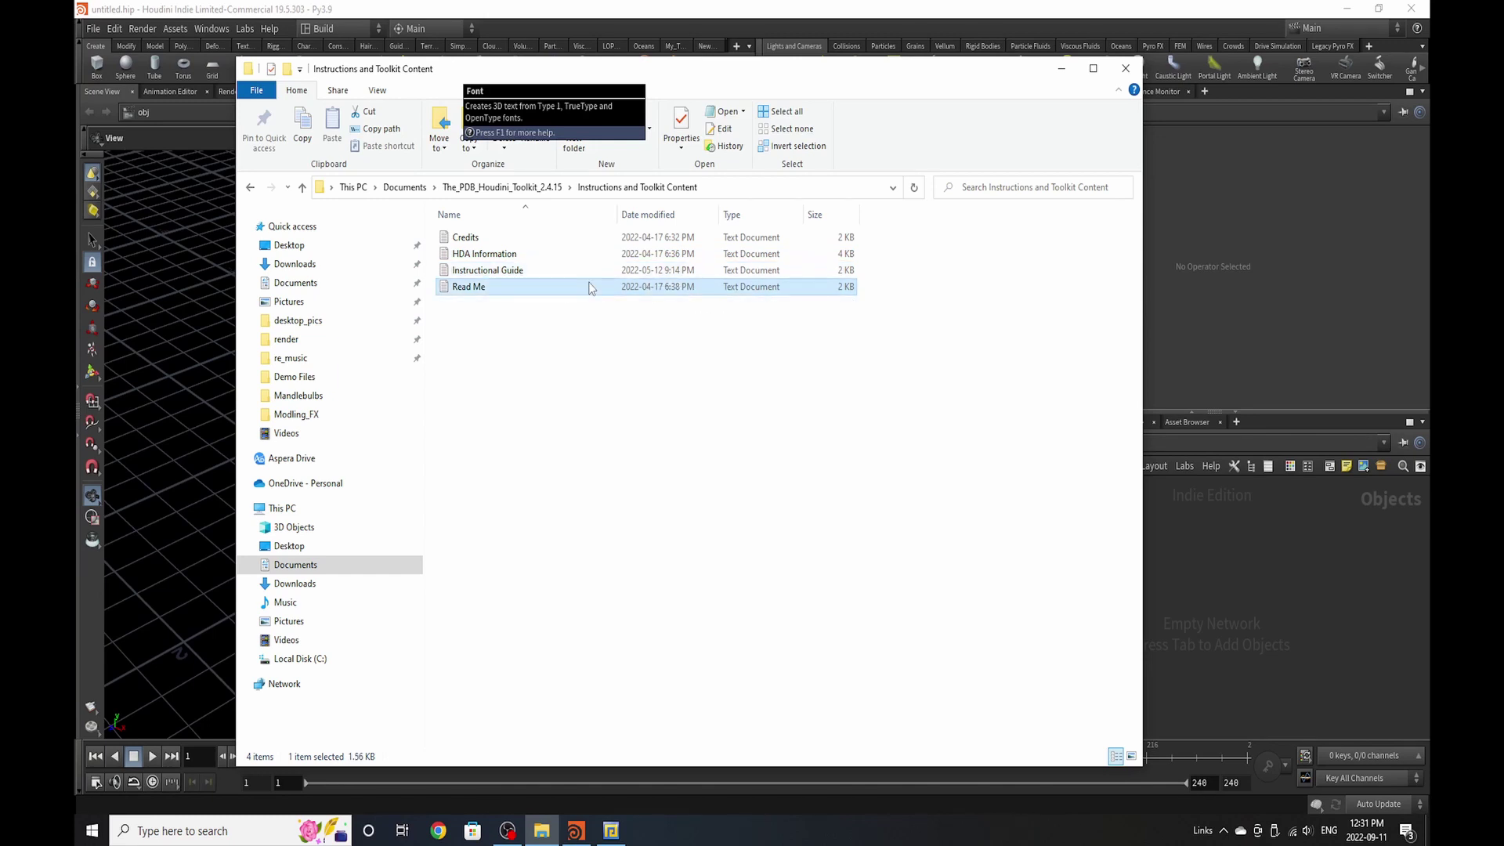
left_click(563, 189)
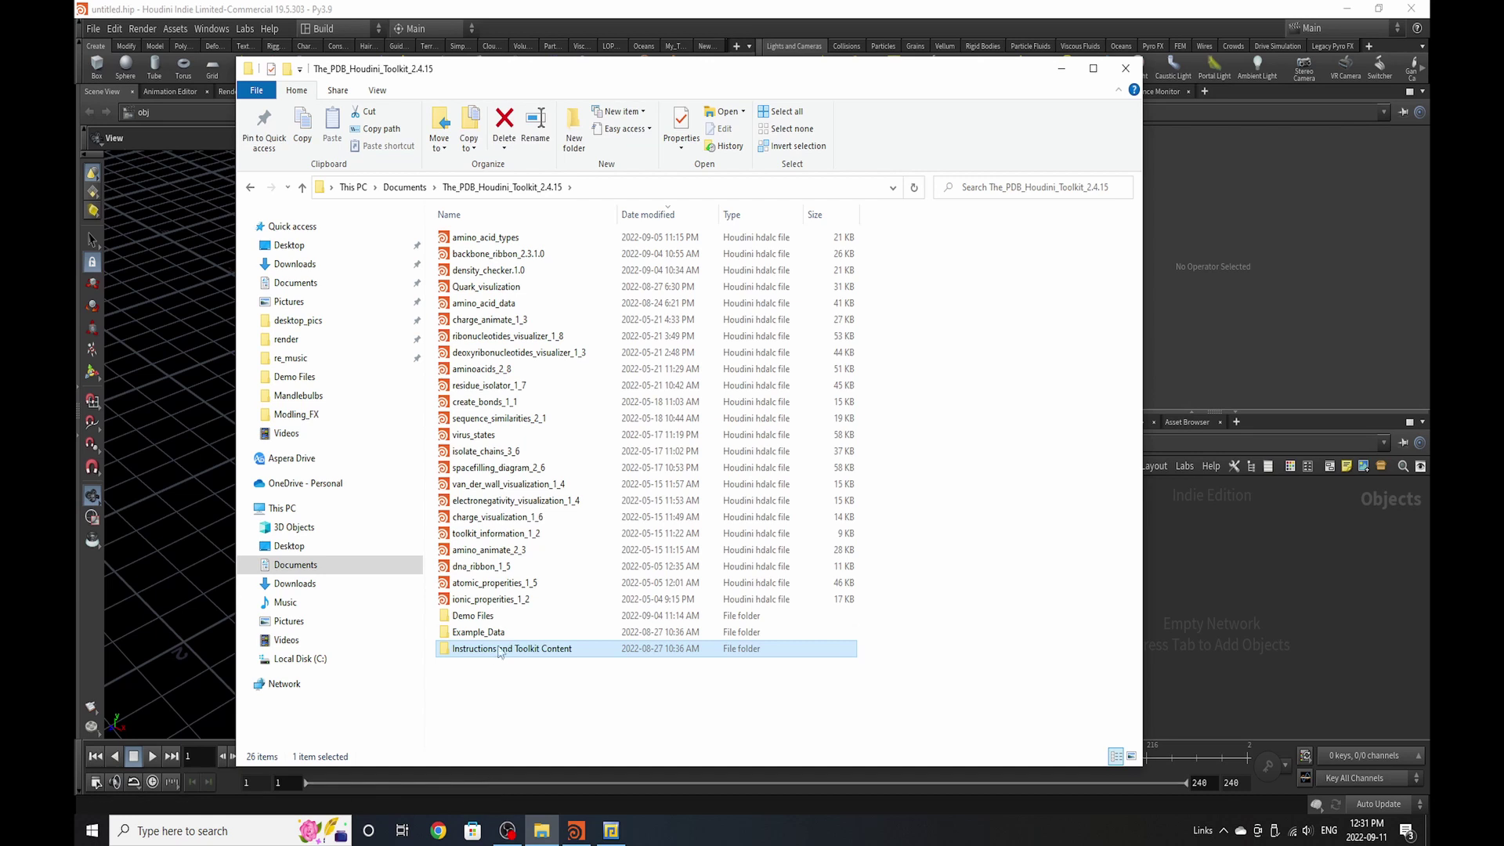
- Browse the Example_Data folder and its Diabetes_Proteins subfolder, and return to the toolkit folder
double_click(499, 635)
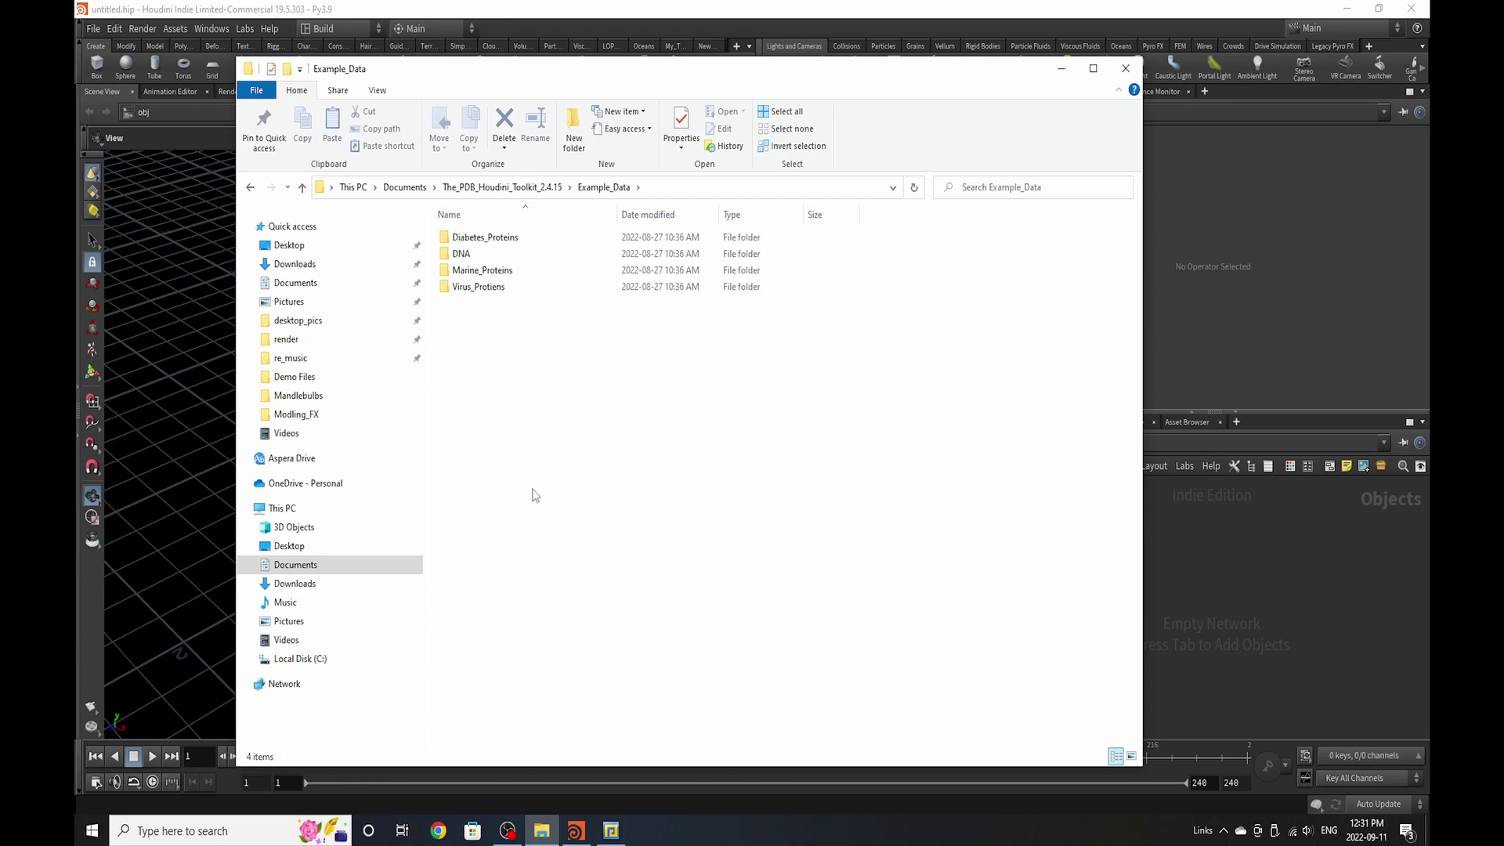
double_click(571, 238)
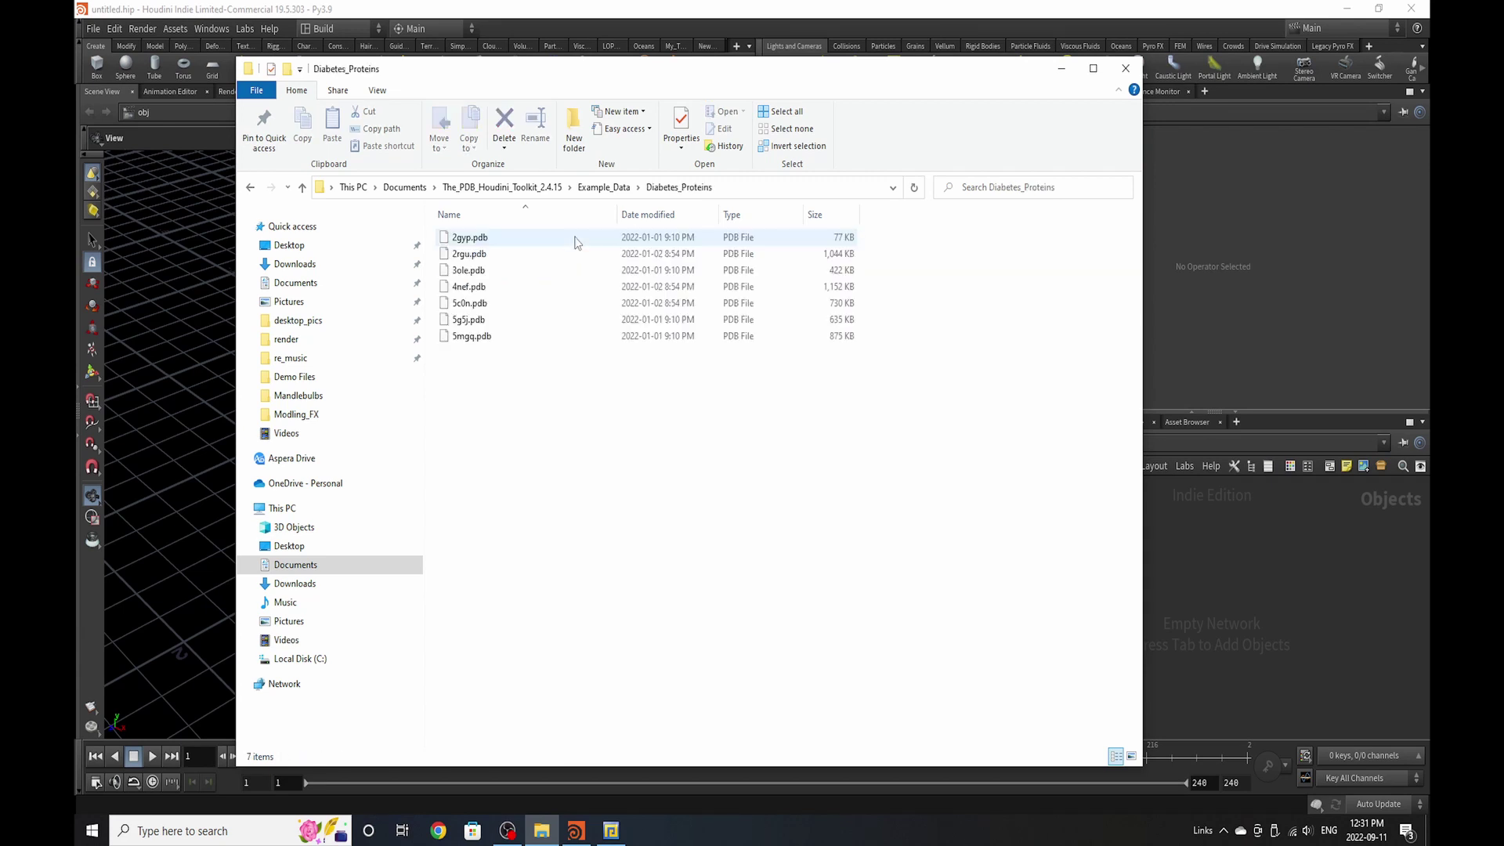
left_click(600, 186)
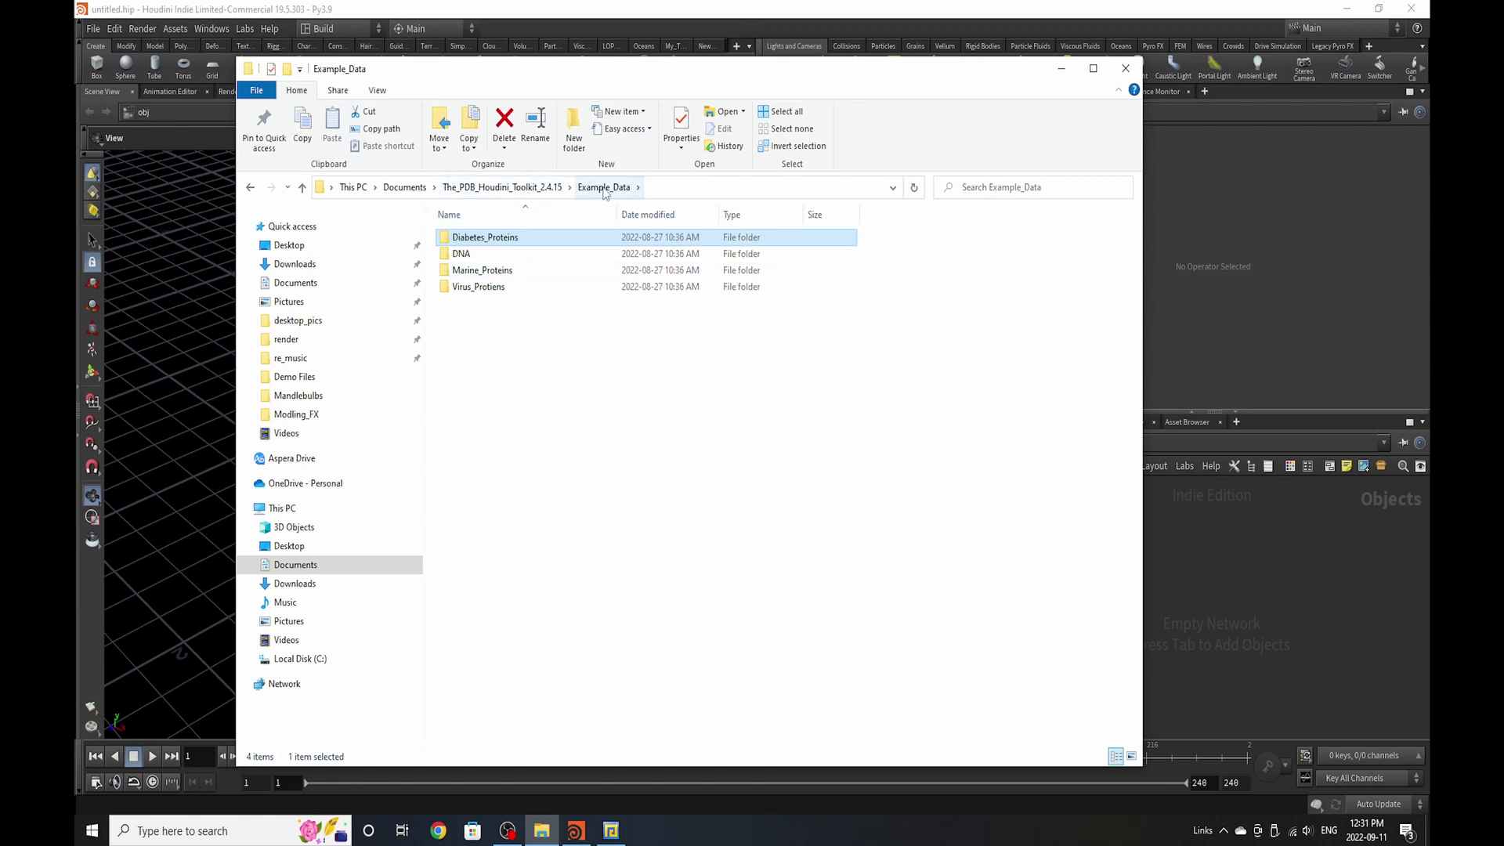
left_click(535, 188)
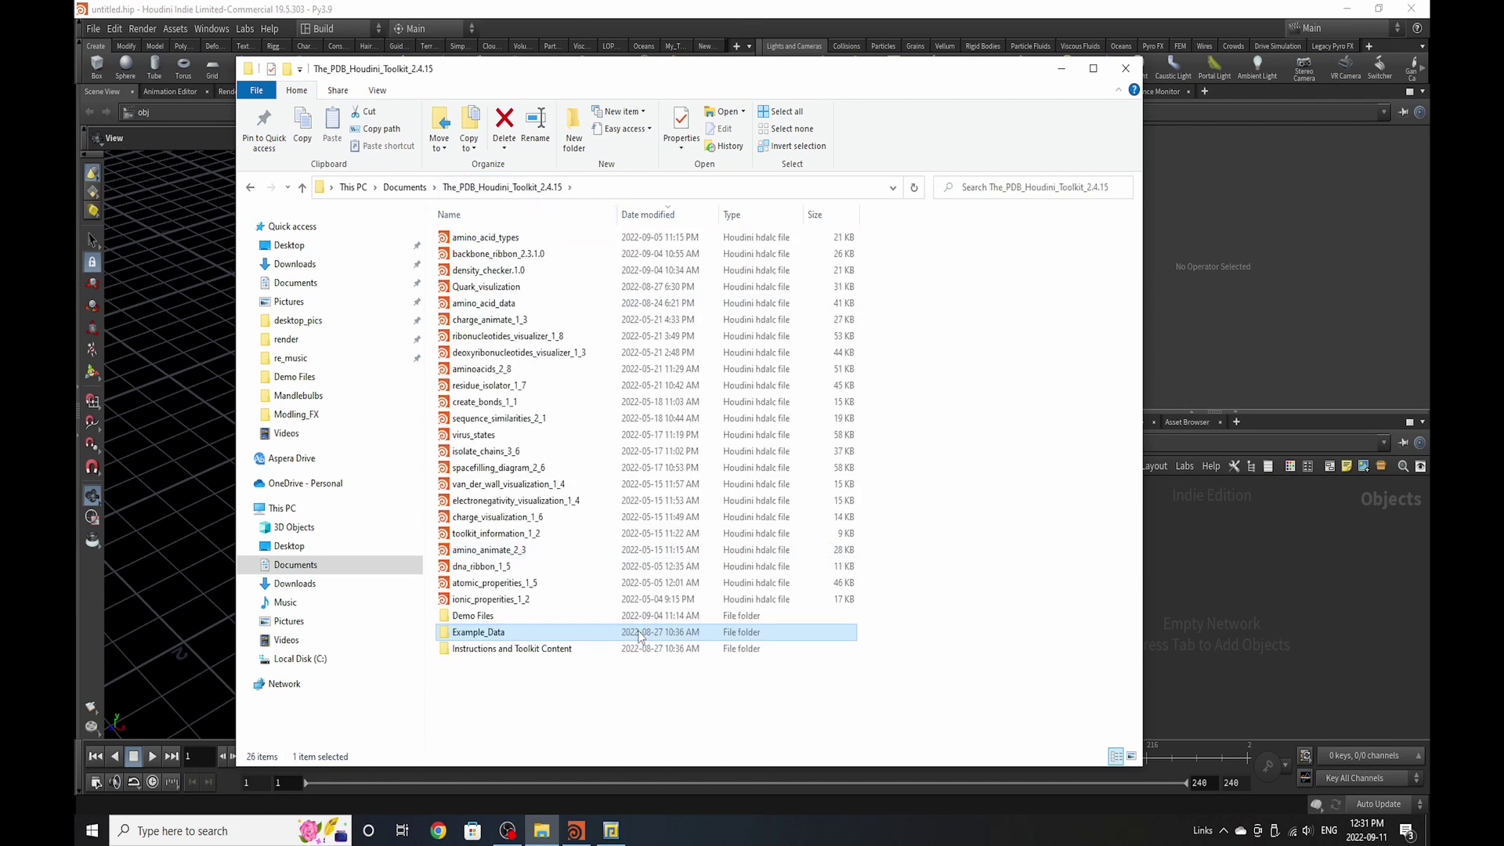
- Open the Example_Build scene from the toolkit's Demo Files folder in Houdini
double_click(530, 614)
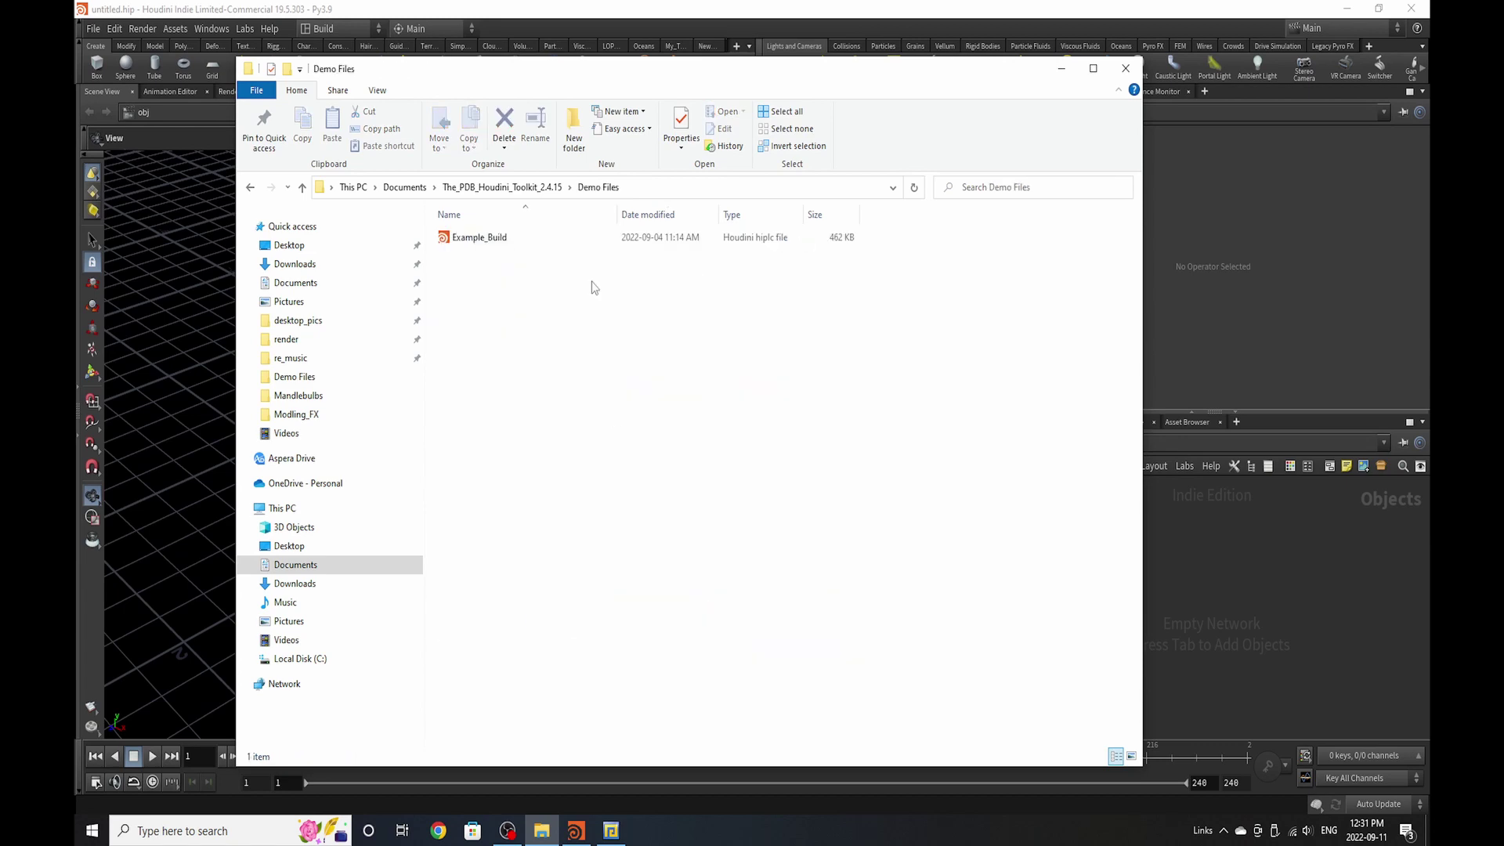
double_click(492, 239)
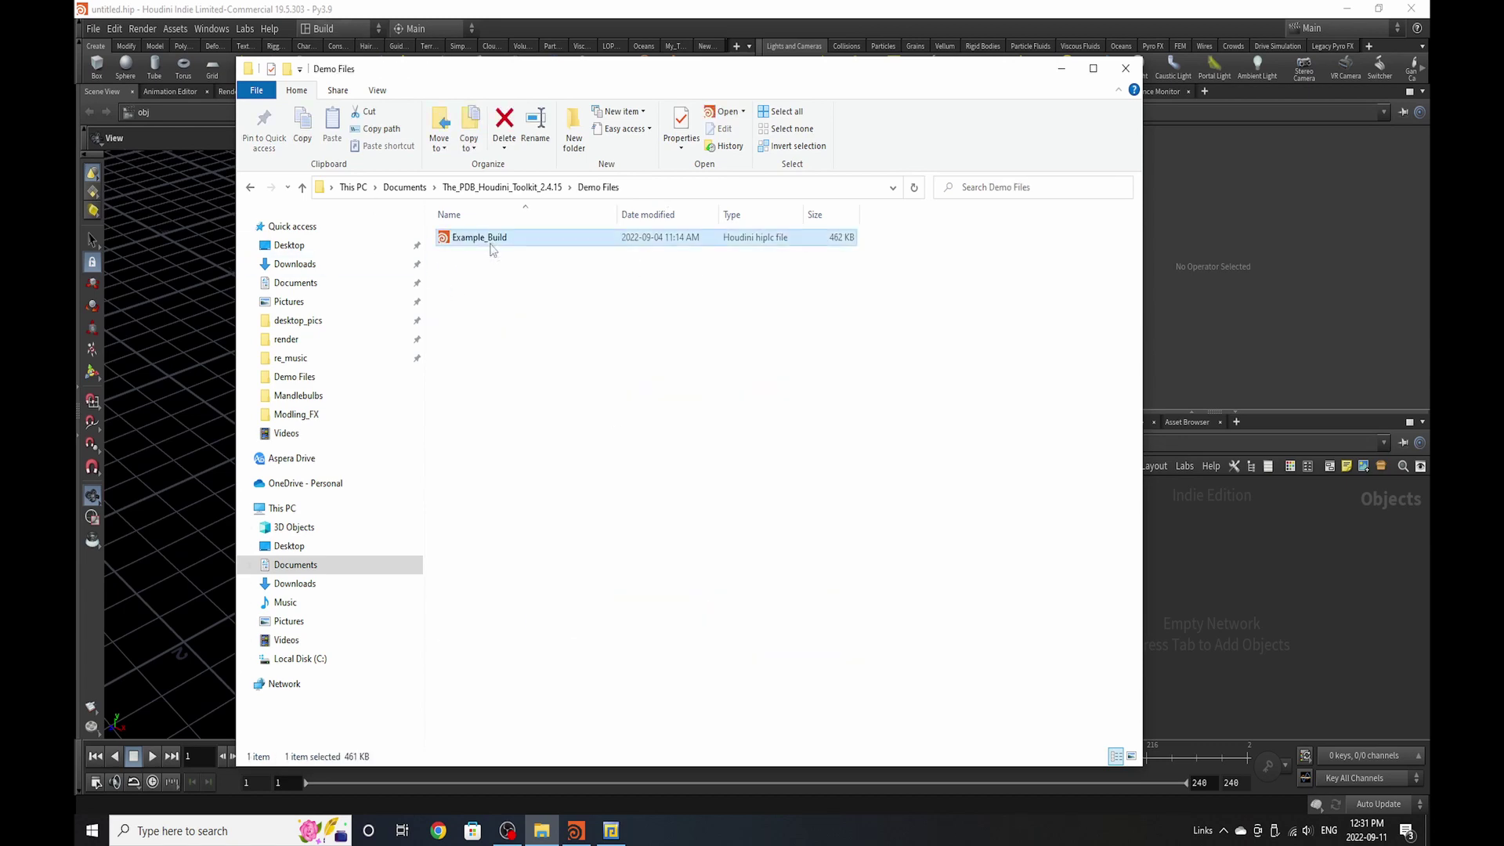
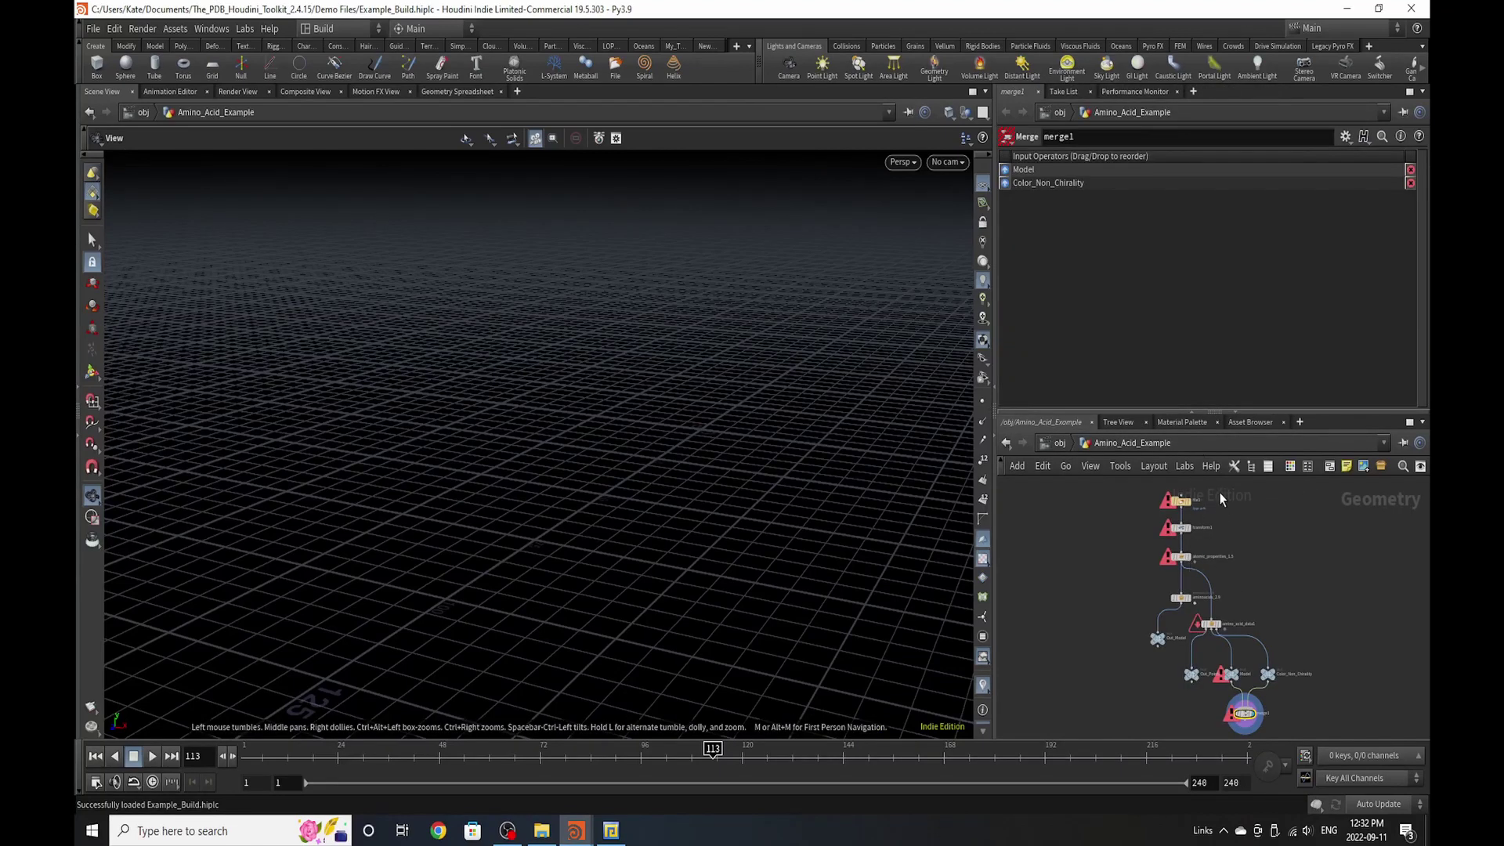
- Set the file1 node's geometry file to 2rgu.pdb from the toolkit's Example_Data/Diabetes_Proteins folder
scroll(1184, 496, "up", 8)
left_click(1181, 518)
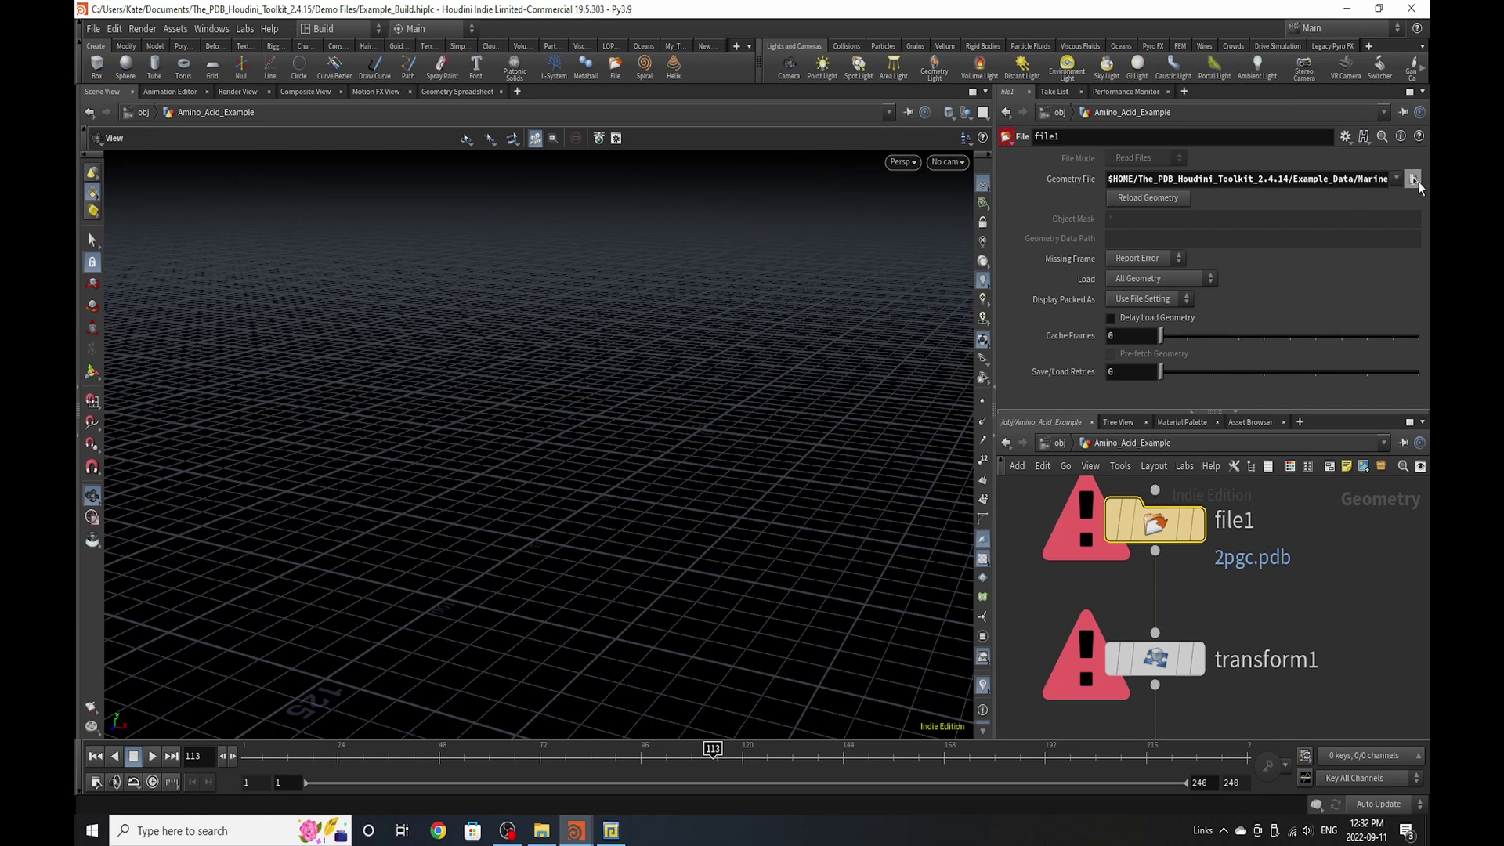
left_click(1416, 181)
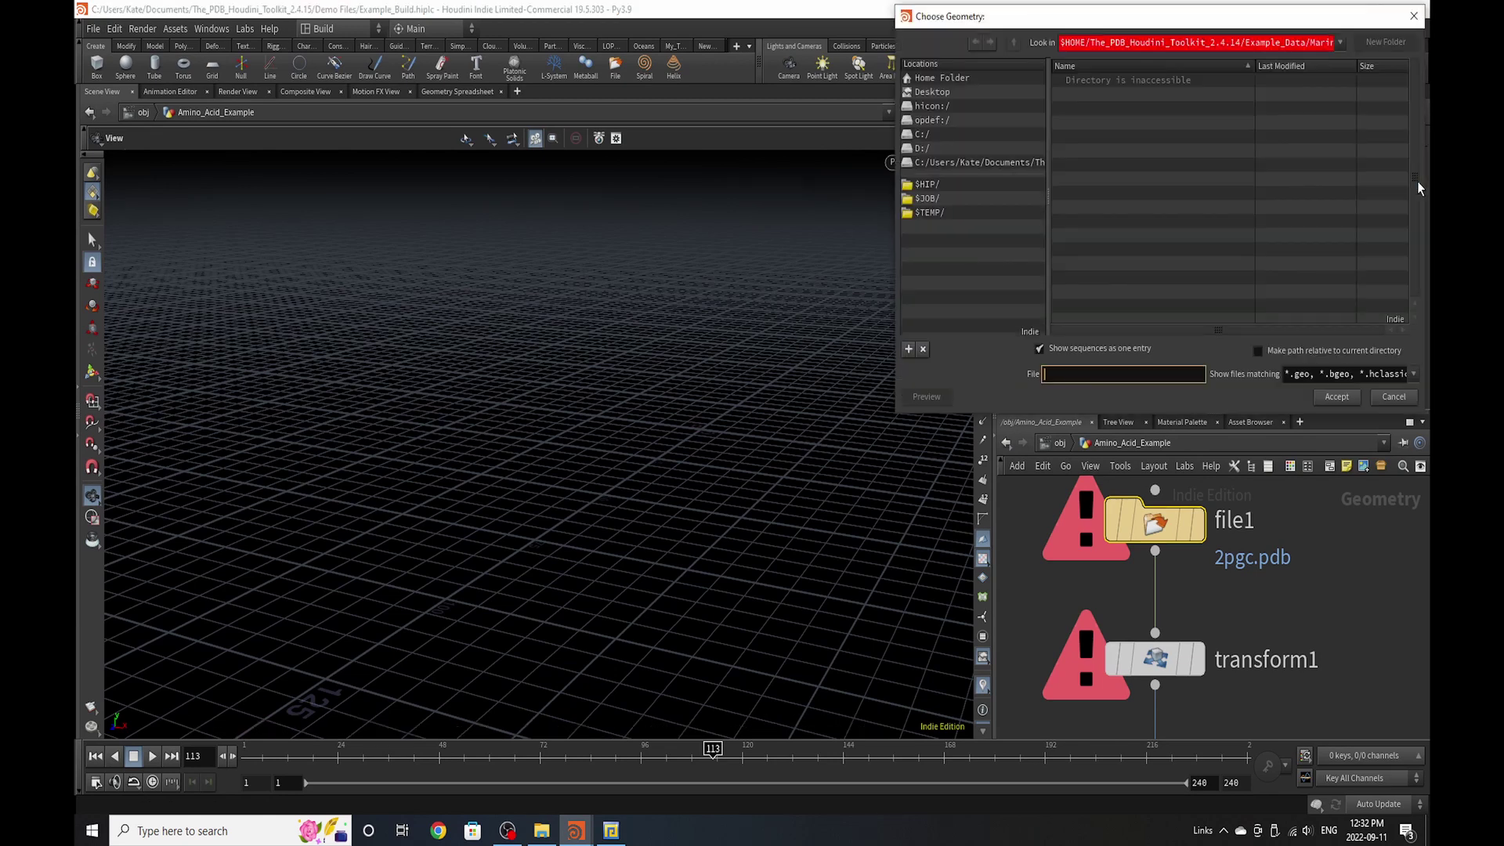
left_click(999, 165)
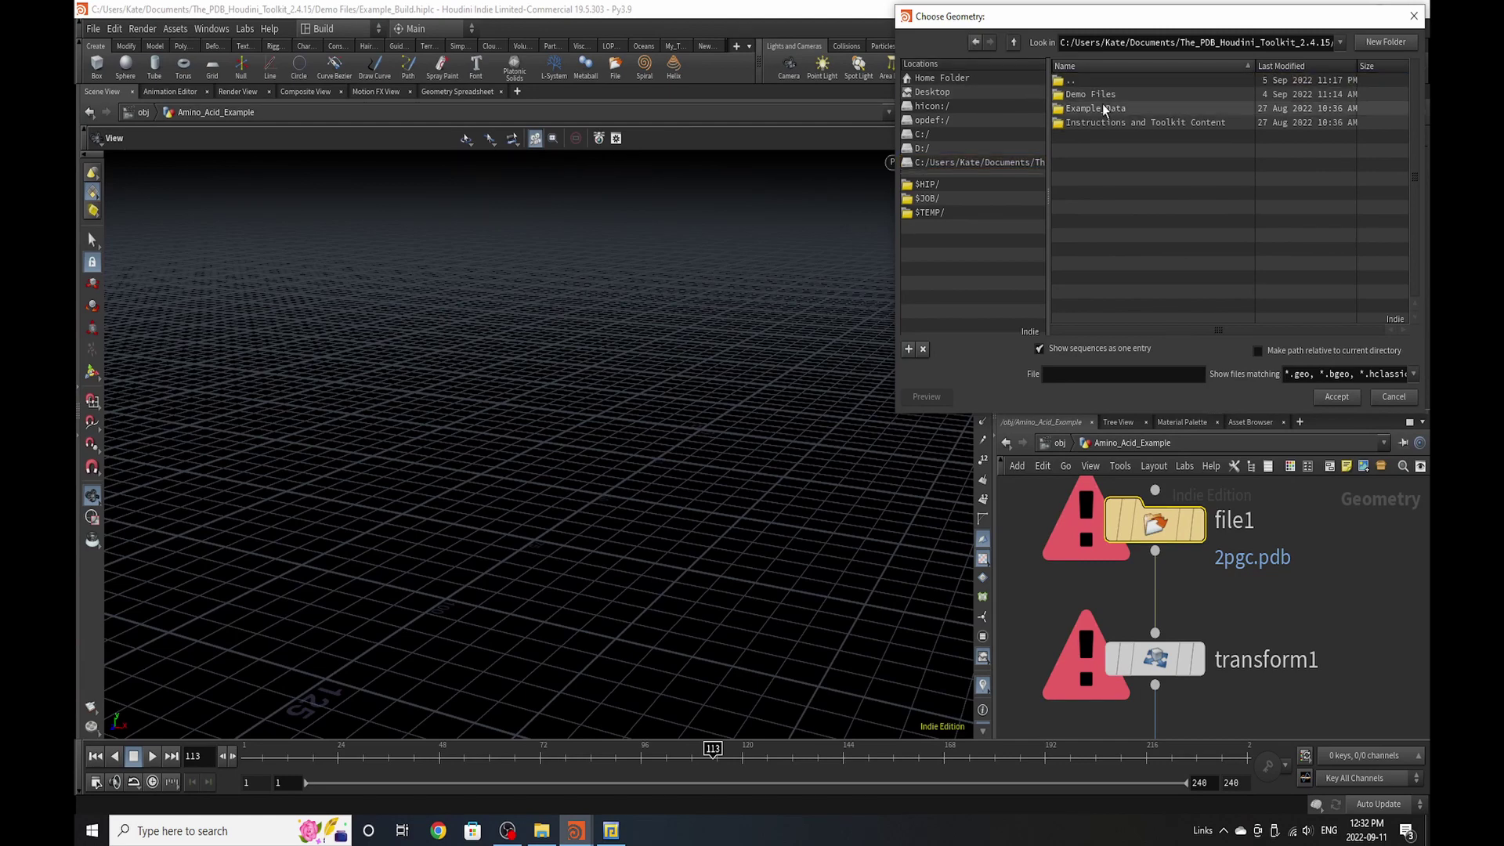
left_click(1100, 107)
double_click(1100, 107)
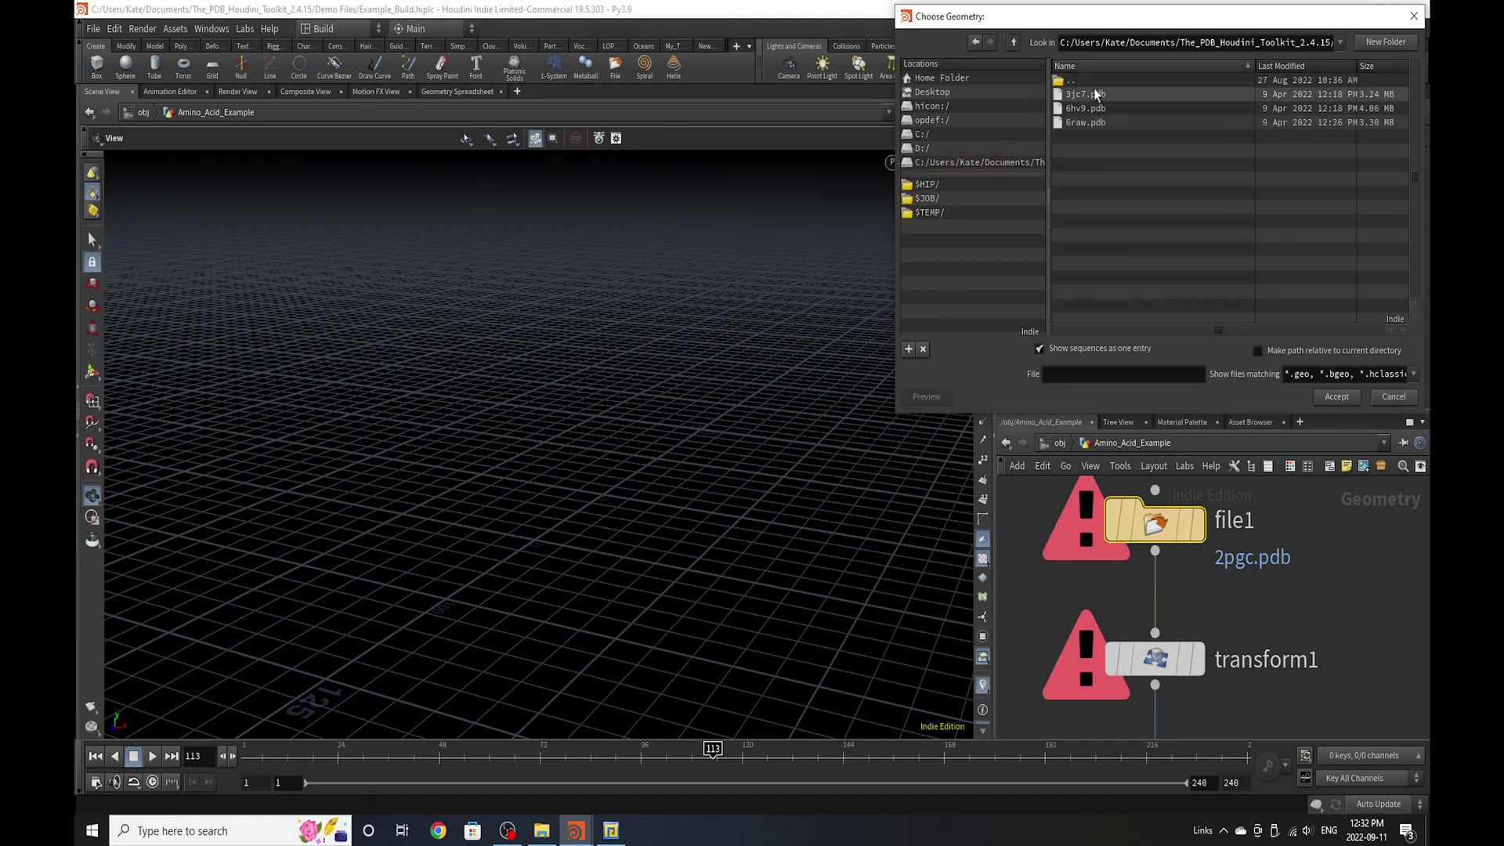
left_click(1093, 92)
double_click(1086, 79)
double_click(1088, 93)
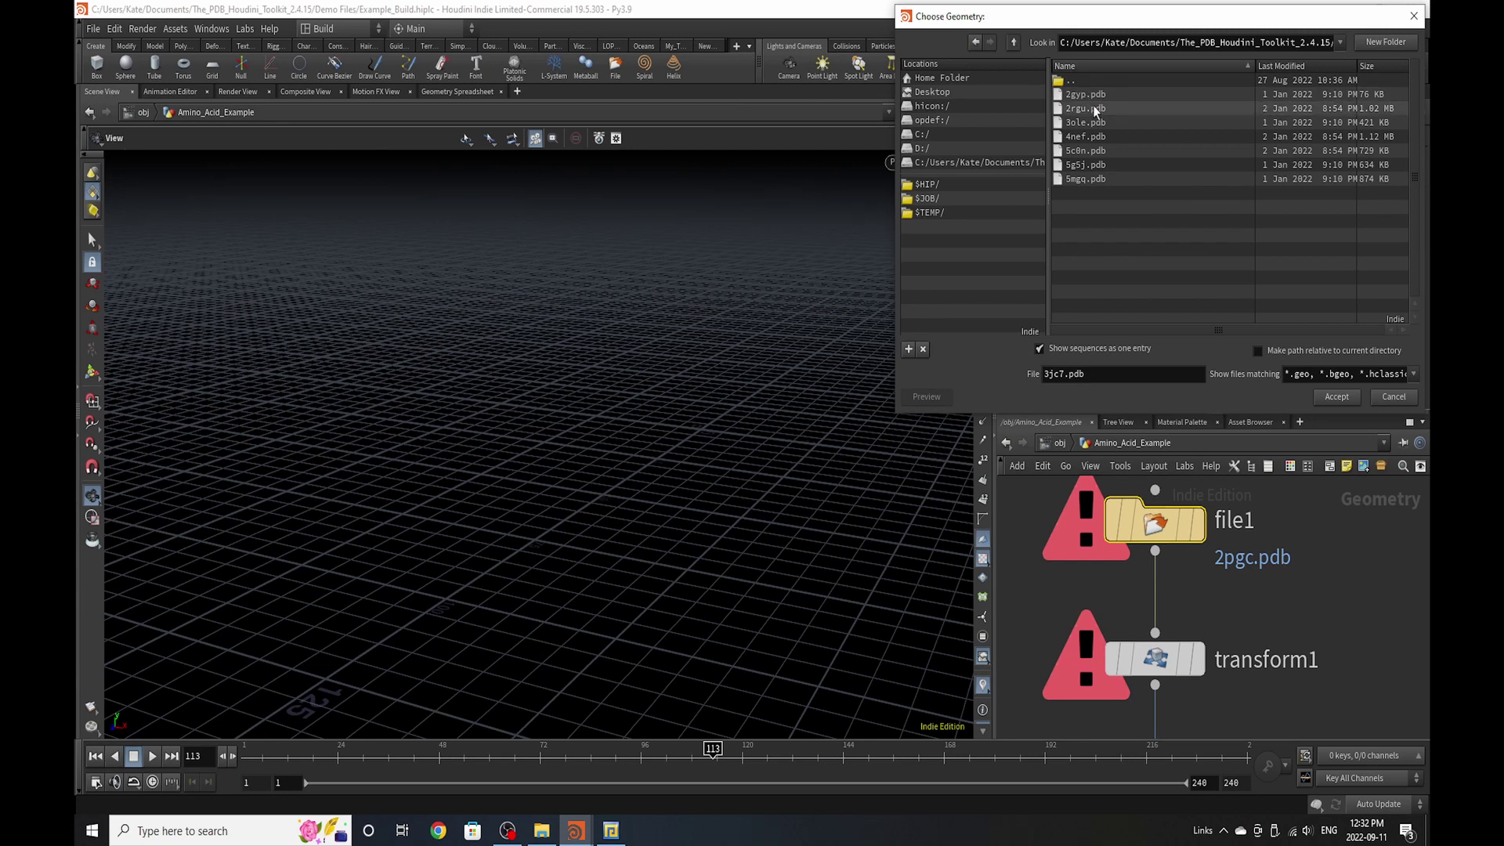
left_click(1093, 107)
left_click(1337, 397)
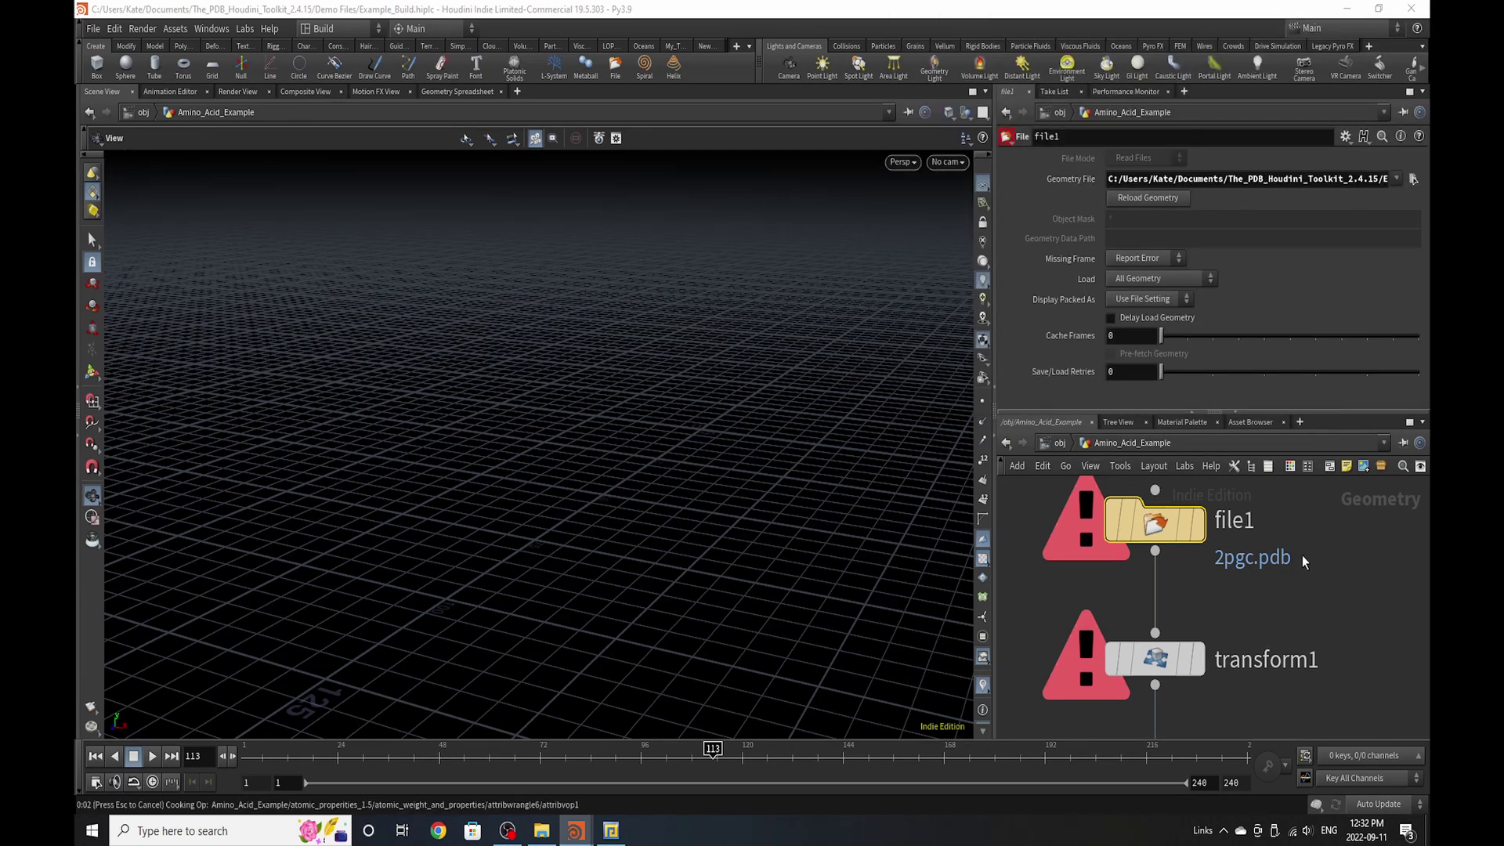
- Examine the loaded protein model from several angles and distances, along with the node network that builds it
scroll(403, 495, "down", 5)
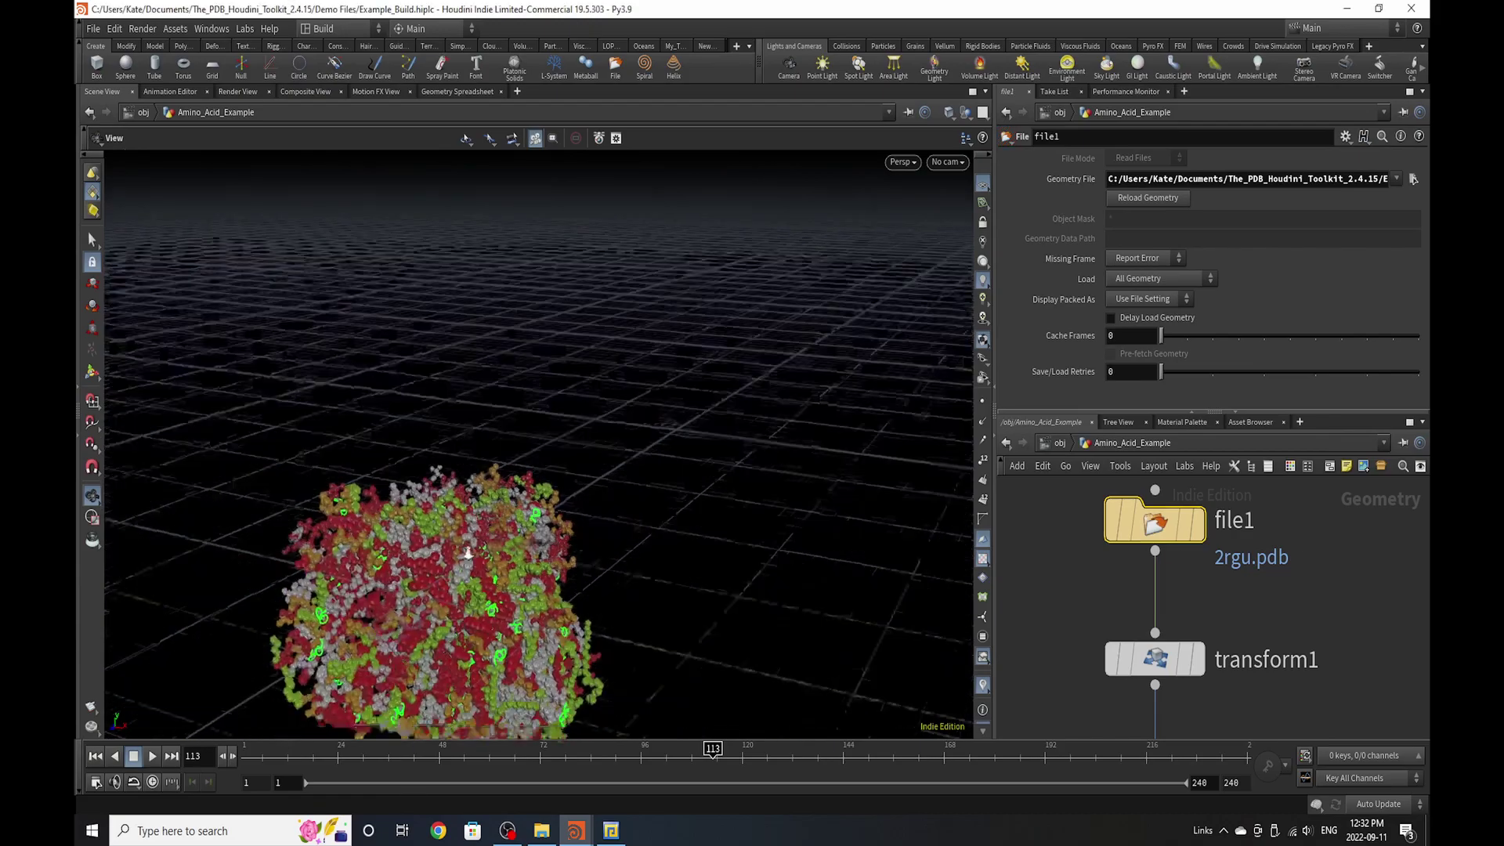
left_click_drag(403, 495, 329, 517)
scroll(533, 498, "up", 6)
scroll(643, 451, "down", 5)
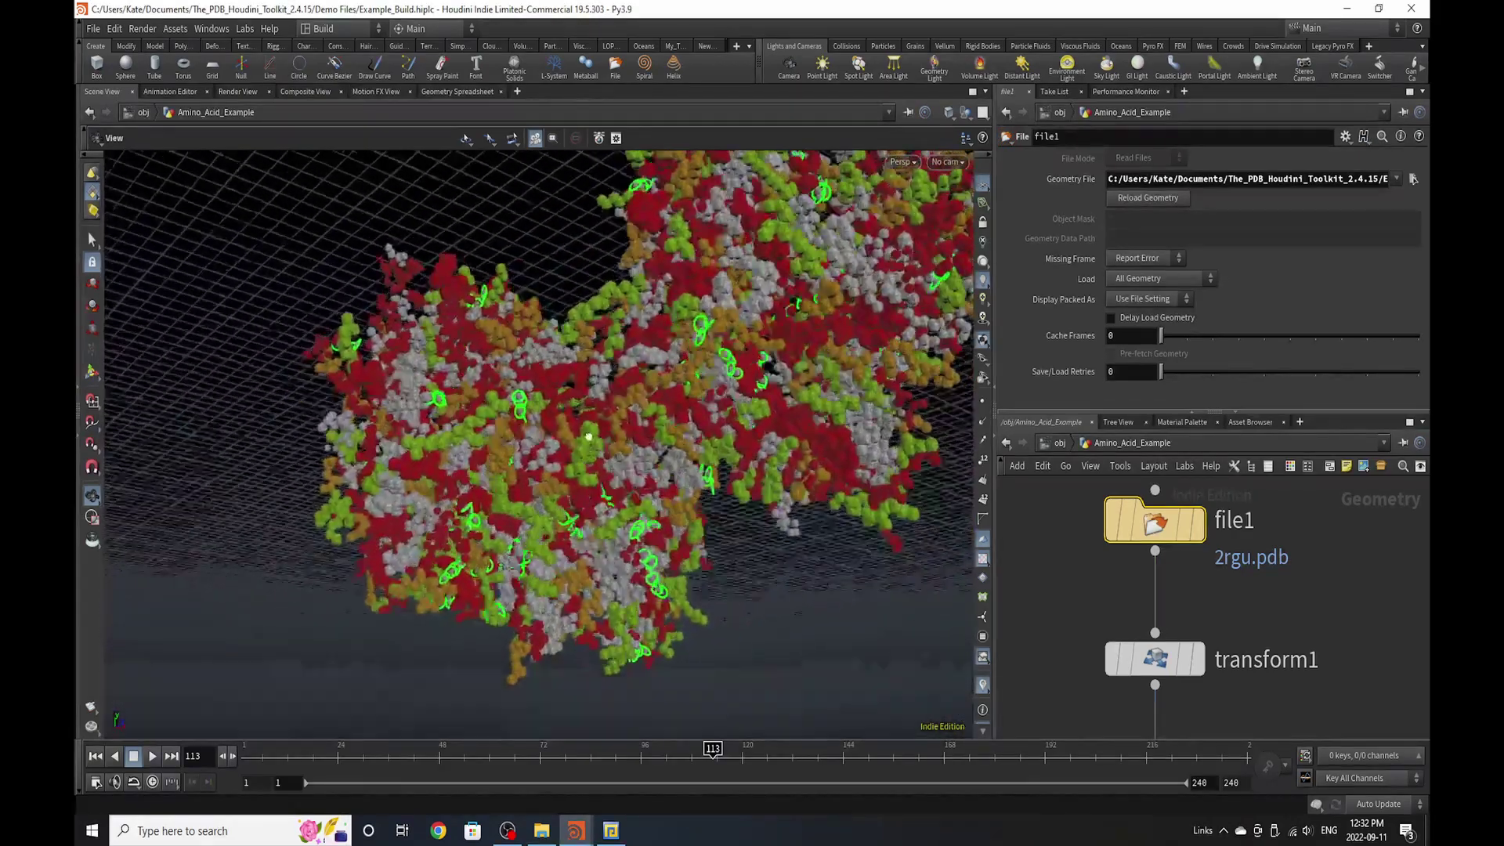
left_click_drag(643, 451, 668, 424)
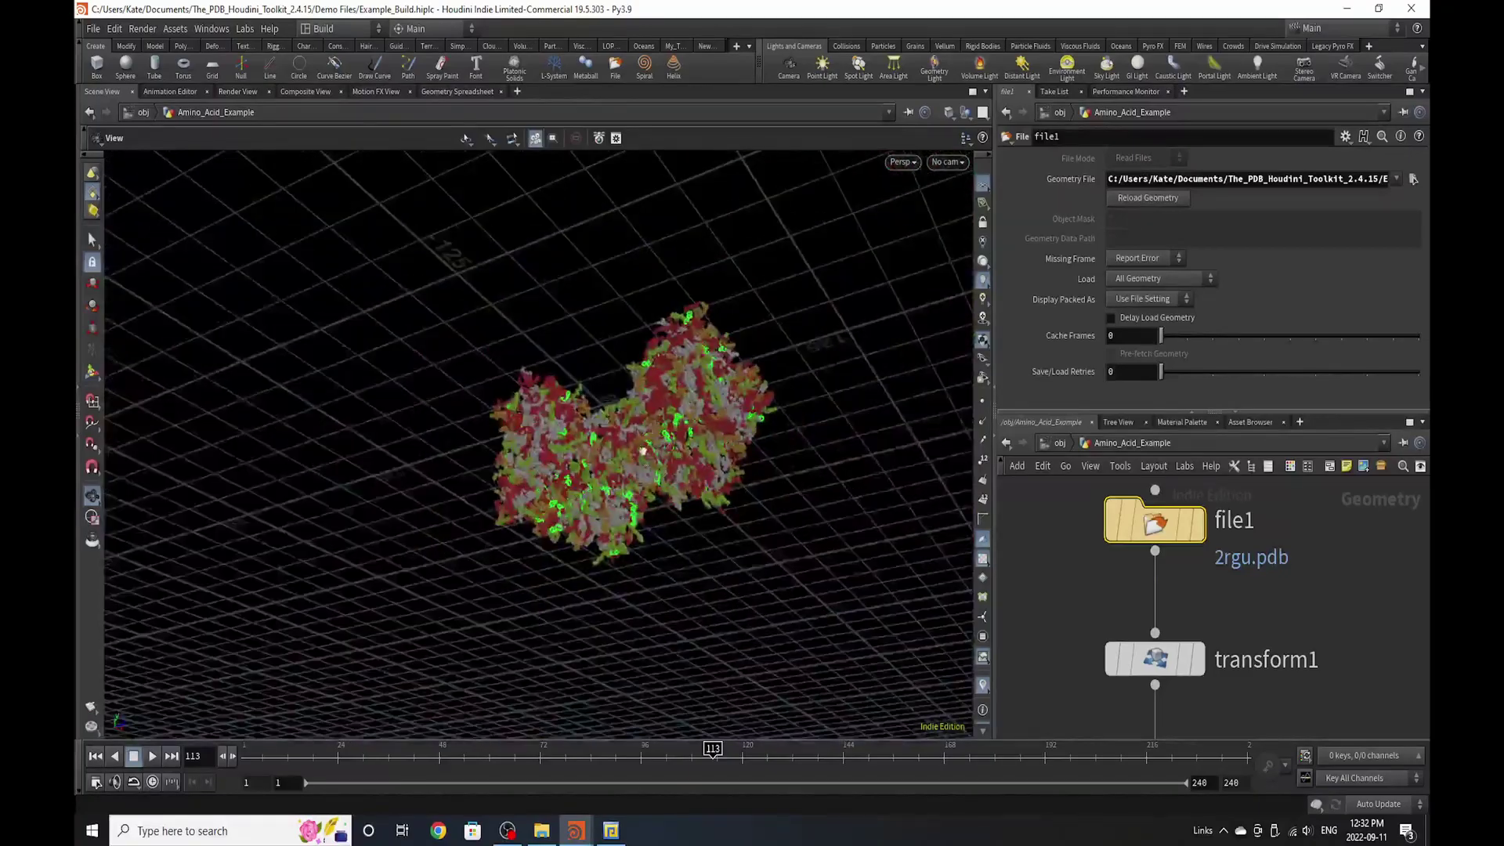
scroll(705, 416, "up", 4)
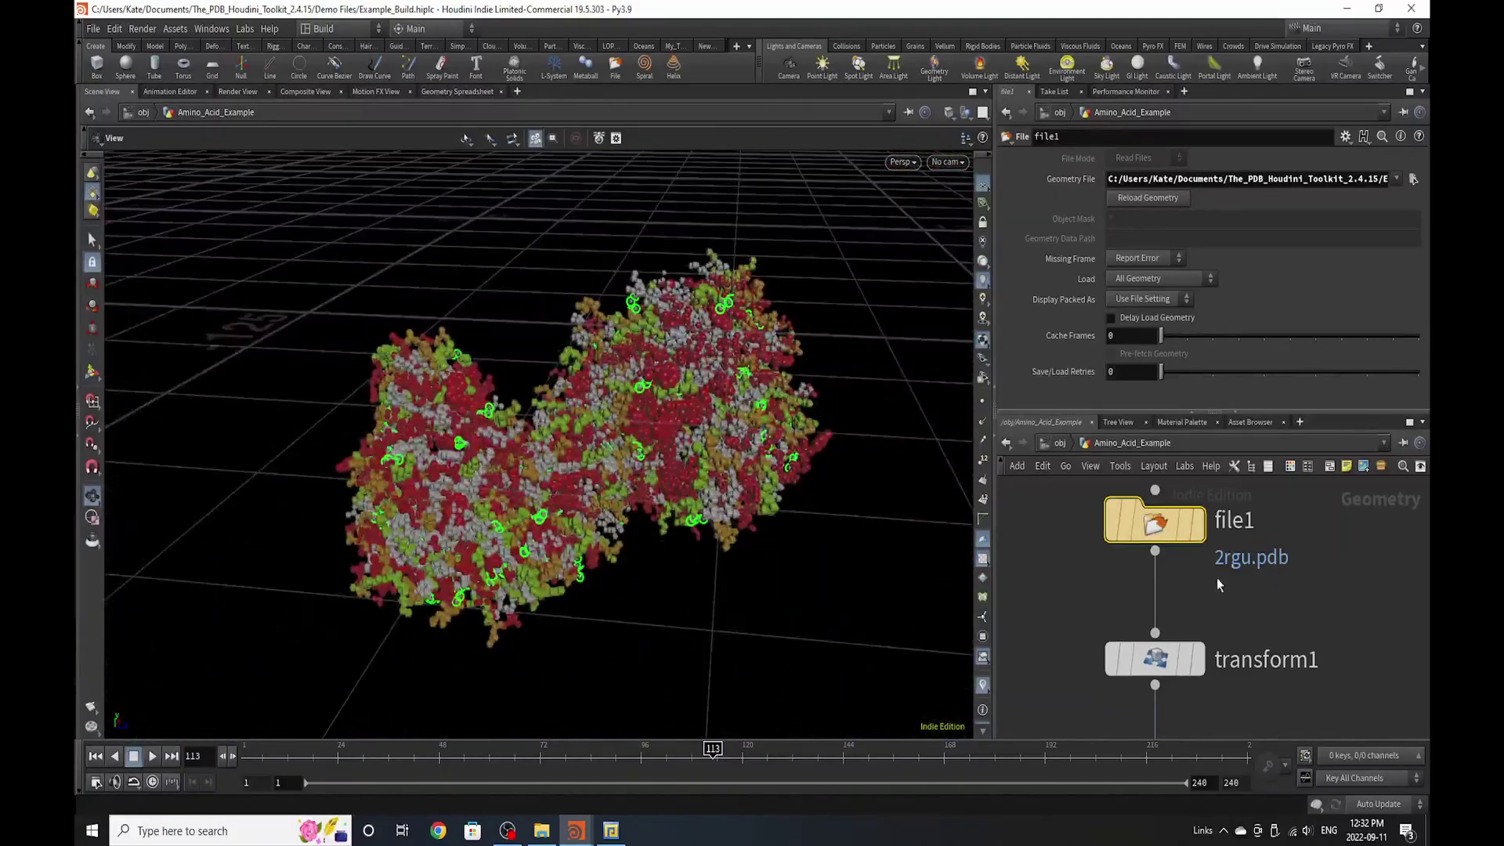
scroll(1216, 577, "down", 6)
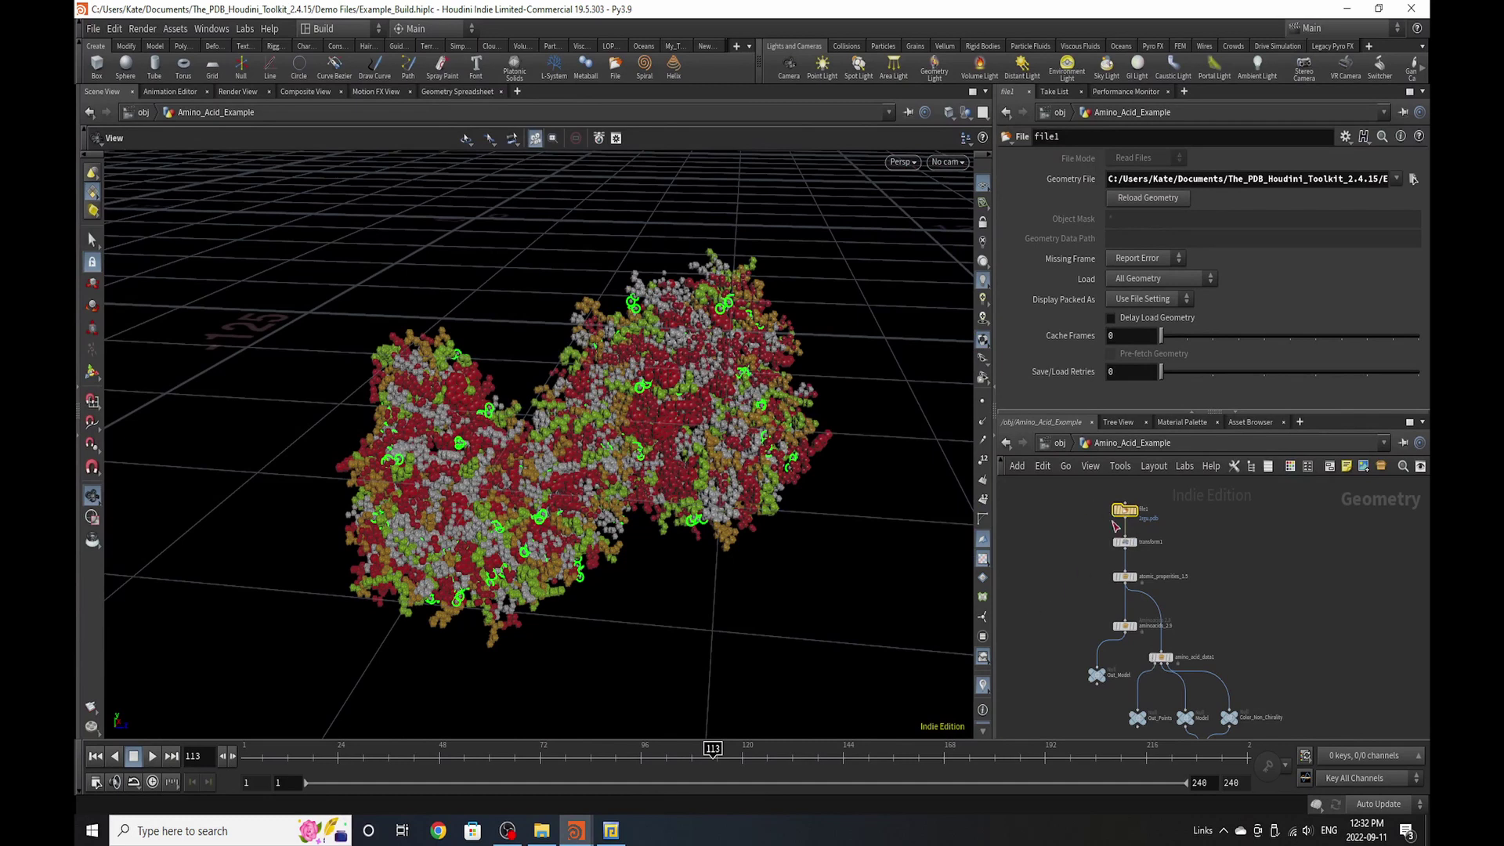
scroll(1116, 526, "down", 4)
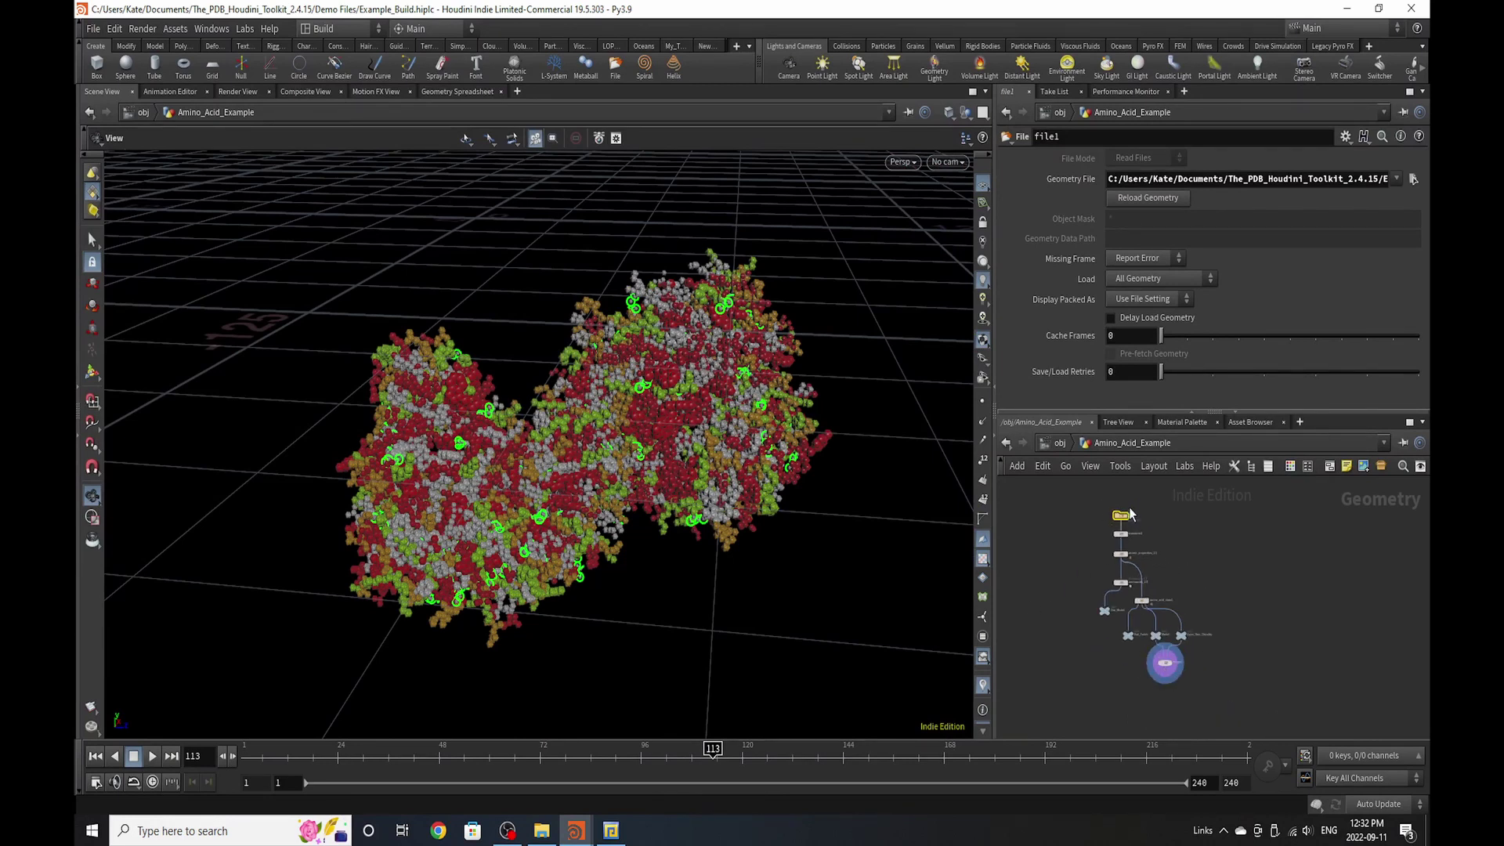
- Display the file1 node's output and frame its raw point cloud in the viewport
scroll(1129, 513, "up", 5)
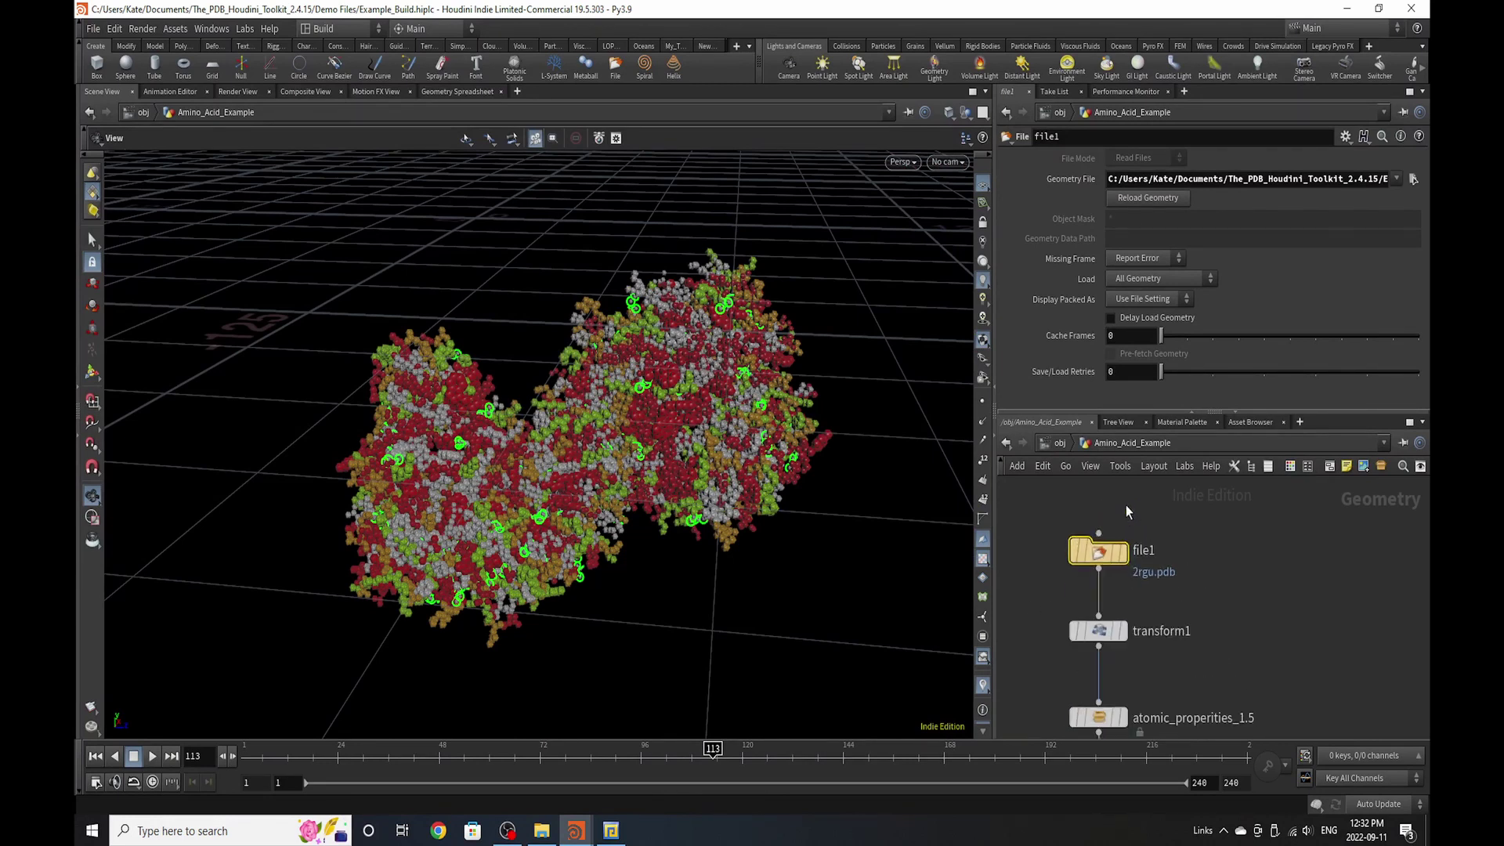
left_click(1127, 559)
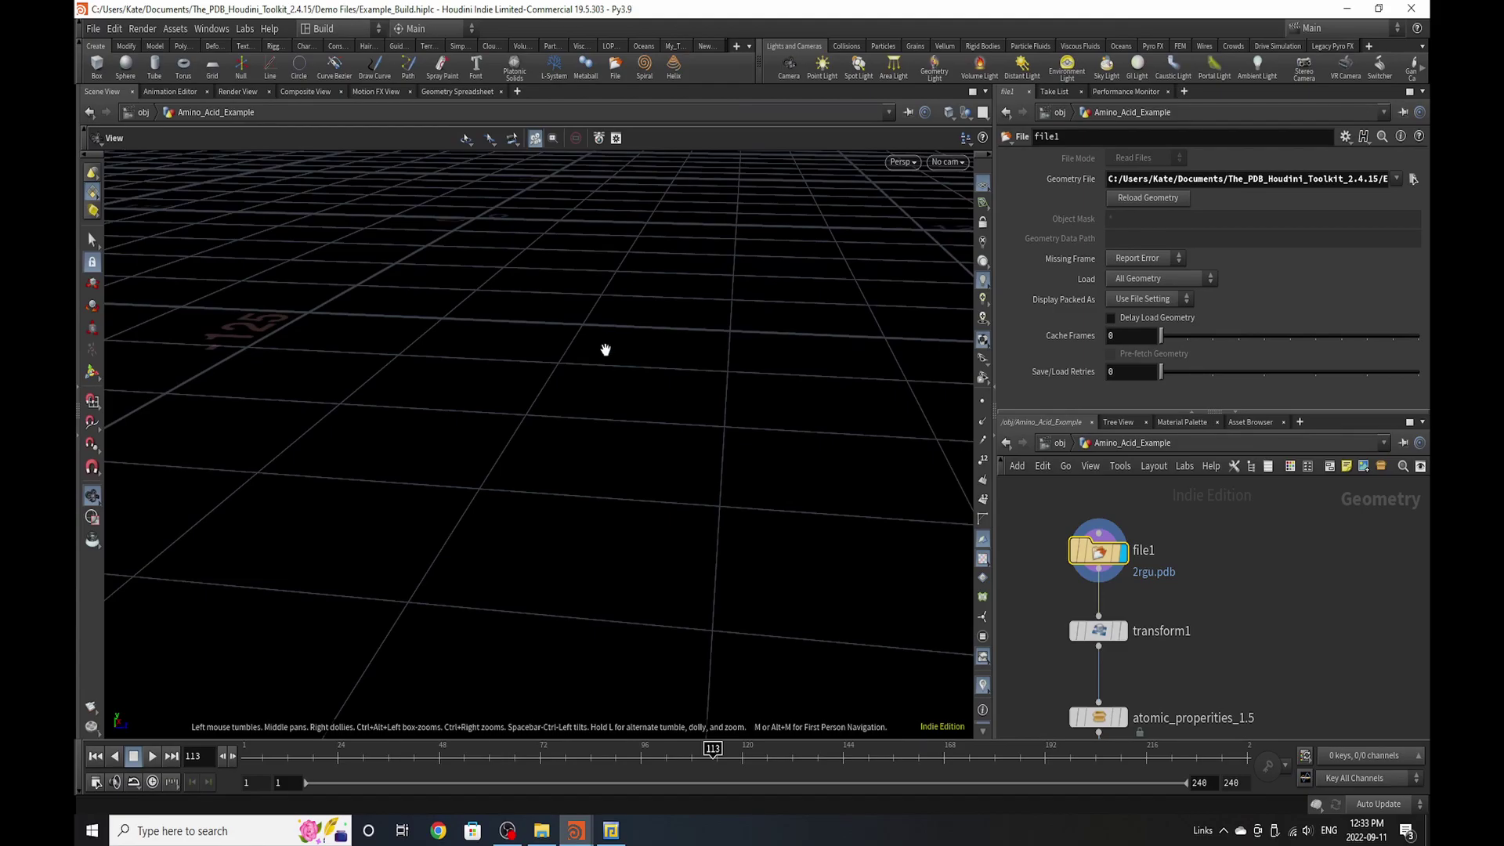
key("g")
left_click_drag(650, 405, 504, 402)
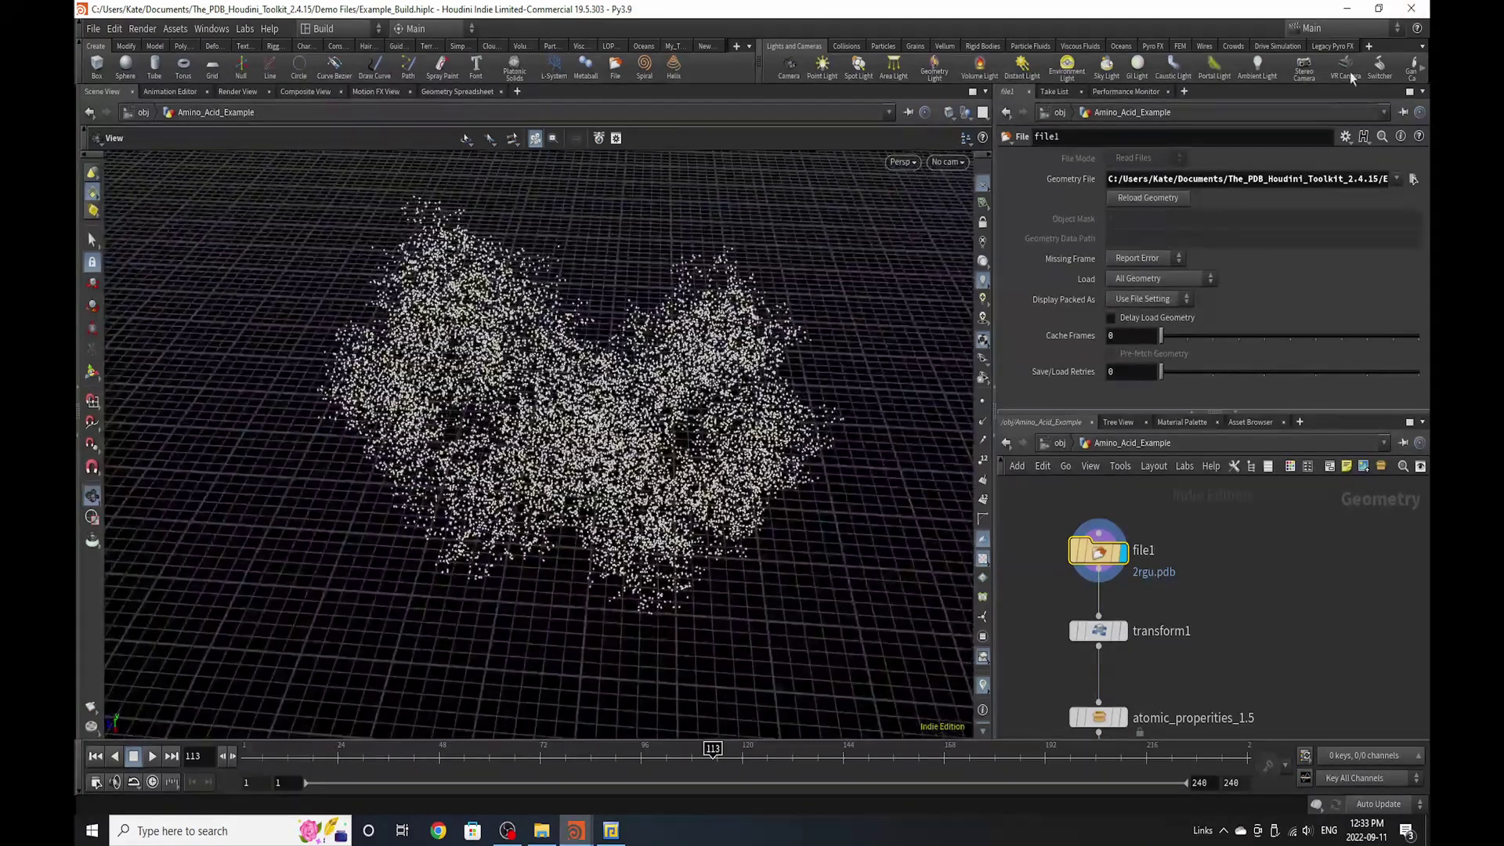
- Display the transform1 node's output, select the node to show its parameters, and frame the points in the viewport
left_click(1124, 631)
left_click(1099, 646)
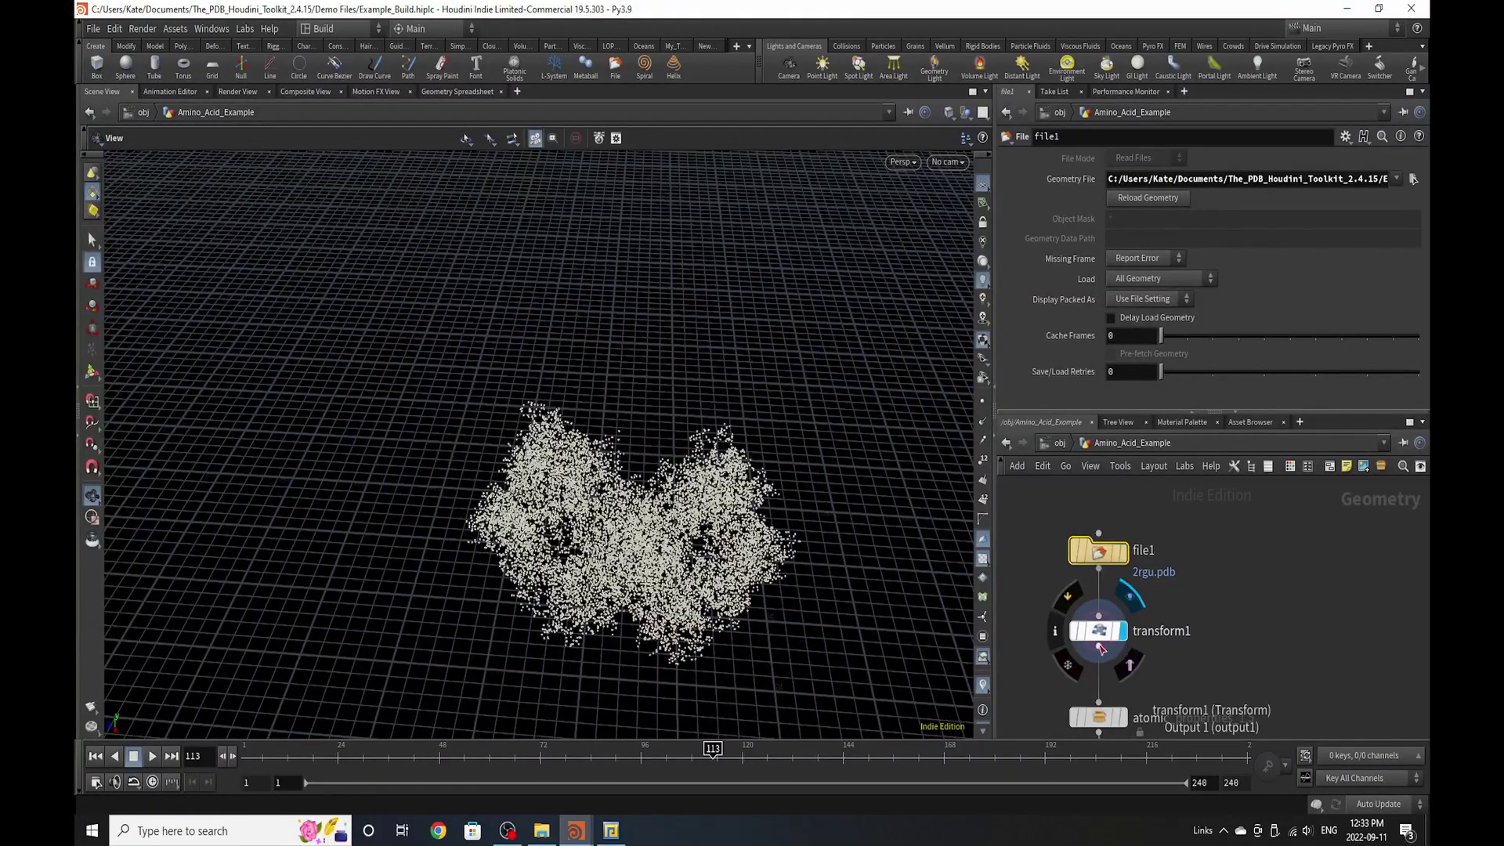
key("Escape")
left_click(1097, 630)
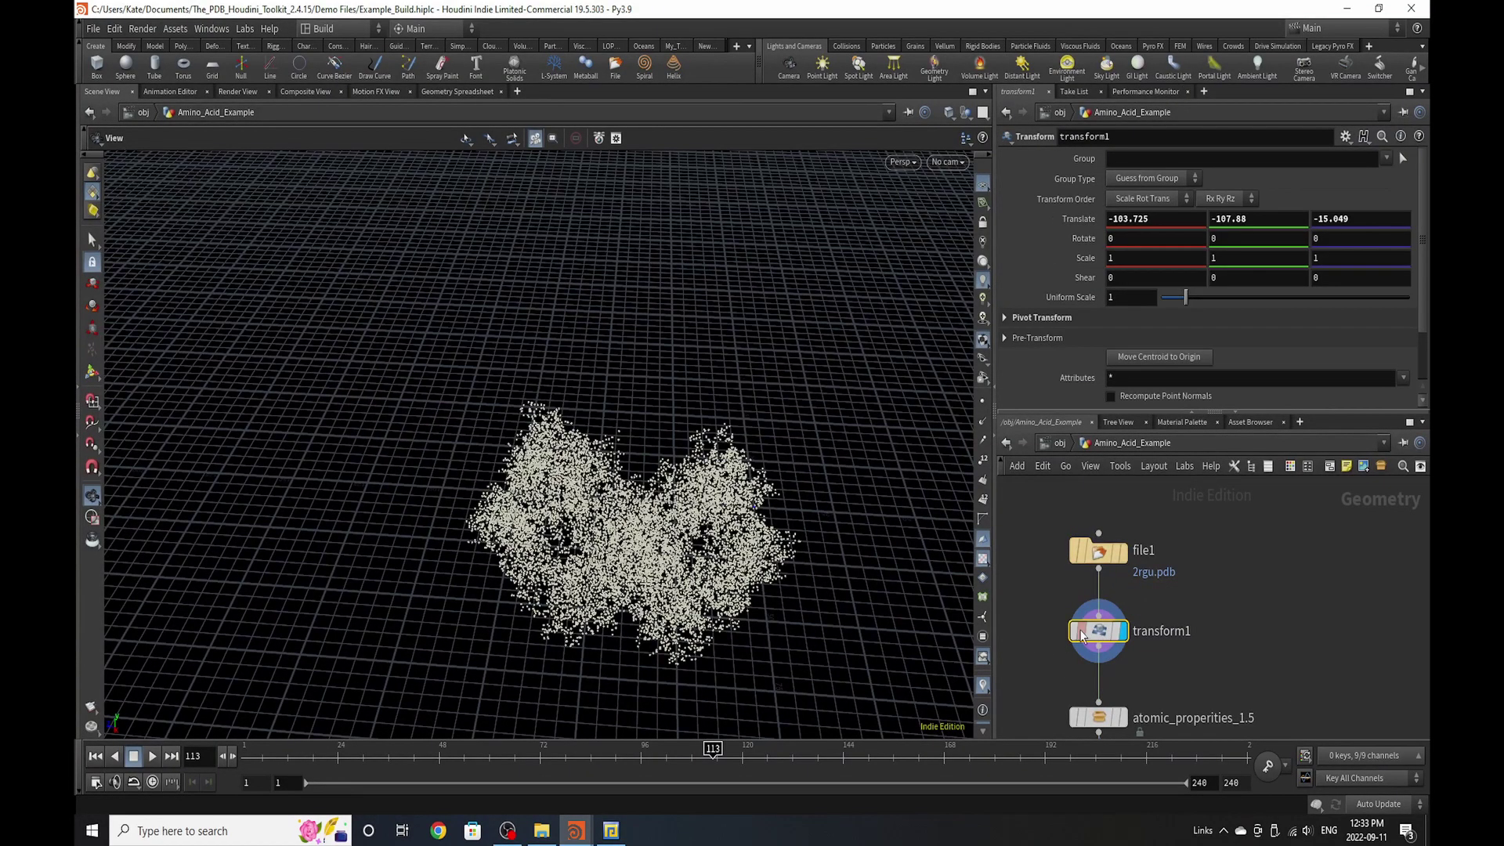
key("g")
left_click_drag(541, 477, 596, 403)
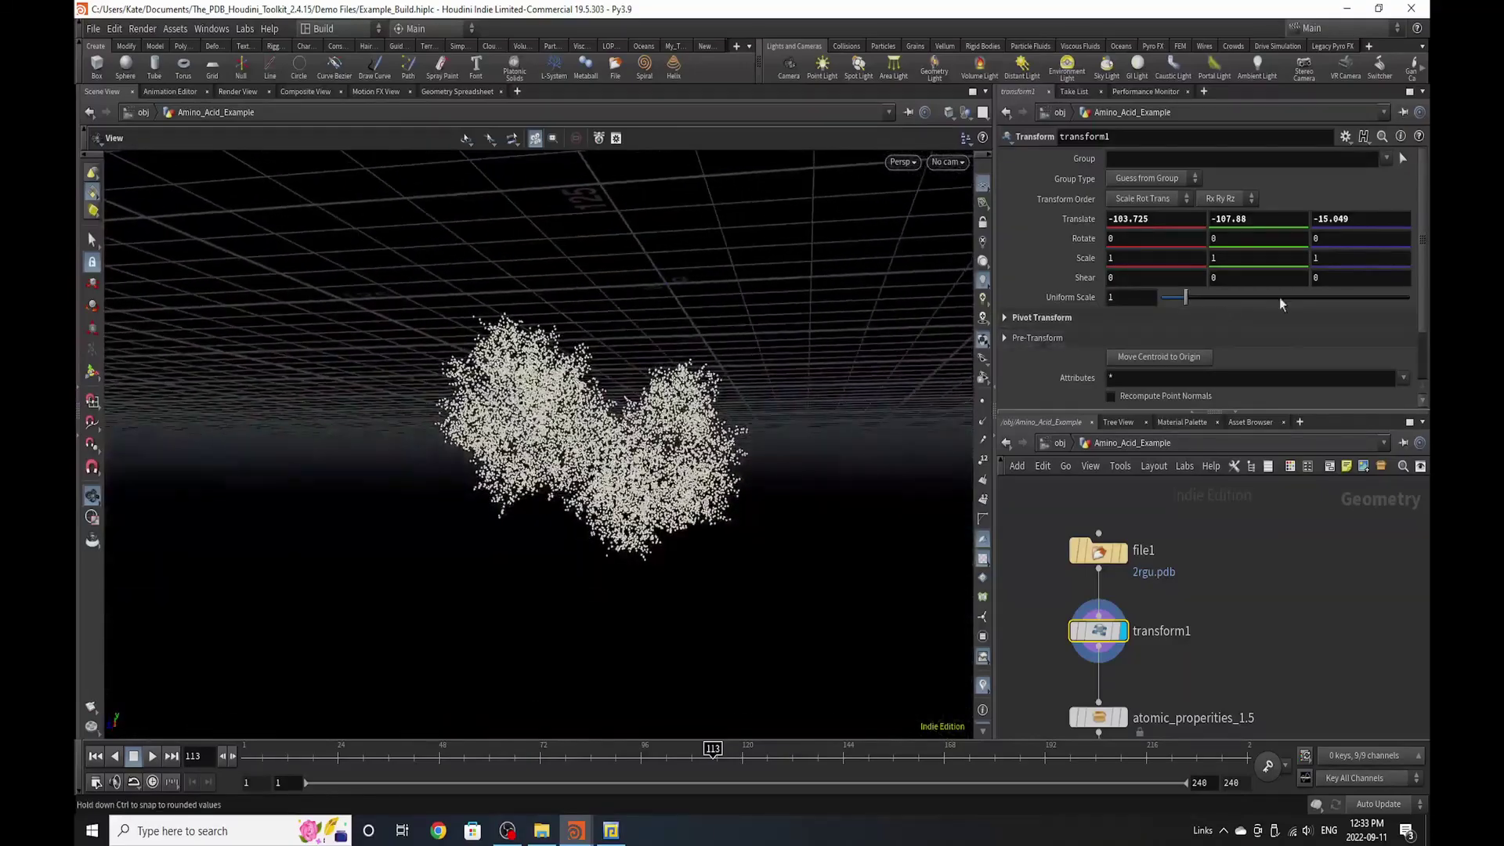
- Move the point cloud's centroid to the origin with transform1 and set its Uniform Scale to 1*0.5
left_click(1186, 356)
left_click_drag(796, 423, 648, 412)
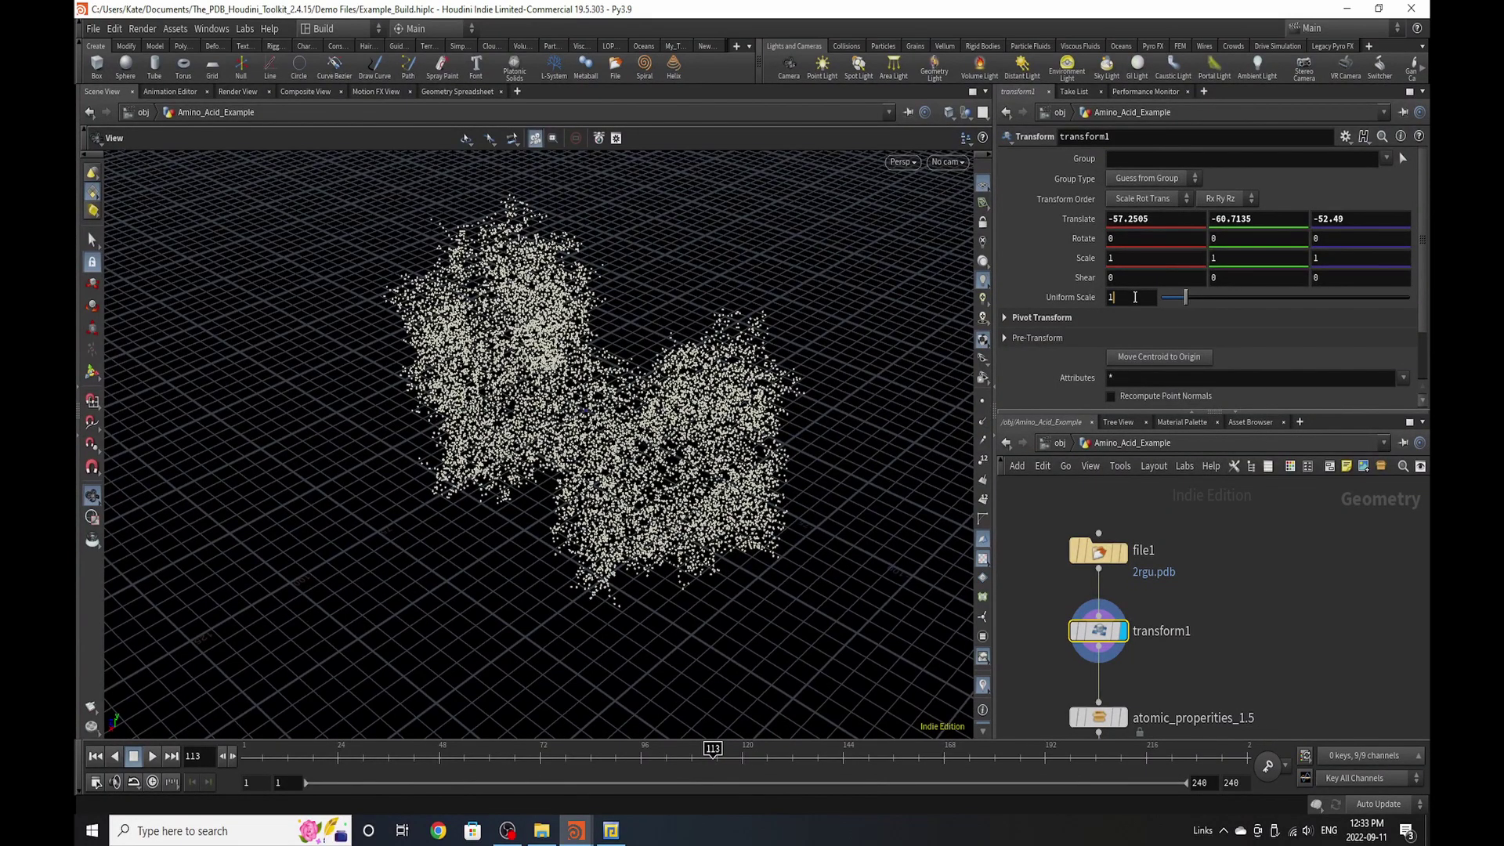
type("*0.")
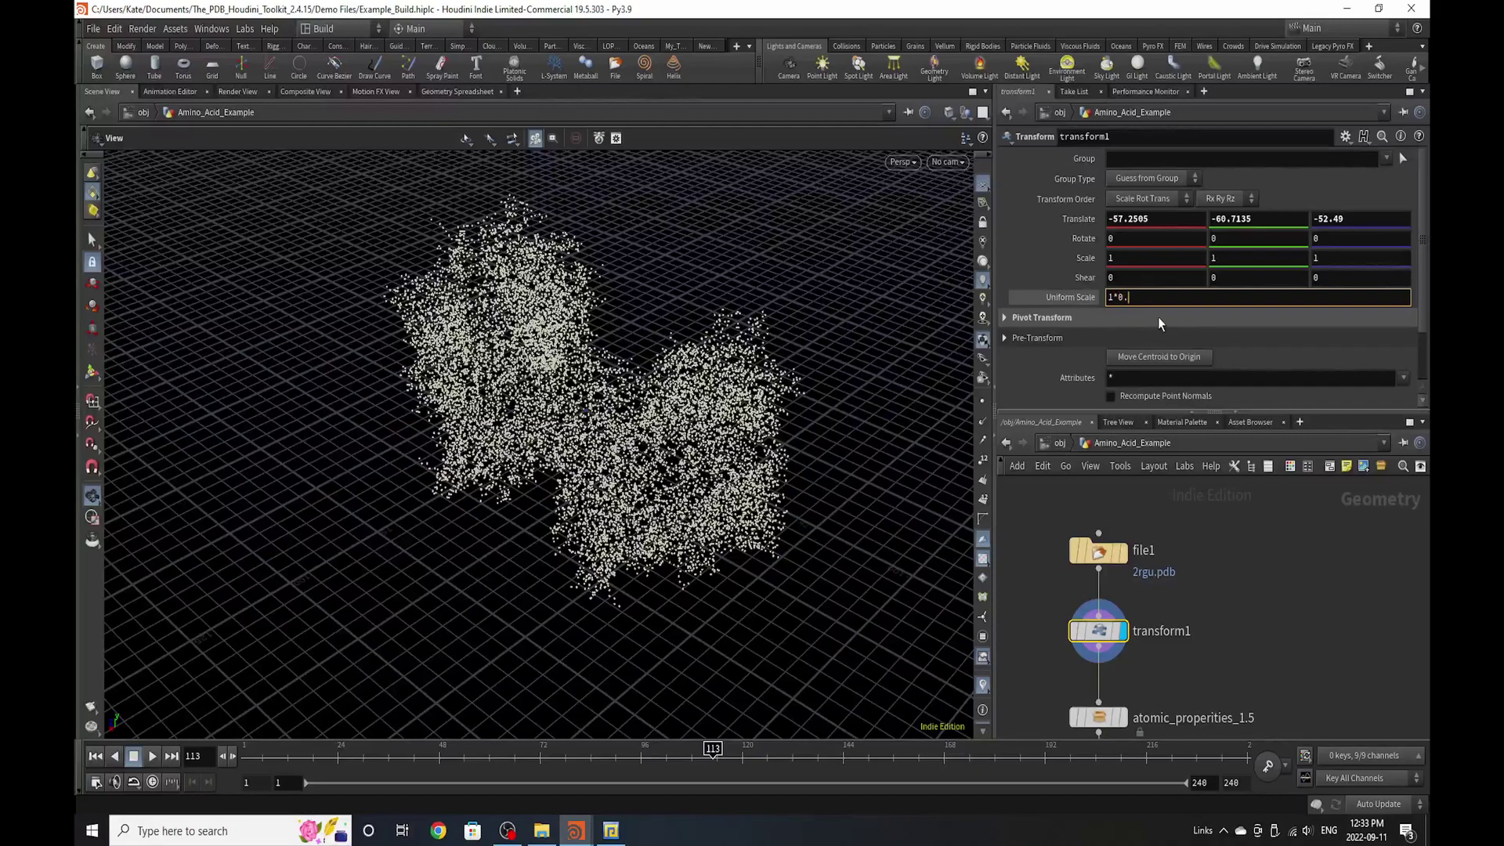
type("5")
key("Return")
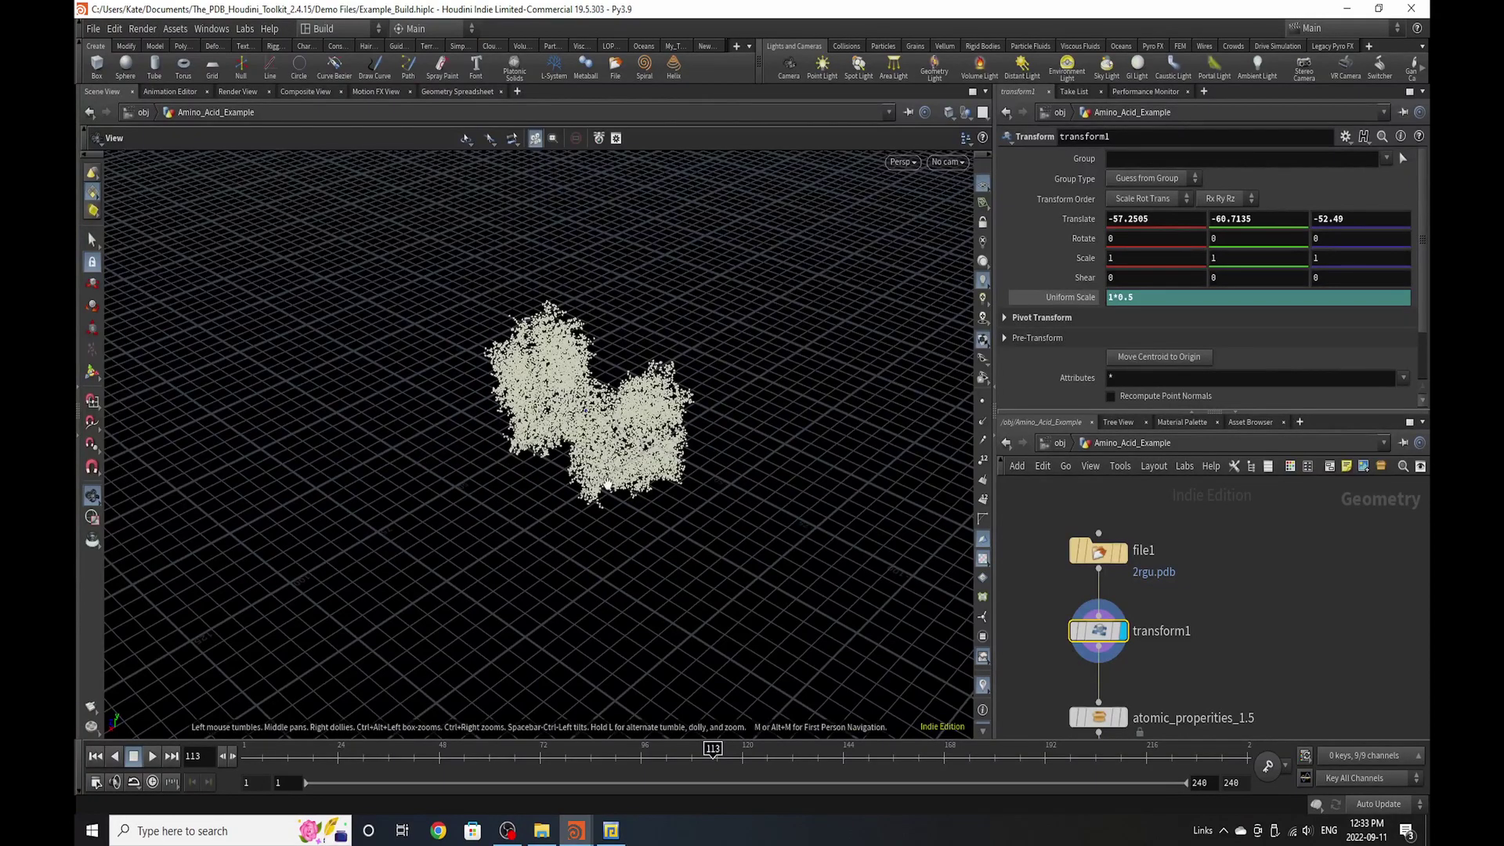
key("g")
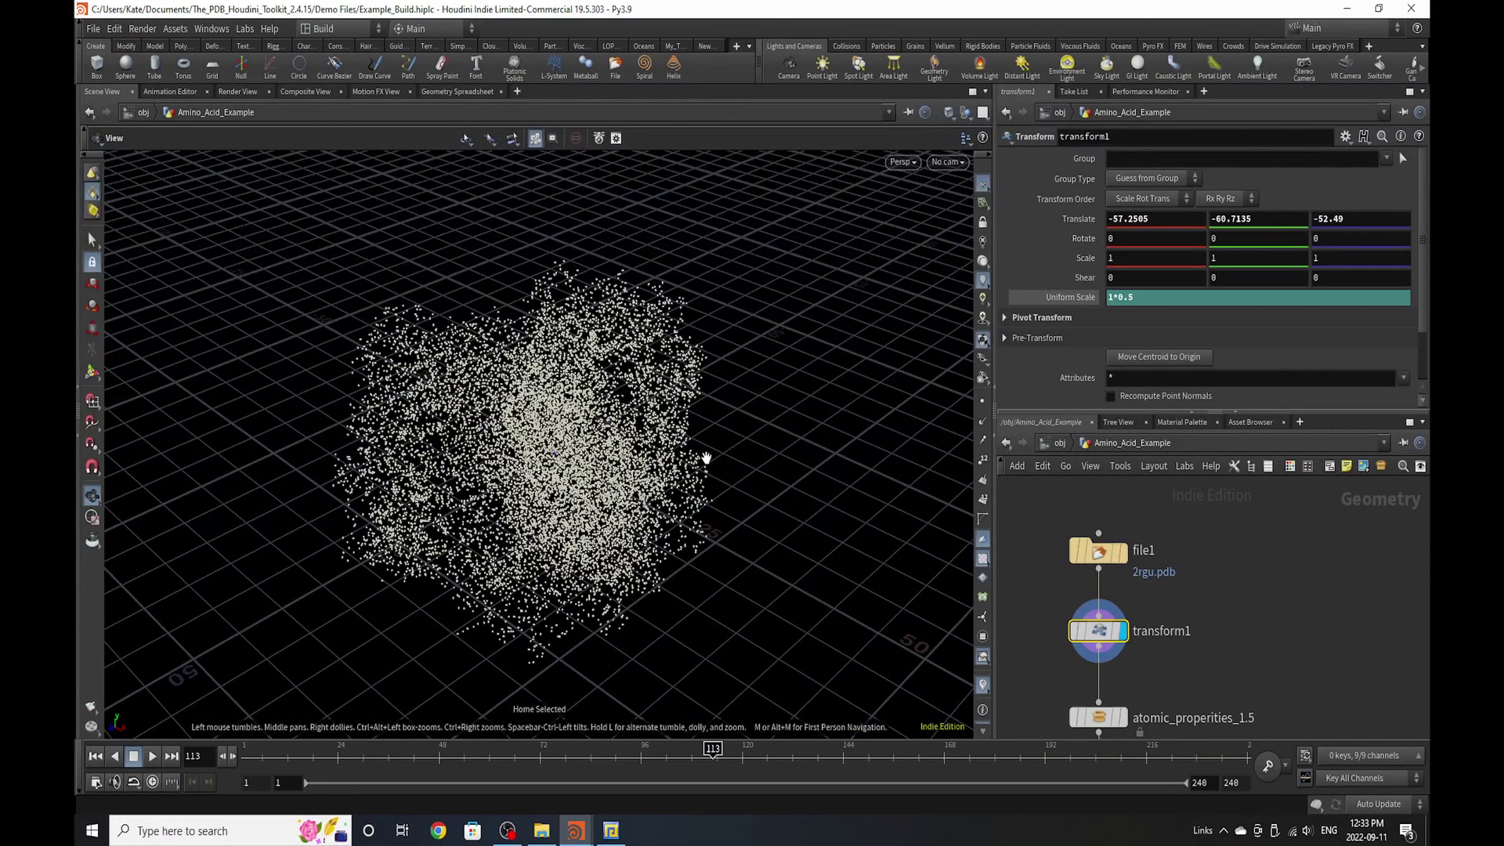
- Display the atomic_properities_1.5 node's output and turn on its metal group colouring
scroll(1117, 498, "down", 3)
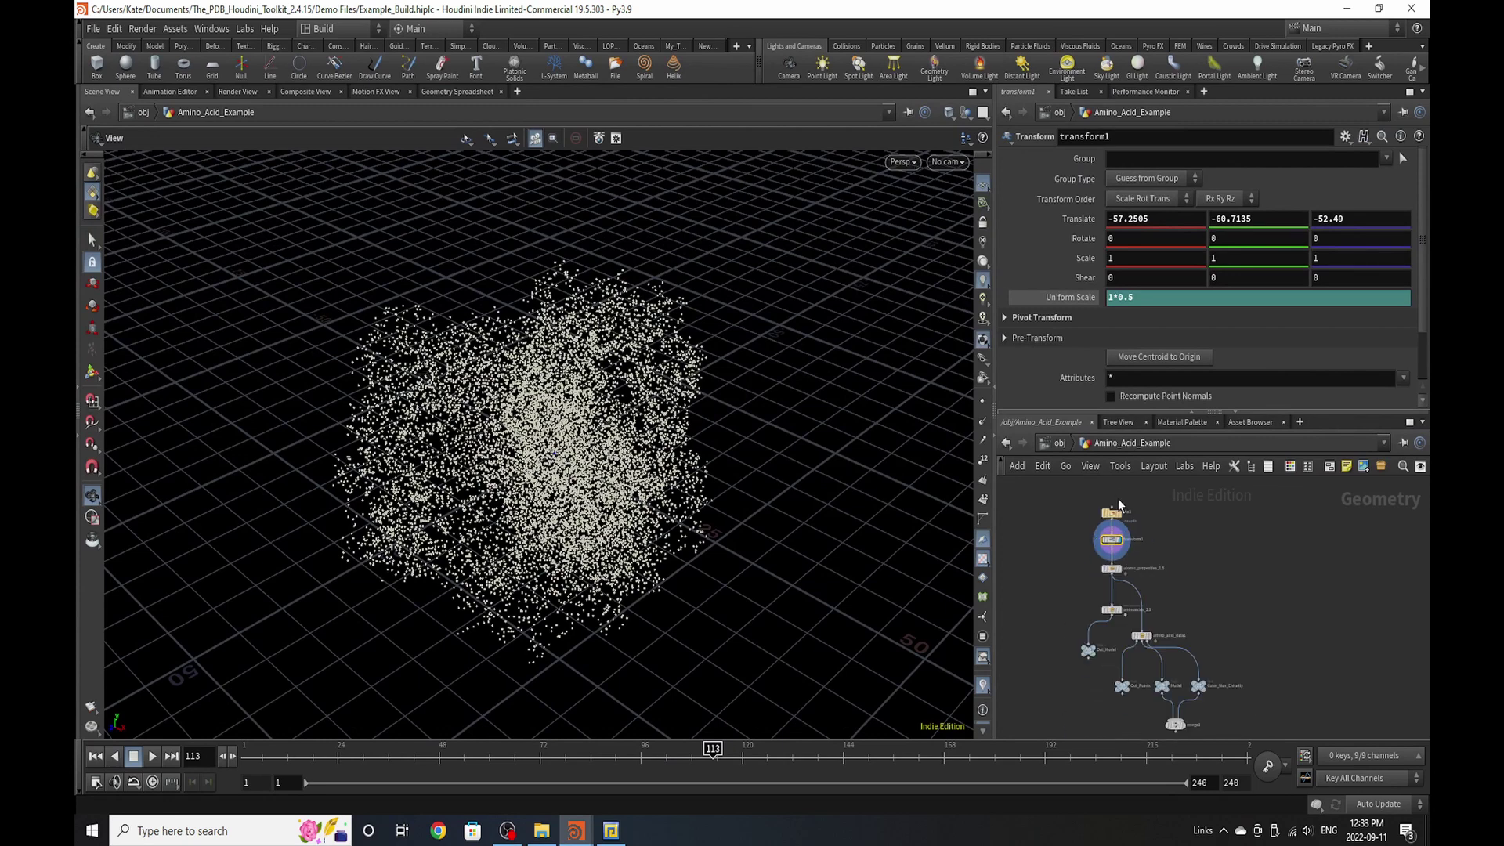
scroll(1140, 545, "up", 3)
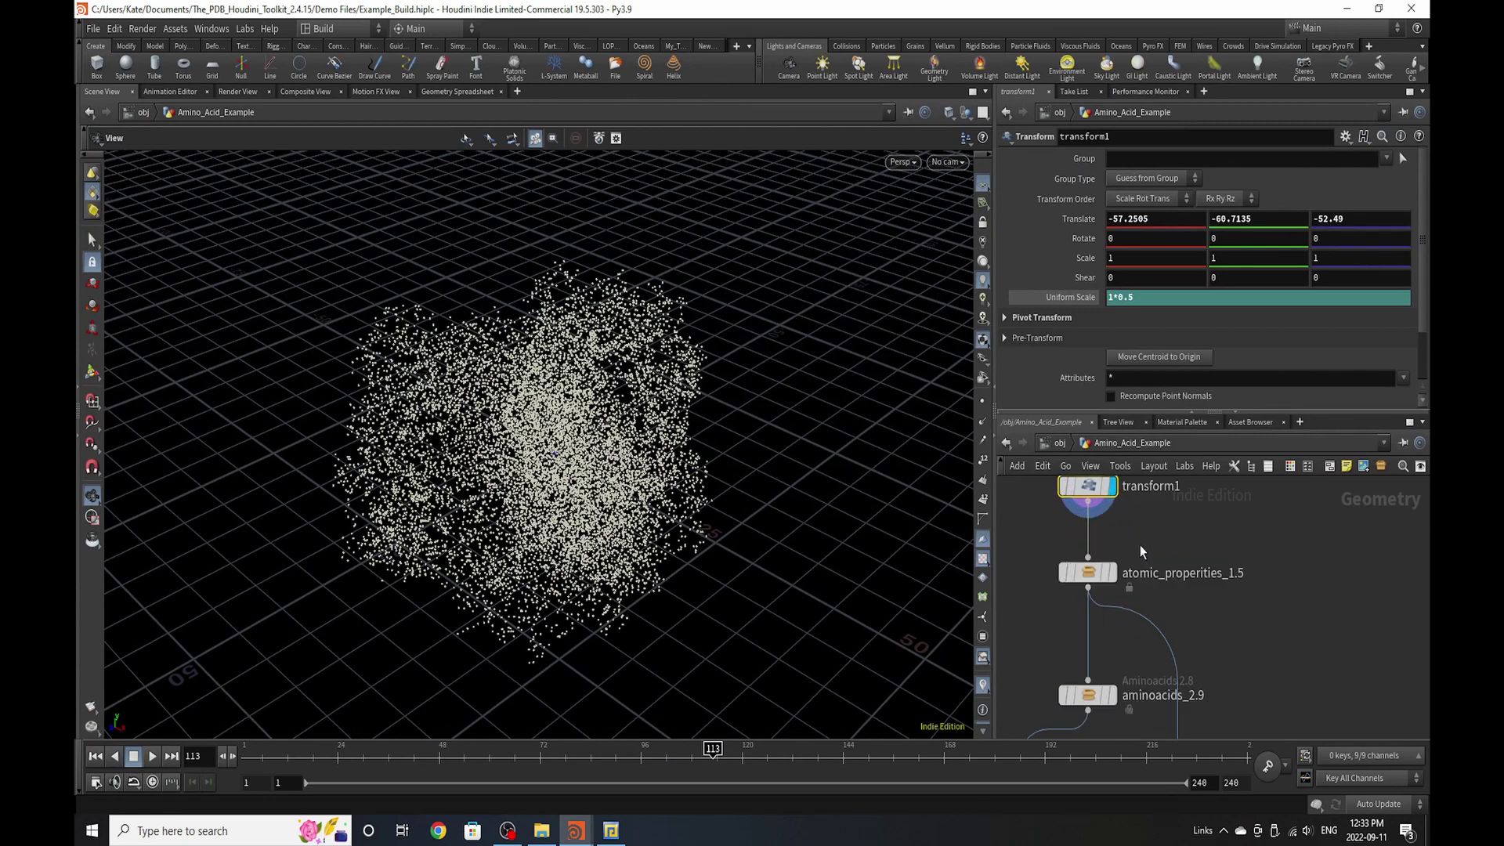
left_click(1078, 577)
scroll(1182, 266, "down", 4)
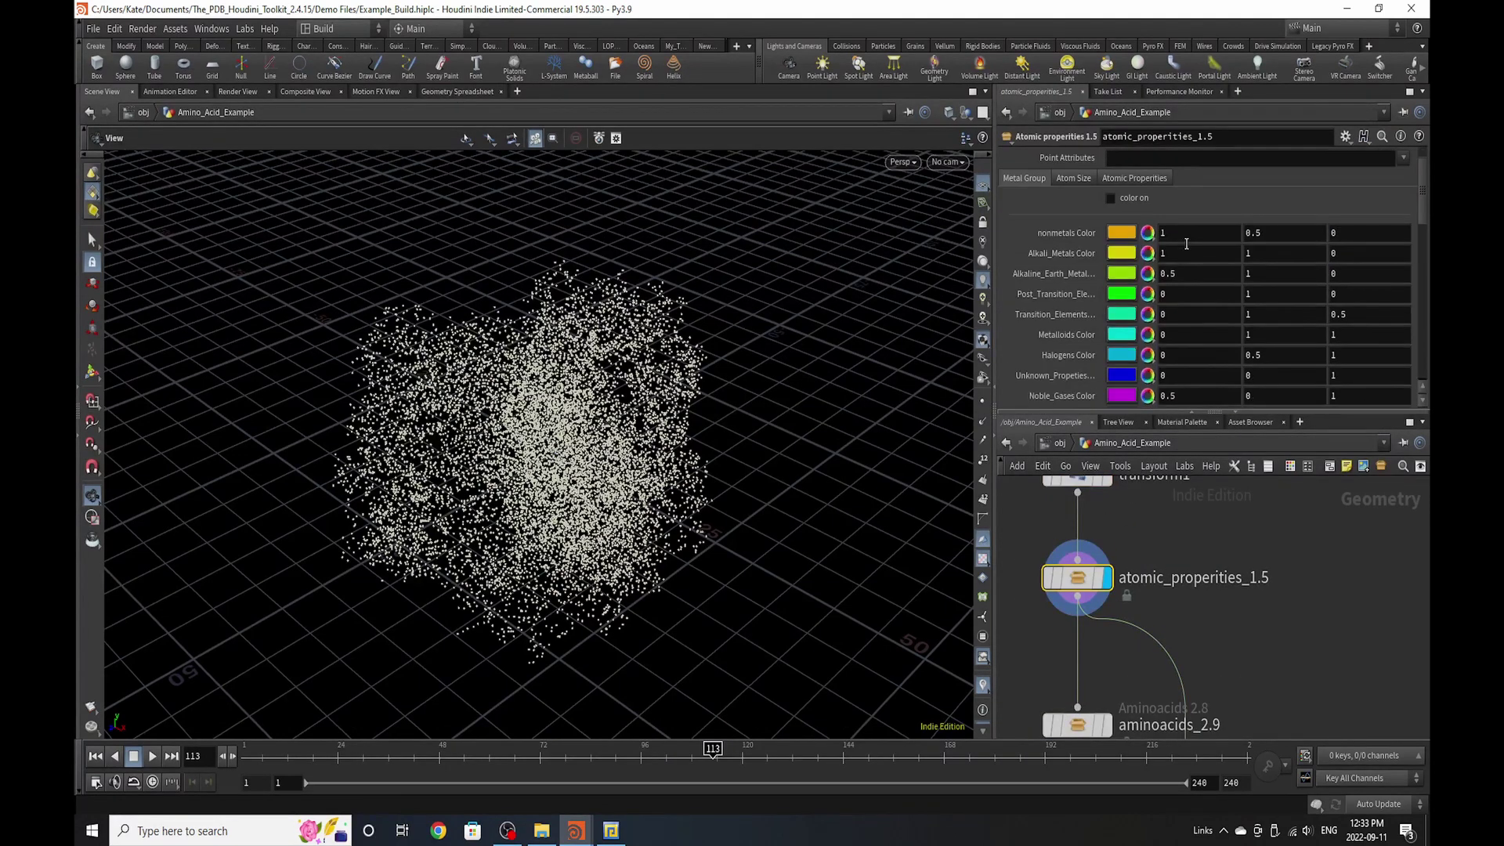
scroll(1183, 286, "up", 1)
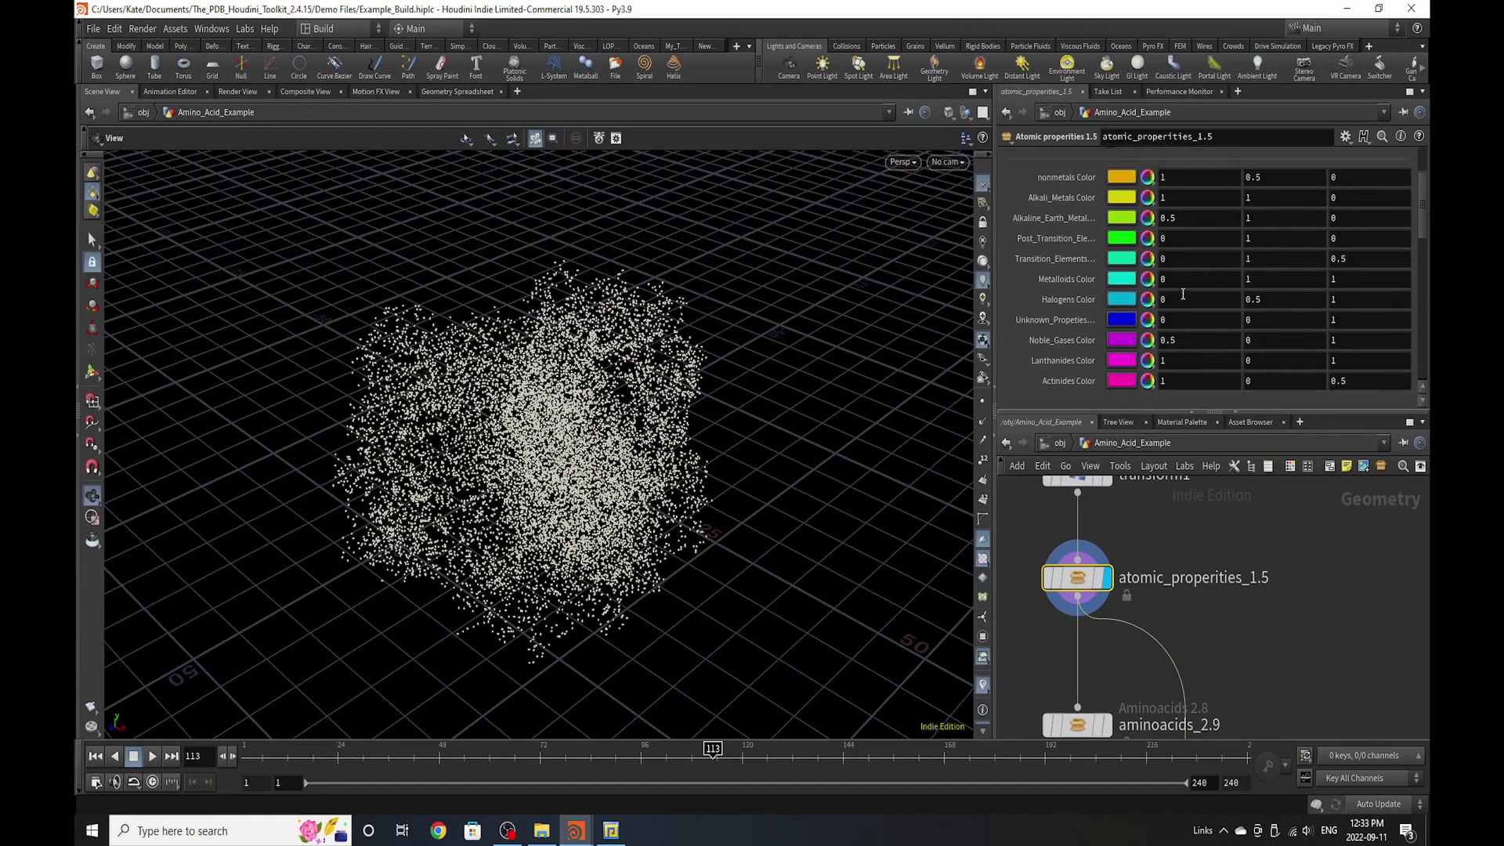
scroll(1198, 289, "up", 2)
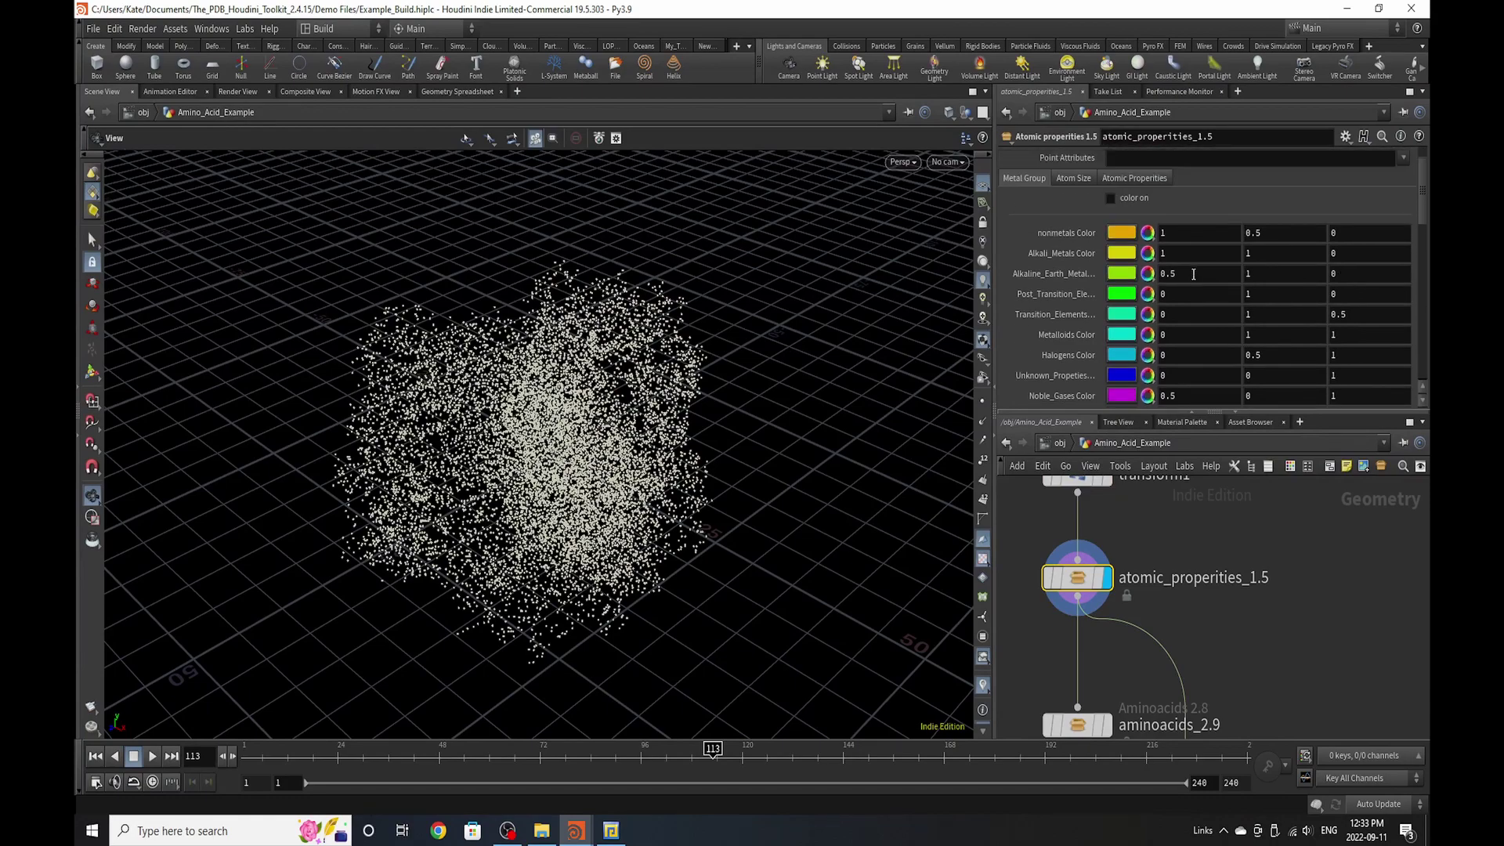
left_click(1110, 199)
left_click_drag(538, 494, 624, 480)
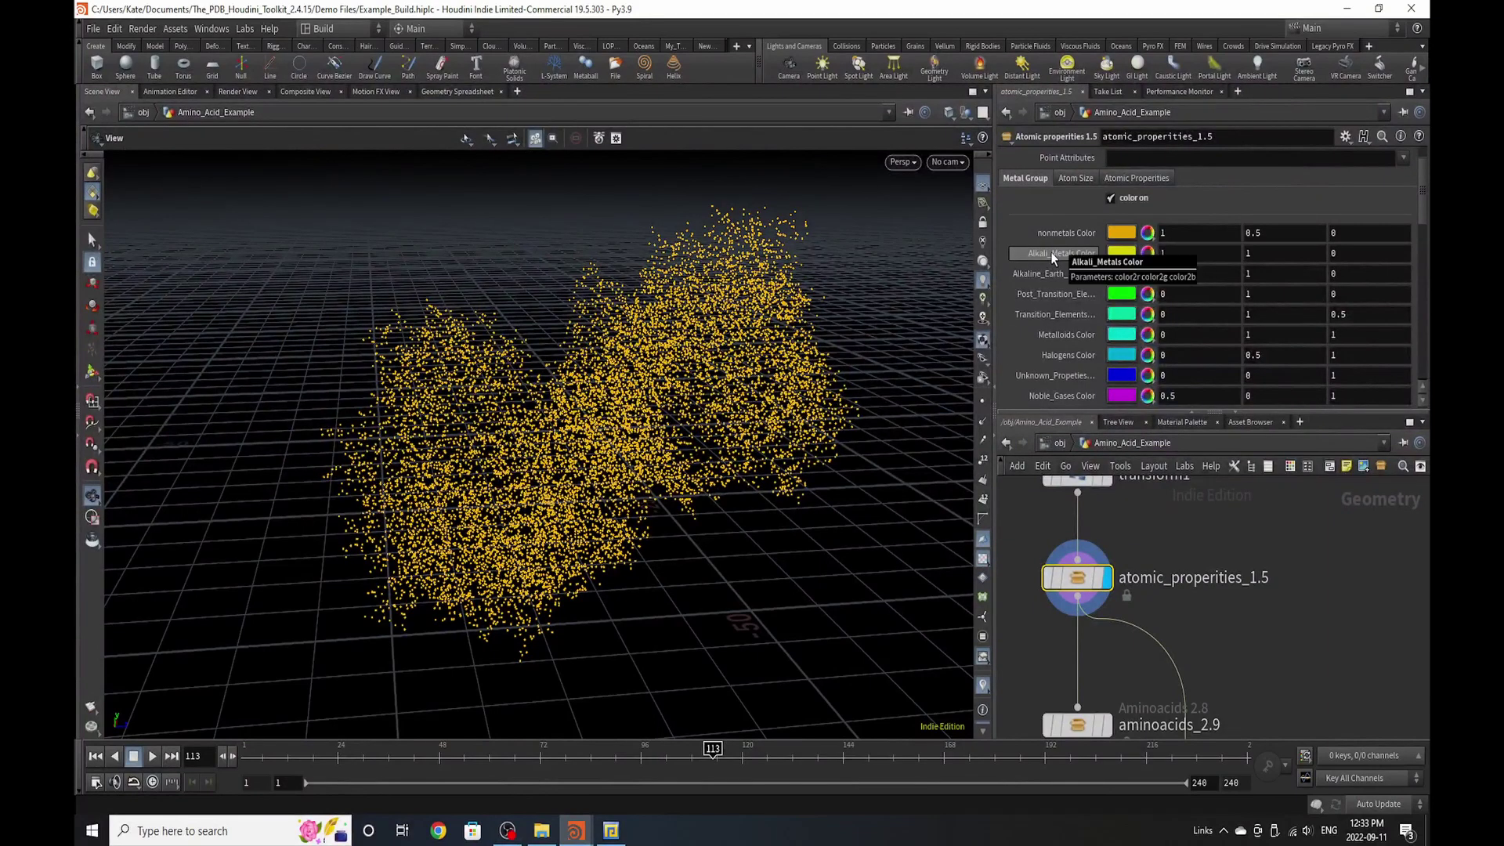
- Review the node's atom size settings and the points' atomic attributes in the Geometry Spreadsheet, sorting the rows by Density
left_click(1089, 181)
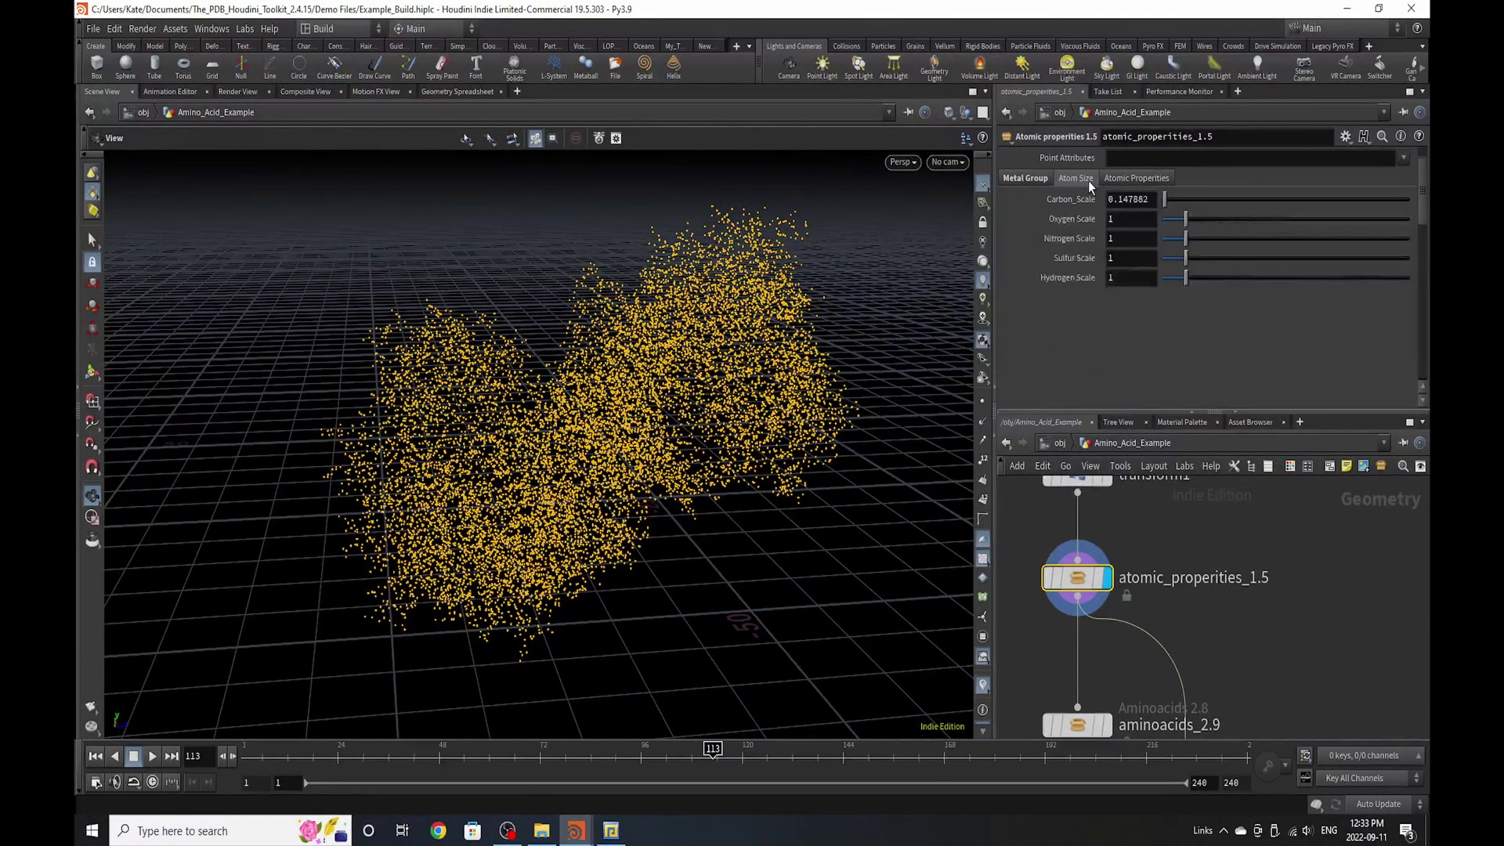
left_click(1043, 179)
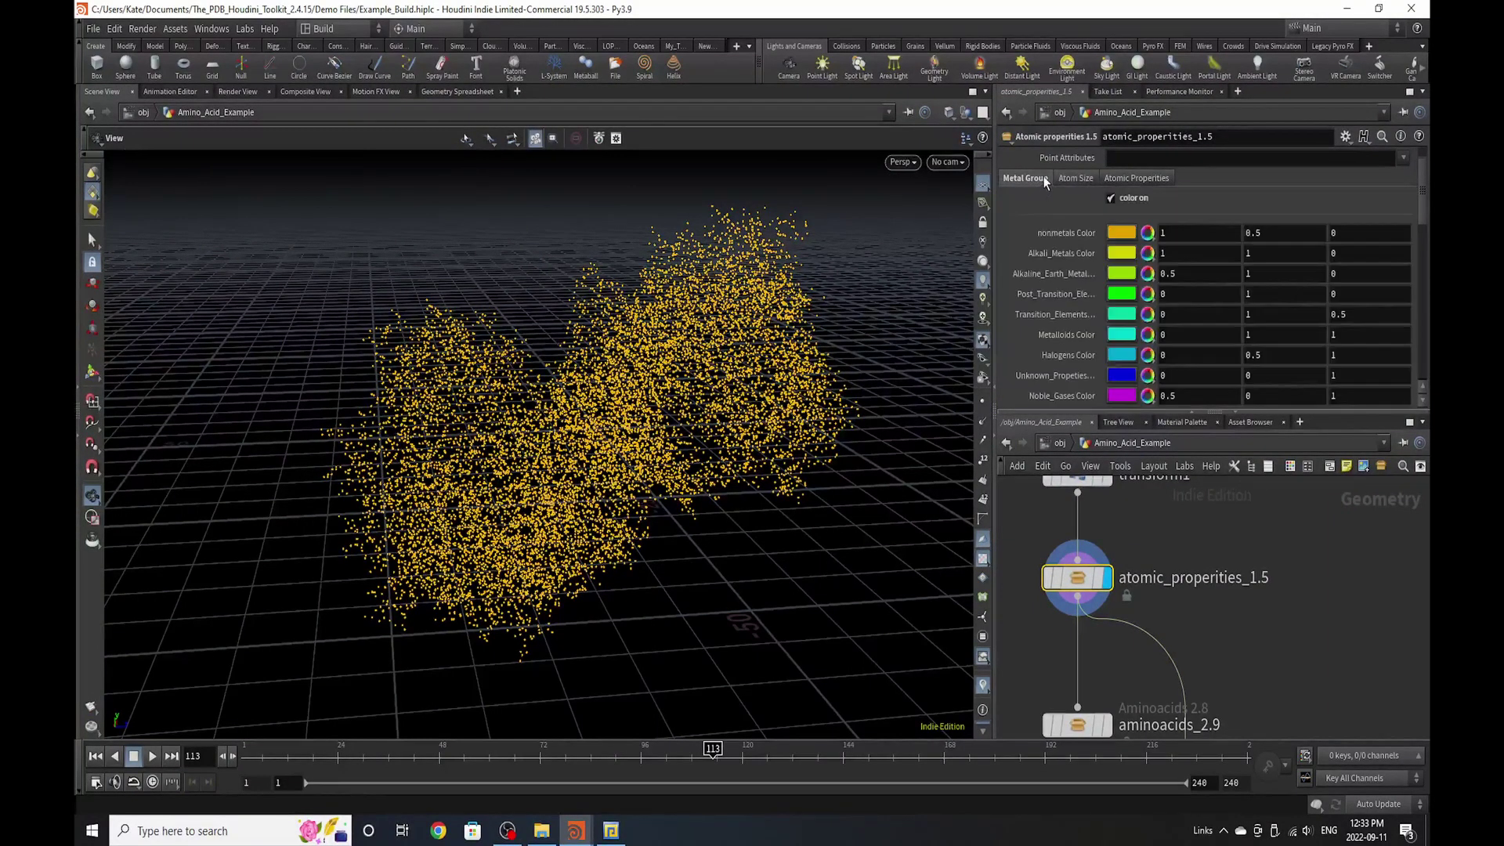
left_click(457, 93)
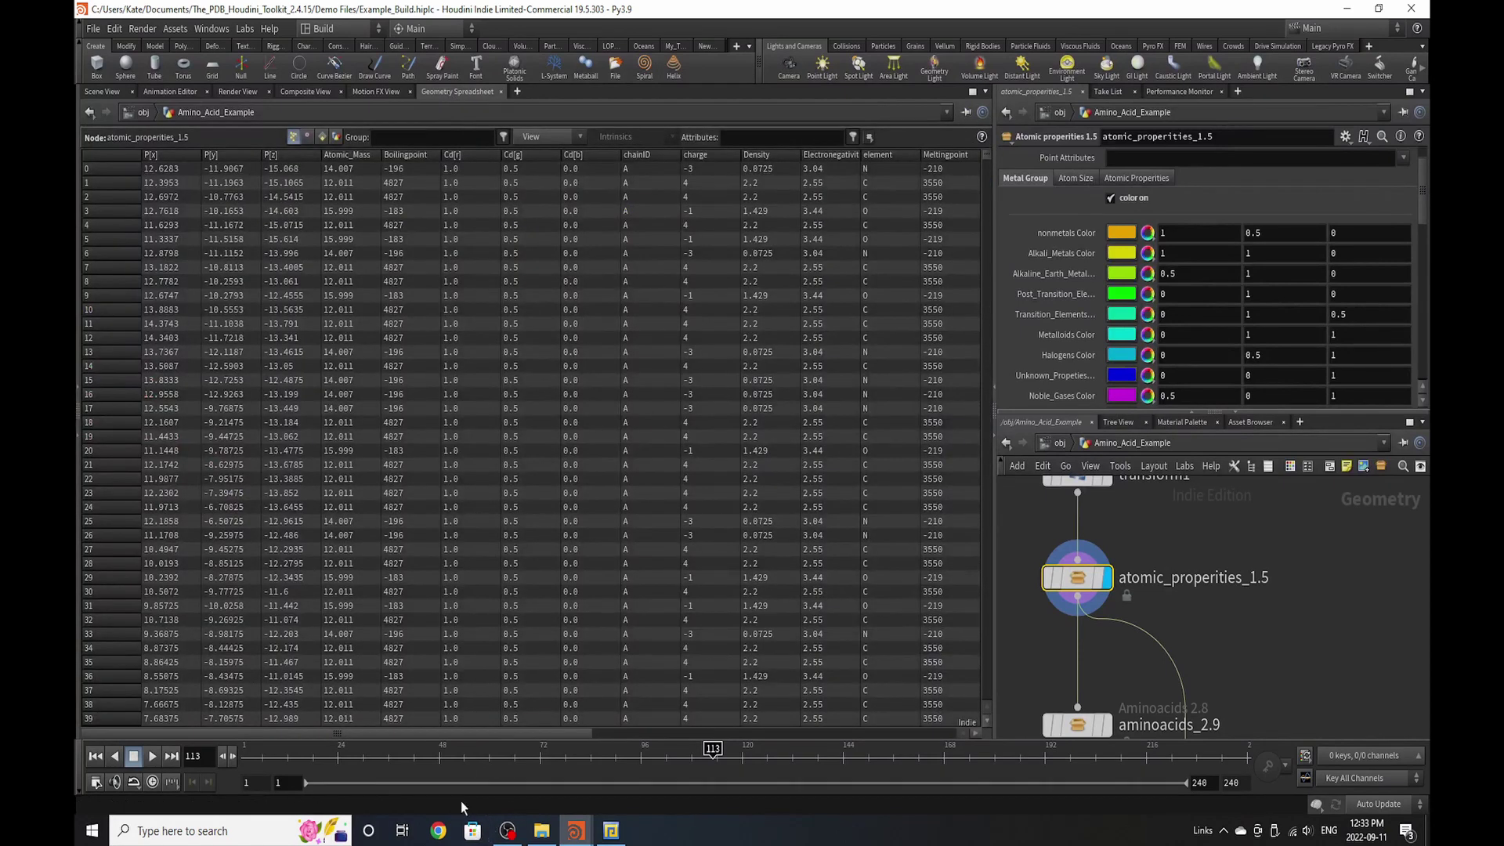
left_click_drag(465, 737, 583, 736)
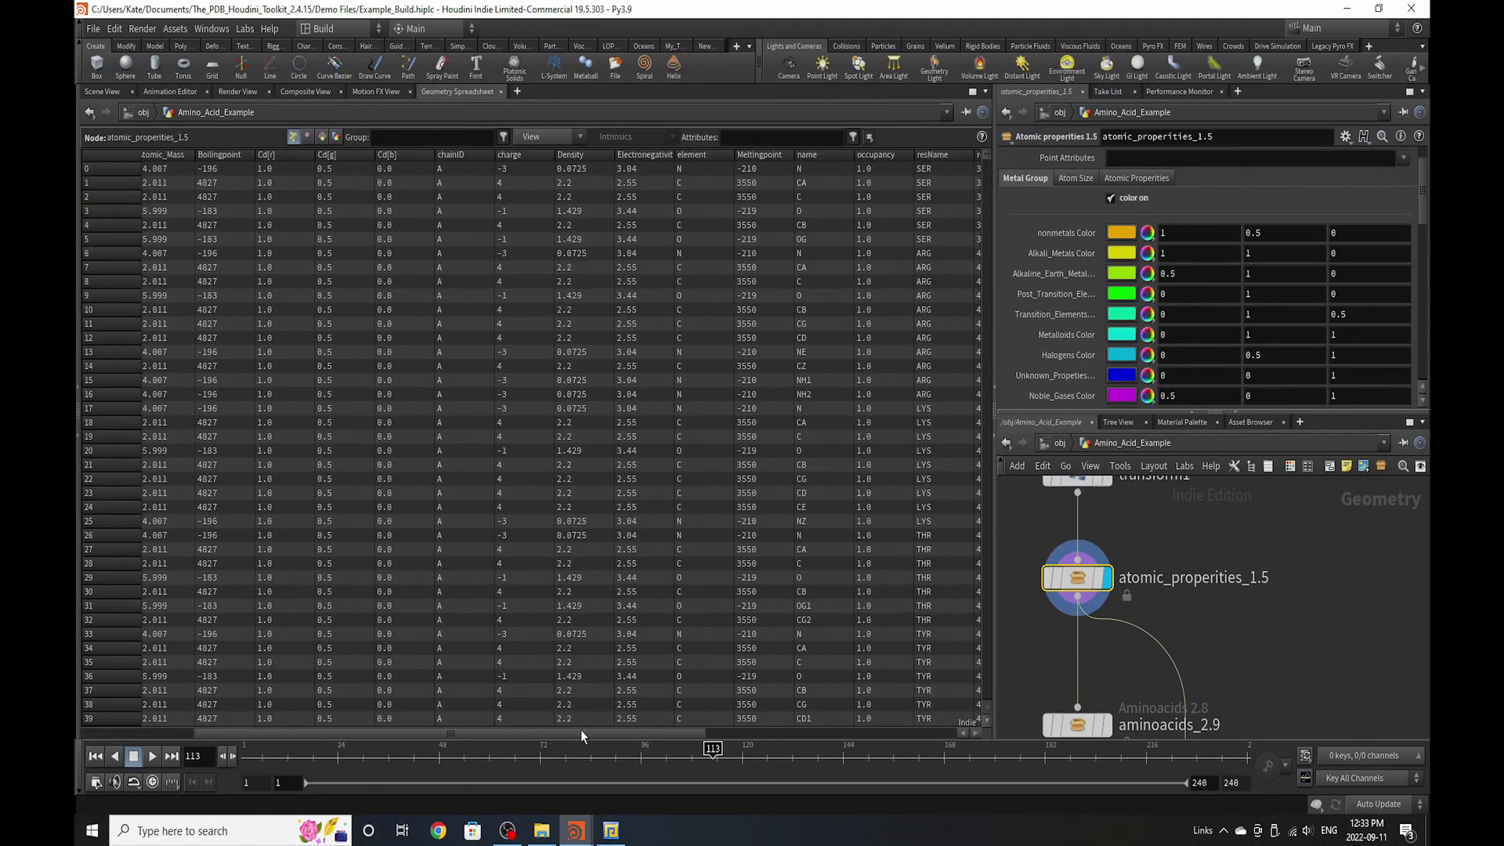
left_click(591, 154)
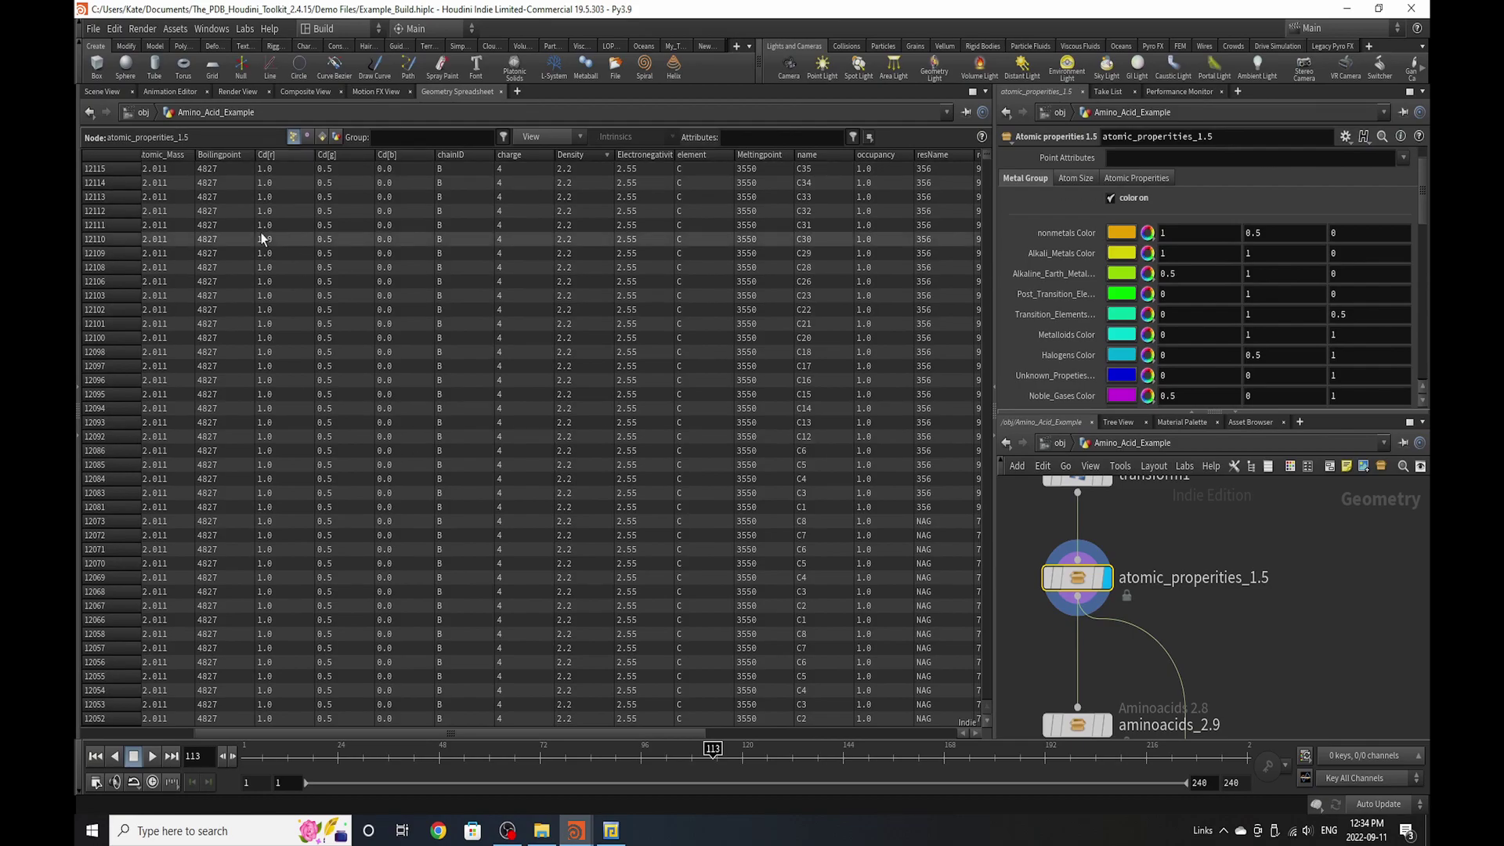
left_click(102, 92)
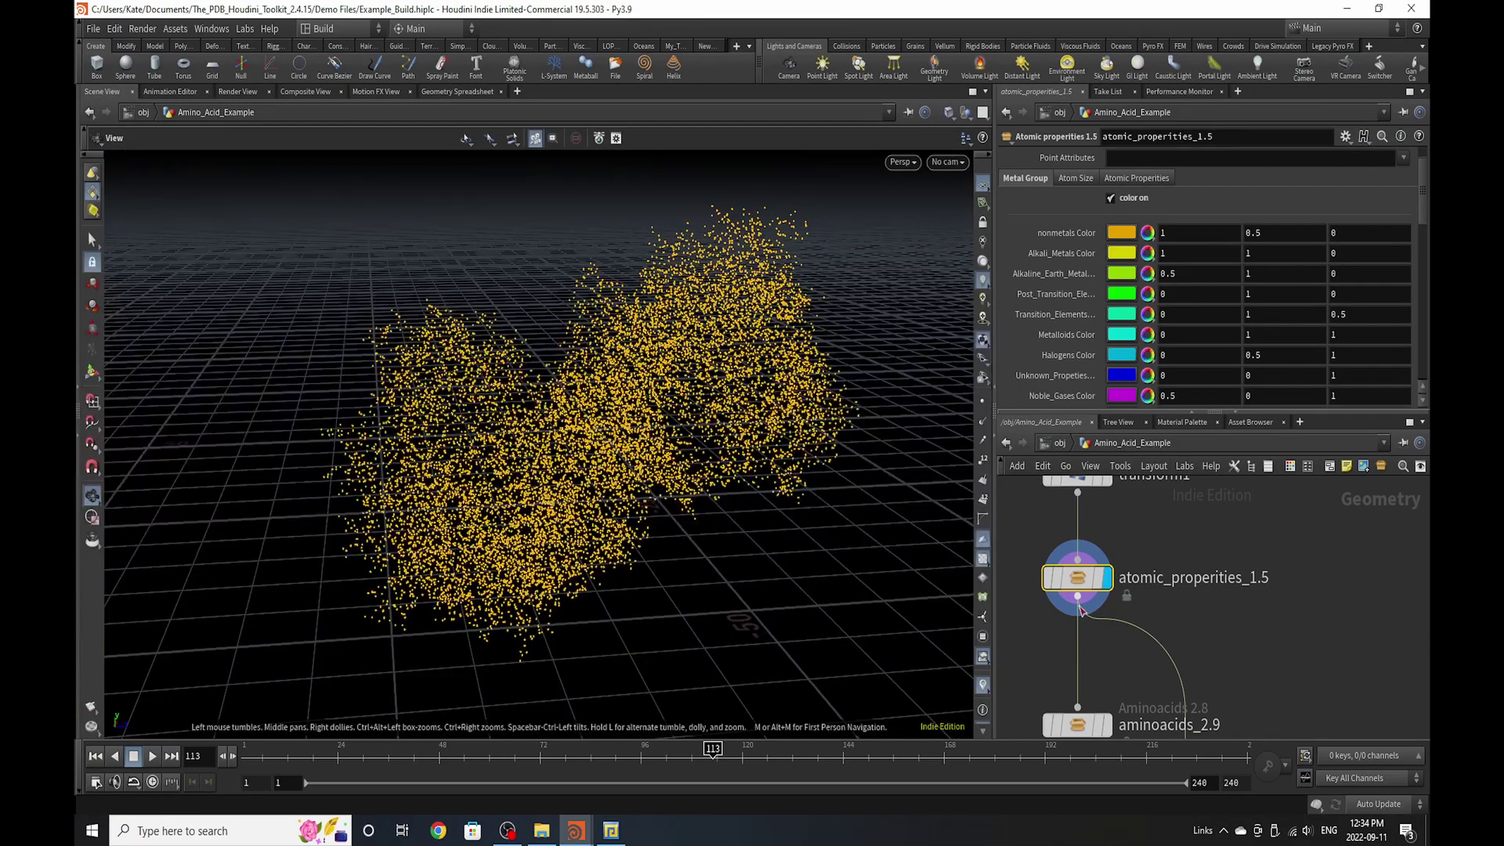
left_click_drag(595, 462, 541, 625)
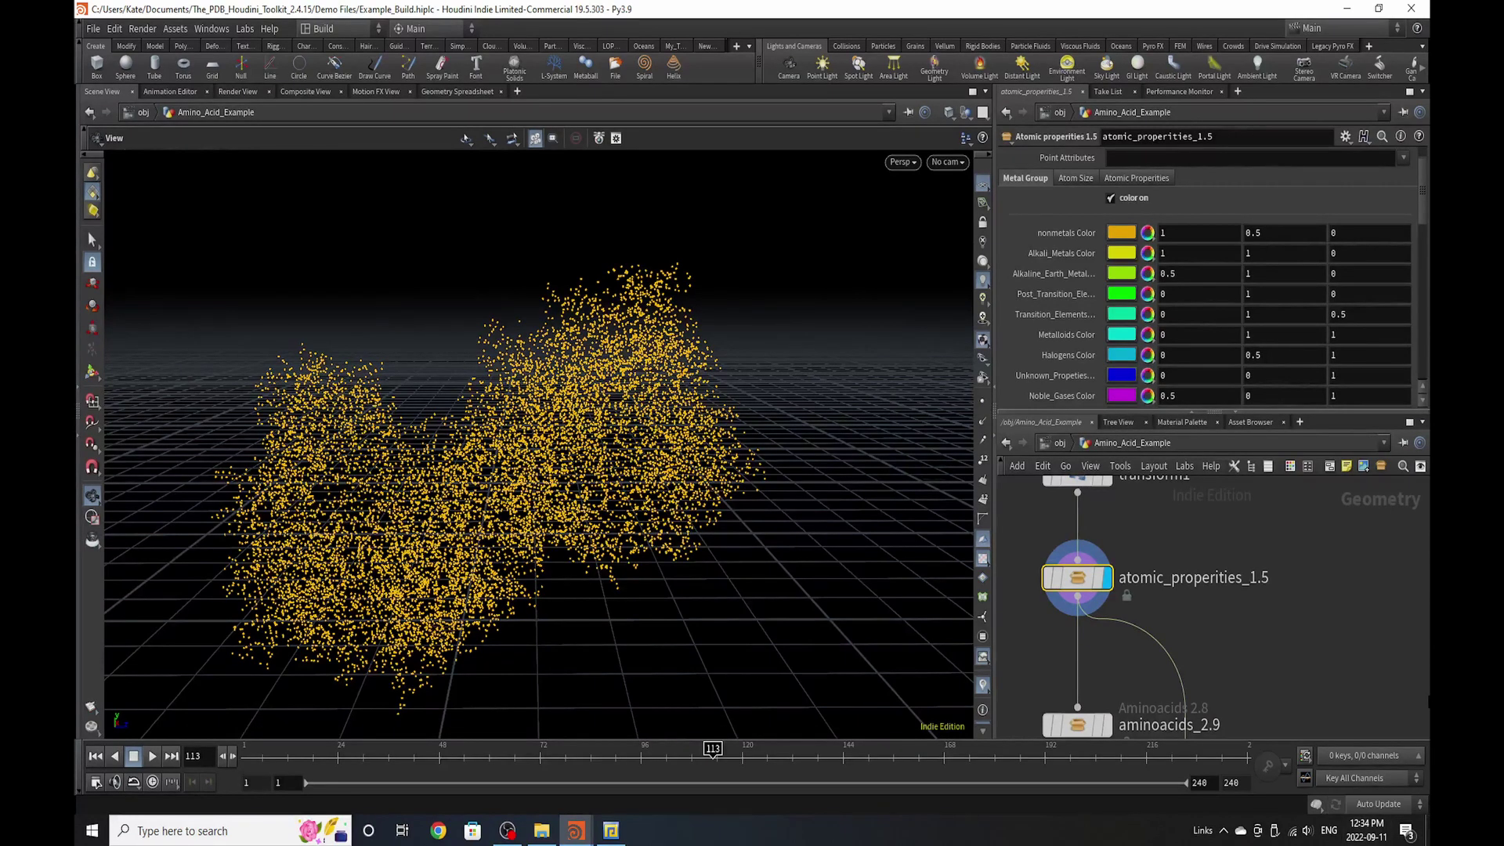
- Display the aminoacids_2.9 node's output and view the molecules together with the atom-count text from the readable side
middle_click_drag(1127, 524, 1147, 557)
mouse_move(1112, 594)
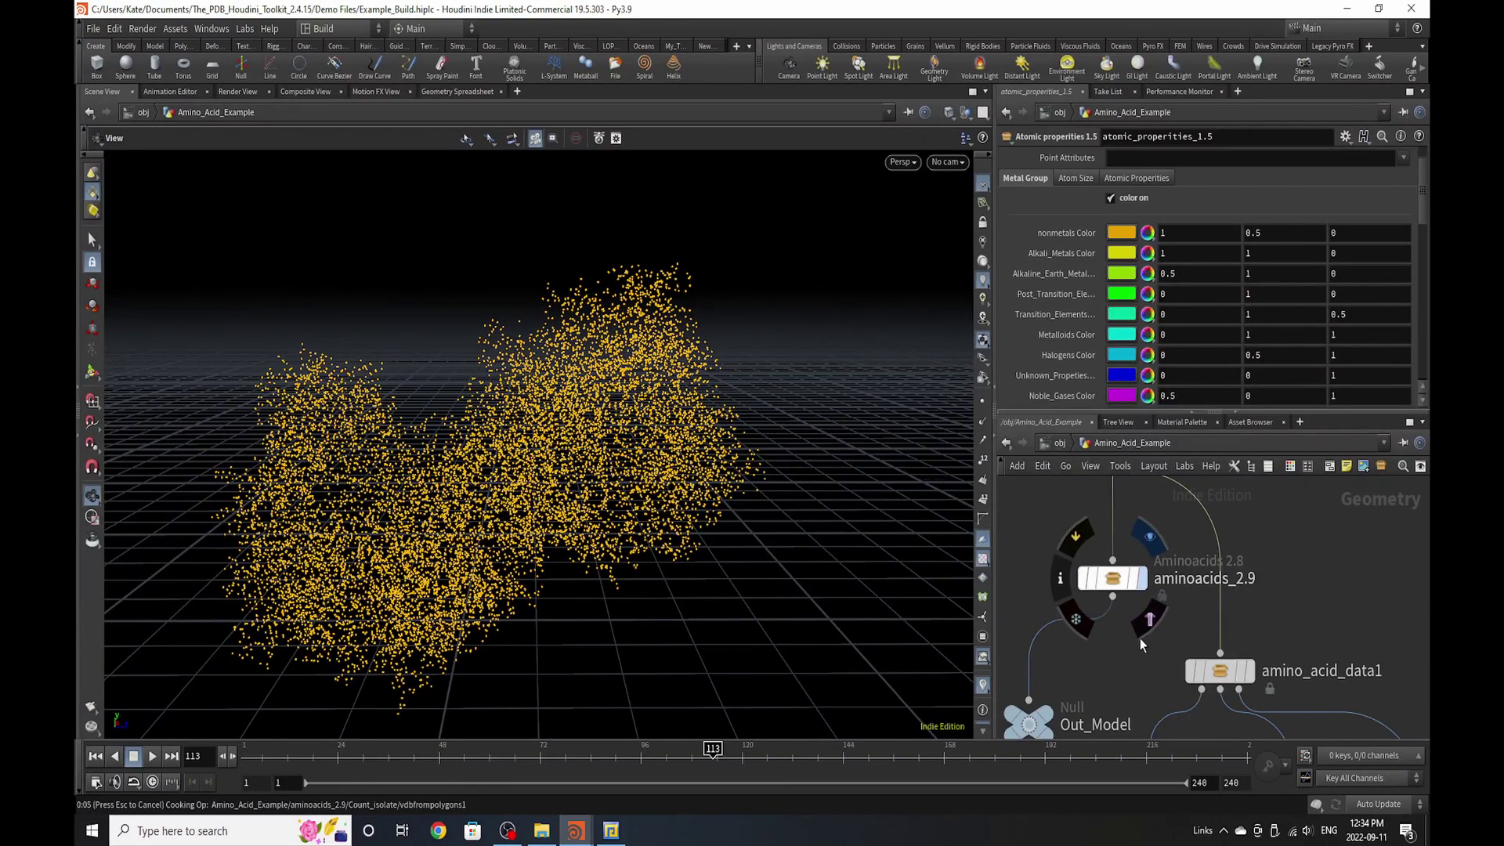
scroll(1216, 523, "down", 3)
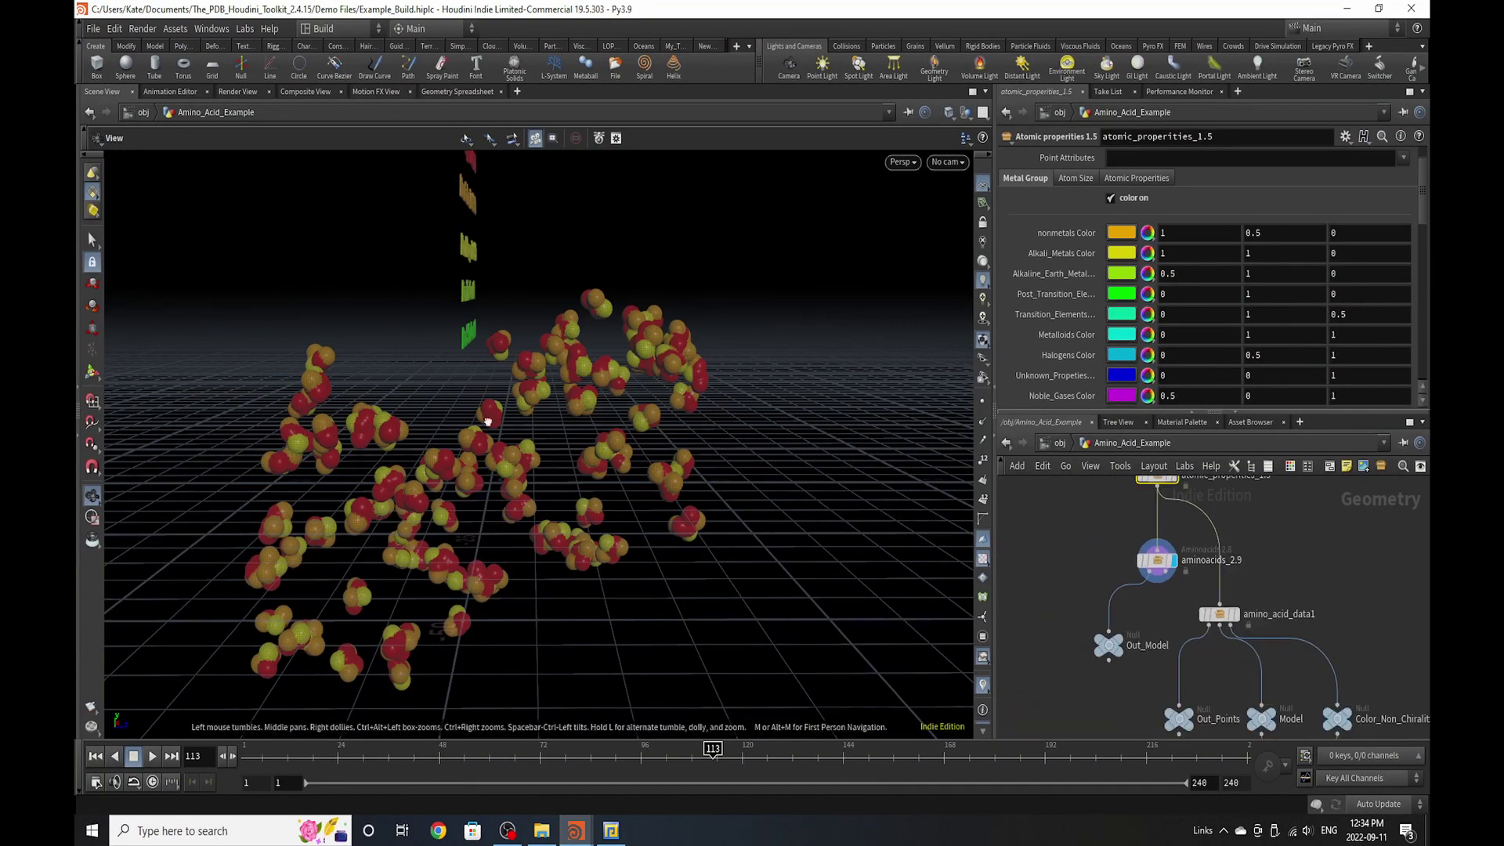
left_click_drag(489, 423, 649, 576)
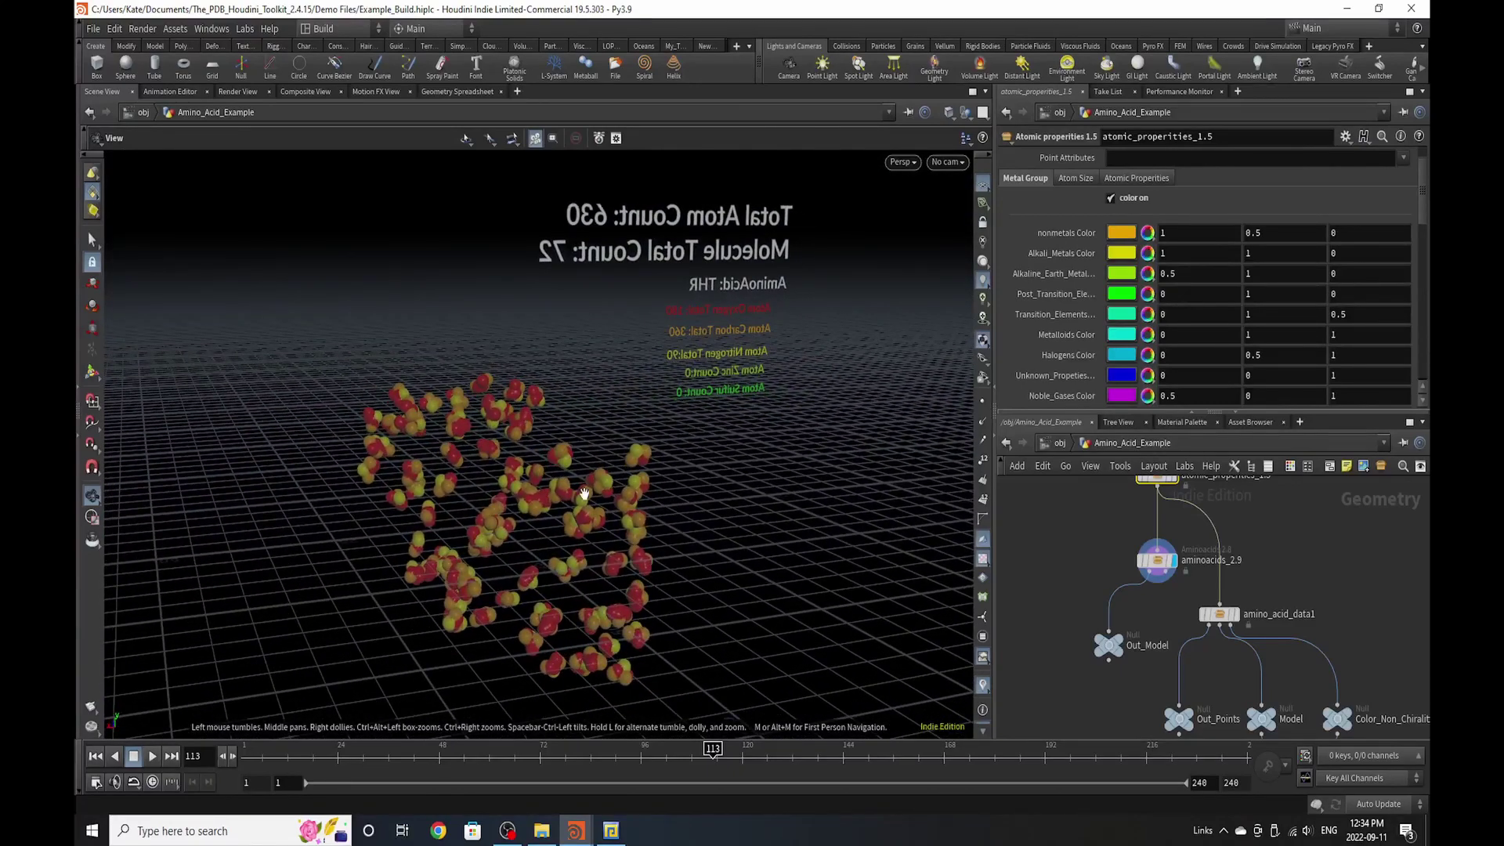
left_click_drag(588, 519, 663, 548)
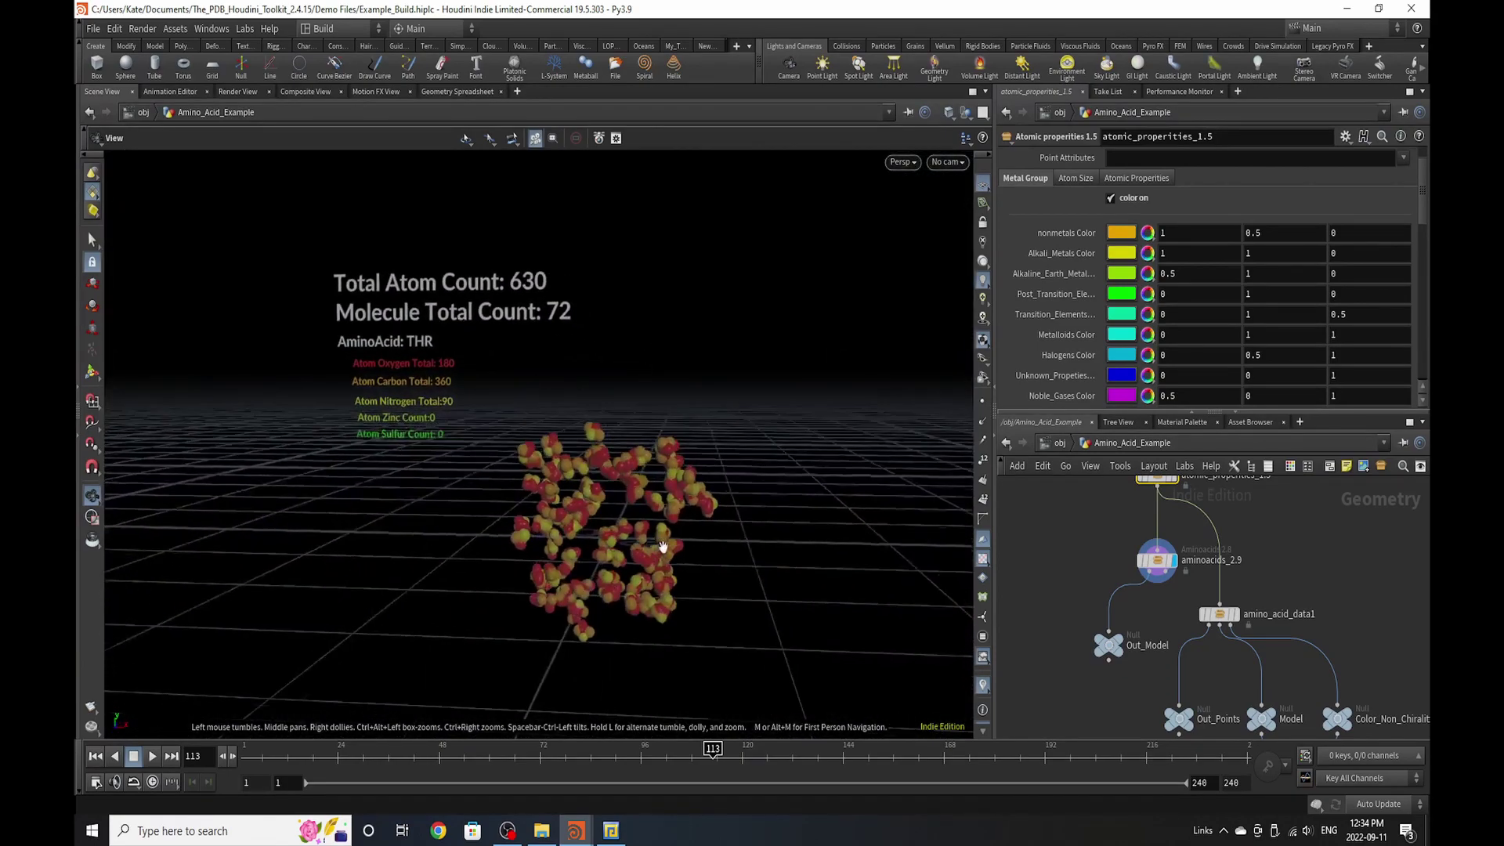
left_click_drag(389, 411, 459, 305)
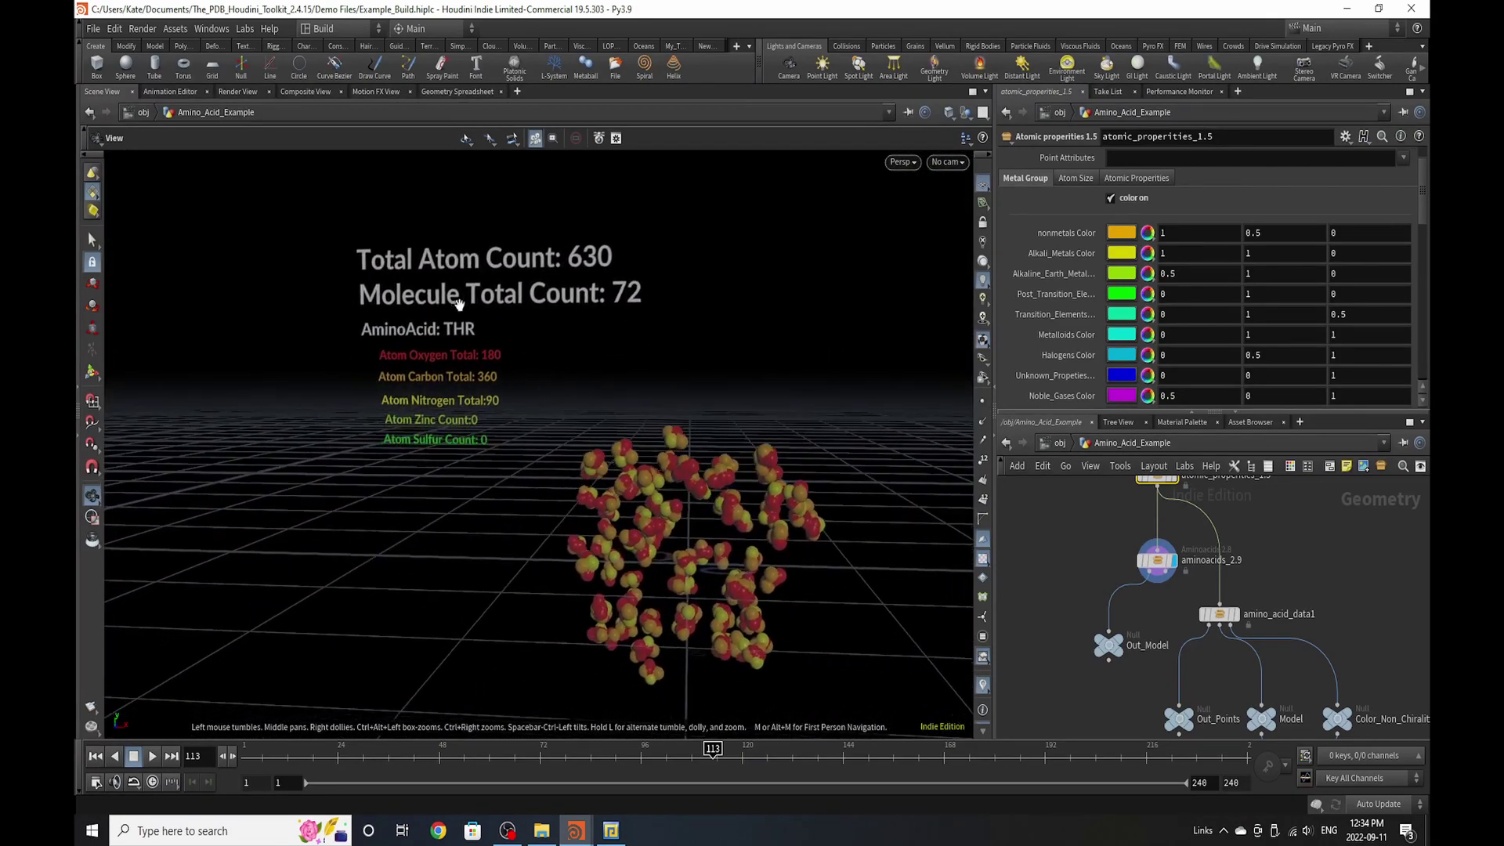
- Select the aminoacids_2.9 node and set its AminoAcid Names option to ALA
left_click(1158, 559)
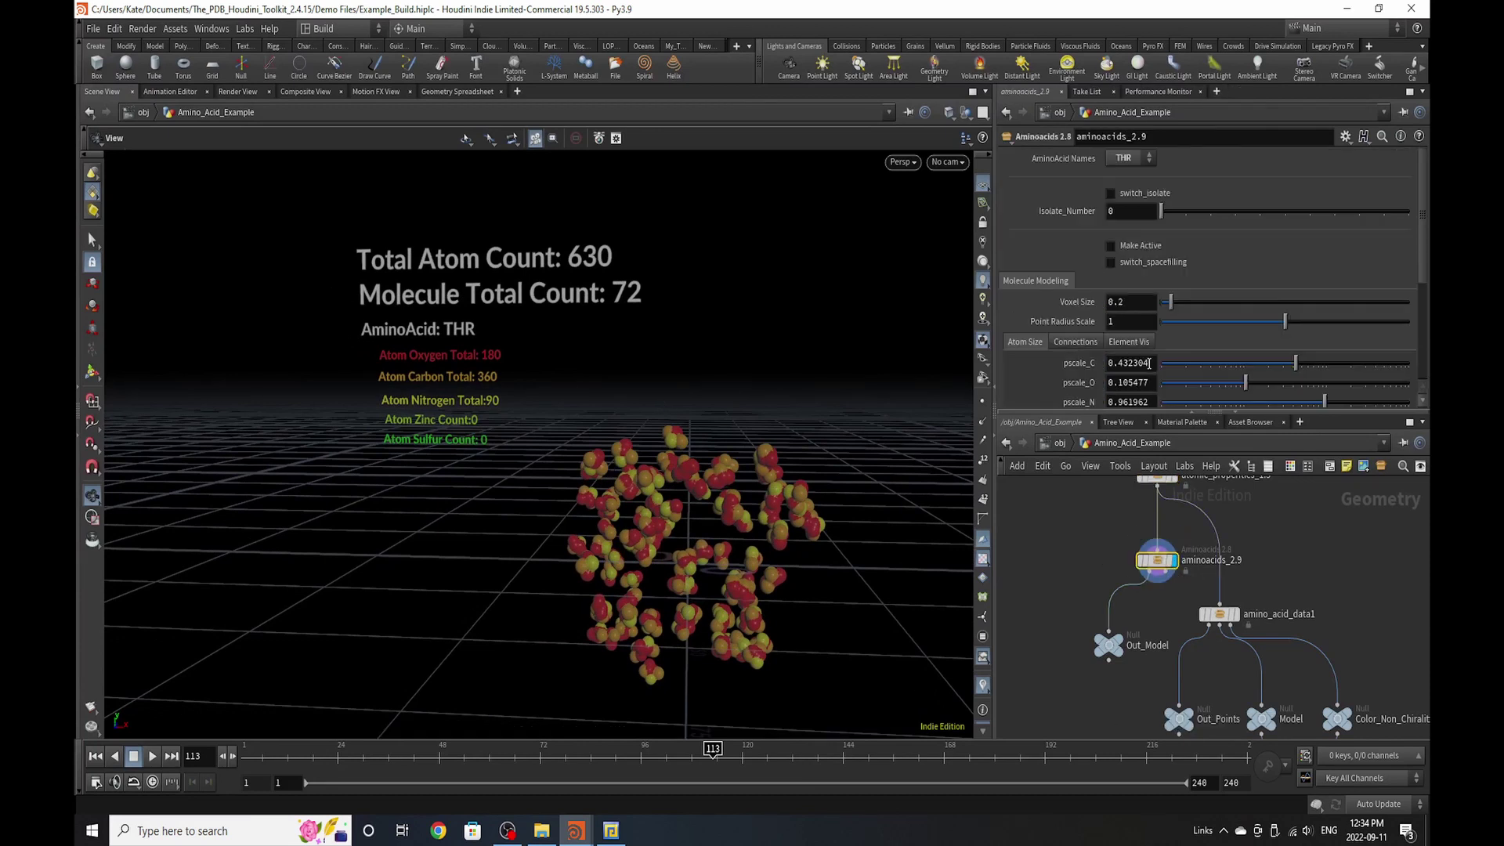
left_click(1136, 159)
left_click(1125, 186)
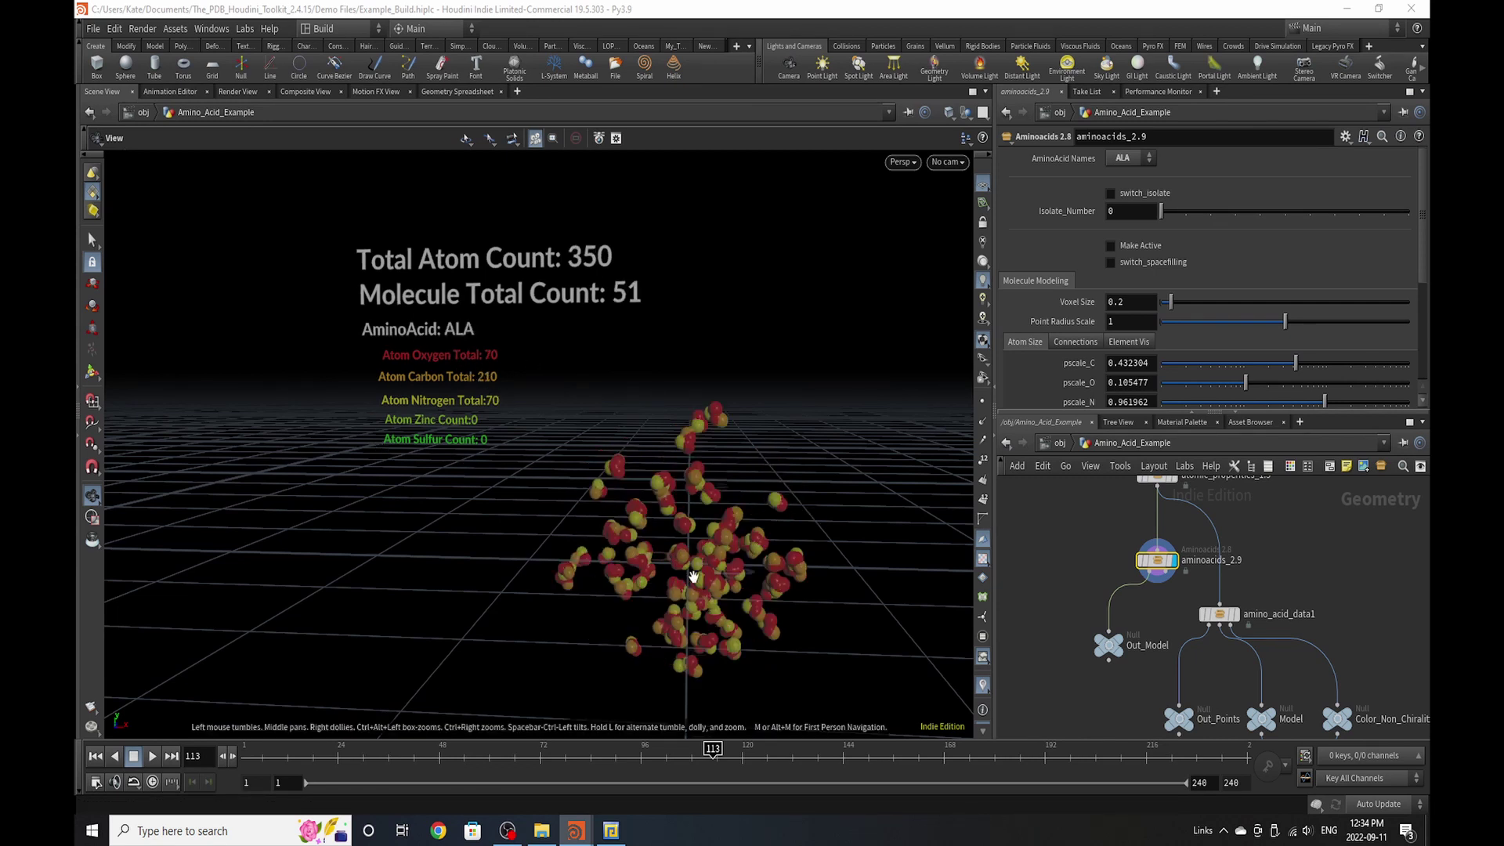
- Try Point Radius Scale values of 0.6, 0.03 and 0.1 on the aminoacids_2.9 node
left_click(1133, 320)
type("0.6")
key("Return")
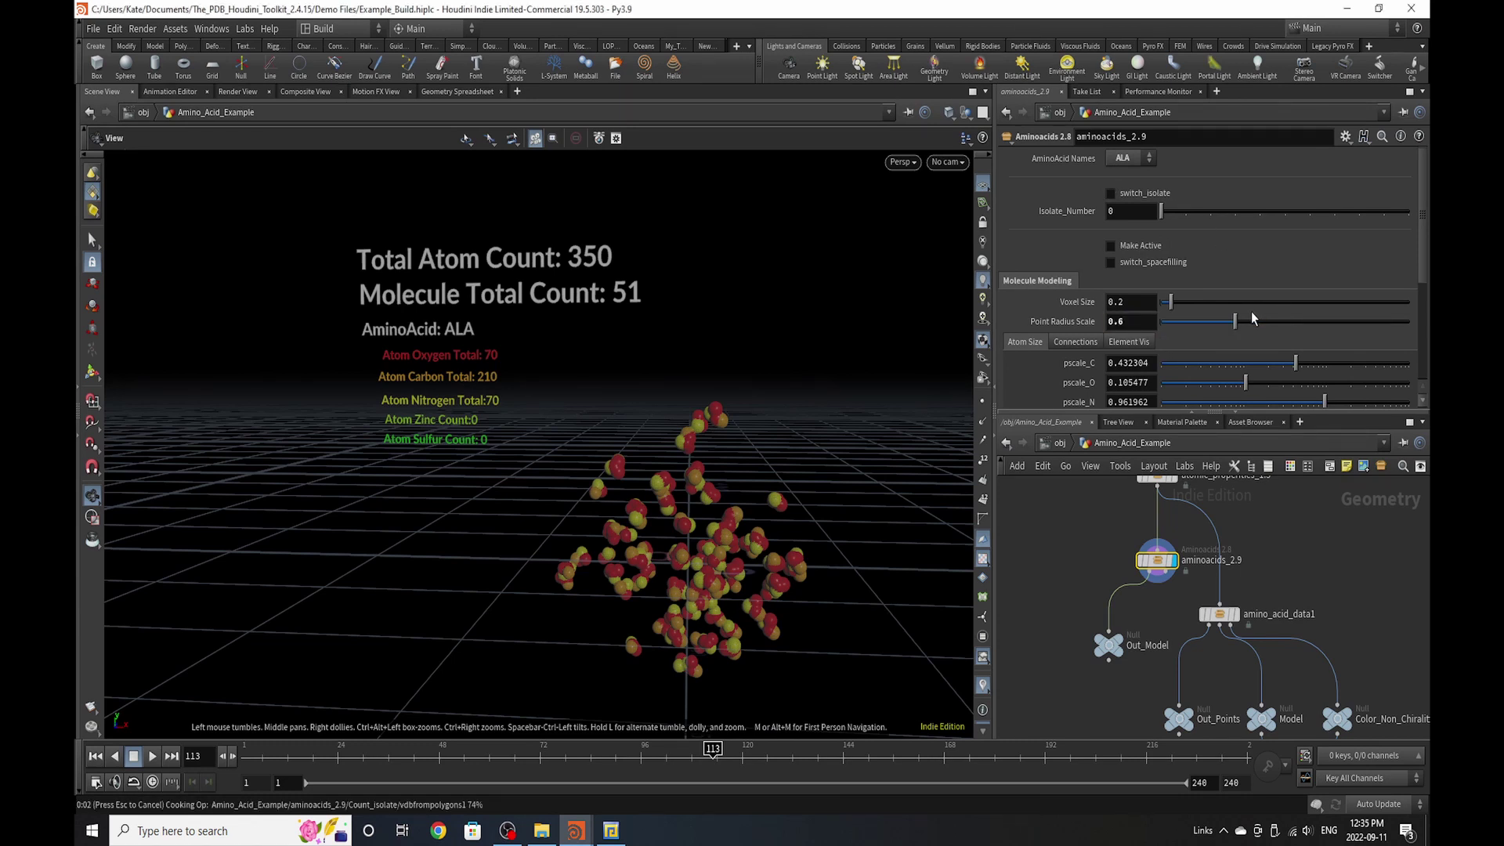
left_click_drag(1252, 312, 1160, 314)
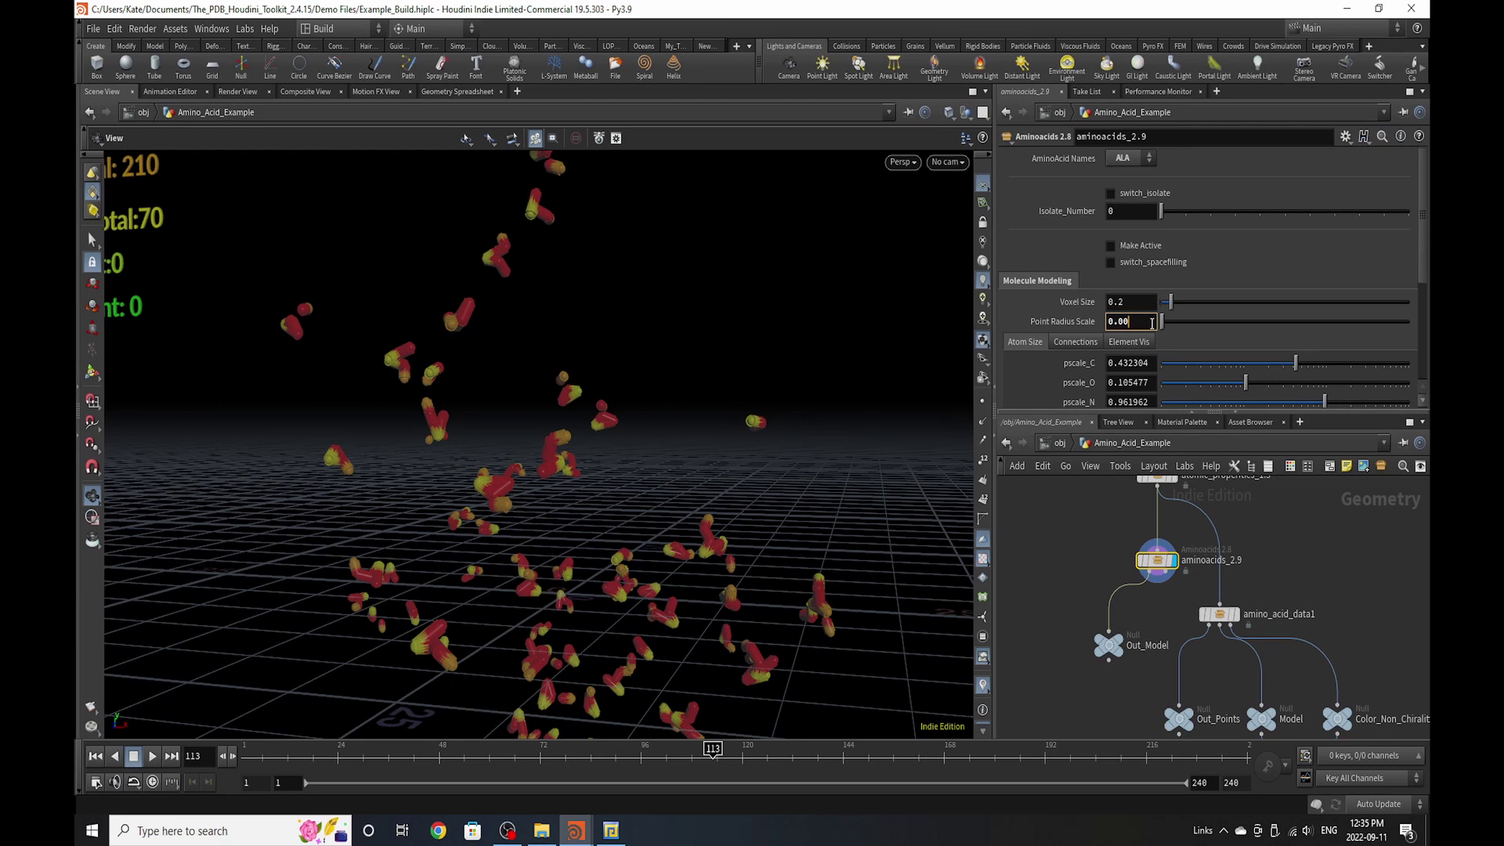
type("3")
key("Return")
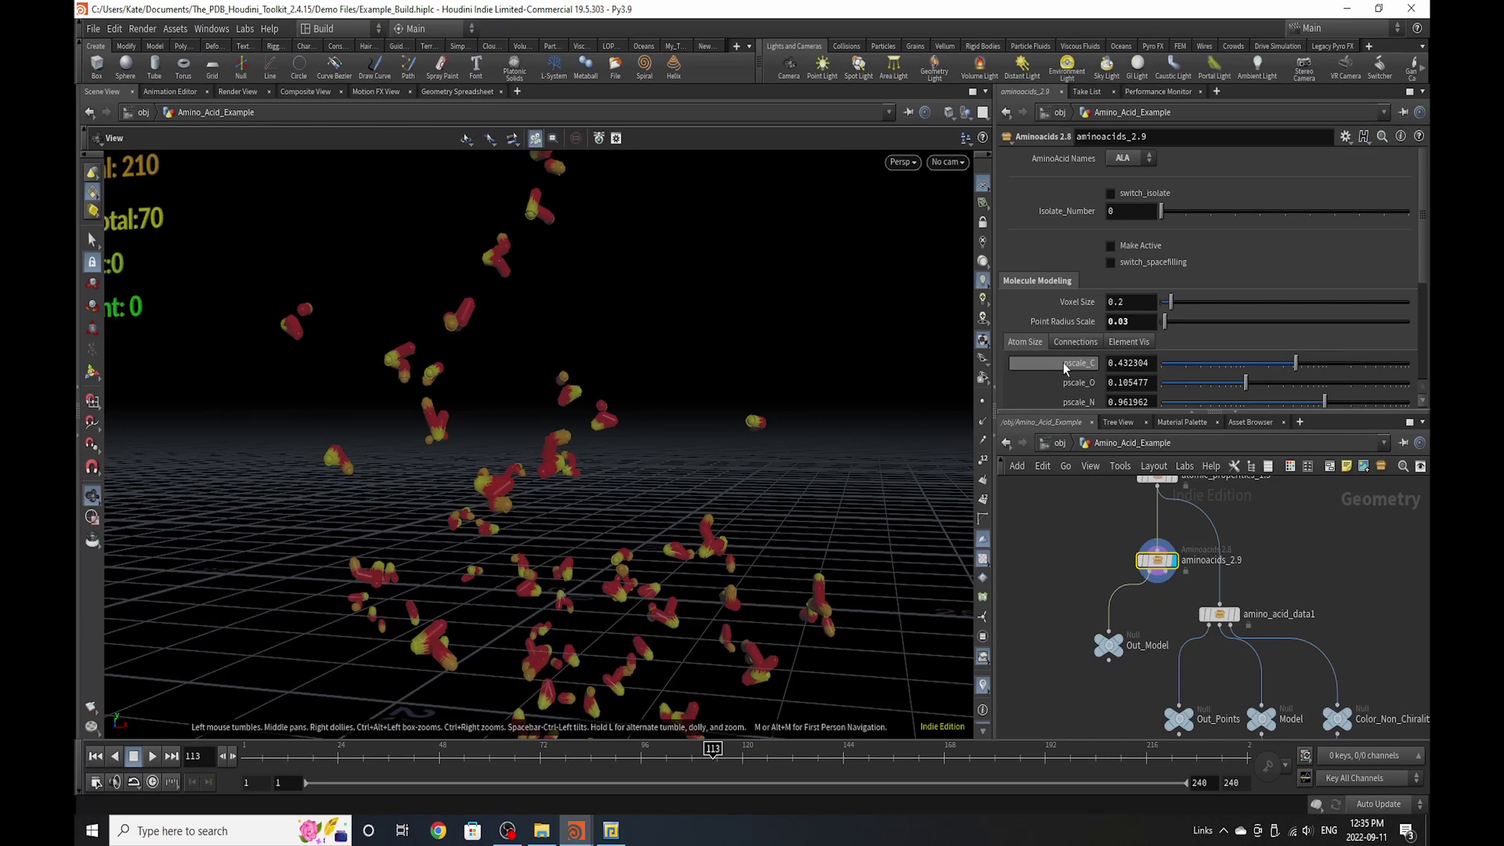
type("1")
key("Return")
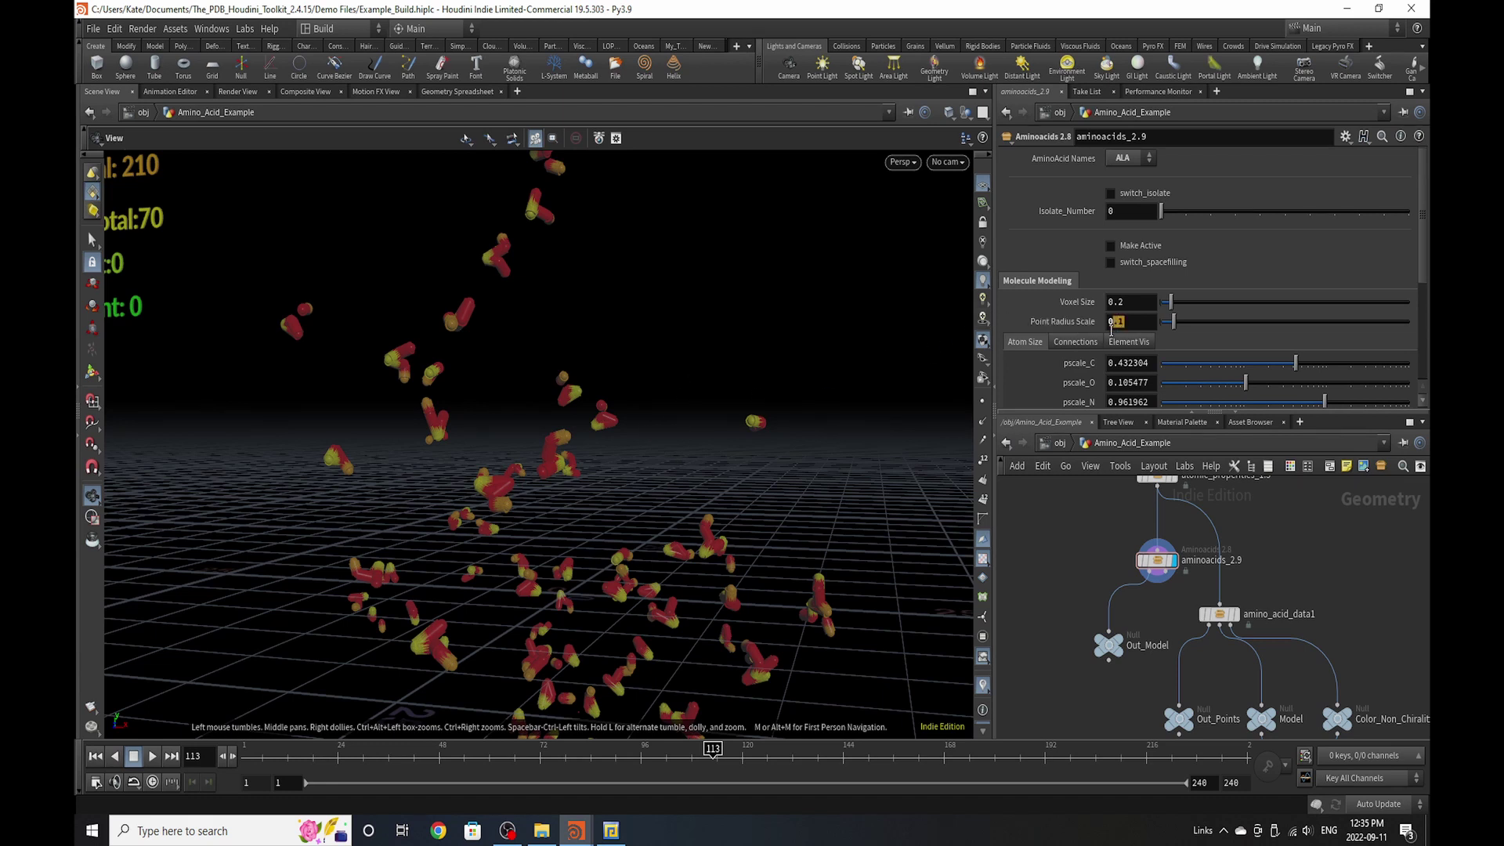
- Set the aminoacids_2.9 node's Point Radius Scale to 0.4
type("4")
key("Return")
- Review the Wire Color and Wire Radius settings for the amino acid connections and inspect the bonds in the viewport
scroll(1075, 288, "down", 2)
left_click(1075, 283)
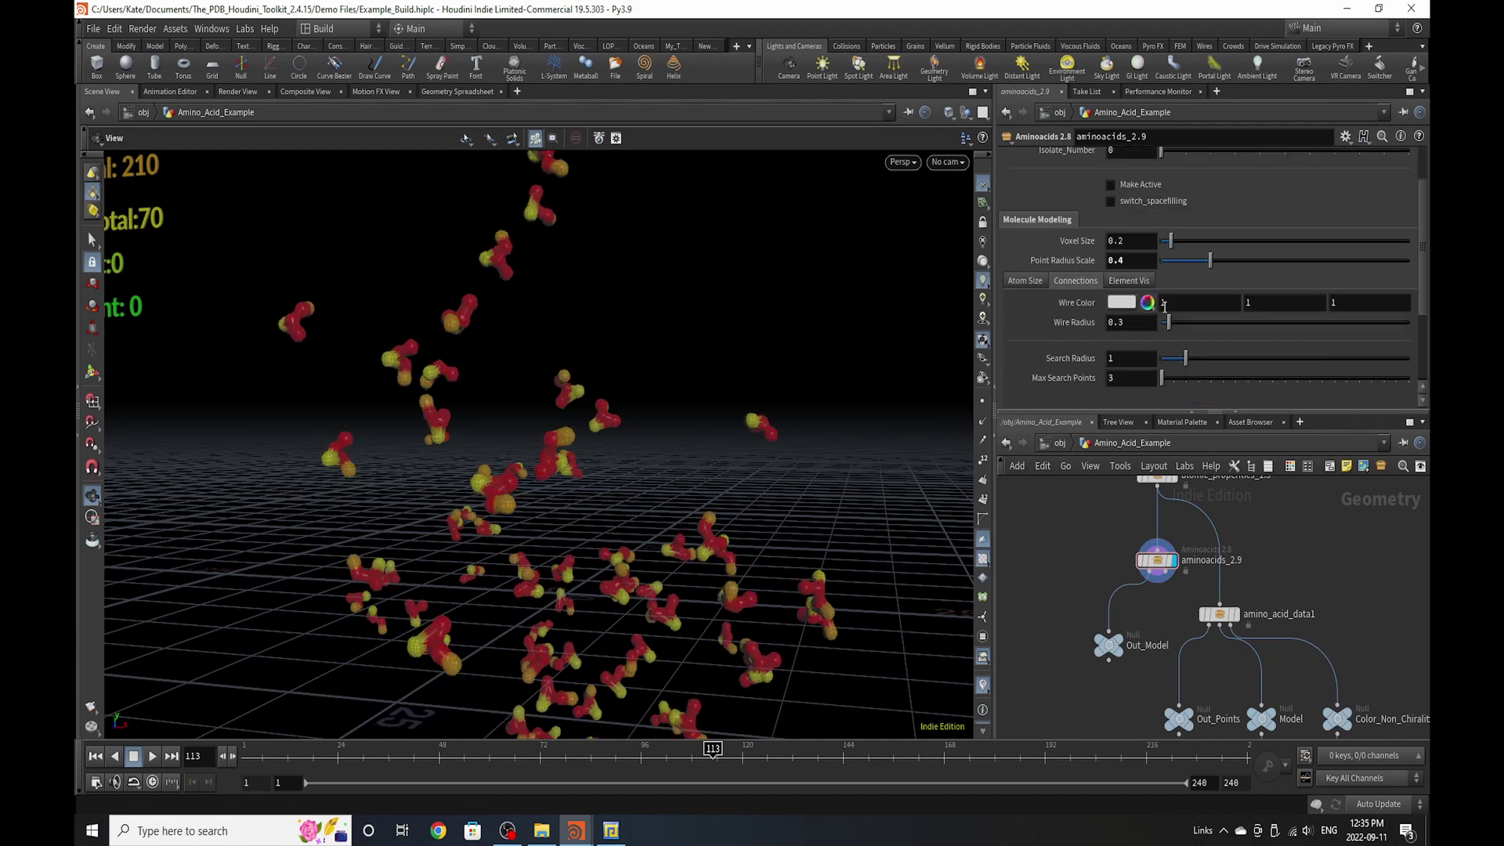
left_click(1147, 302)
left_click(1333, 153)
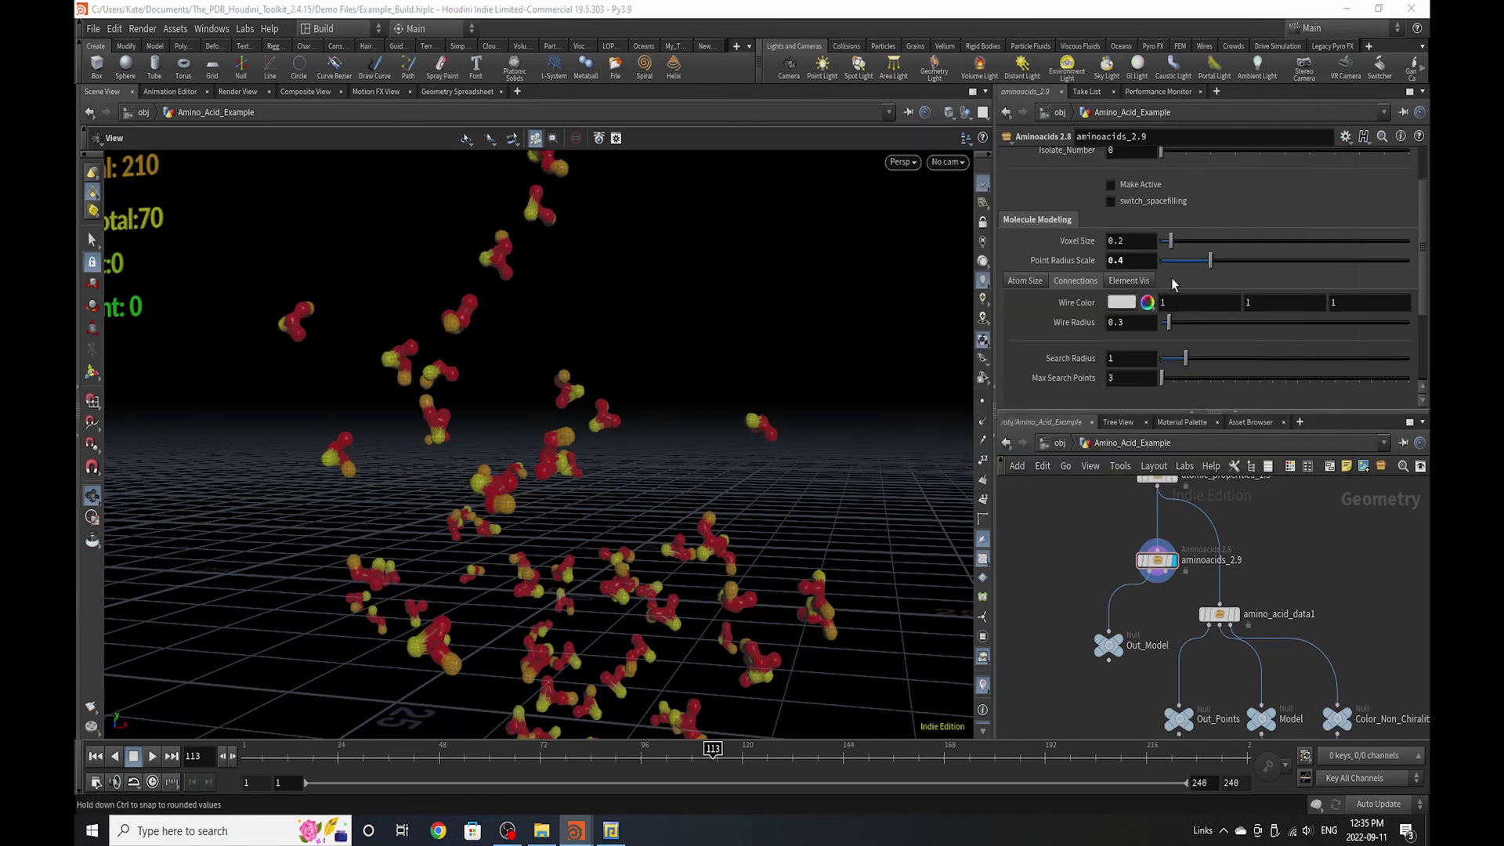
left_click(1140, 317)
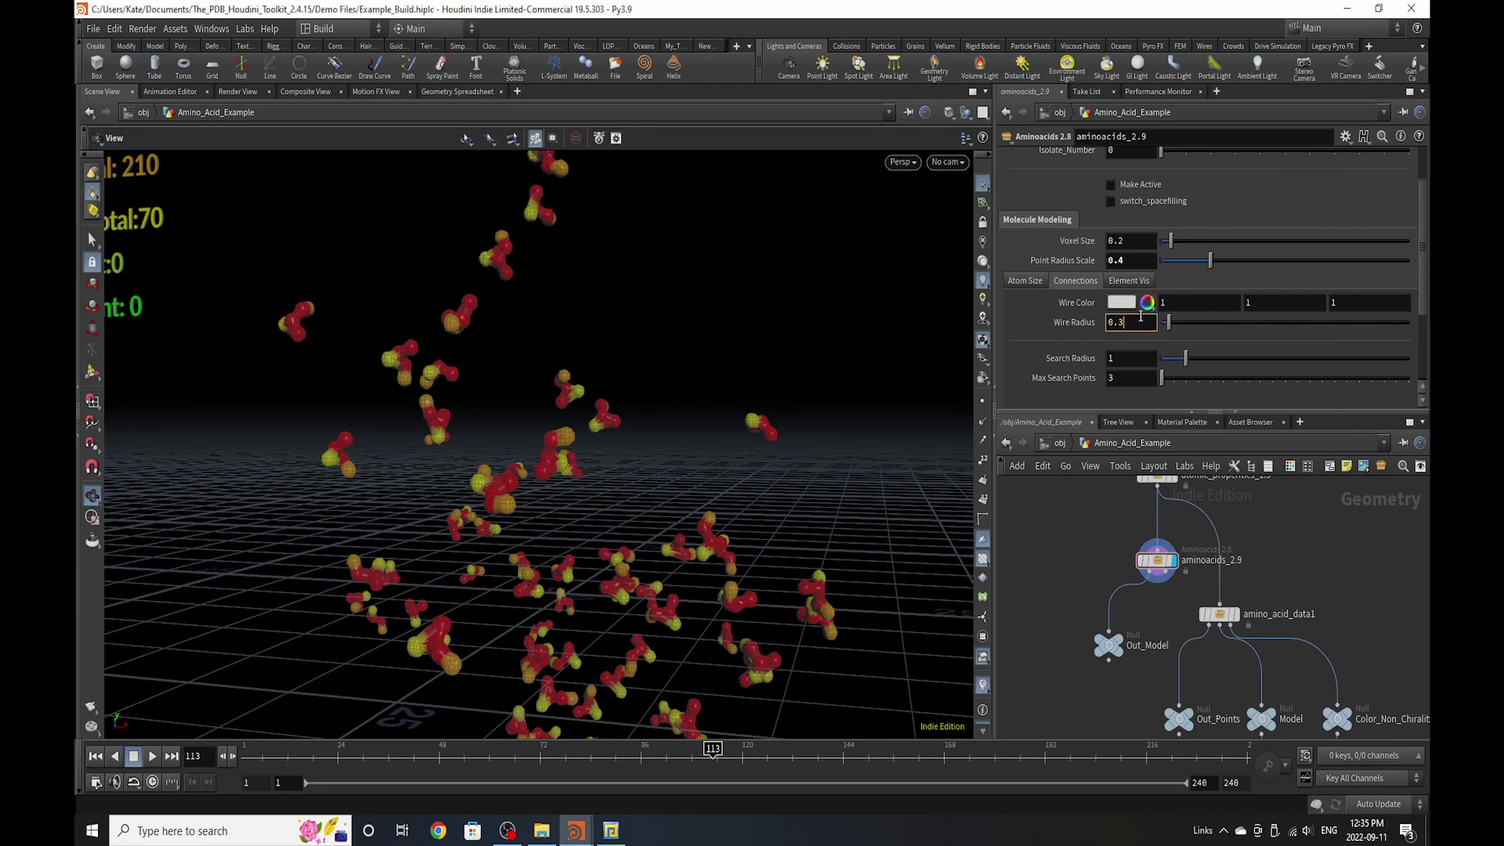
key("Return")
left_click_drag(658, 408, 705, 259)
- Toggle switch_color_on in the element visualisation settings to show the molecules in the main colour instead of per-element colours
left_click(1129, 281)
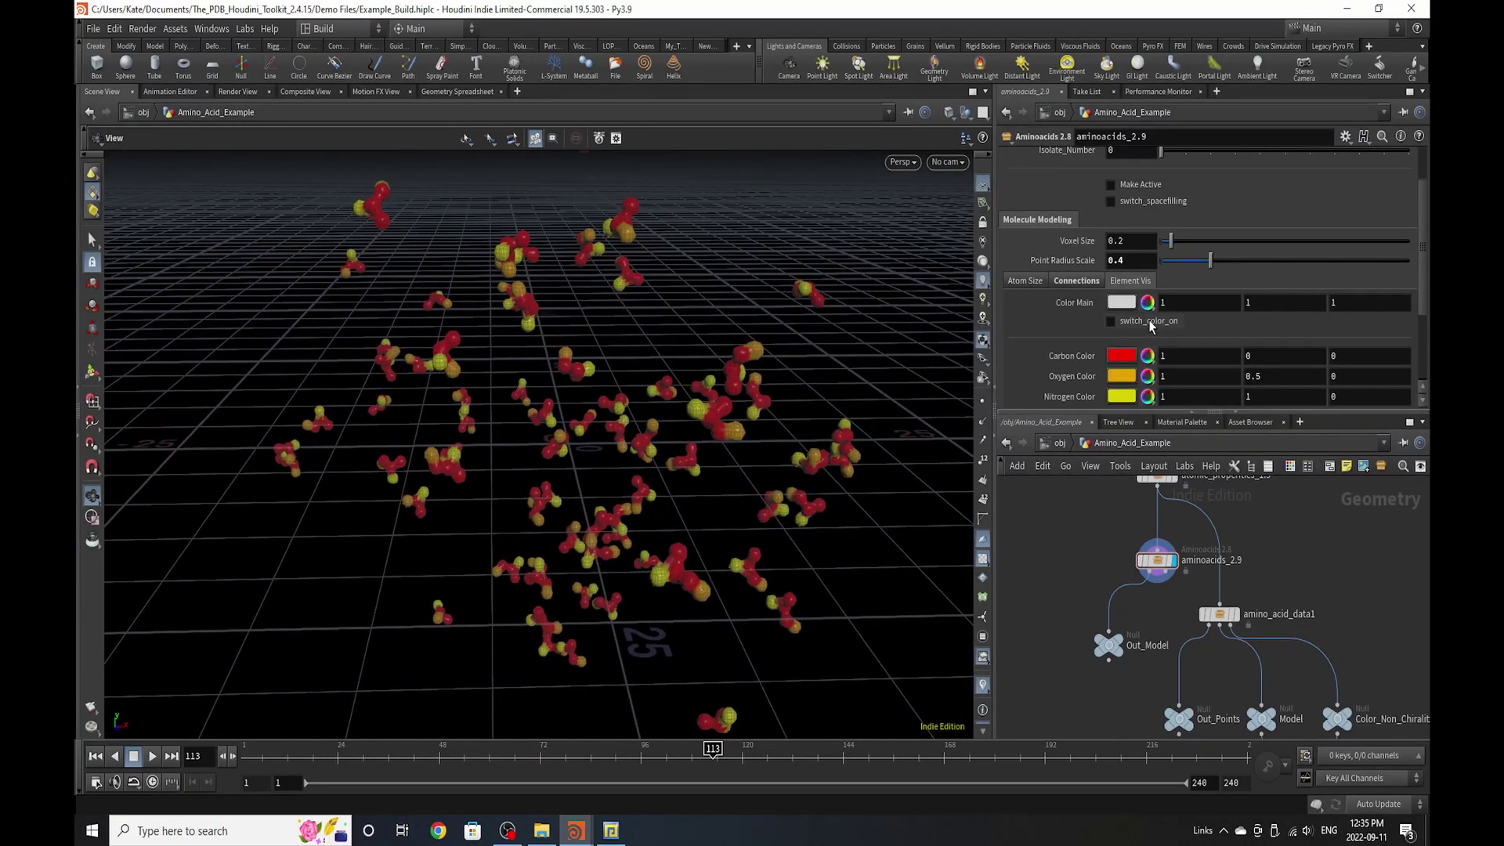
left_click(1149, 324)
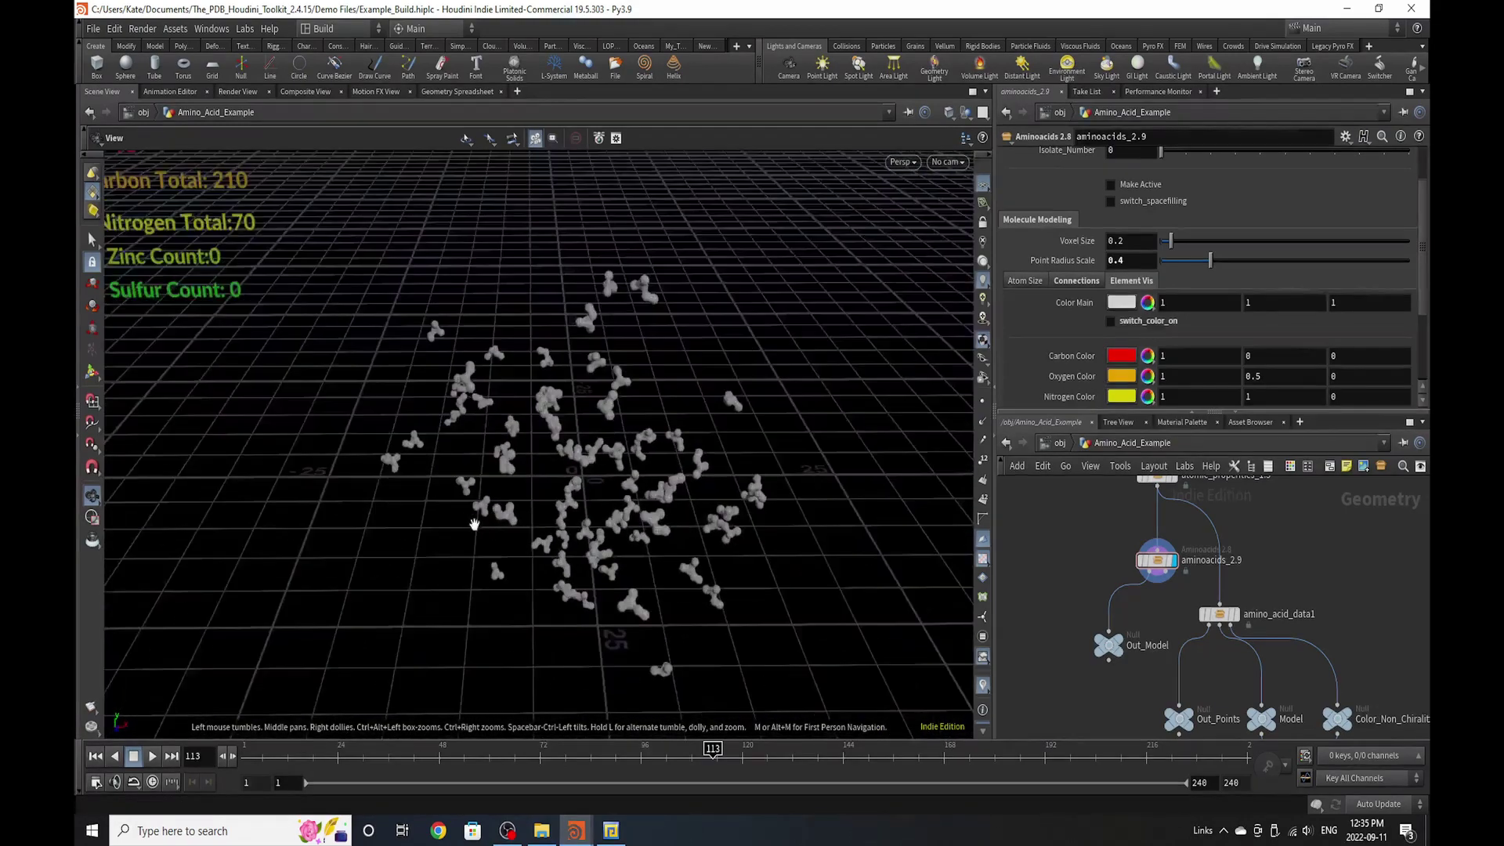
- Move the aminoacids_2.9 and Out_Model nodes together, farther away from the amino_acid_data1 branch
scroll(1112, 587, "down", 2)
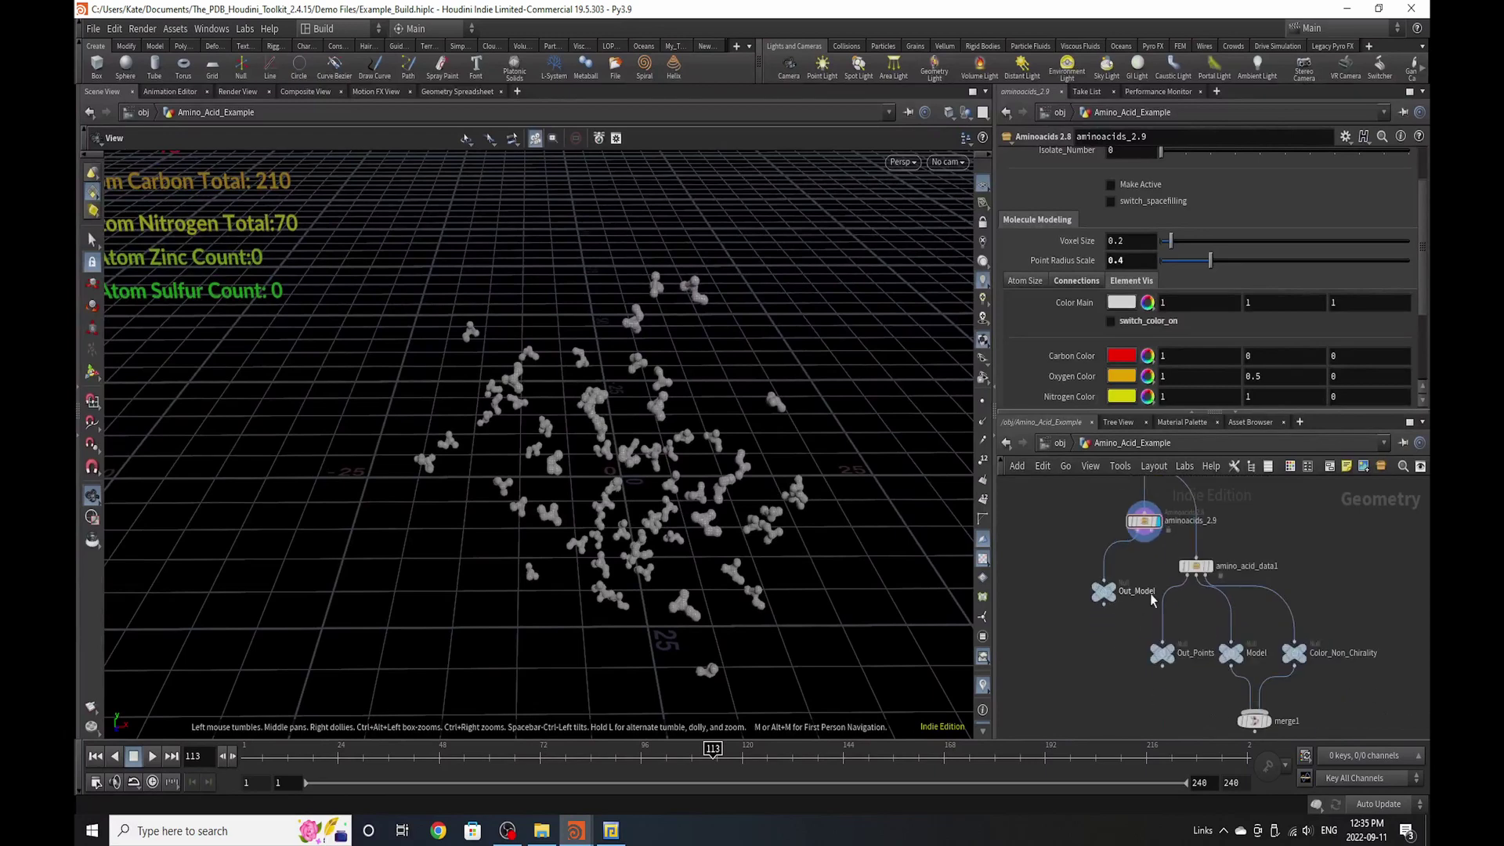
left_click(1126, 589)
left_click_drag(1084, 499, 1029, 601)
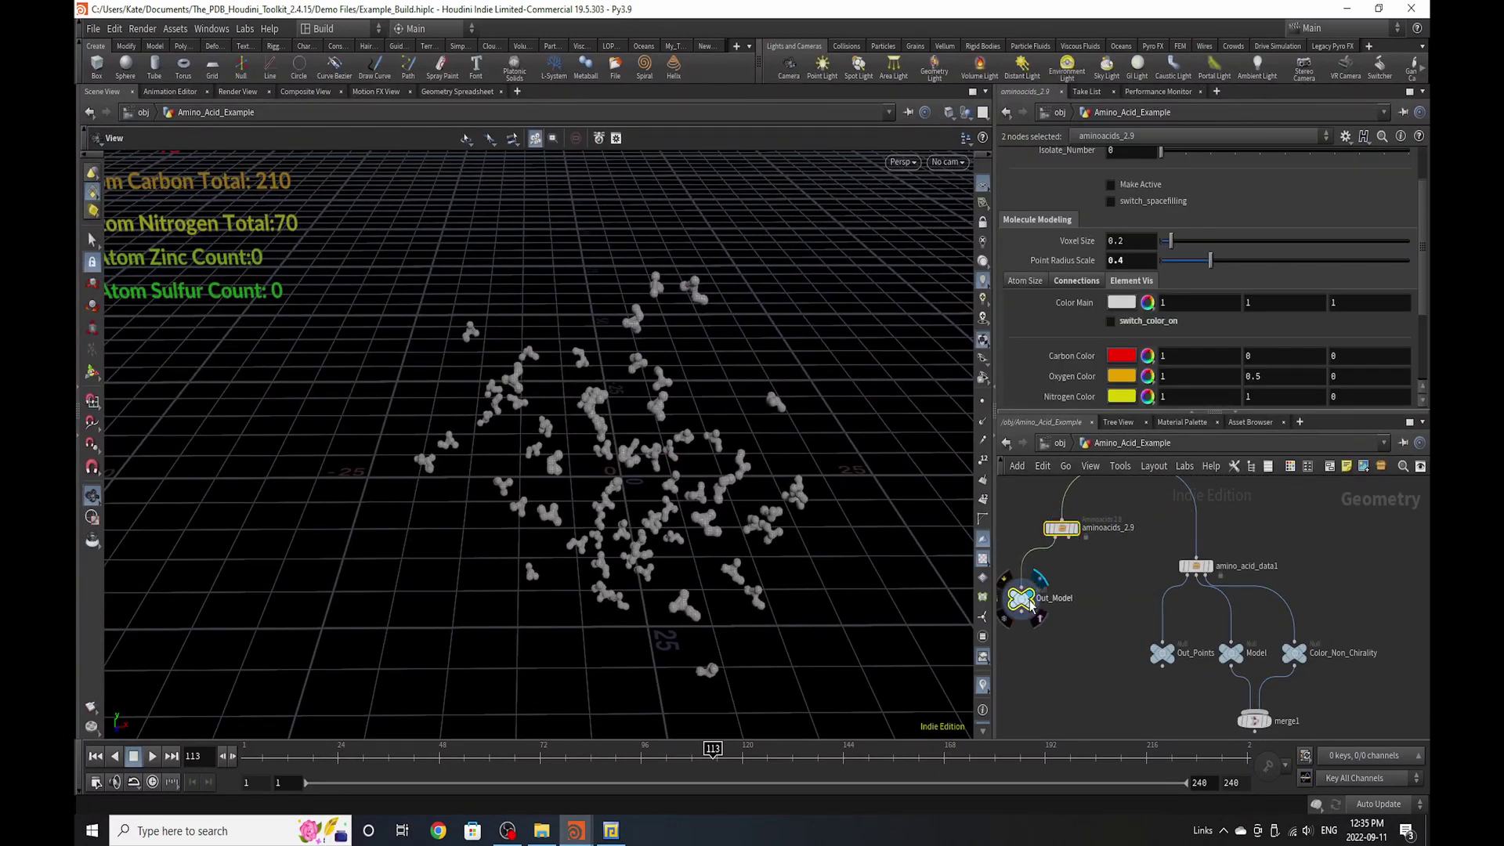
- Add a null node connected to the second output of aminoacids_2.9 and name it Out_Points
left_click(1032, 603)
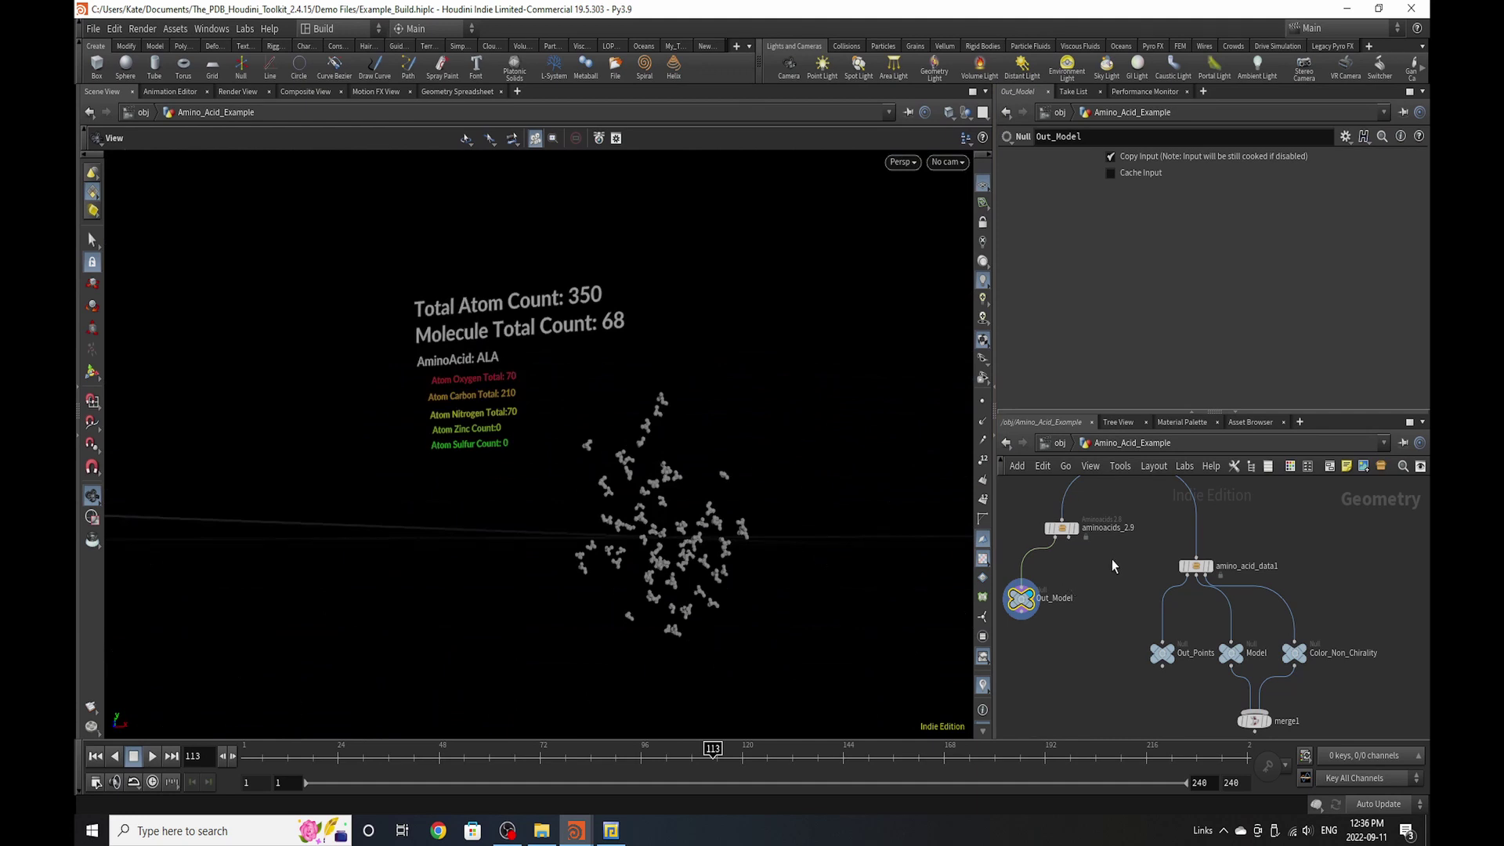
scroll(1106, 563, "up", 2)
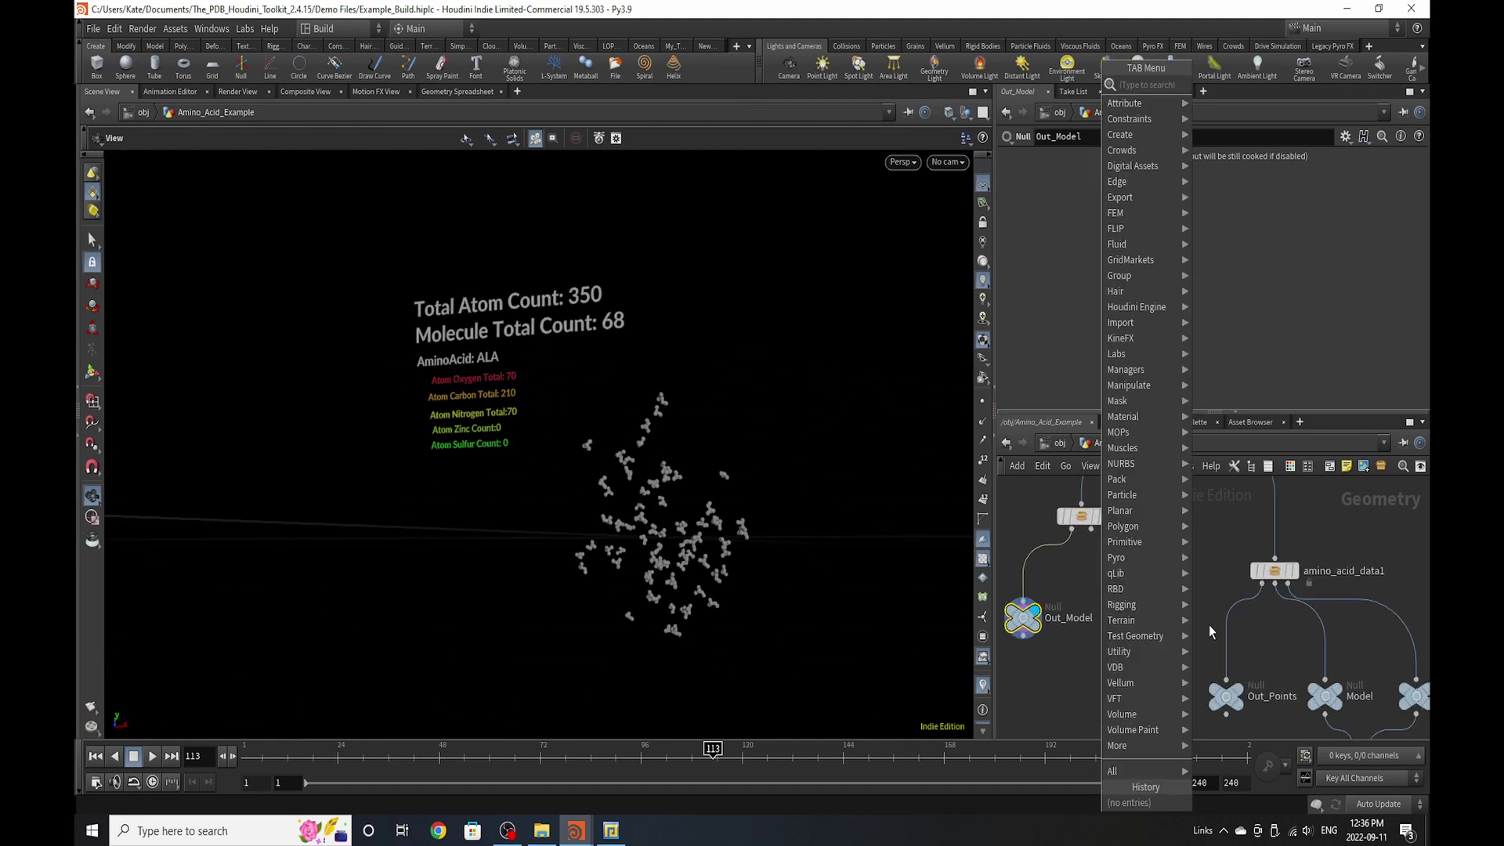
type("null")
left_click(1226, 87)
left_click(1125, 605)
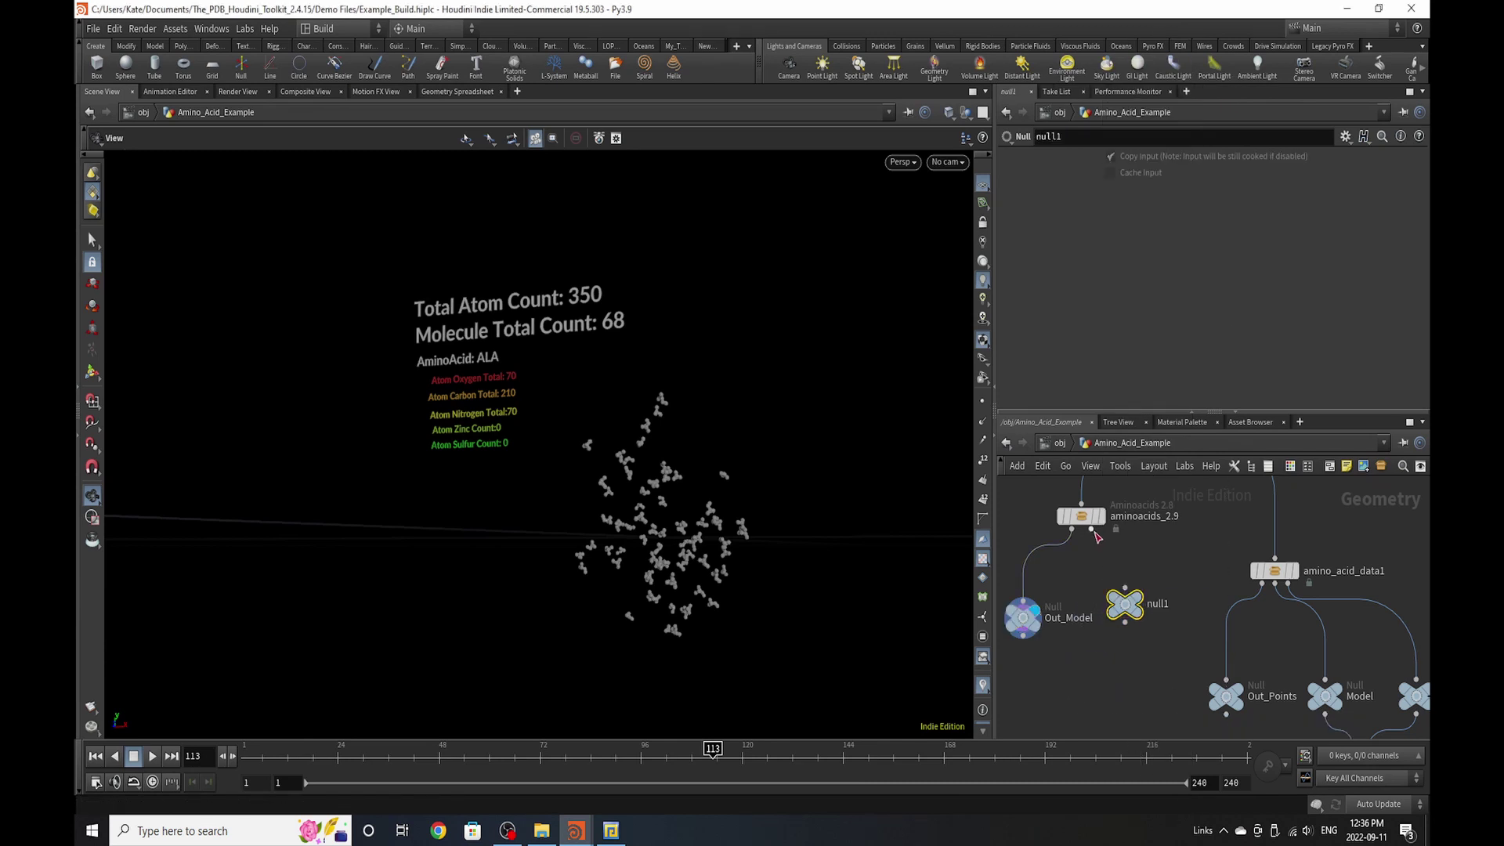
double_click(1158, 605)
type("Out_")
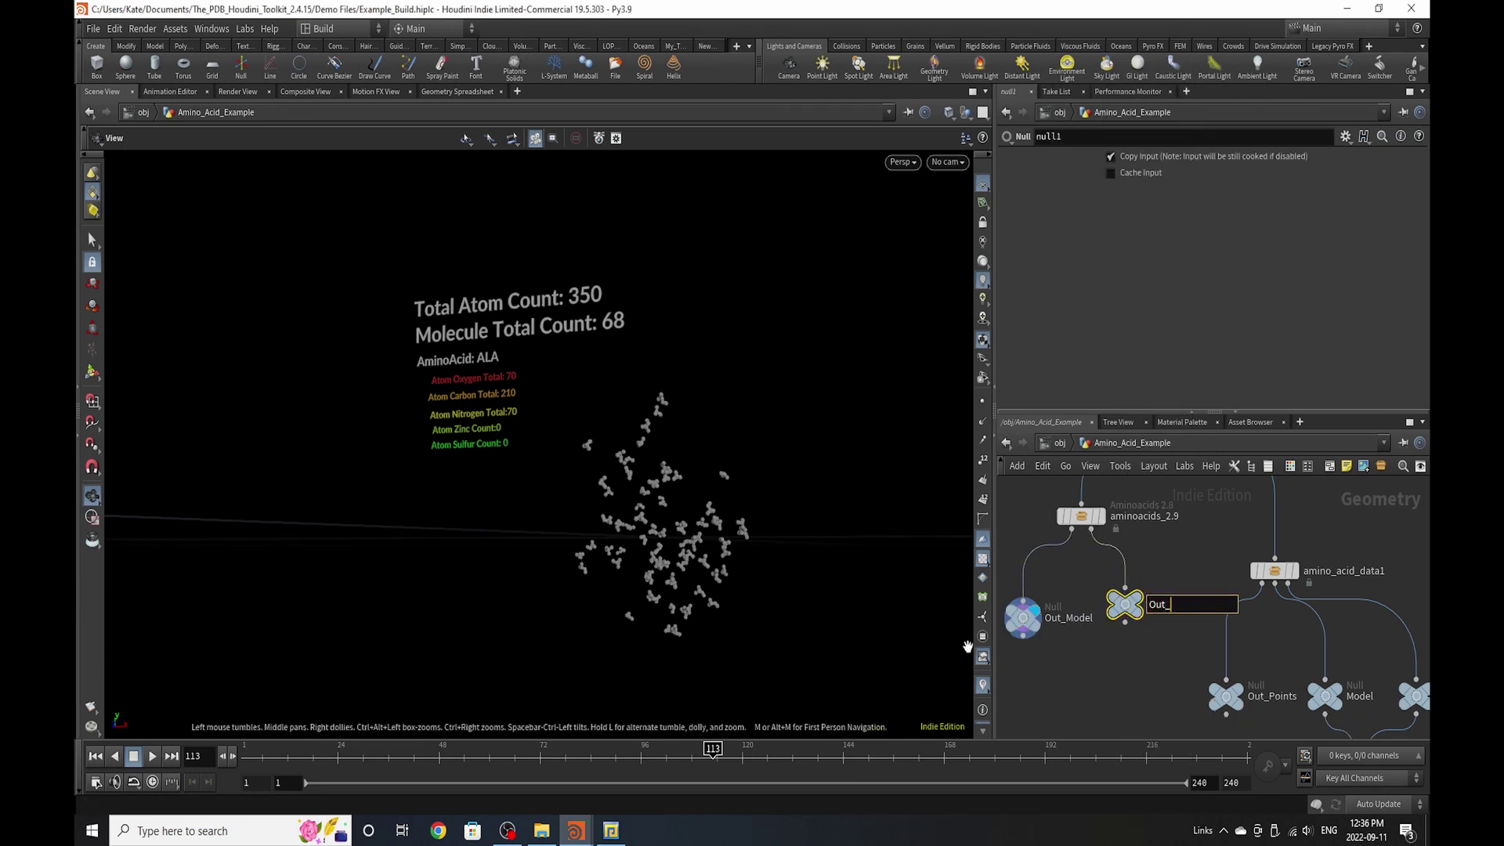
type("Points")
key("Return")
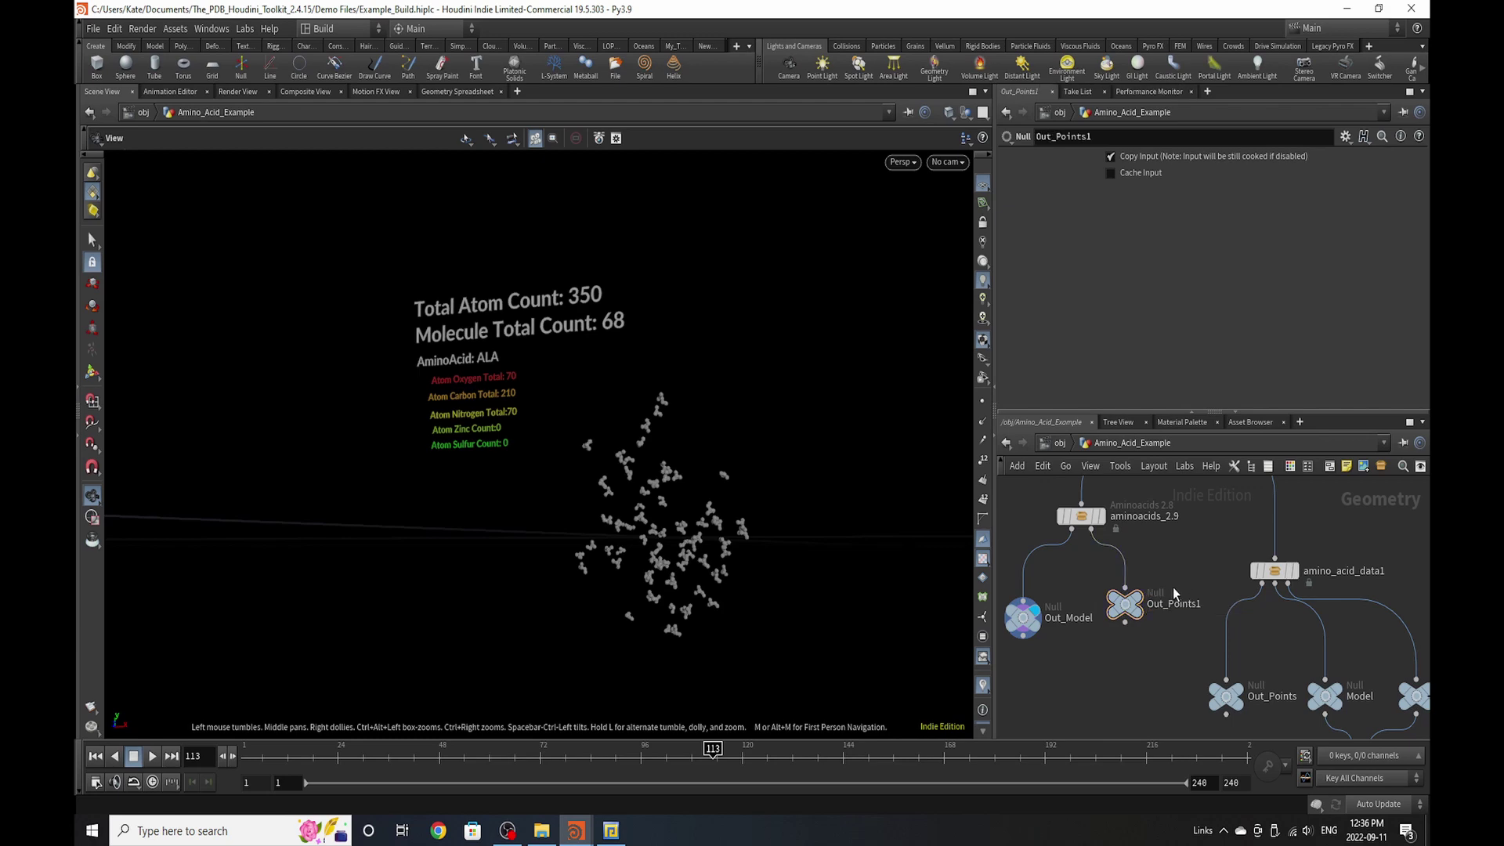
- Display the new points null in the viewport and inspect the ALA atom points from several angles
left_click(1143, 605)
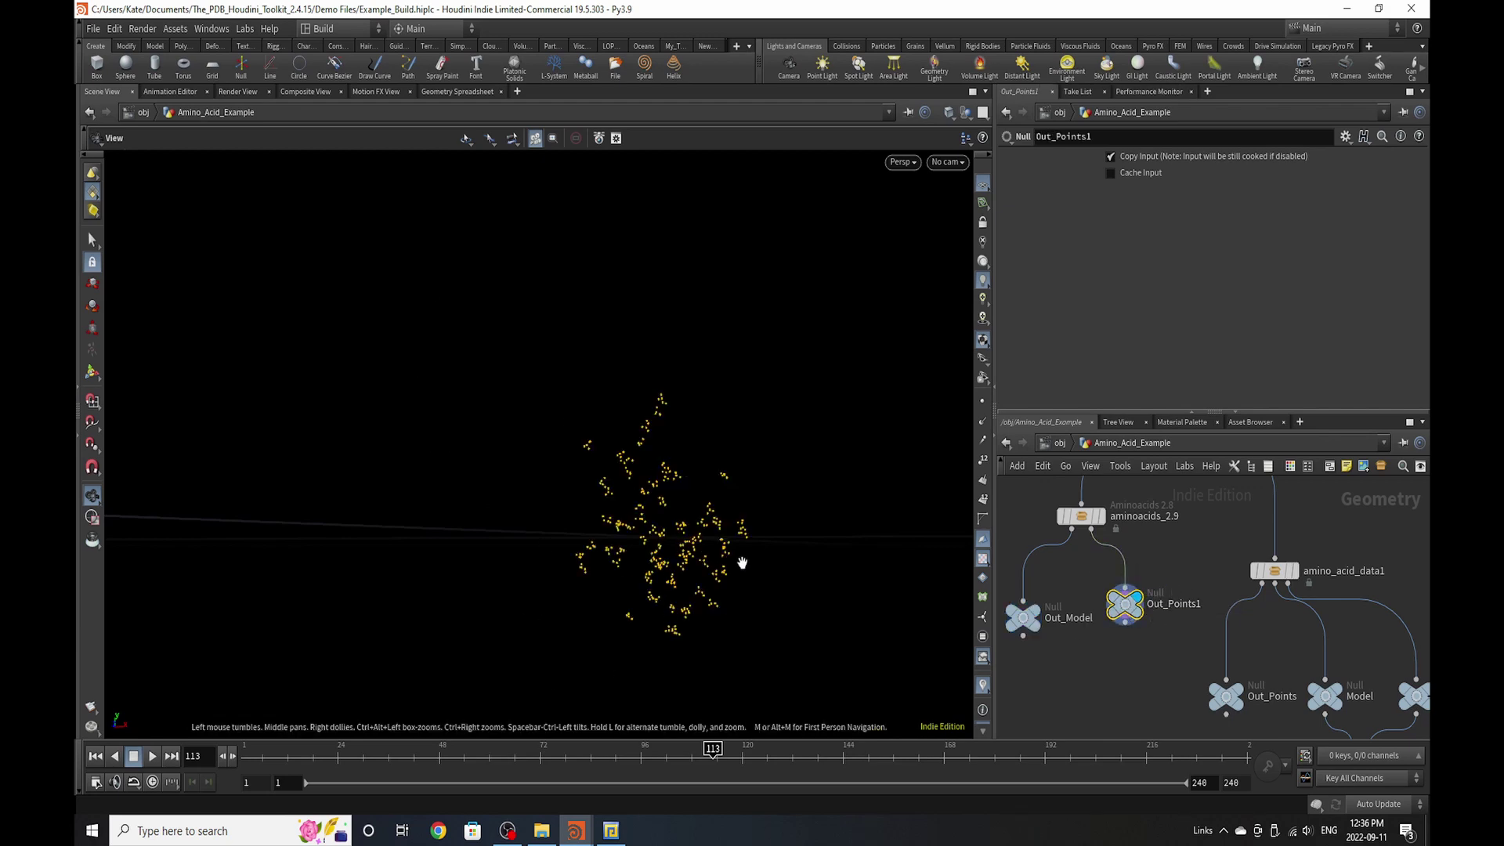
left_click_drag(741, 563, 739, 546)
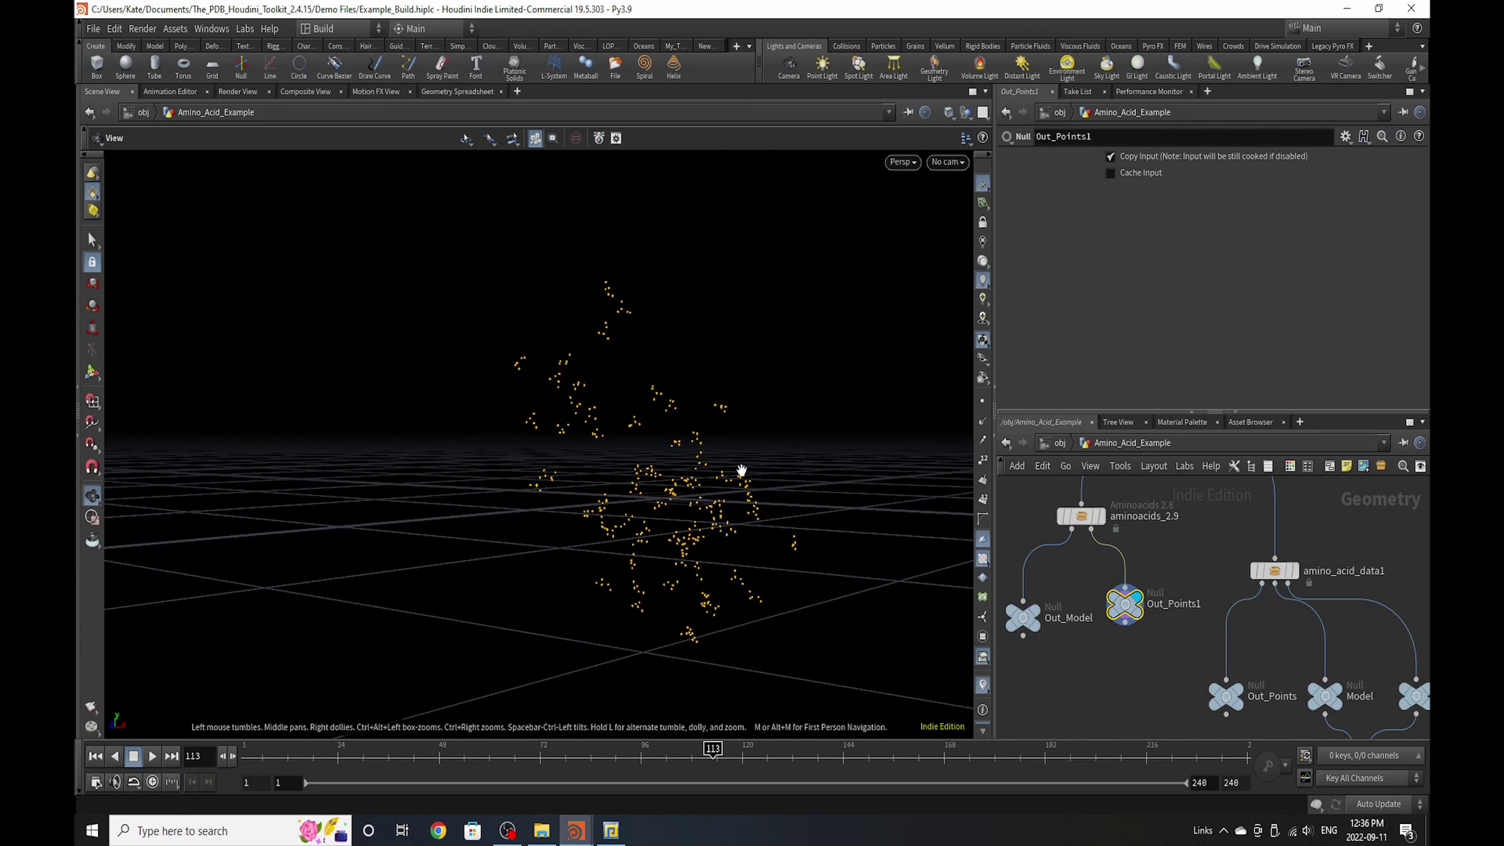
left_click_drag(741, 470, 695, 410)
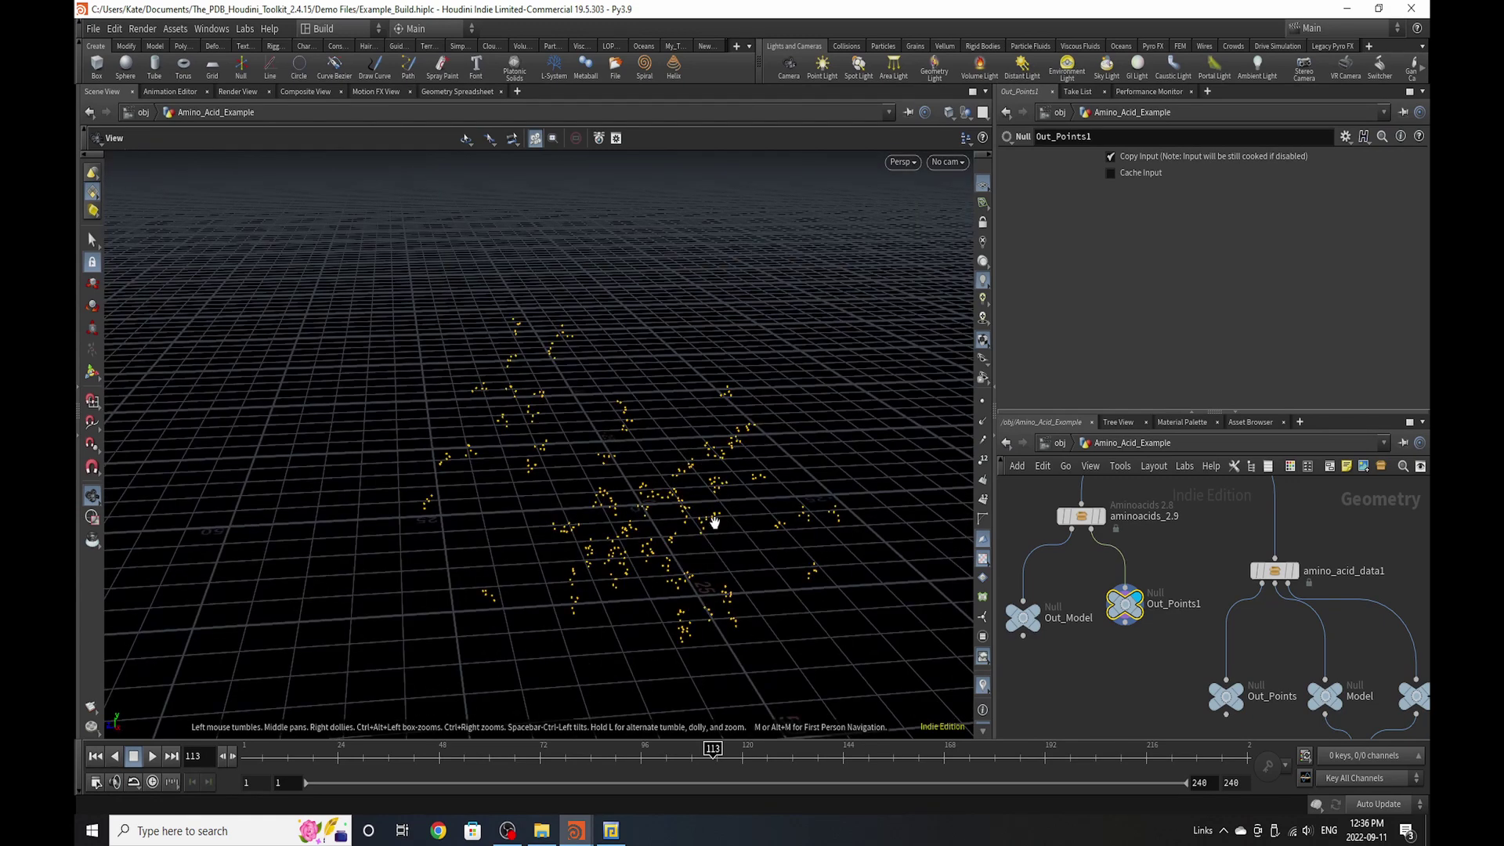
- Review the point attributes and groups of the new points null in the geometry spreadsheet
left_click(481, 92)
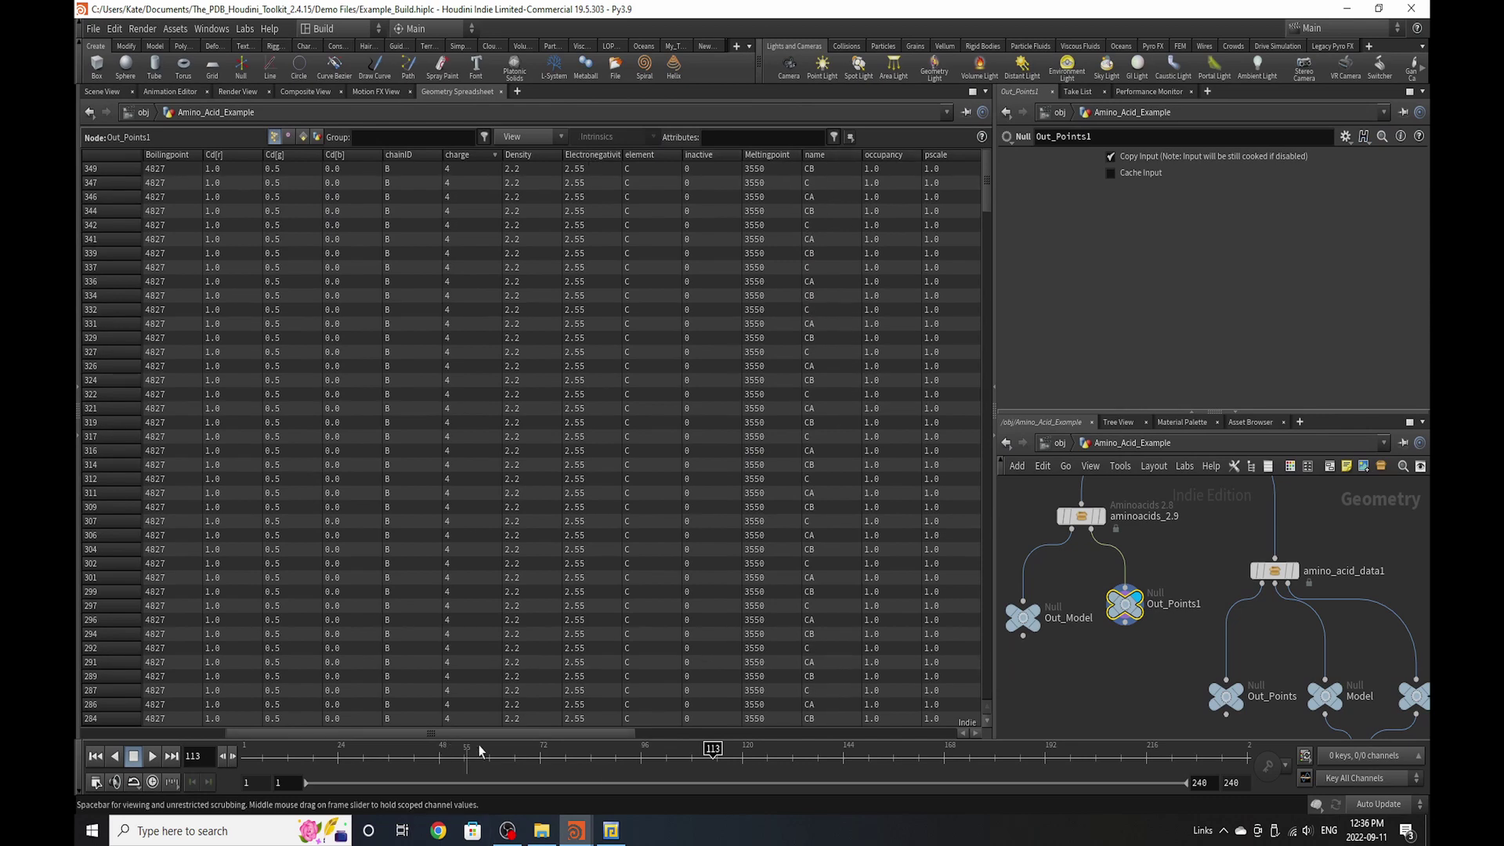
left_click_drag(533, 733, 705, 734)
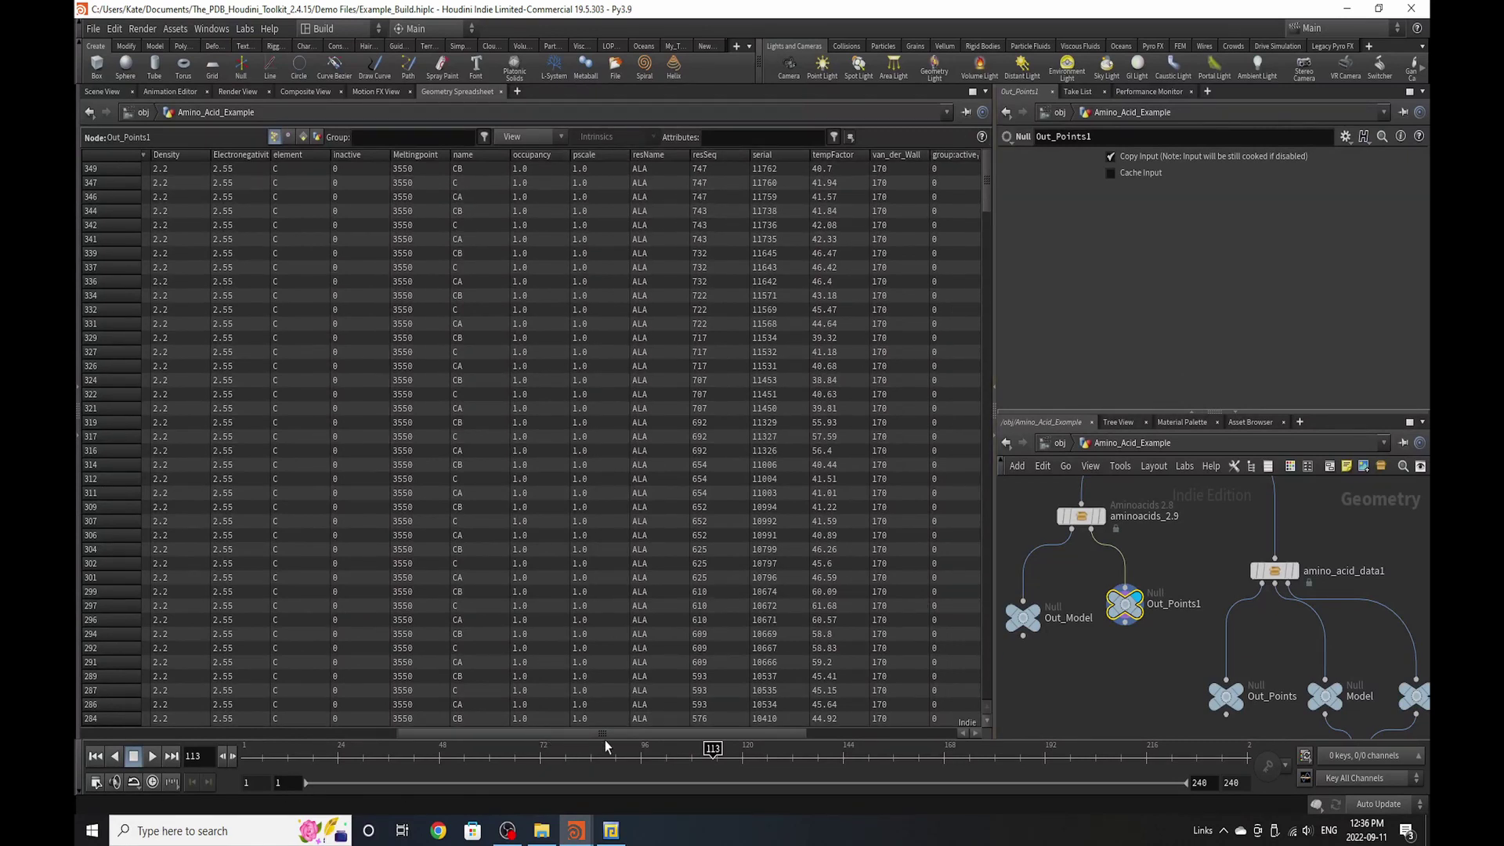
left_click_drag(655, 735, 905, 731)
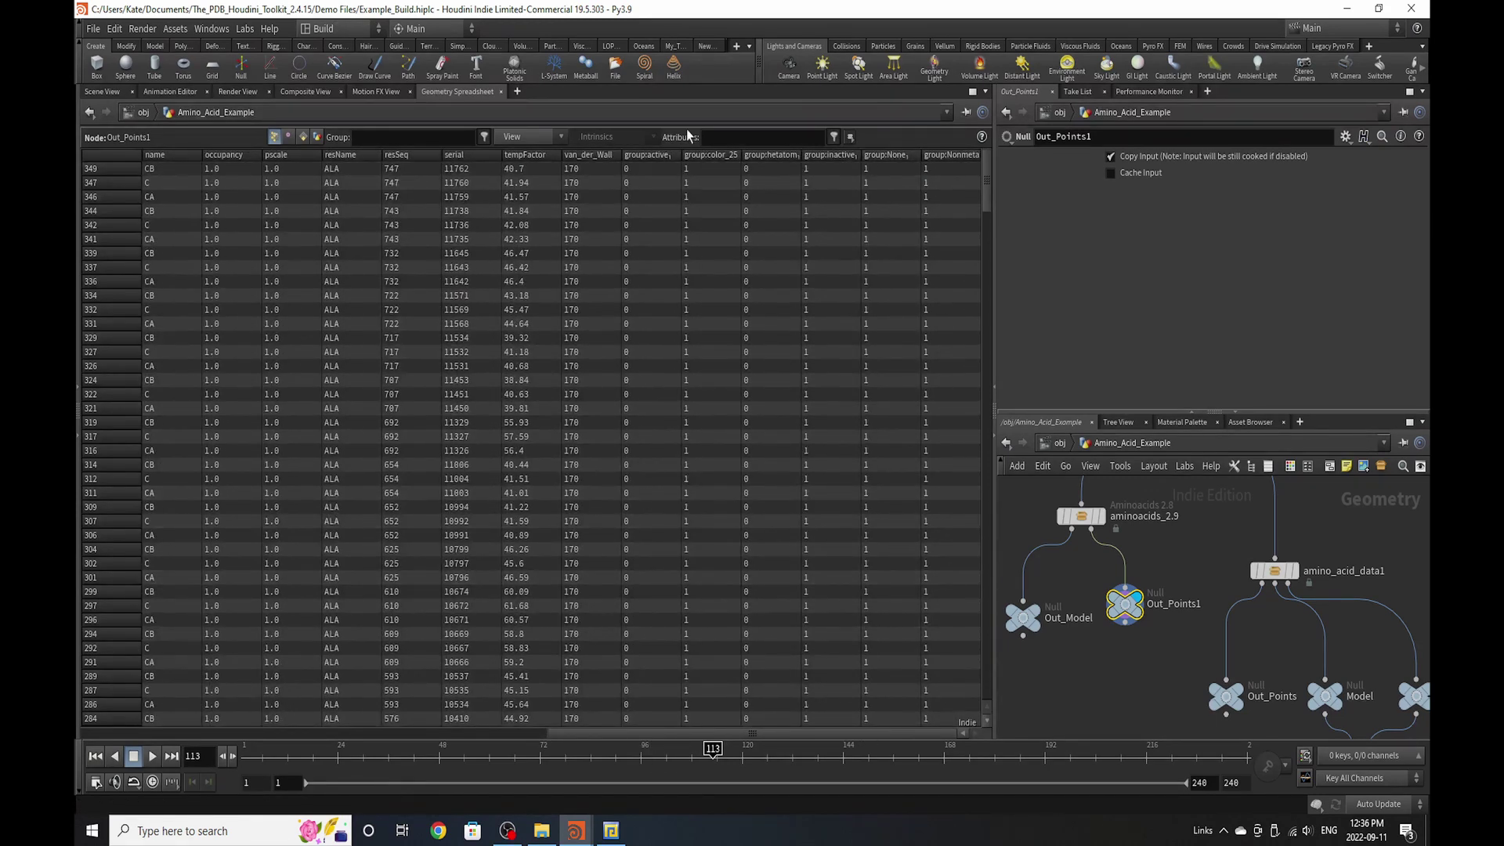
left_click_drag(859, 160, 879, 160)
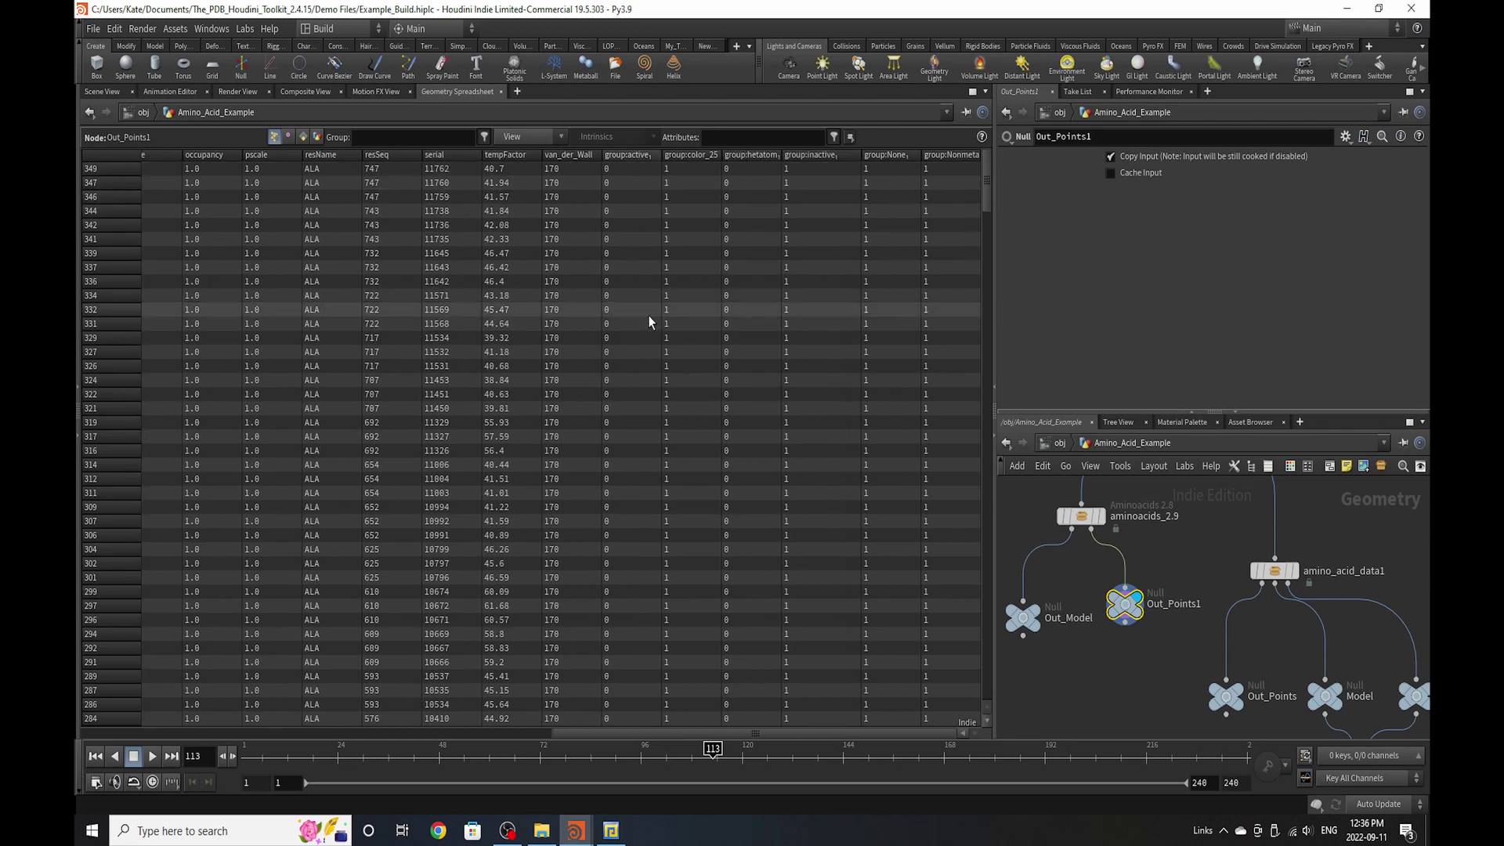
- Select the aminoacids_2.9 node and examine its first output's attributes in the geometry spreadsheet
left_click(1081, 529)
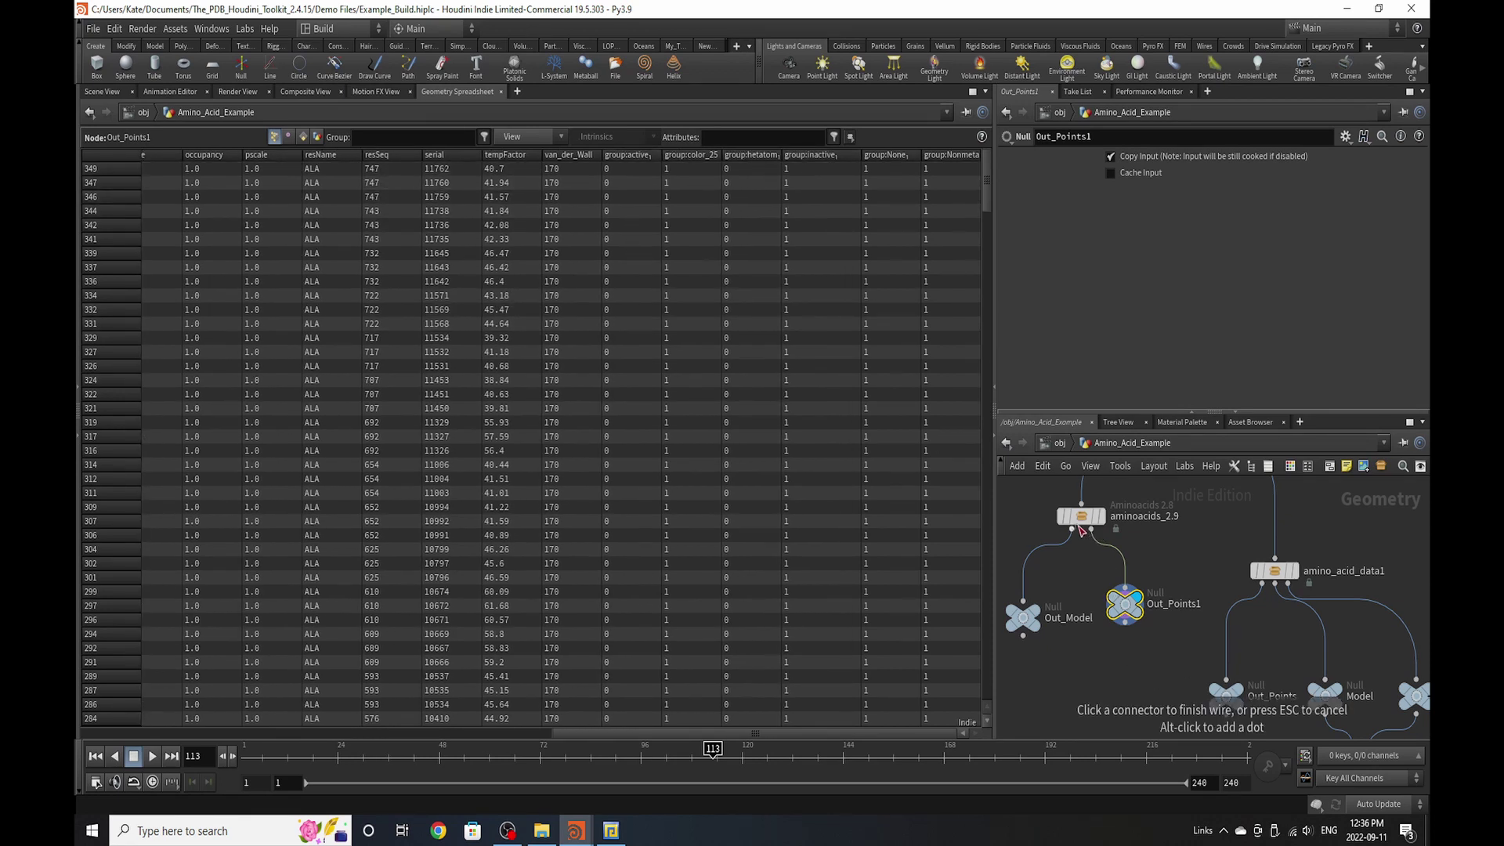
left_click(1081, 529)
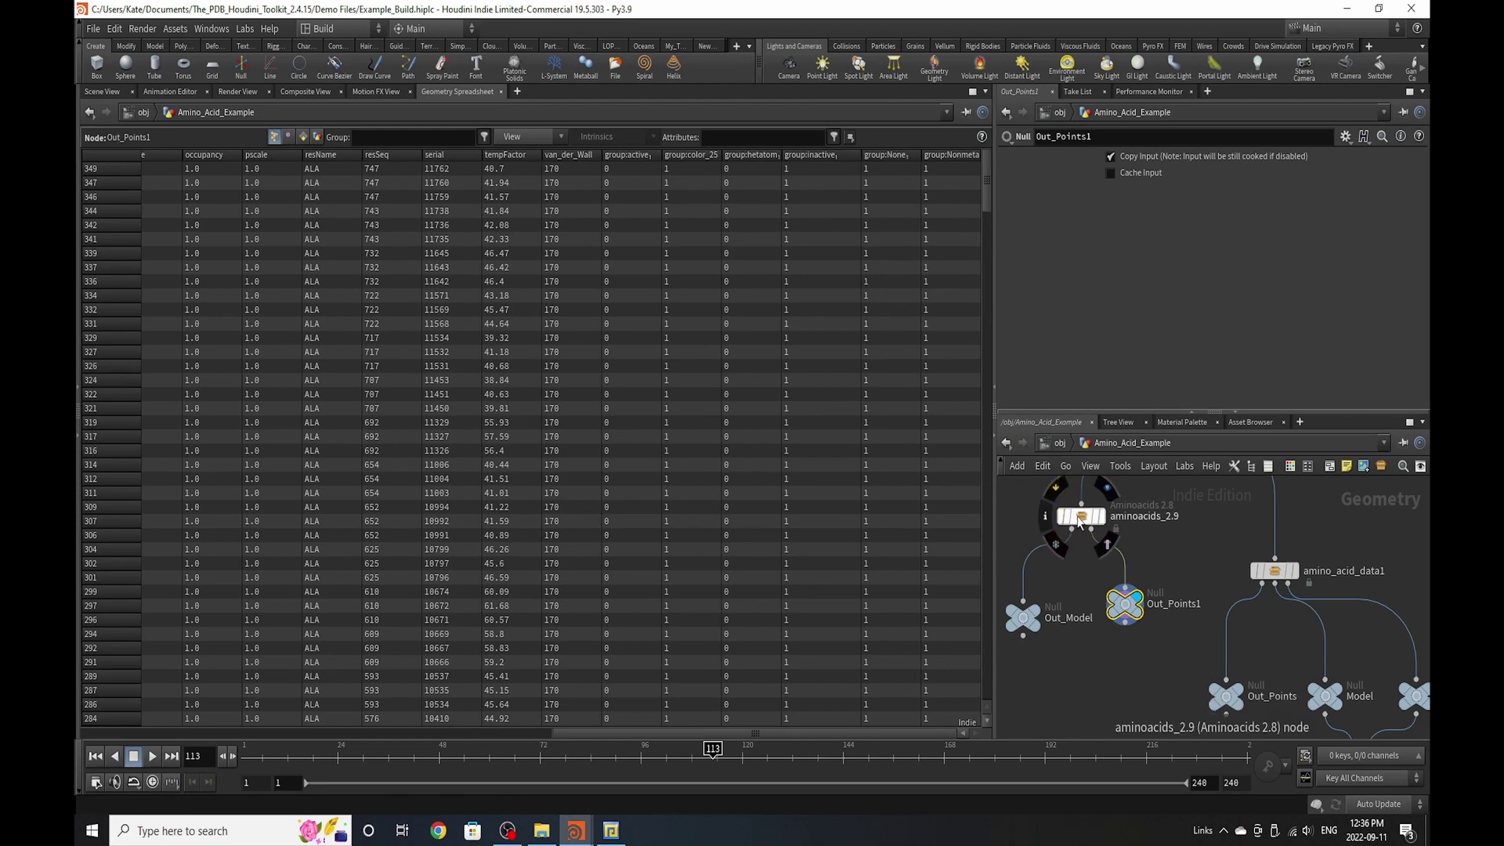
left_click(1081, 517)
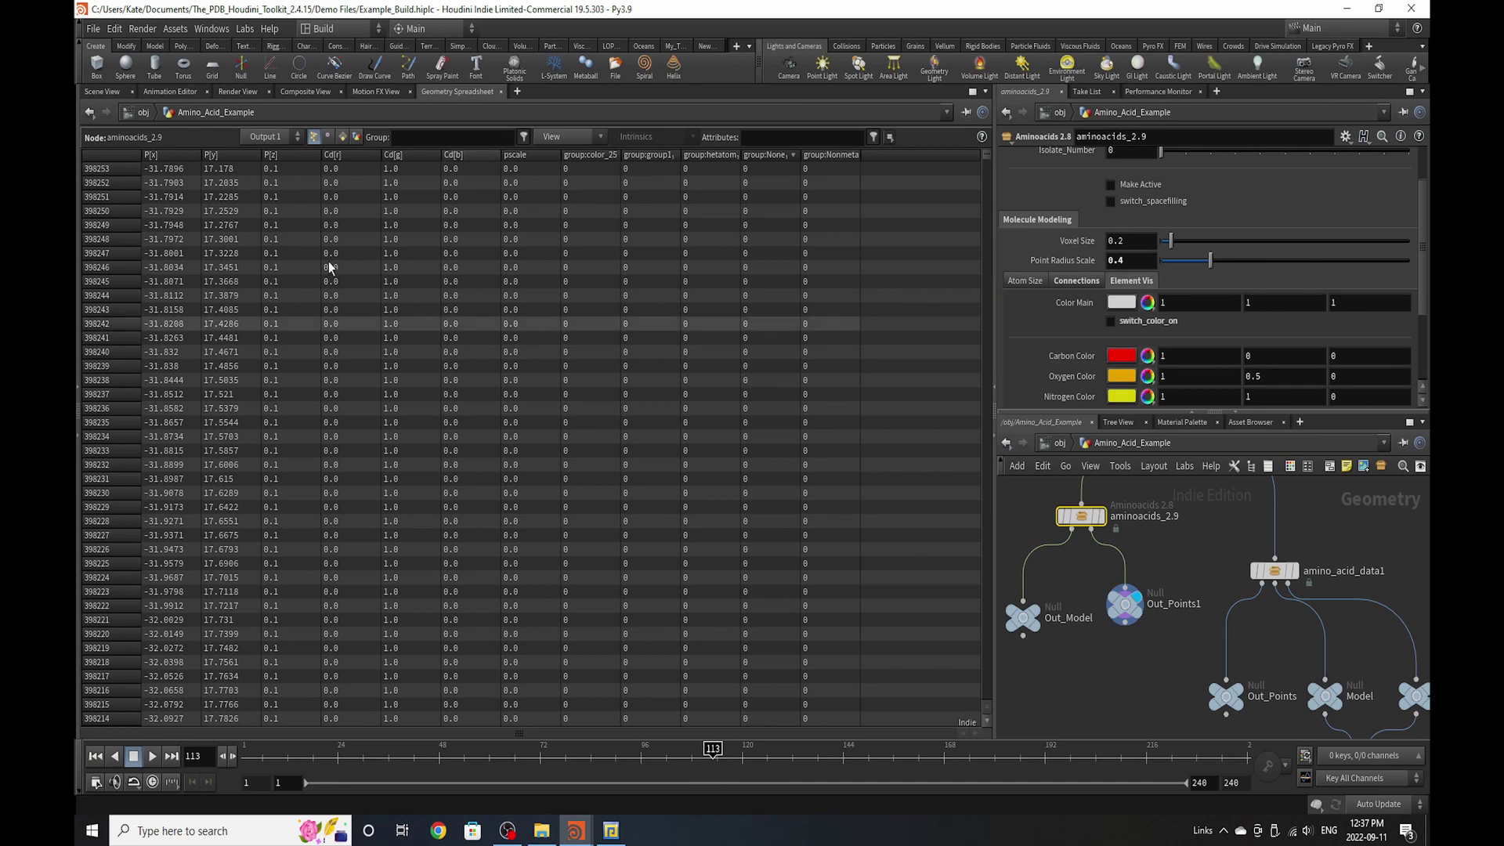
- Return to the 3D scene view, display the amino_acid_data1 node and inspect its group-coloured points
left_click(102, 91)
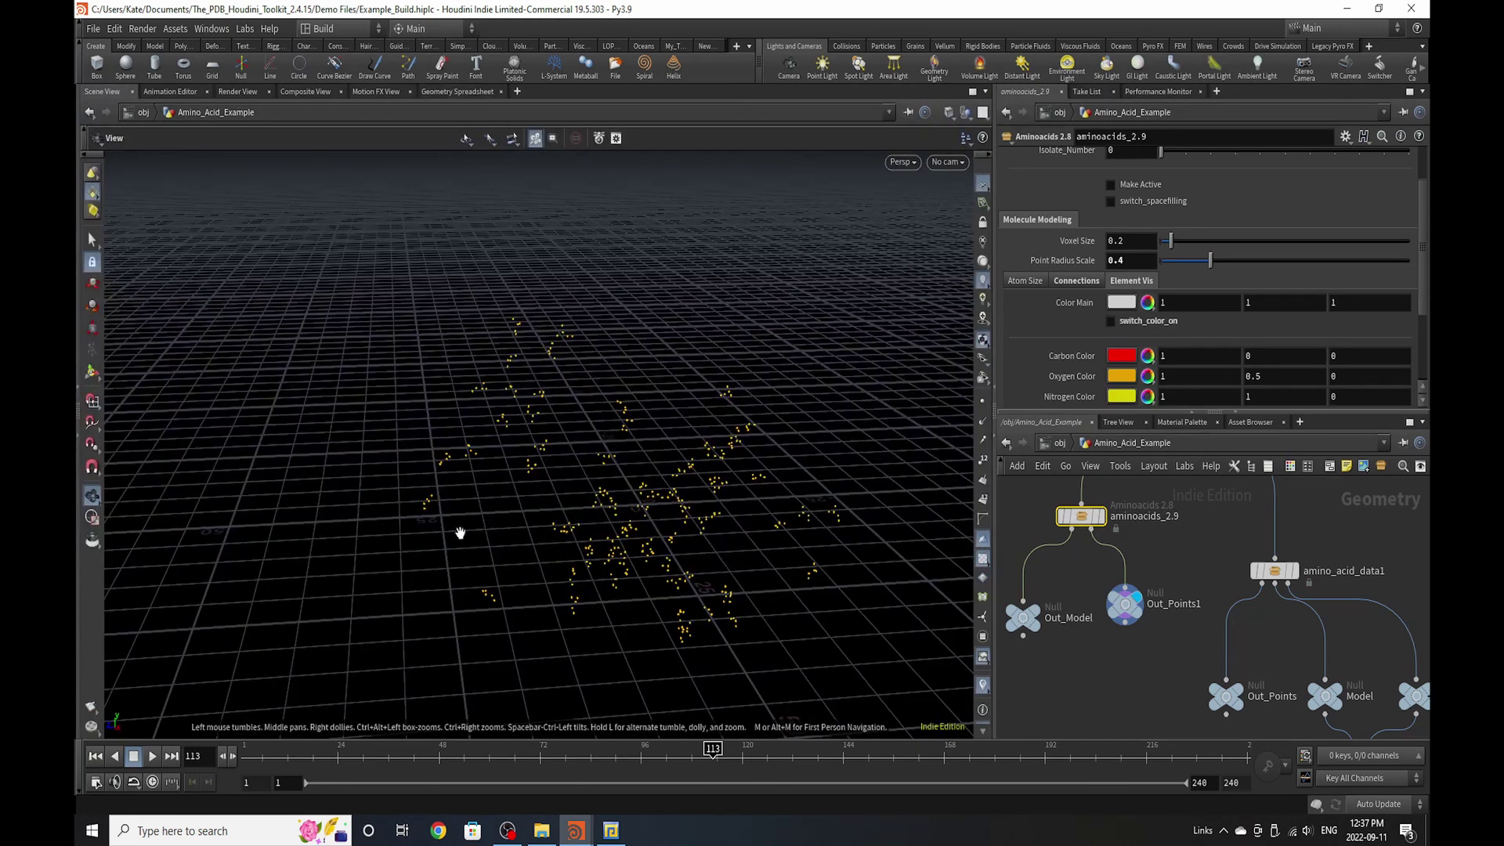
left_click_drag(461, 533, 564, 558)
scroll(1226, 619, "down", 5)
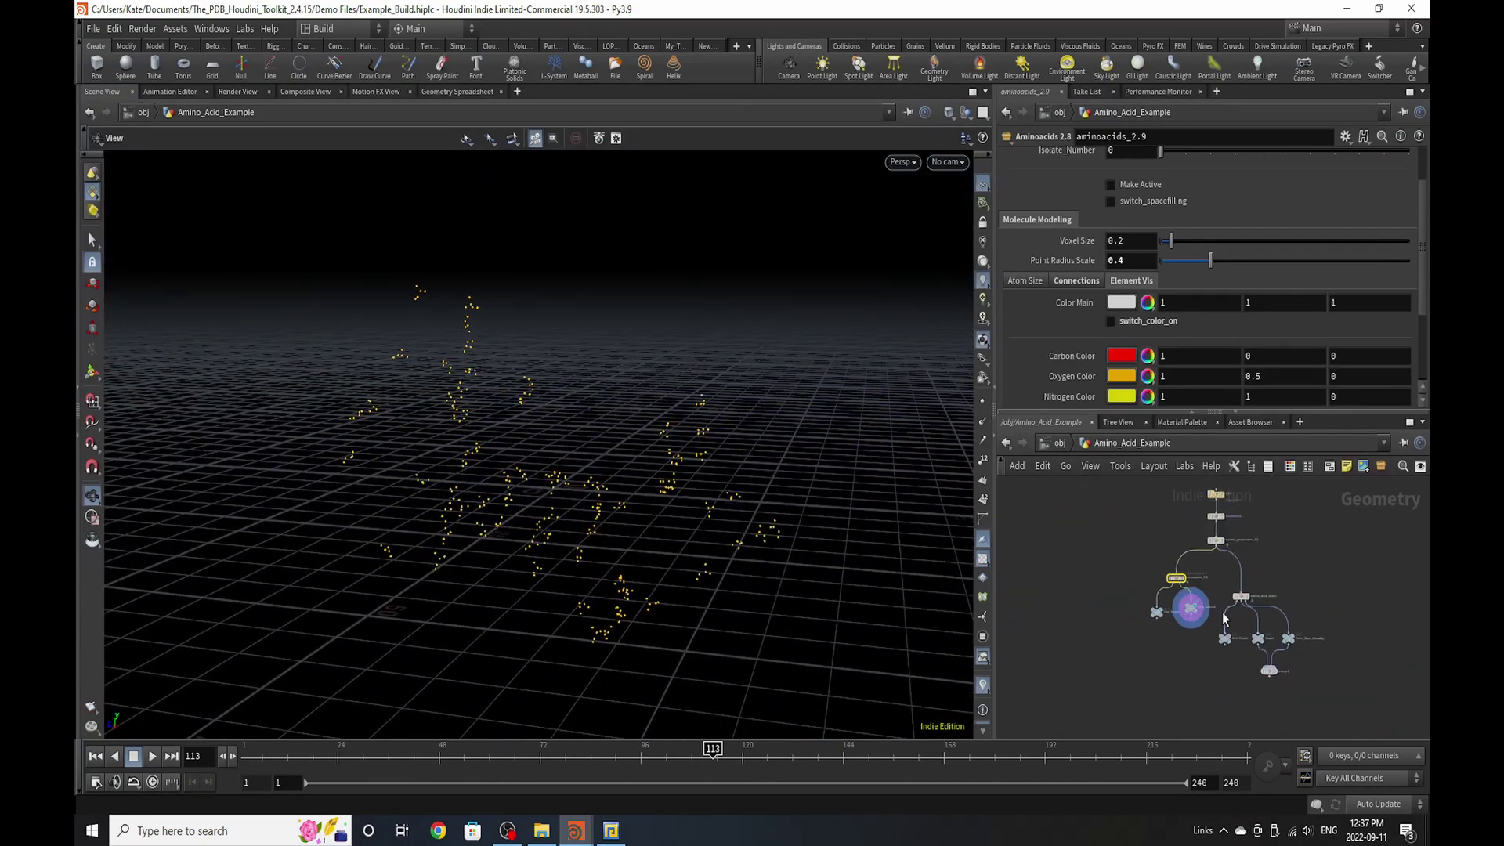
scroll(1226, 619, "up", 5)
left_click(1204, 600)
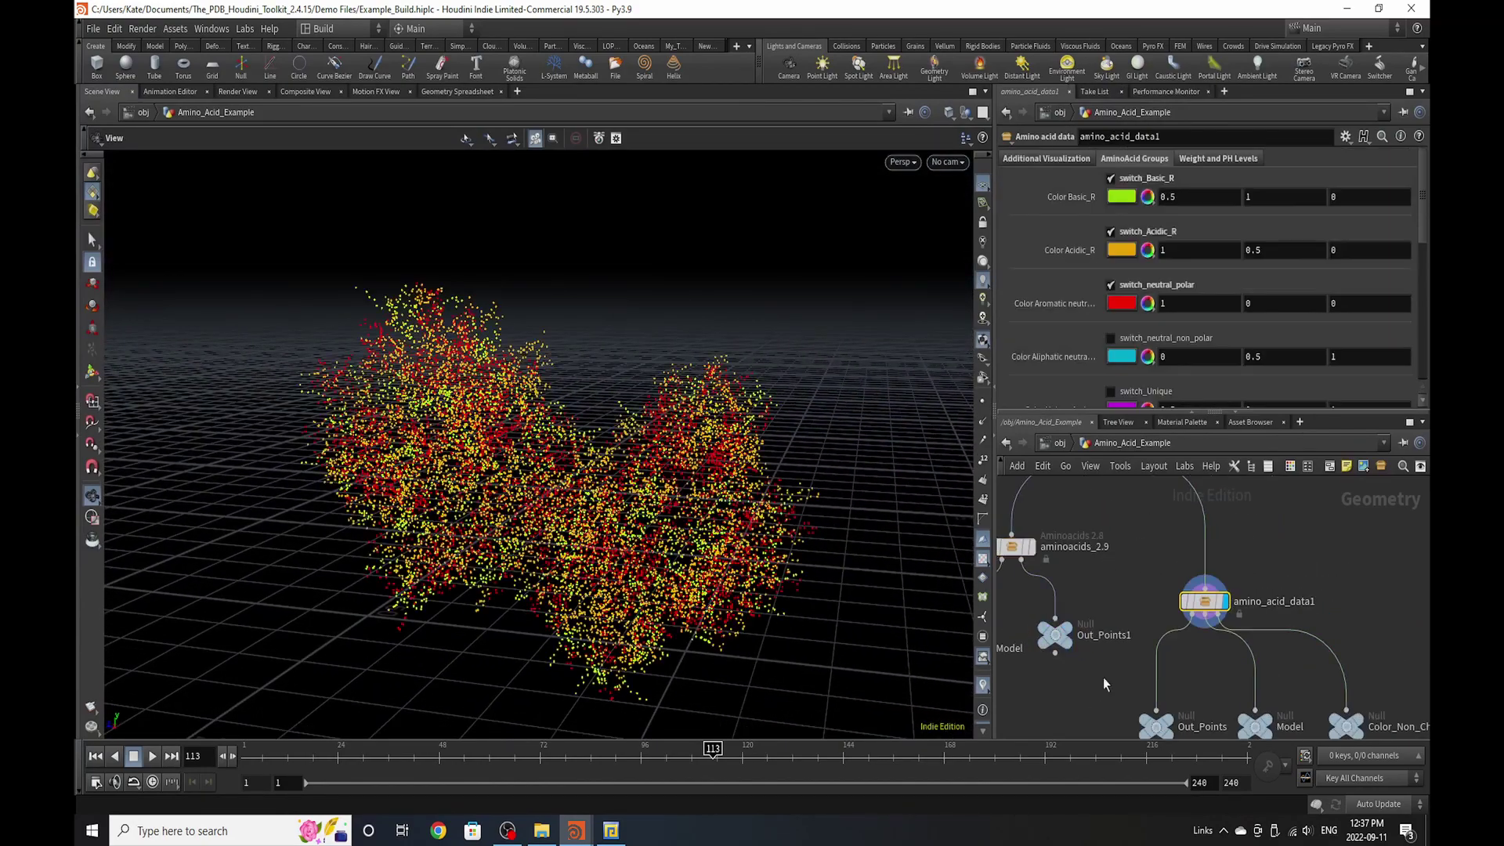
left_click_drag(509, 470, 612, 490)
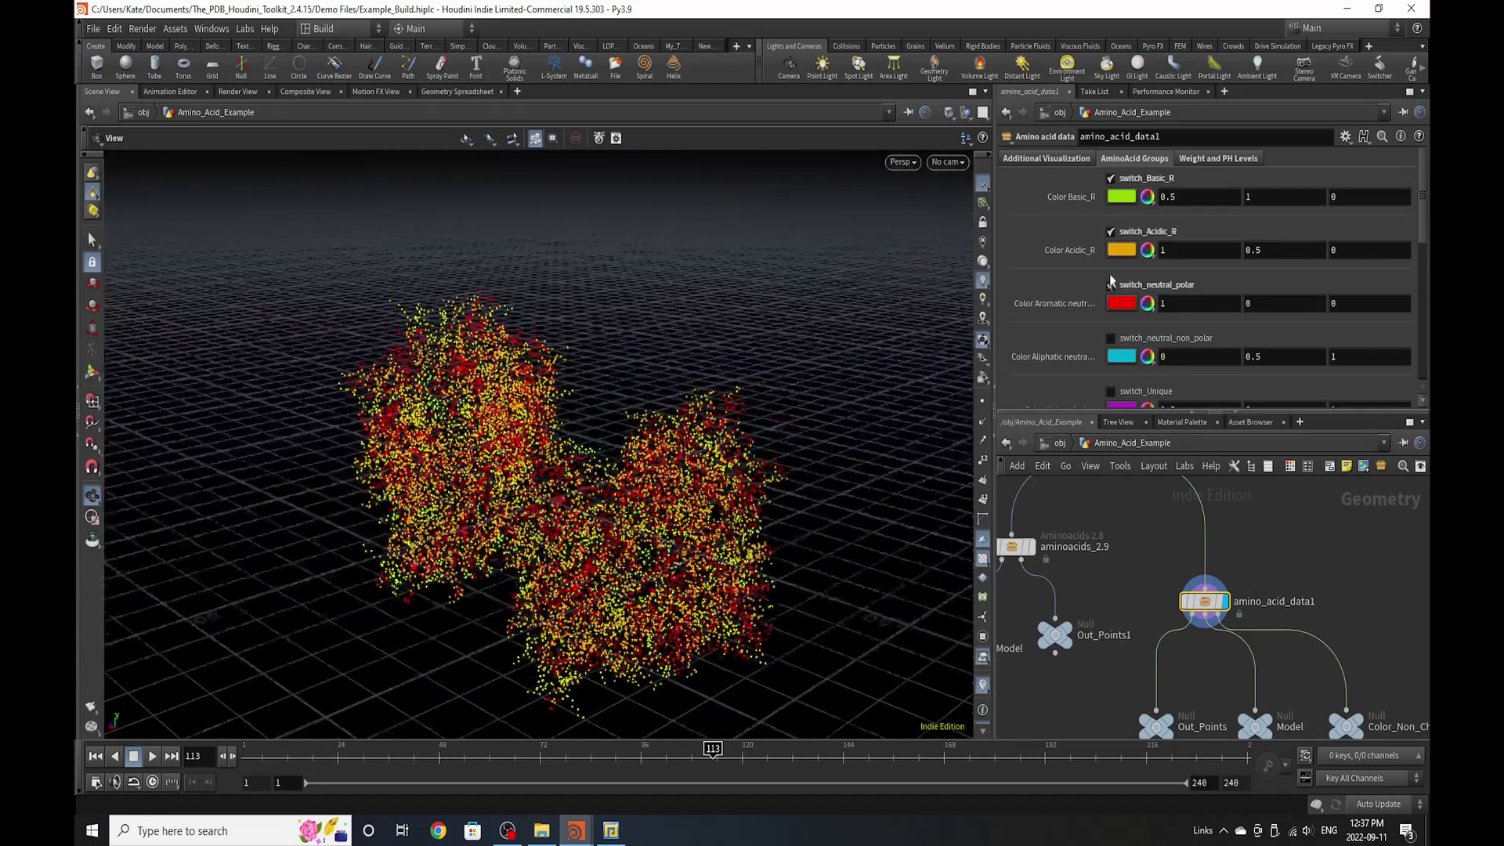
- Toggle switch_neutral_polar, turn on switch_neutral_non_polar and switch_Unique in the amino acid groups, and inspect the colours
left_click(1111, 284)
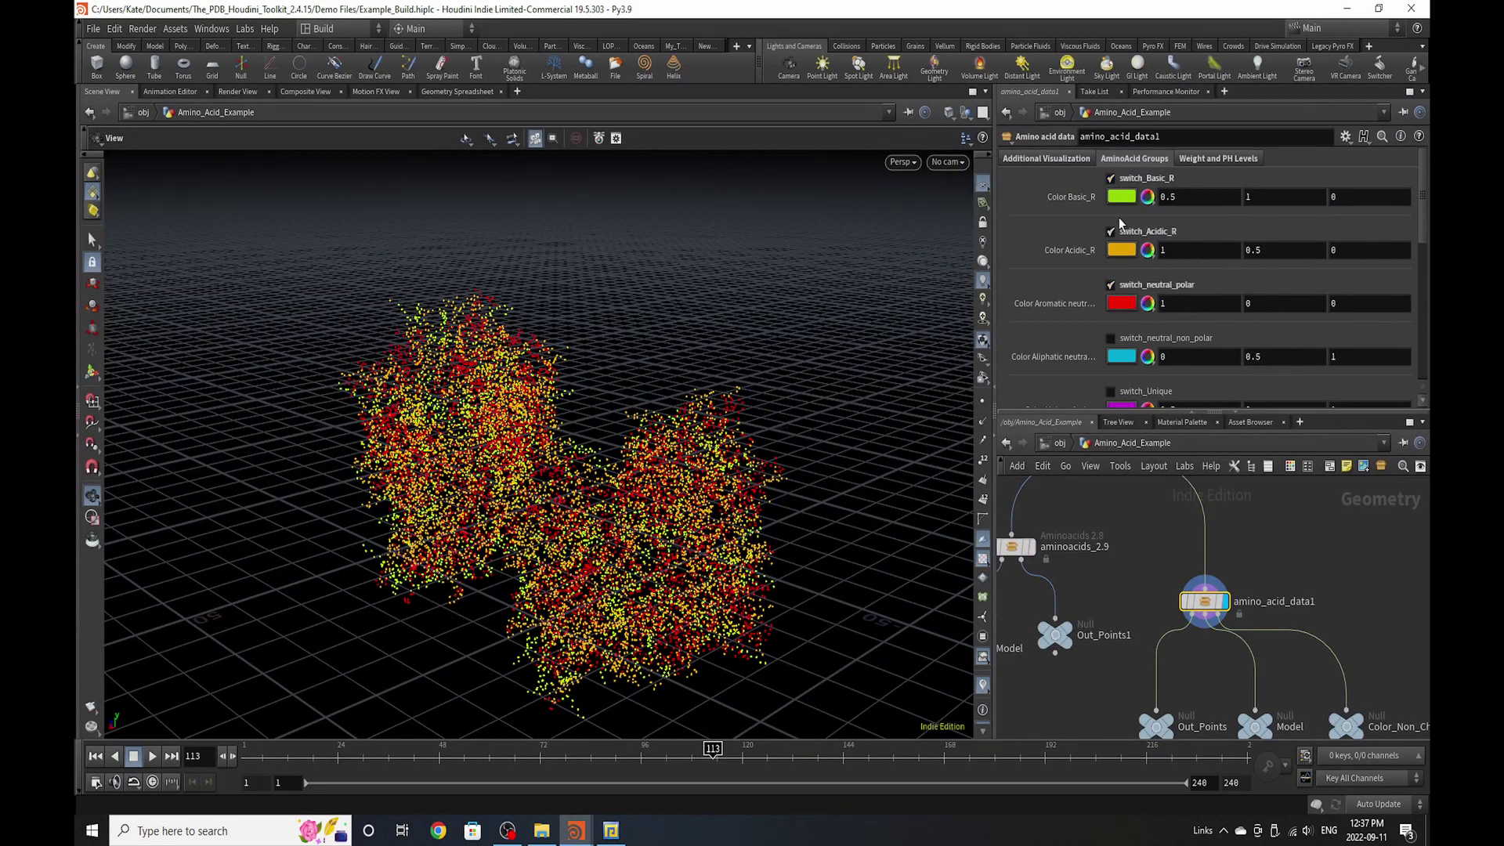
scroll(1128, 321, "down", 3)
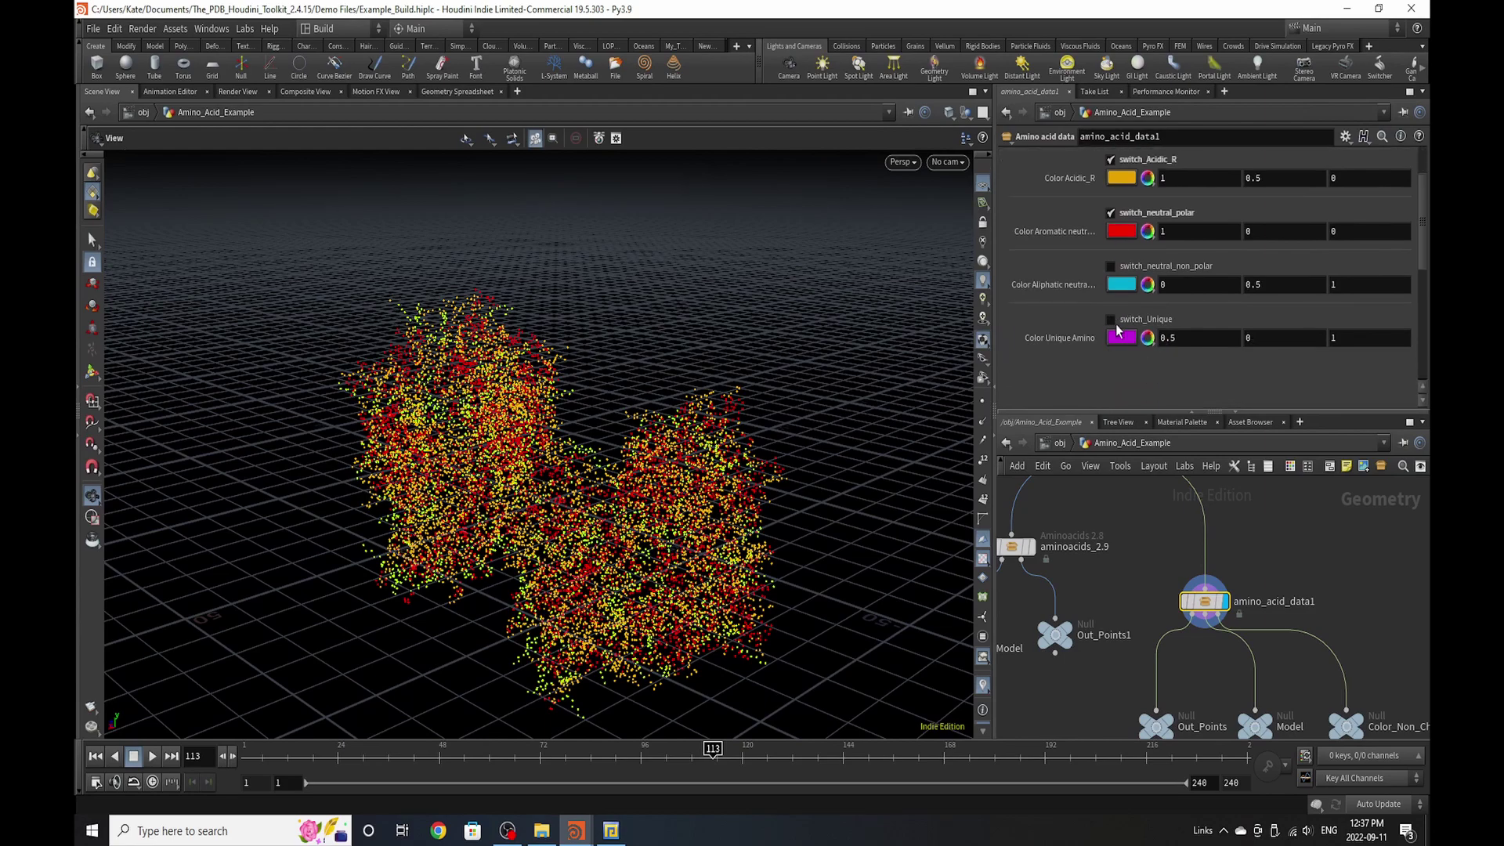
left_click(1163, 265)
mouse_move(661, 499)
left_mouse_down()
mouse_move(796, 454)
mouse_move(698, 426)
mouse_move(598, 493)
mouse_move(619, 486)
mouse_move(648, 638)
mouse_move(658, 487)
mouse_move(625, 487)
mouse_move(627, 537)
mouse_move(615, 528)
mouse_move(645, 480)
left_mouse_up()
scroll(1099, 300, "up", 2)
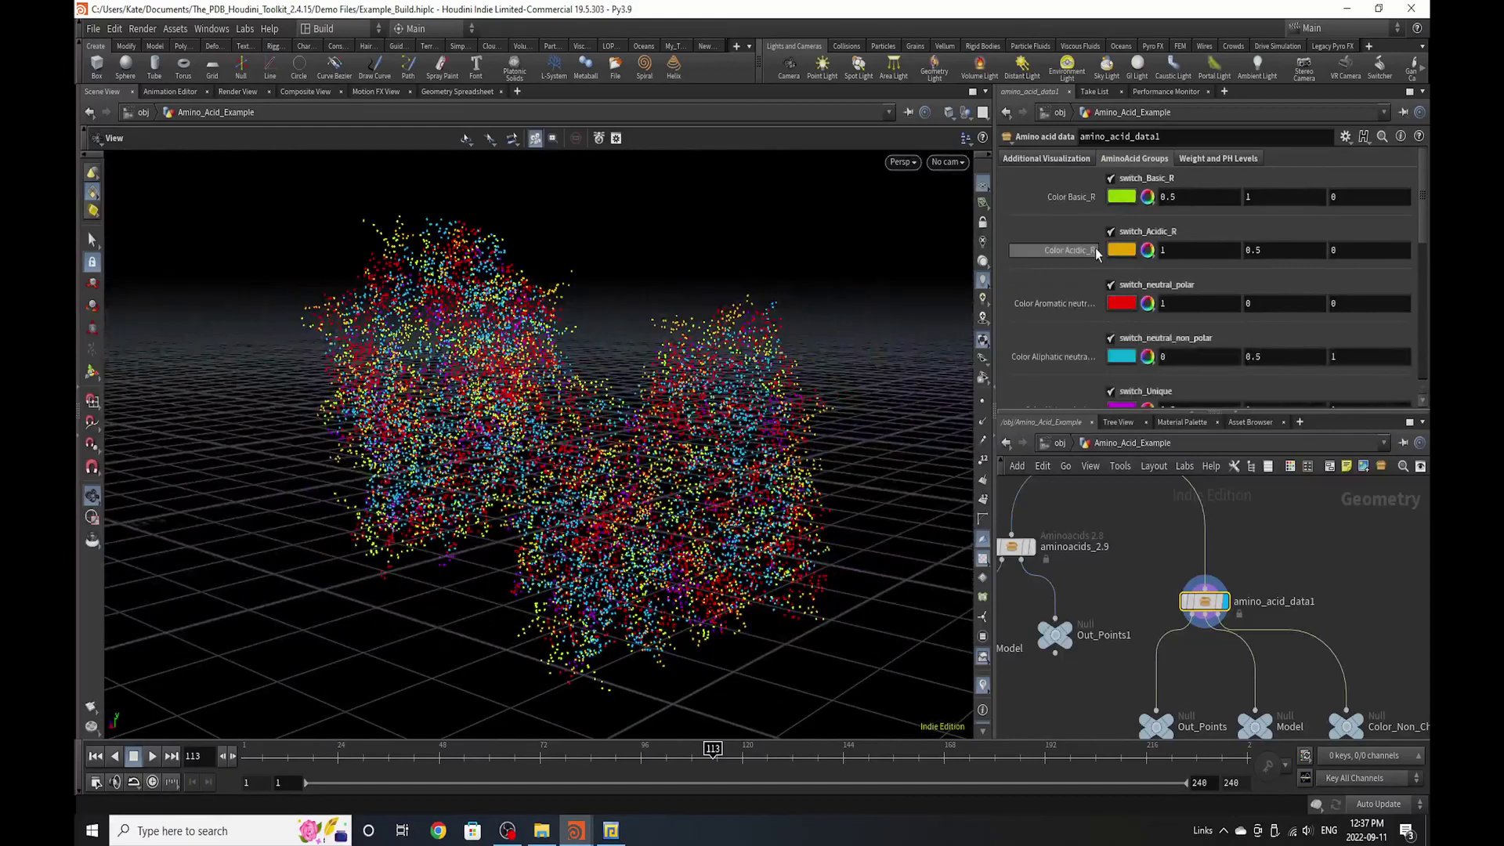
- Turn off all amino acid group colour switches and review the Additional Visualization and Weight and PH Levels settings
left_click(1218, 158)
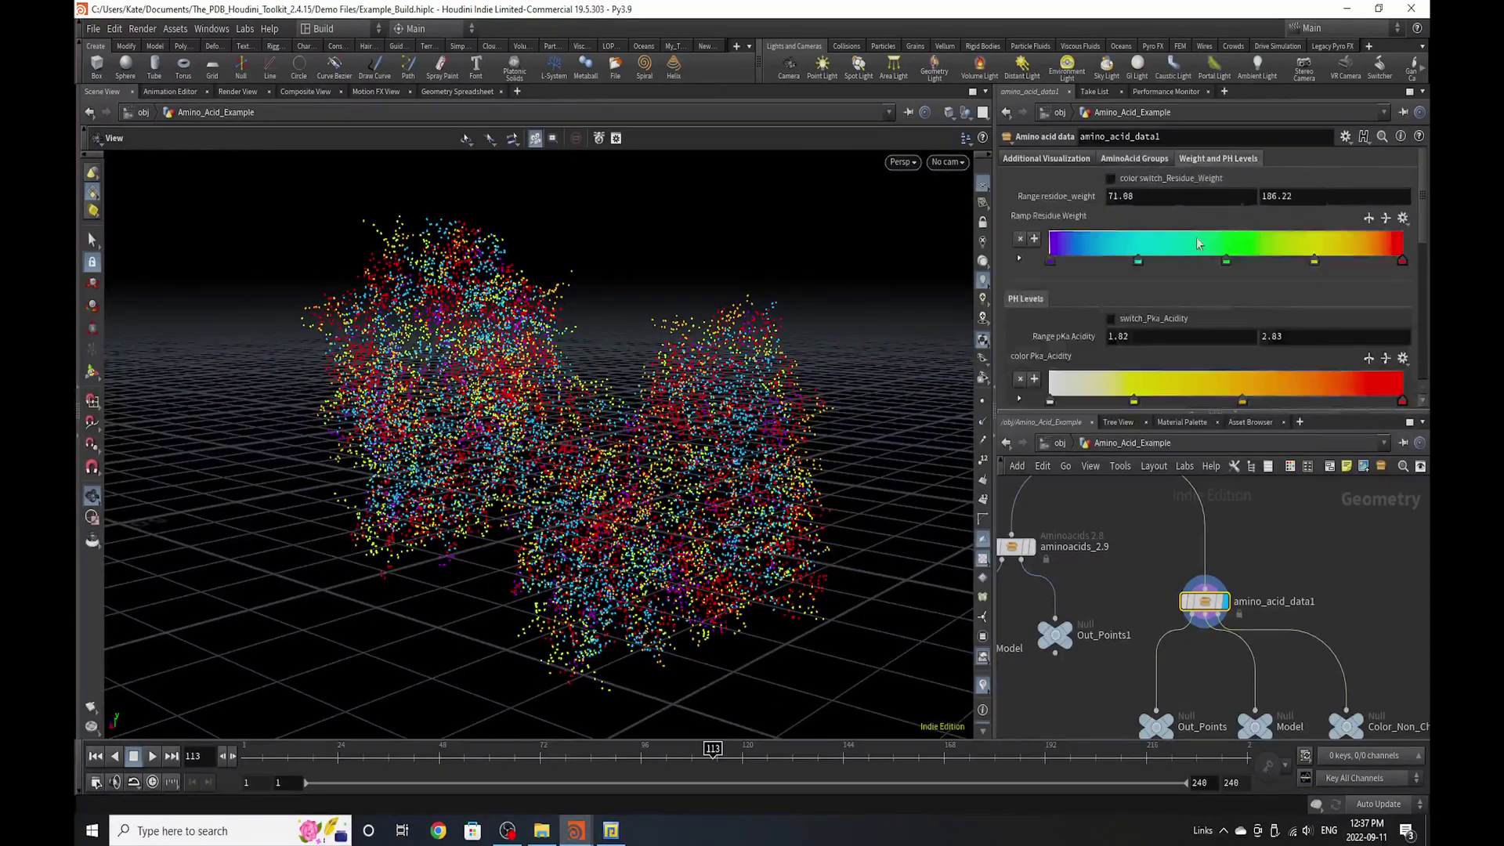
left_click(1133, 160)
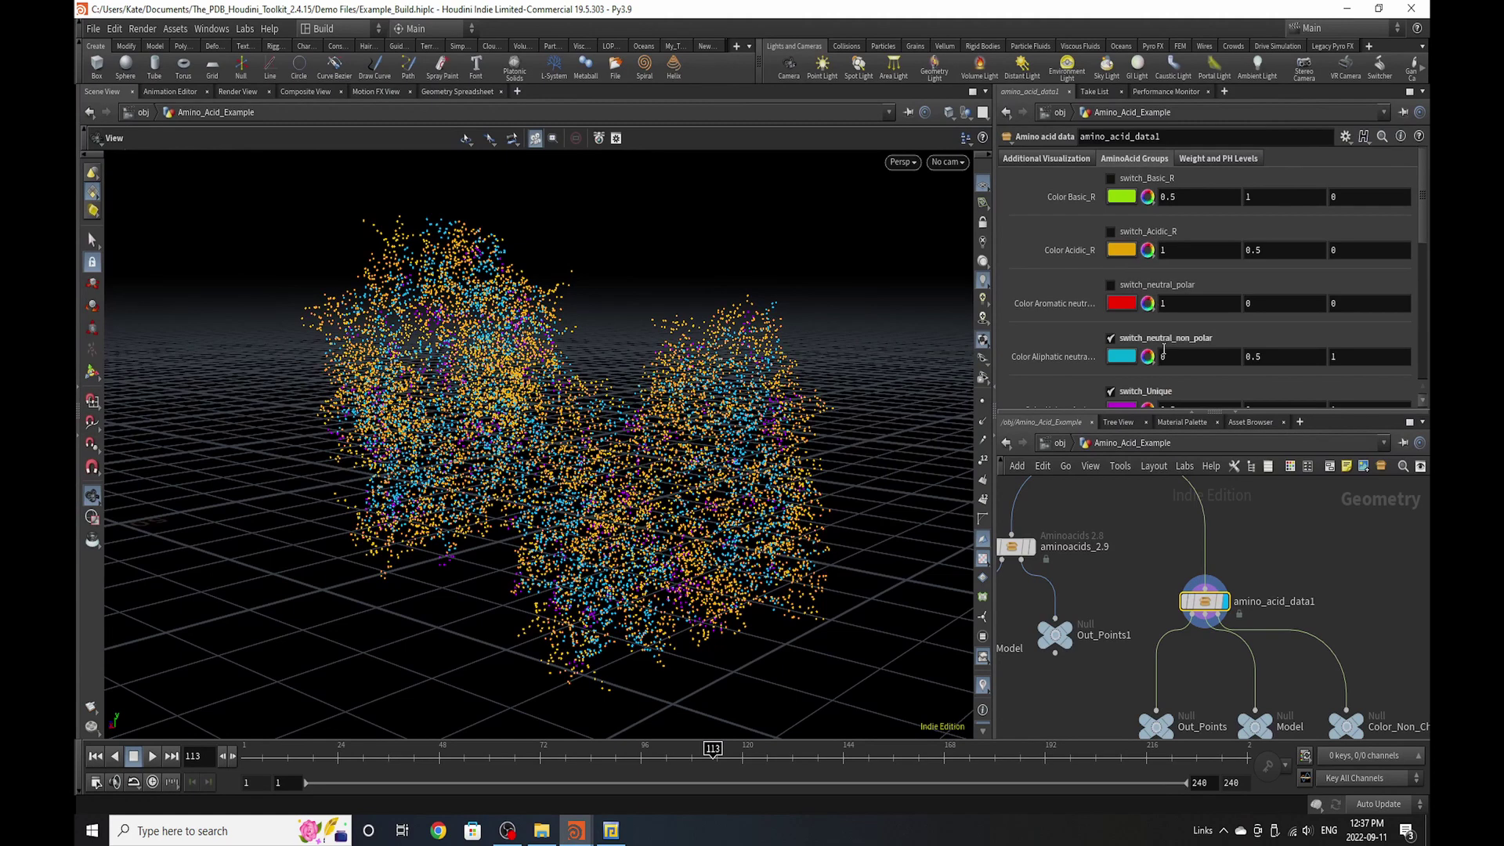
left_click(1034, 161)
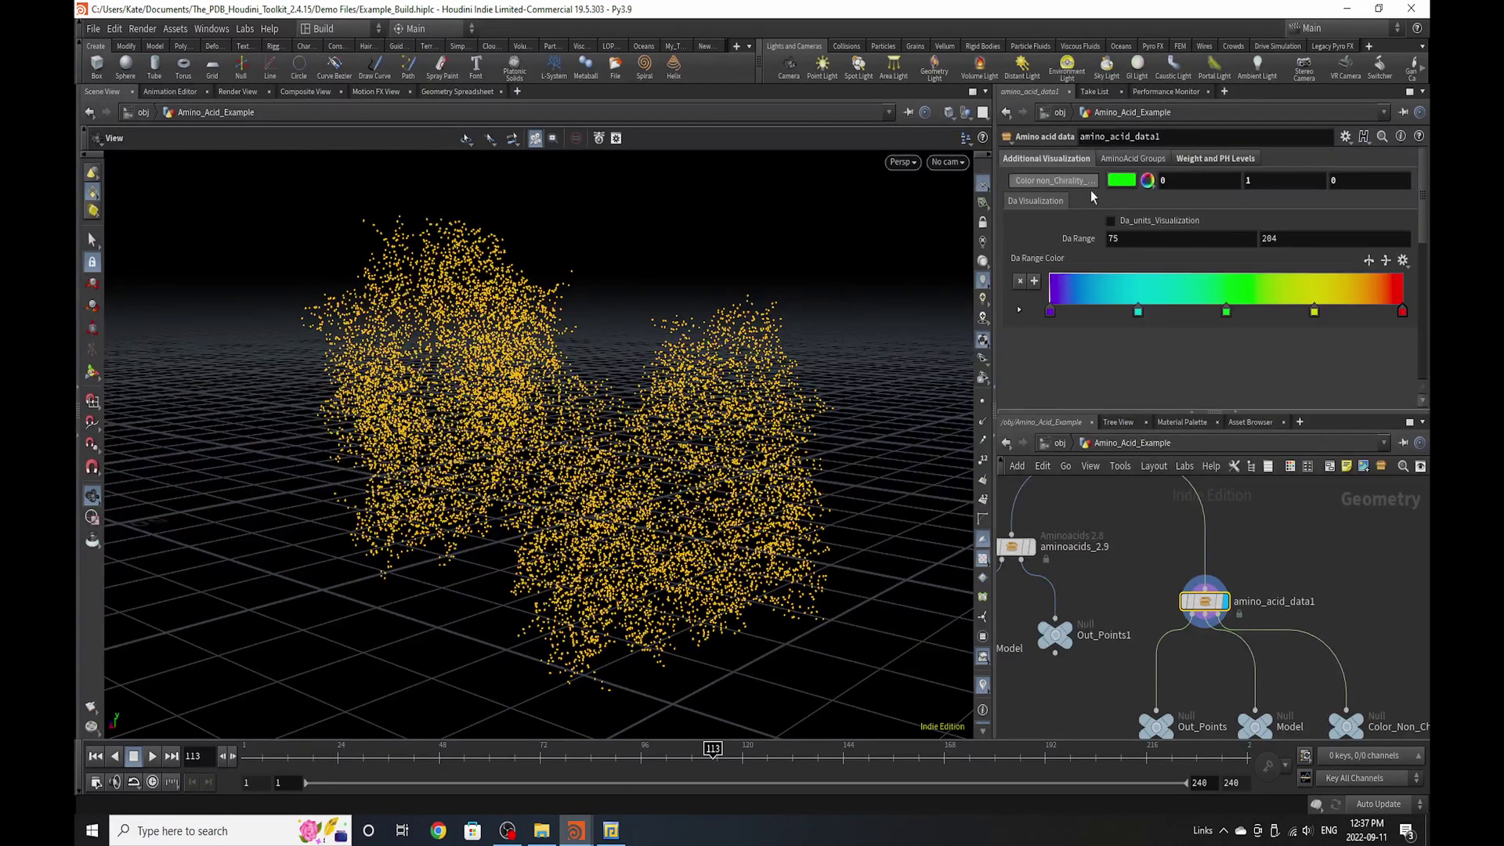
scroll(1249, 199, "down", 4)
scroll(1290, 262, "down", 3)
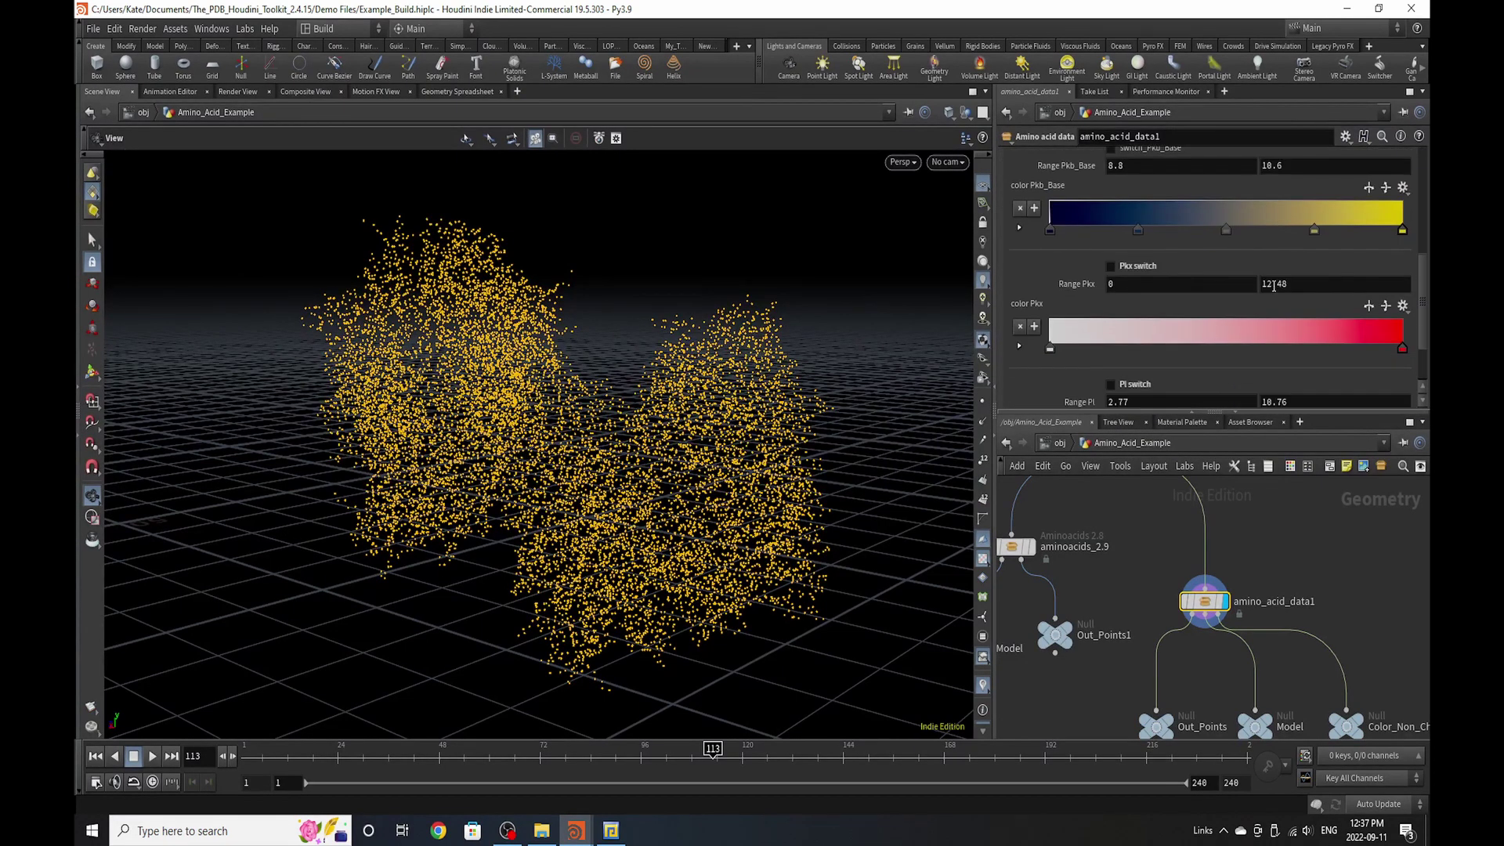
scroll(1282, 333, "up", 7)
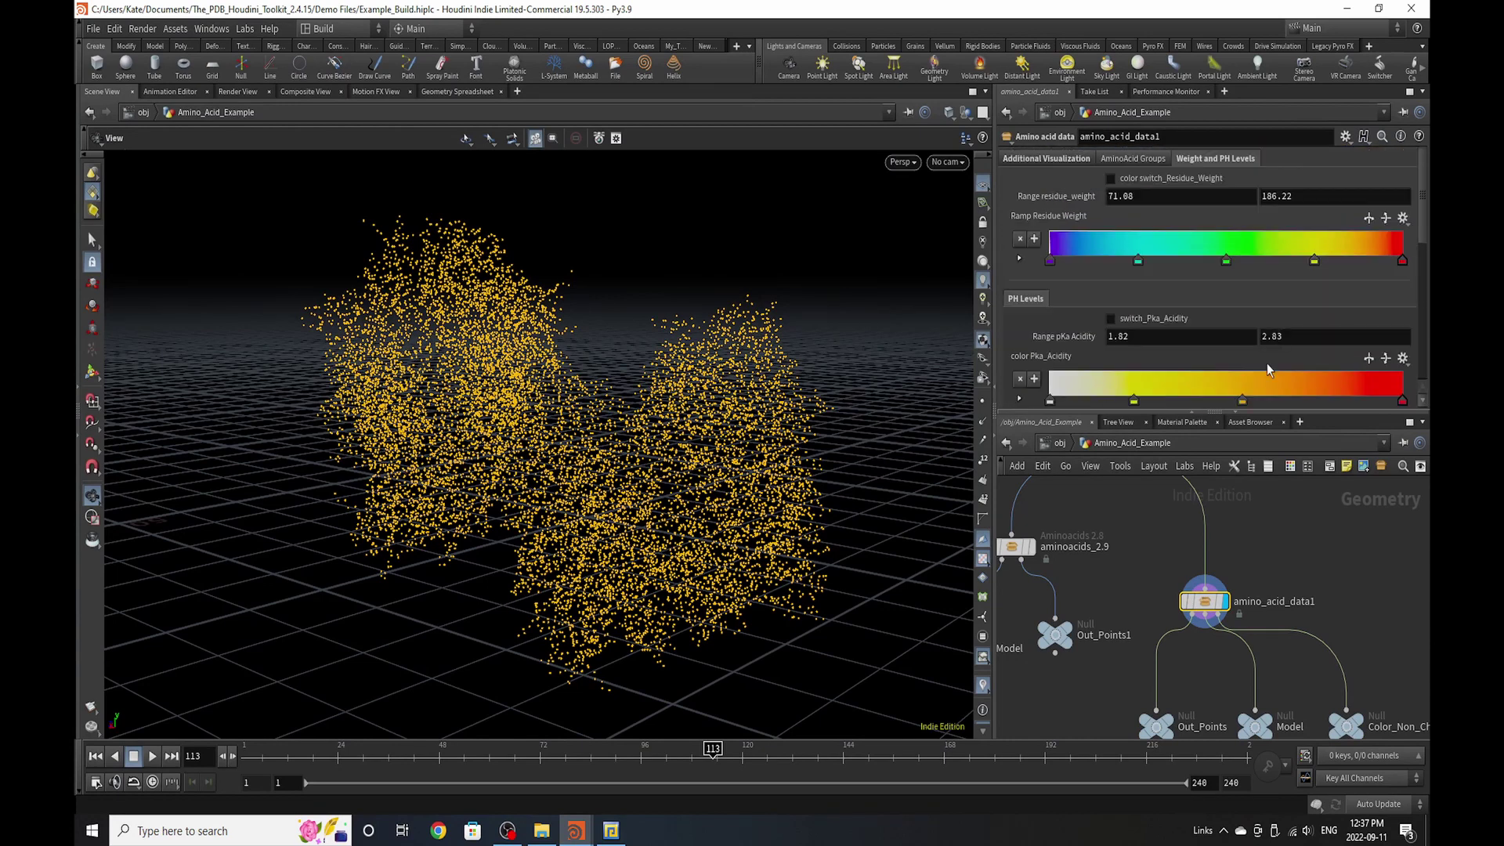
scroll(1093, 592, "down", 2)
- Turn off the metal group colouring (color on) of the atomic_properities_1.5 node
left_click(1098, 571)
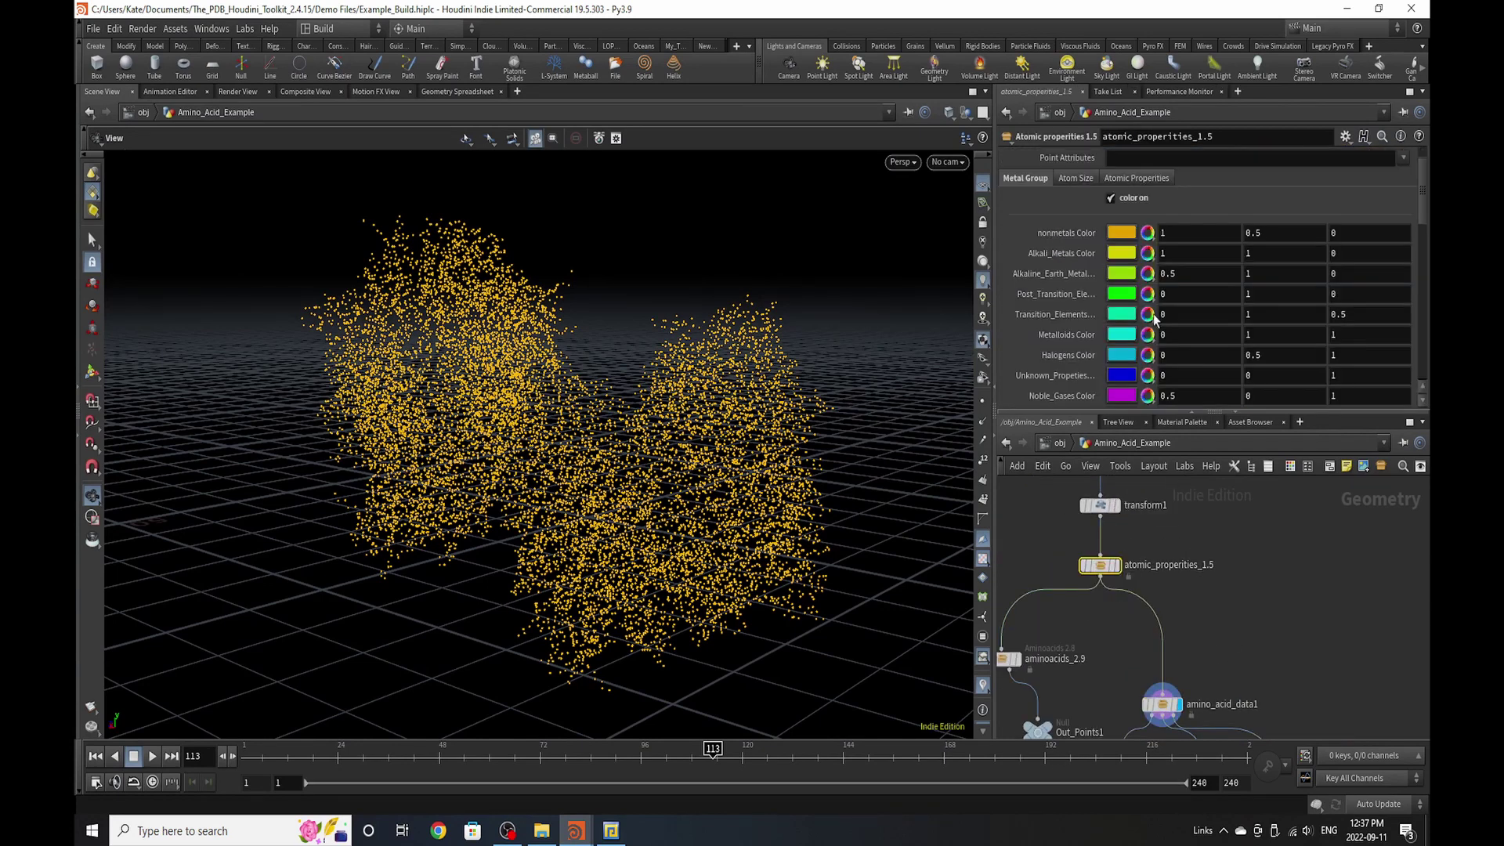
left_click(1144, 201)
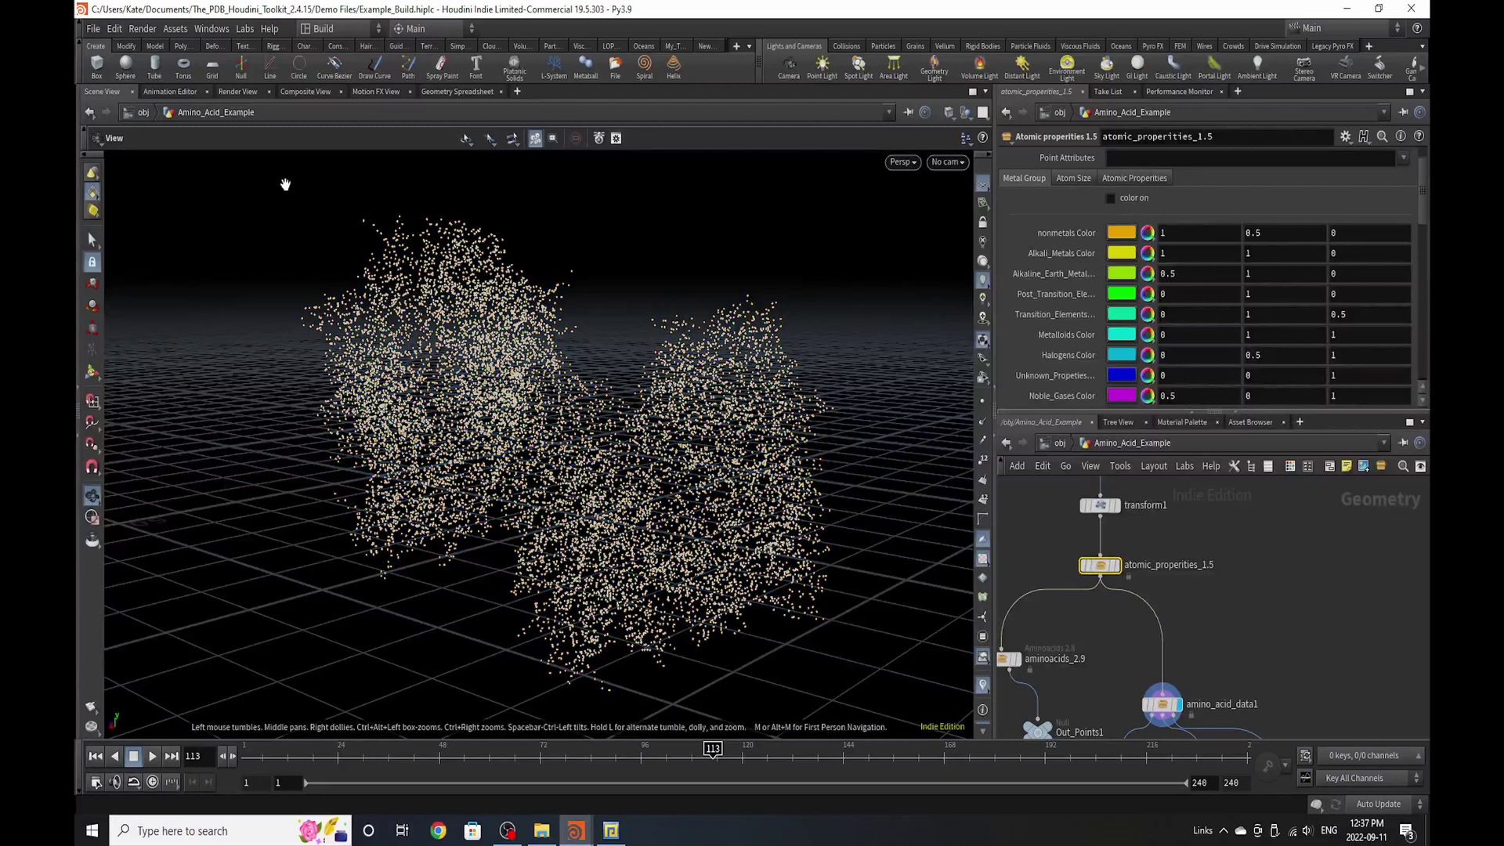
scroll(1157, 529, "down", 2)
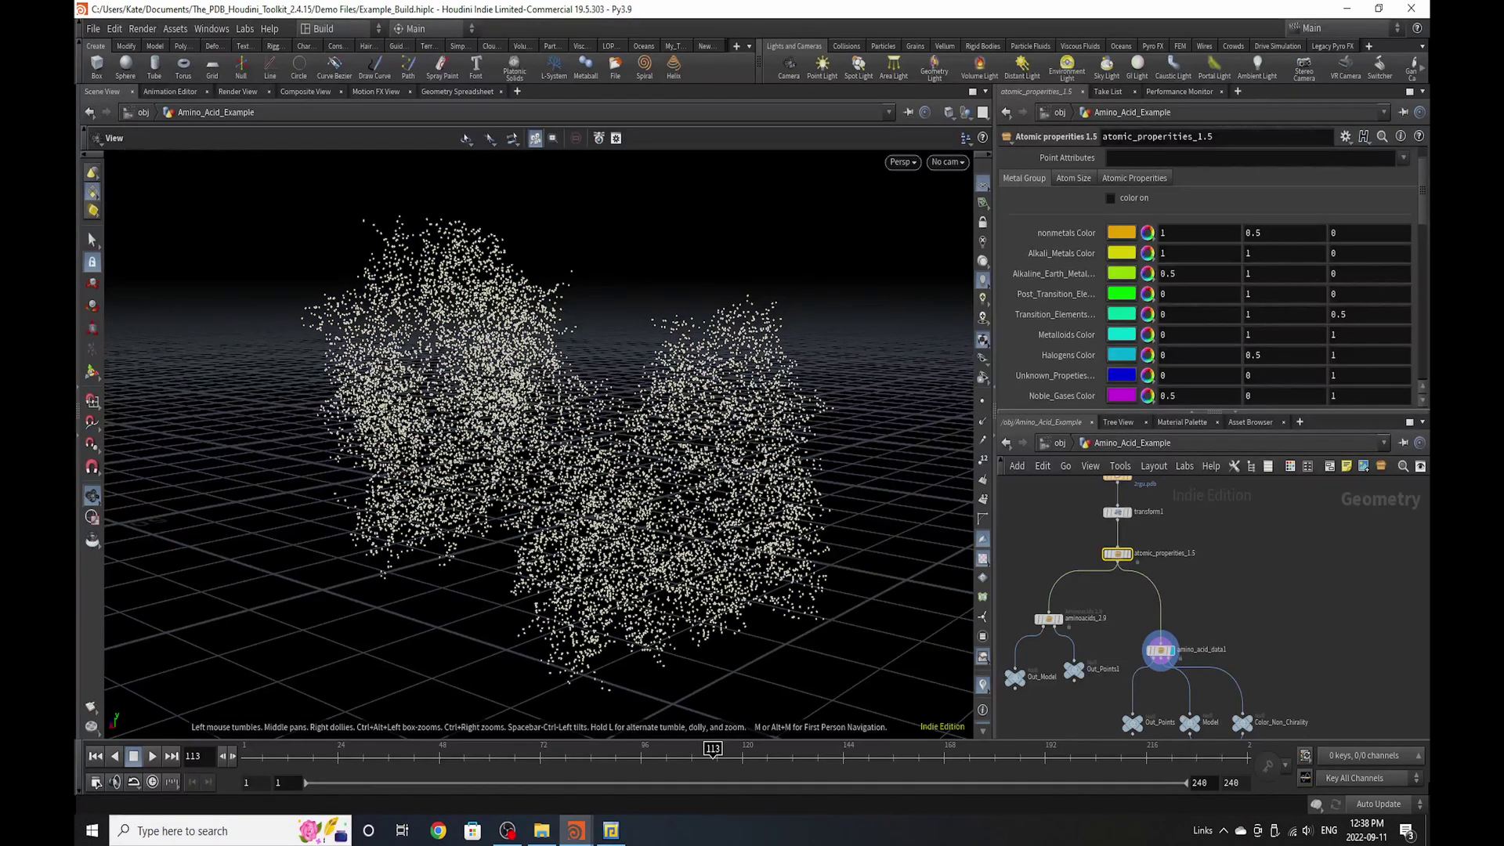
- Turn on color switch_Residue_Weight for amino_acid_data1 and inspect the points coloured by residue weight
left_click(1163, 653)
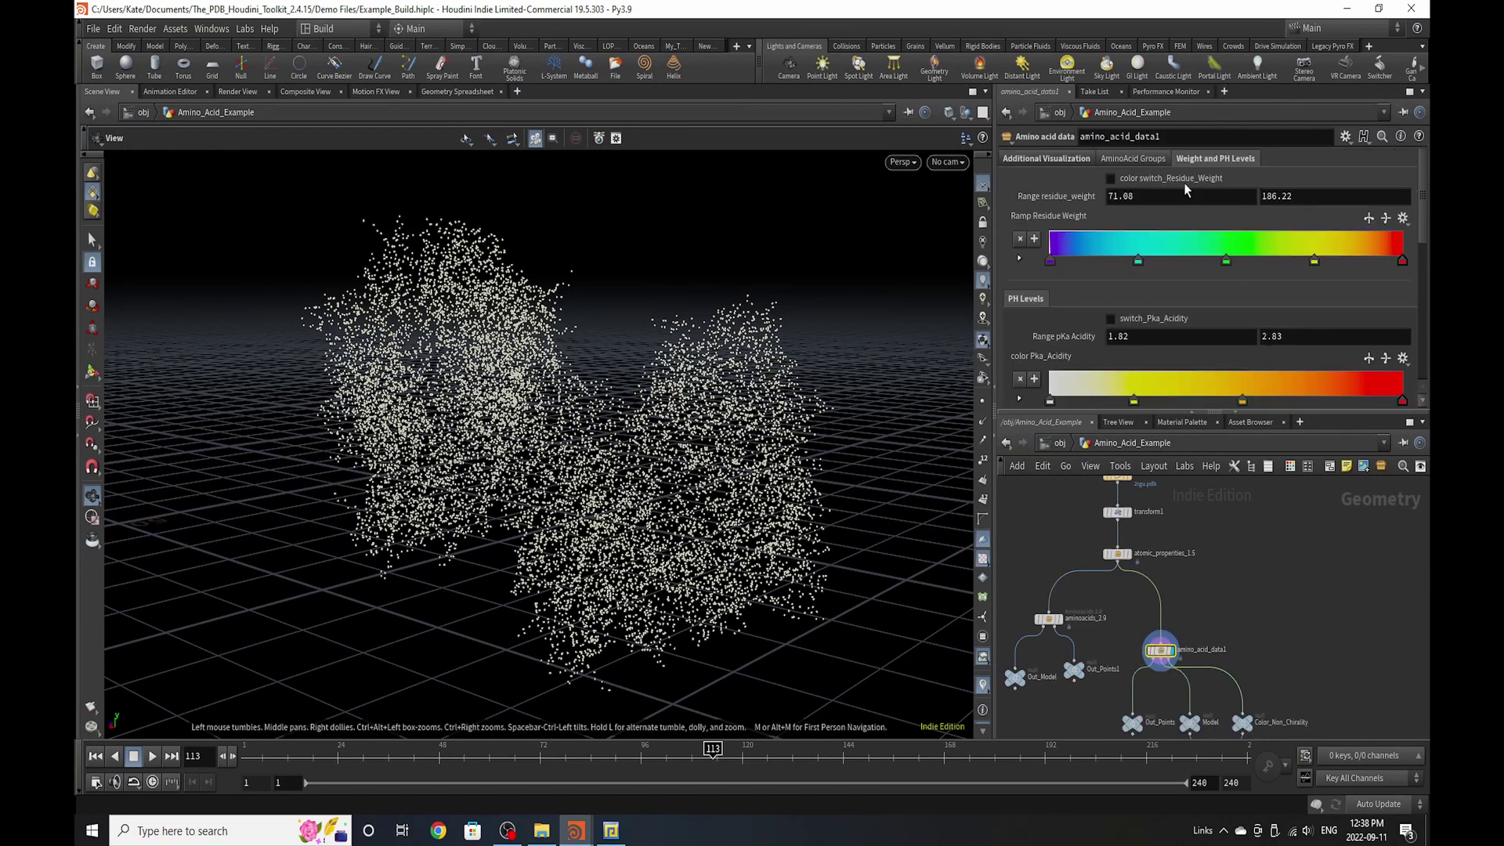
left_click(1184, 182)
left_click_drag(701, 442, 657, 342)
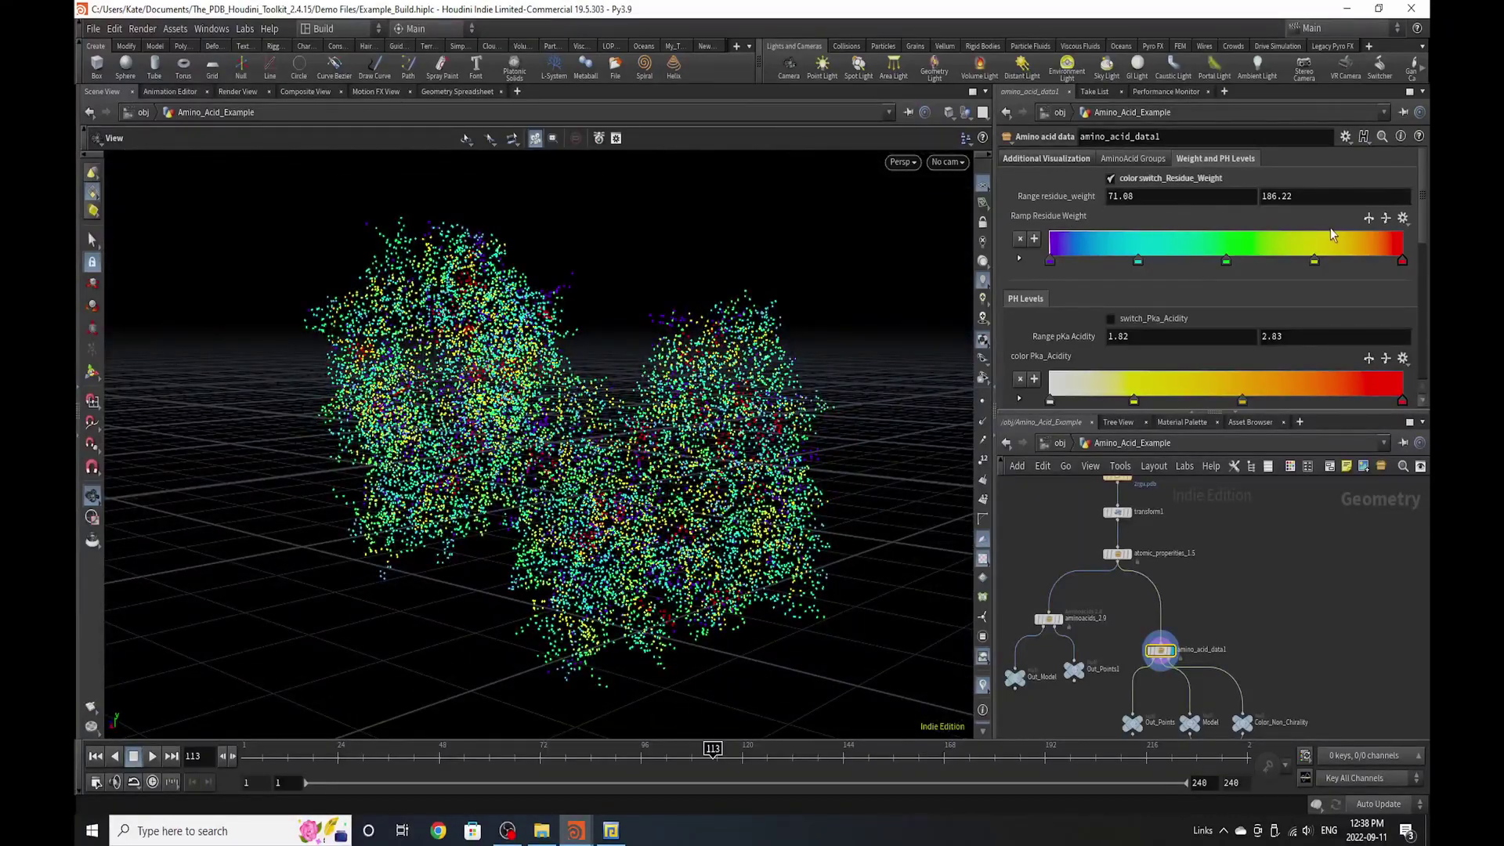
- Toggle switch_Pka_Acidity on and off in the PH Levels settings to preview the acidity colouring
scroll(1157, 259, "down", 3)
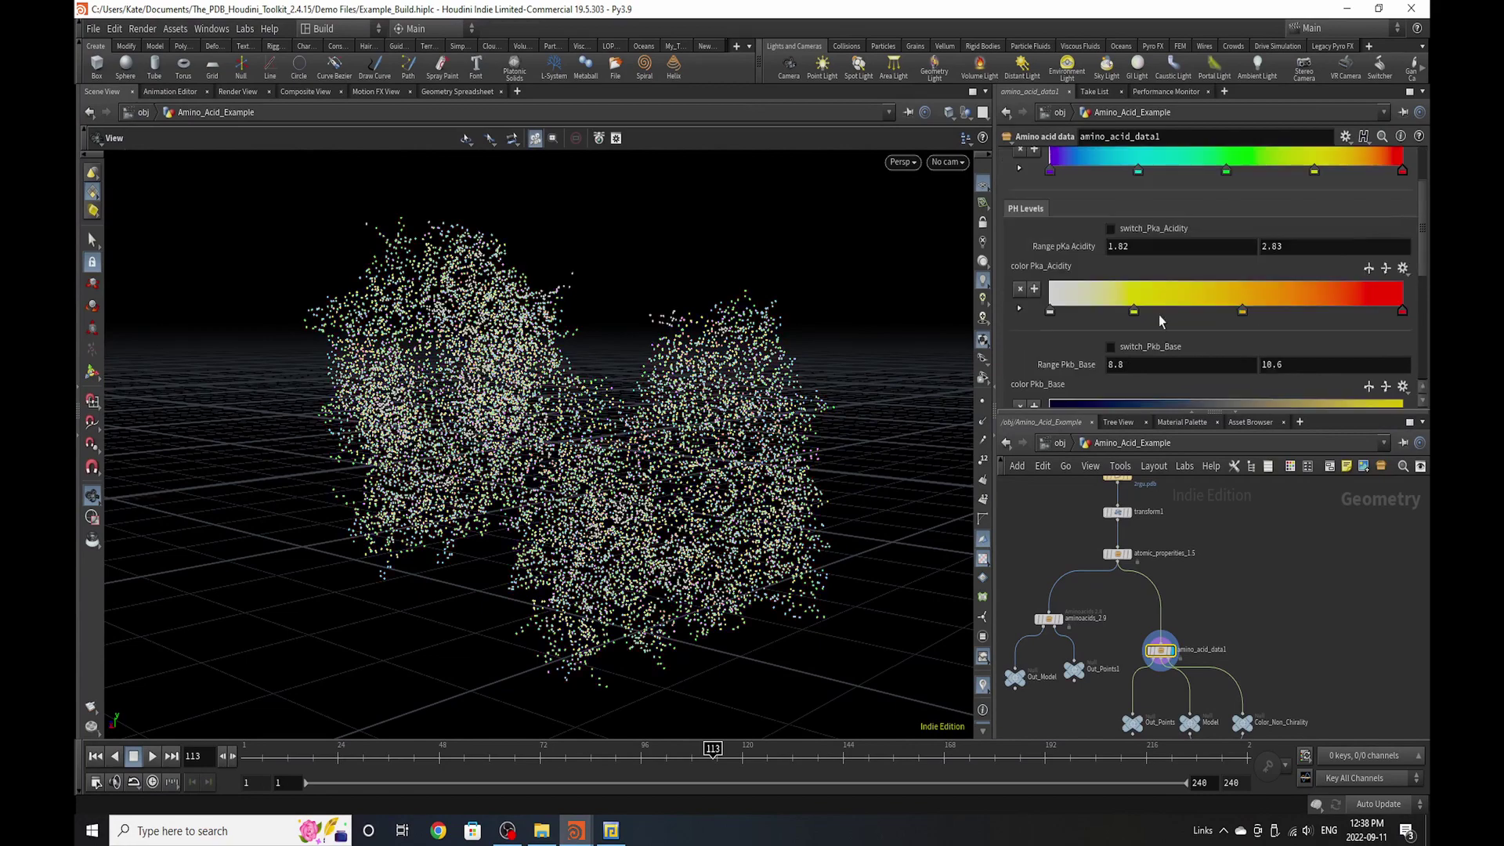
left_click(1149, 232)
left_click(1149, 228)
- Turn on switch_Pkb_Base, inspect the base colouring from another angle, and turn the switch off again
left_click(1139, 347)
left_click_drag(736, 405, 675, 567)
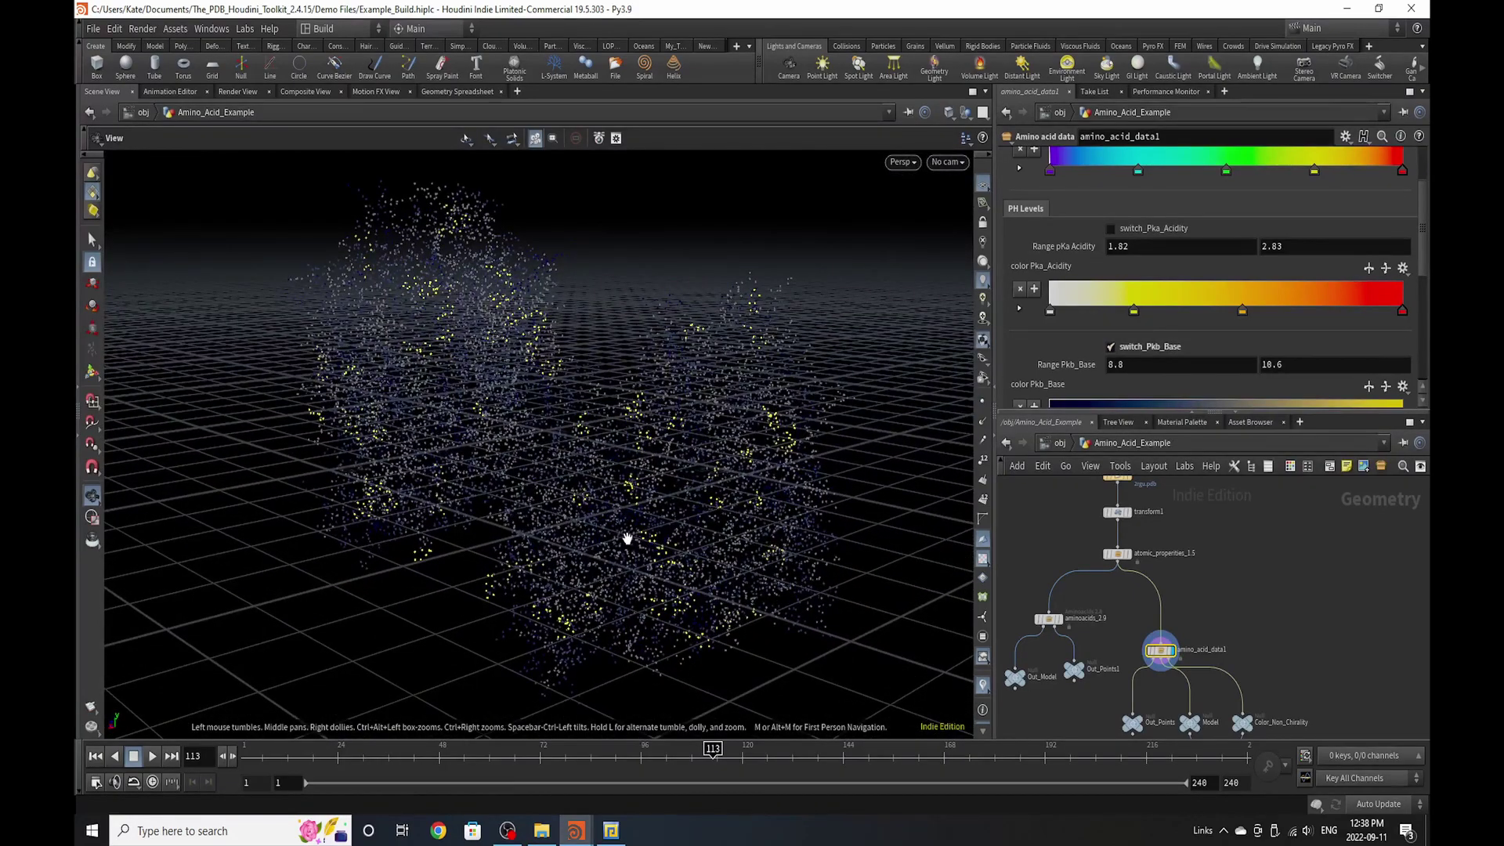
left_click(1111, 346)
scroll(1097, 259, "up", 3)
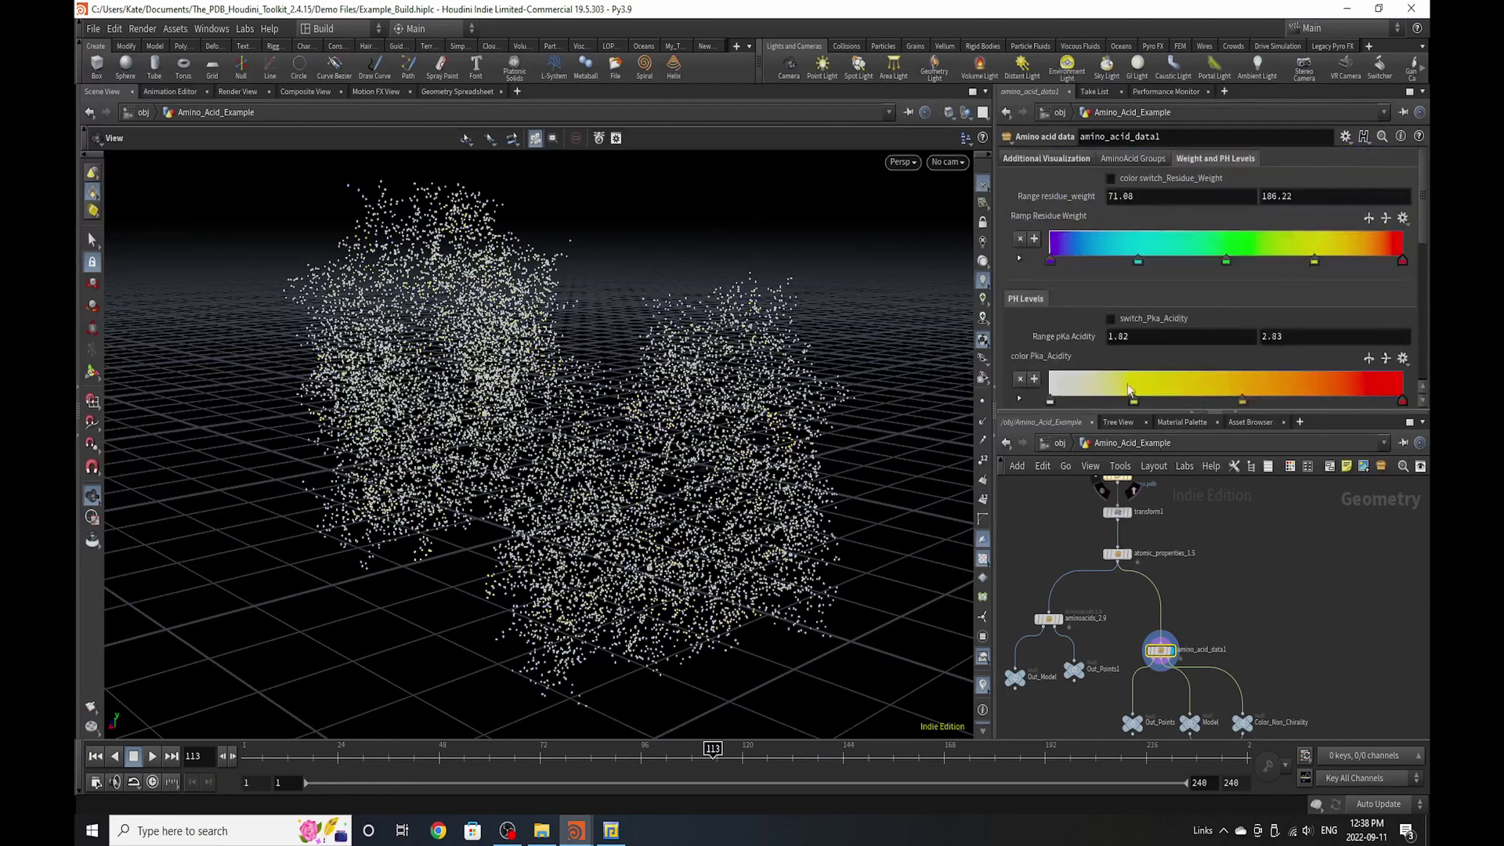
- Preview the Da_units_Visualization colouring of amino_acid_data1 from another angle, and turn it off again
left_click(1058, 159)
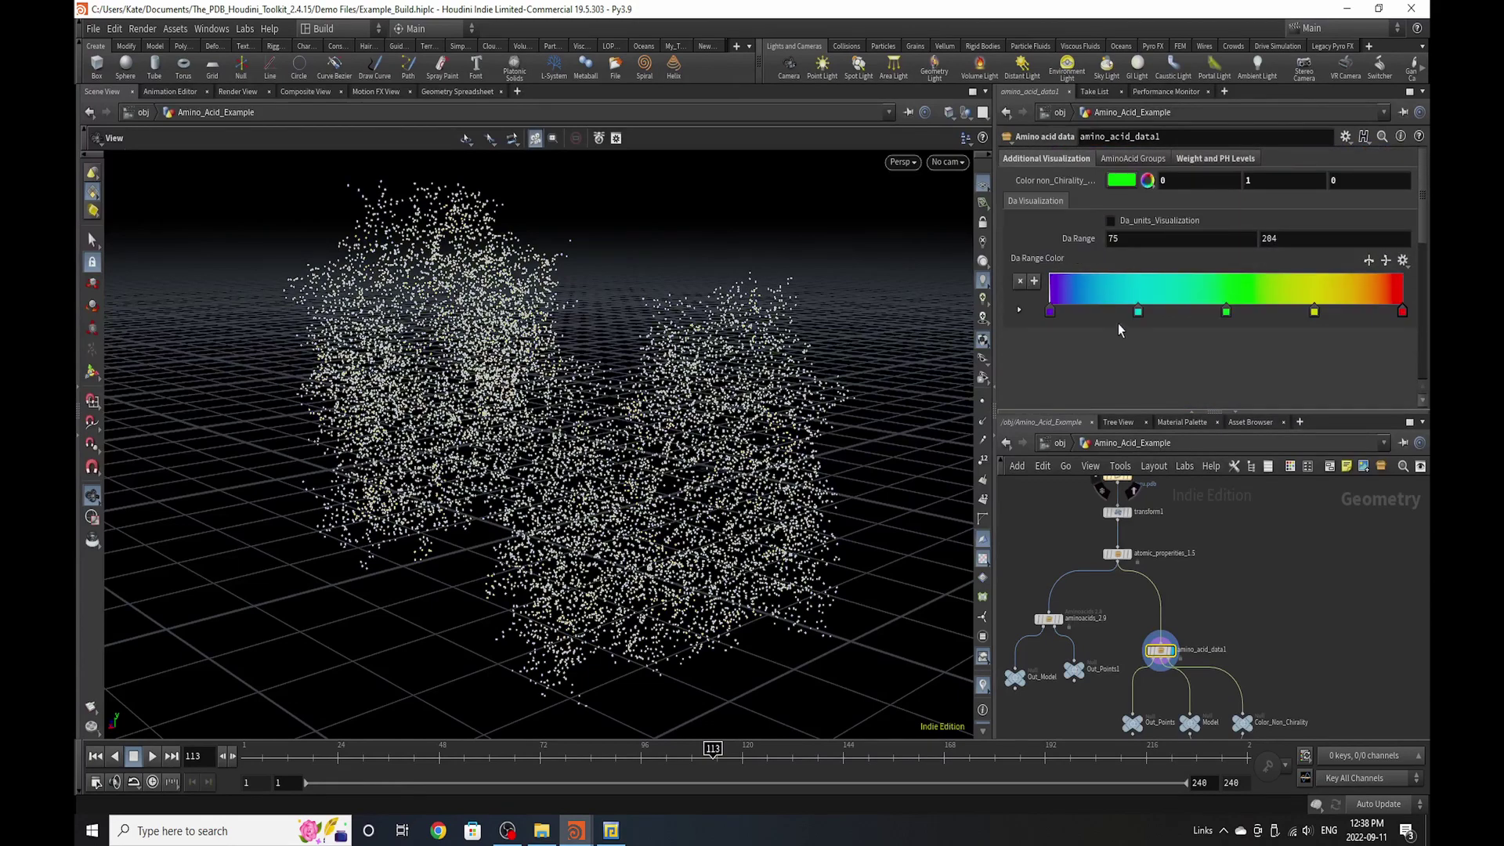
left_click(1172, 223)
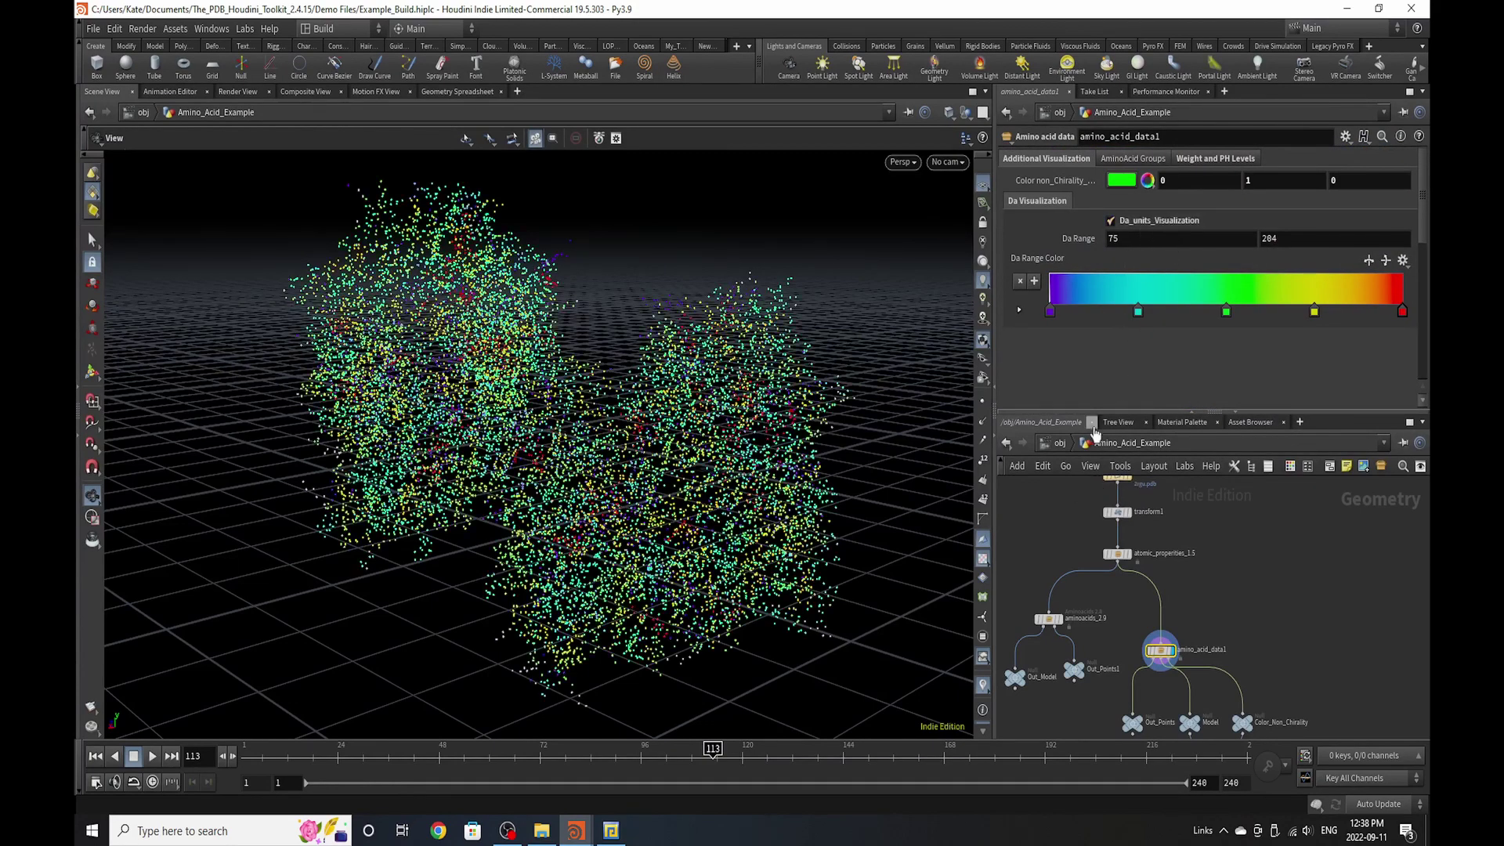
left_click_drag(547, 406, 527, 354)
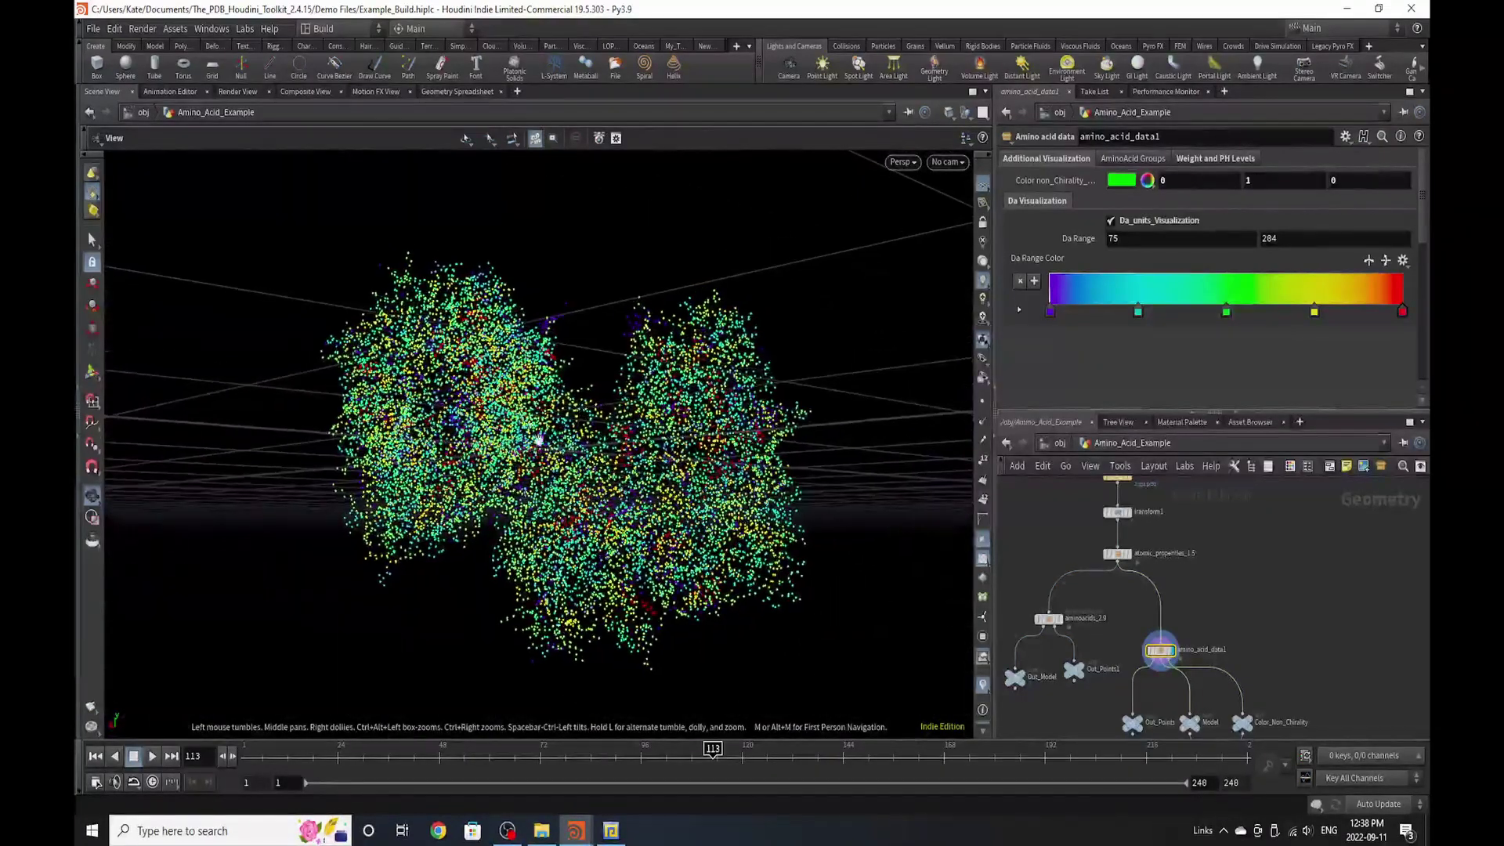
left_click(1161, 224)
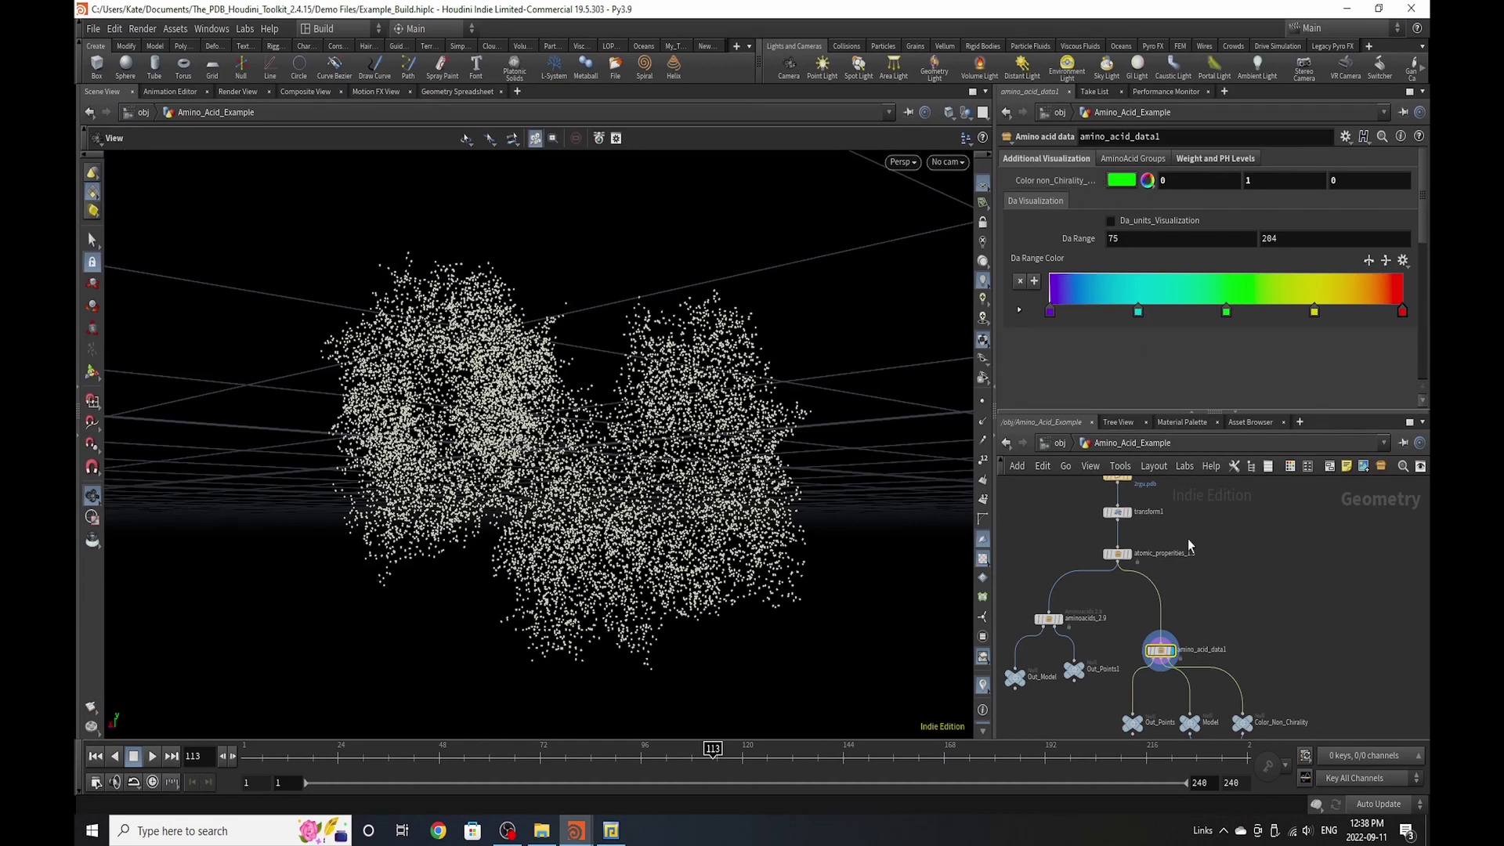
- Display the Out_Points output of amino_acid_data1, followed by its Model output, and inspect the model from another angle
scroll(1186, 595, "down", 4)
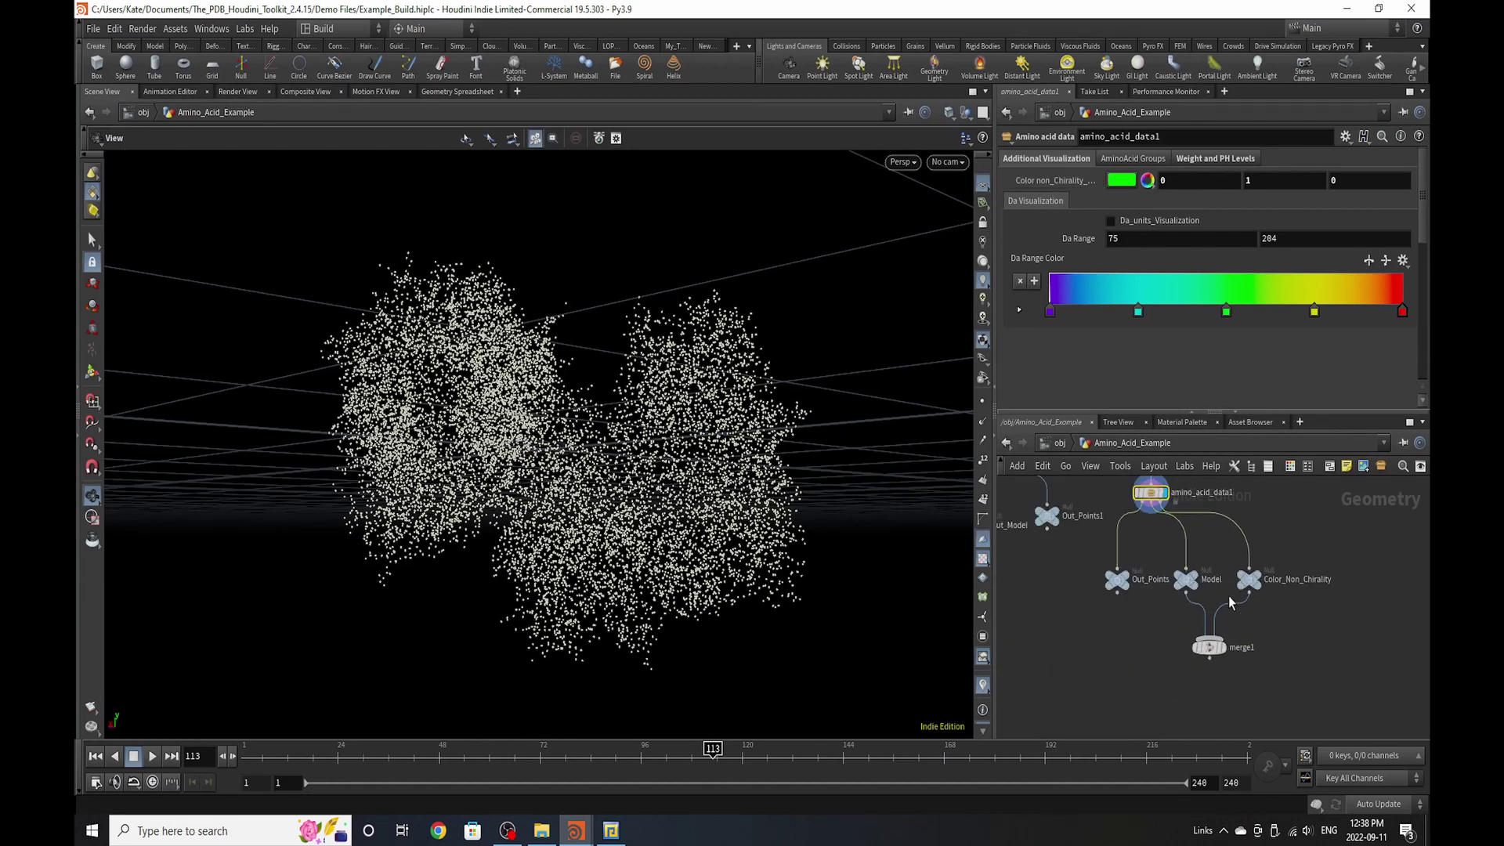
scroll(1136, 580, "up", 4)
mouse_move(1143, 603)
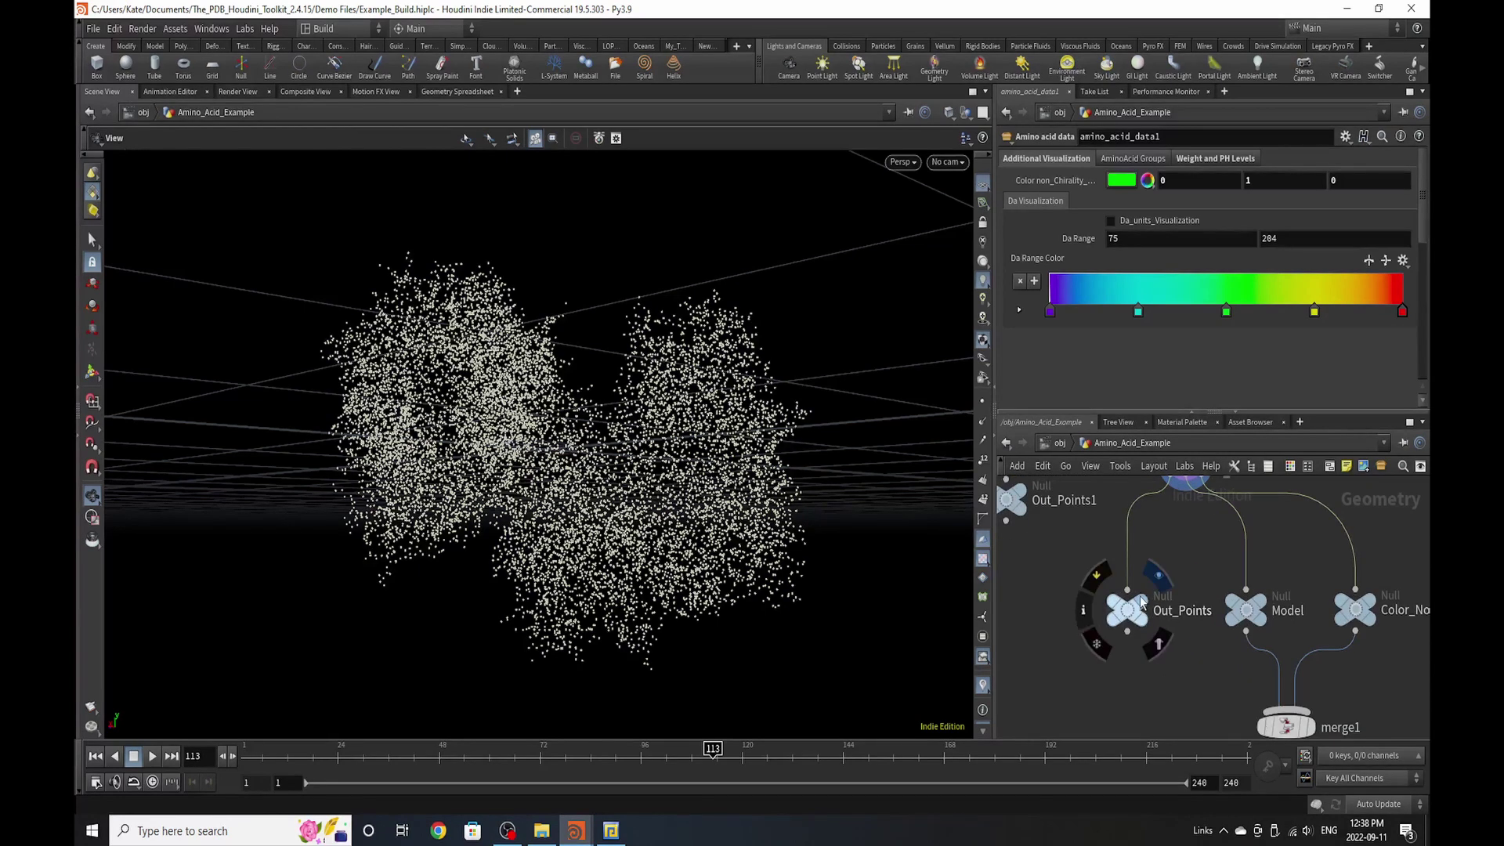
scroll(1144, 608, "down", 3)
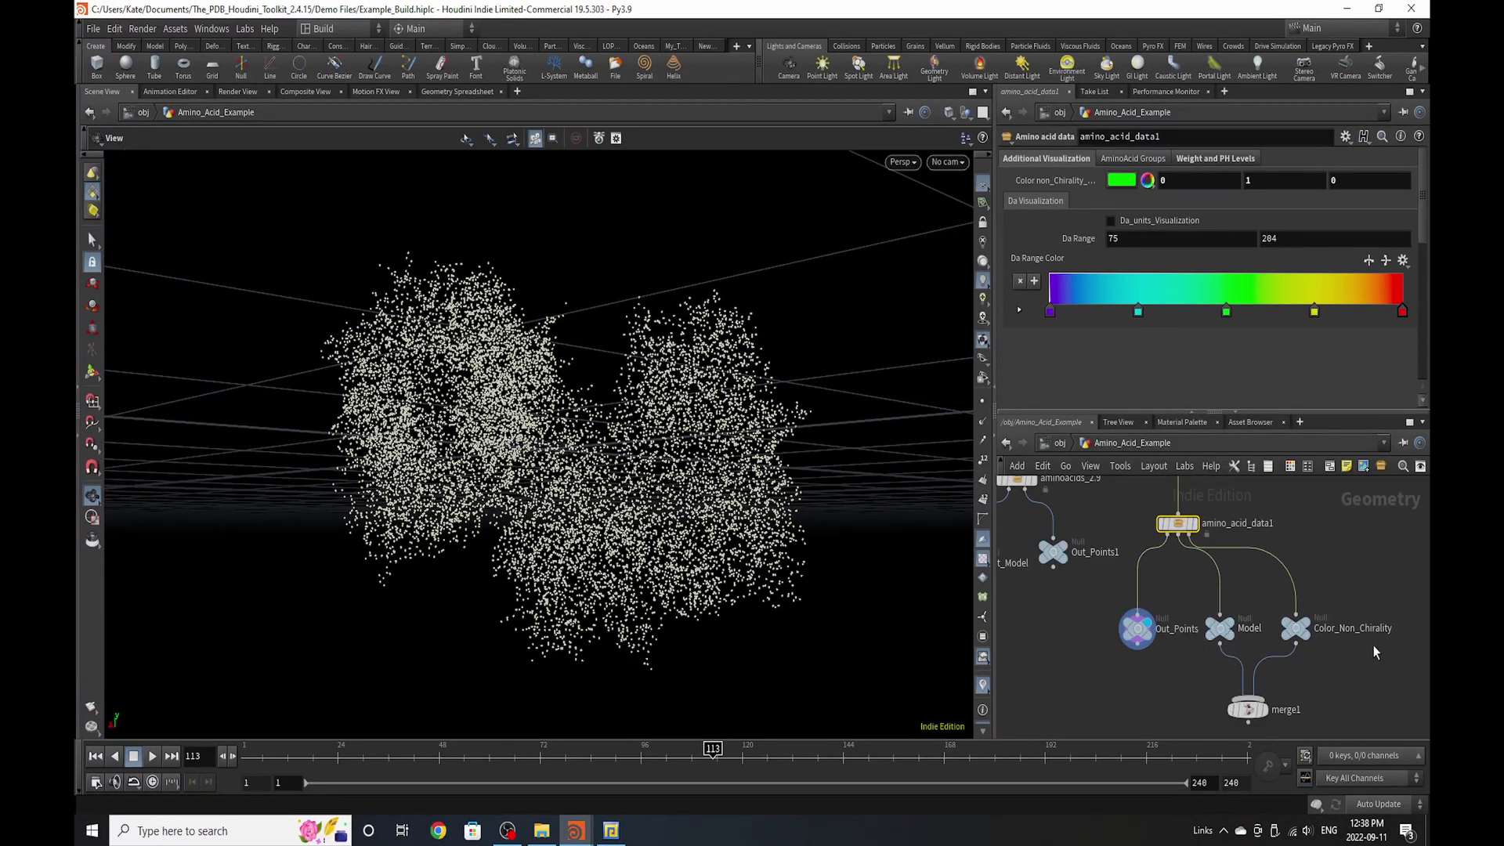
mouse_move(1138, 637)
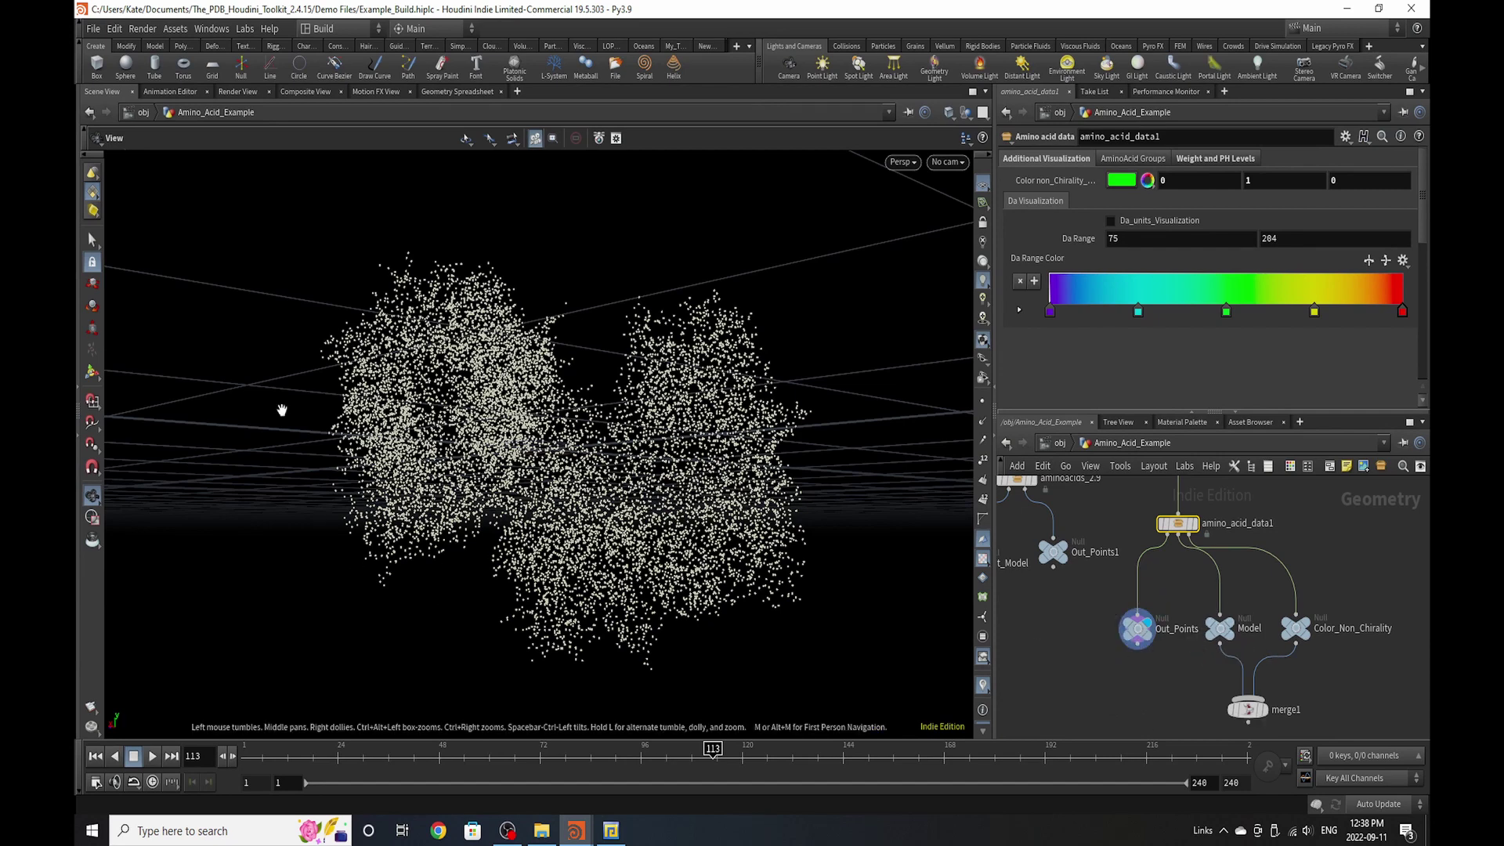
left_click(1239, 625)
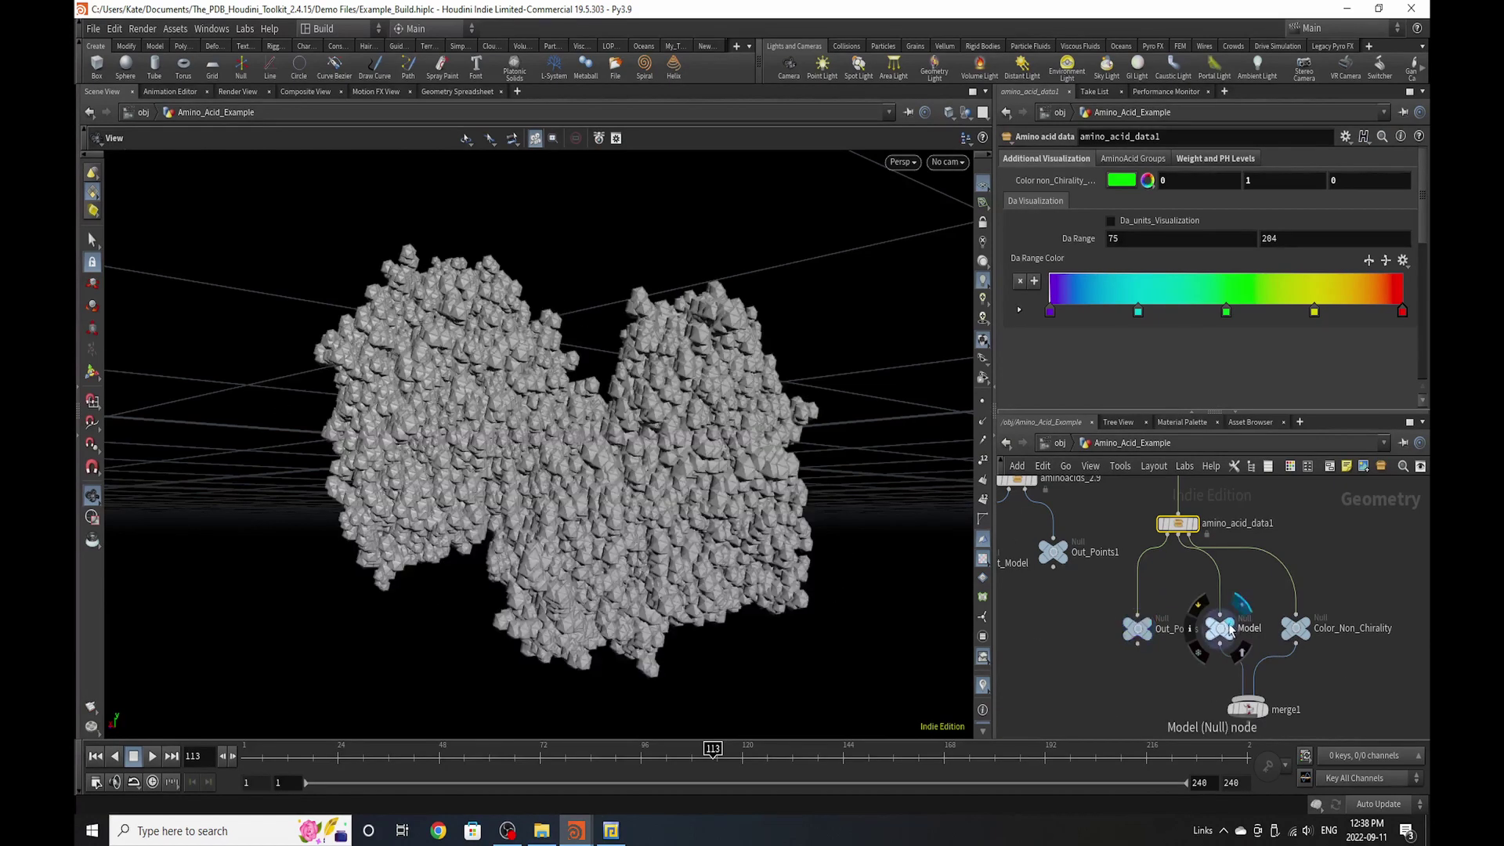
left_click(1222, 629)
left_click_drag(588, 465, 540, 443)
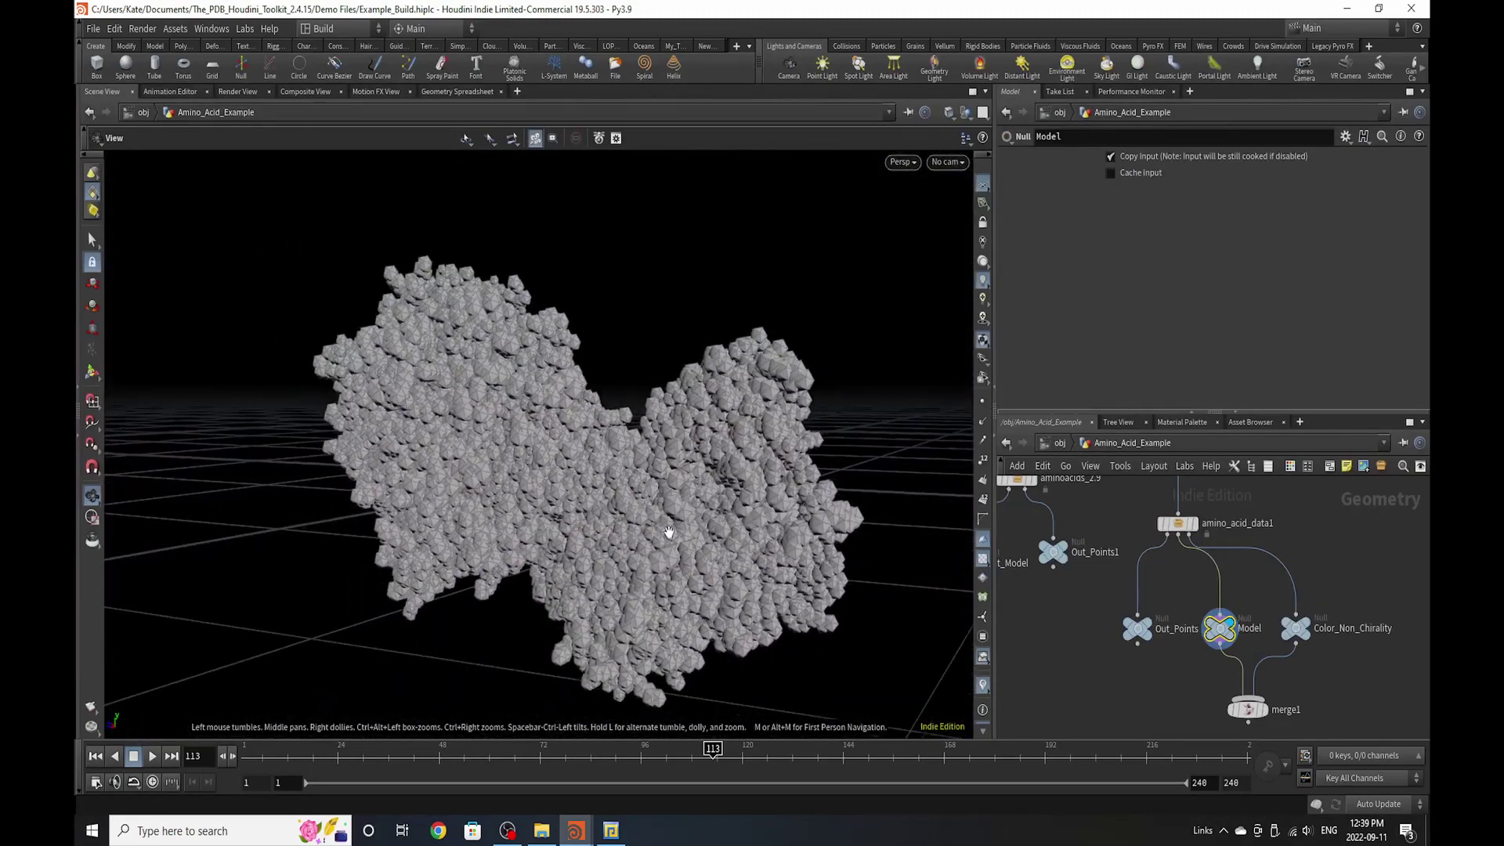
- Display the Color_Non_Chirality output, inspect its green rings from another angle, and show the amino_acid_data1 parameters
left_click(1308, 628)
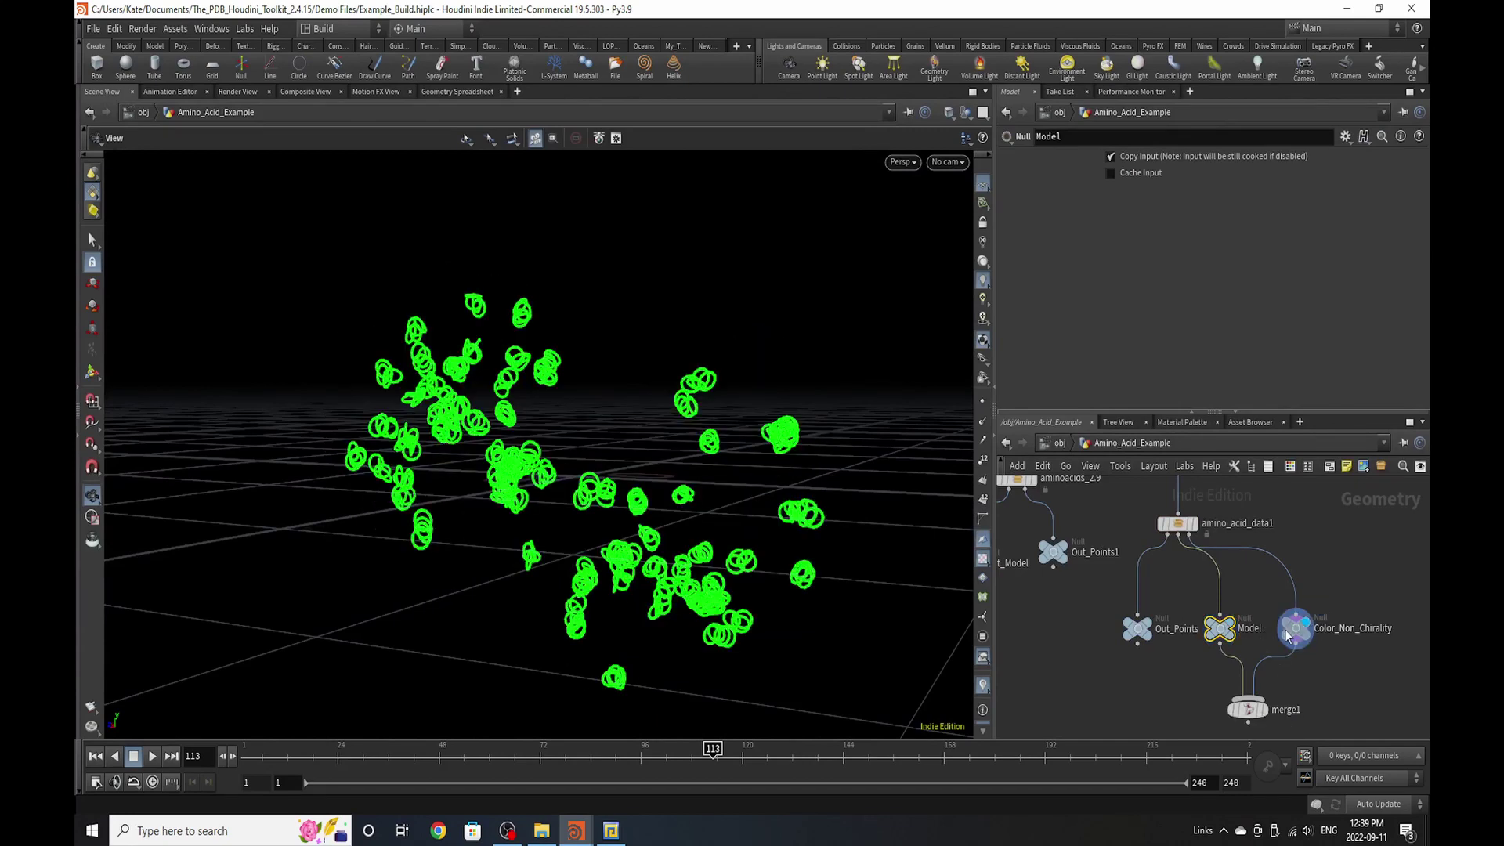
left_click_drag(674, 501, 694, 471)
scroll(1145, 587, "down", 2)
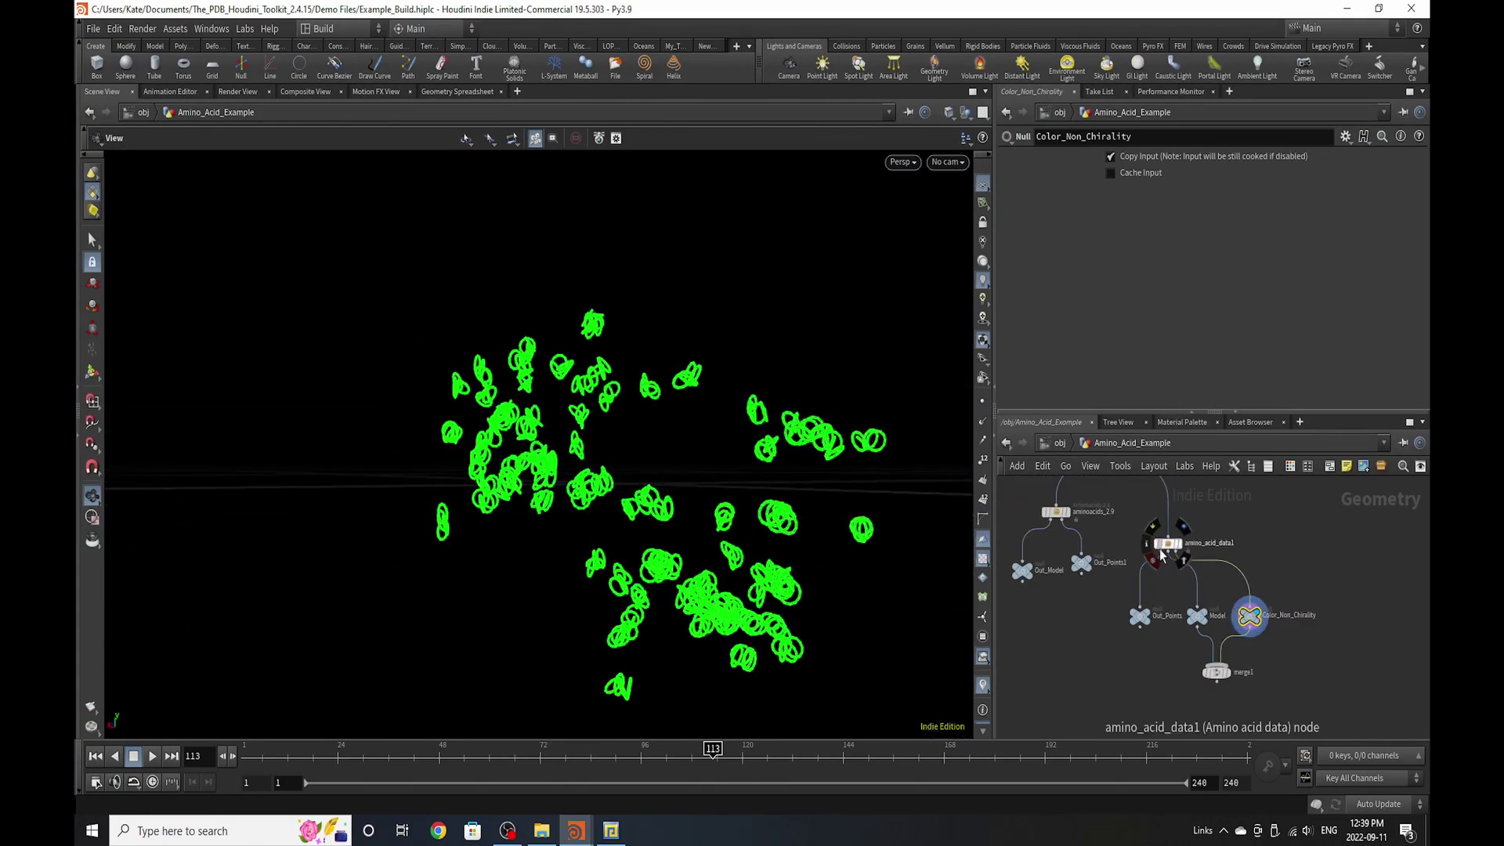
left_click(1165, 546)
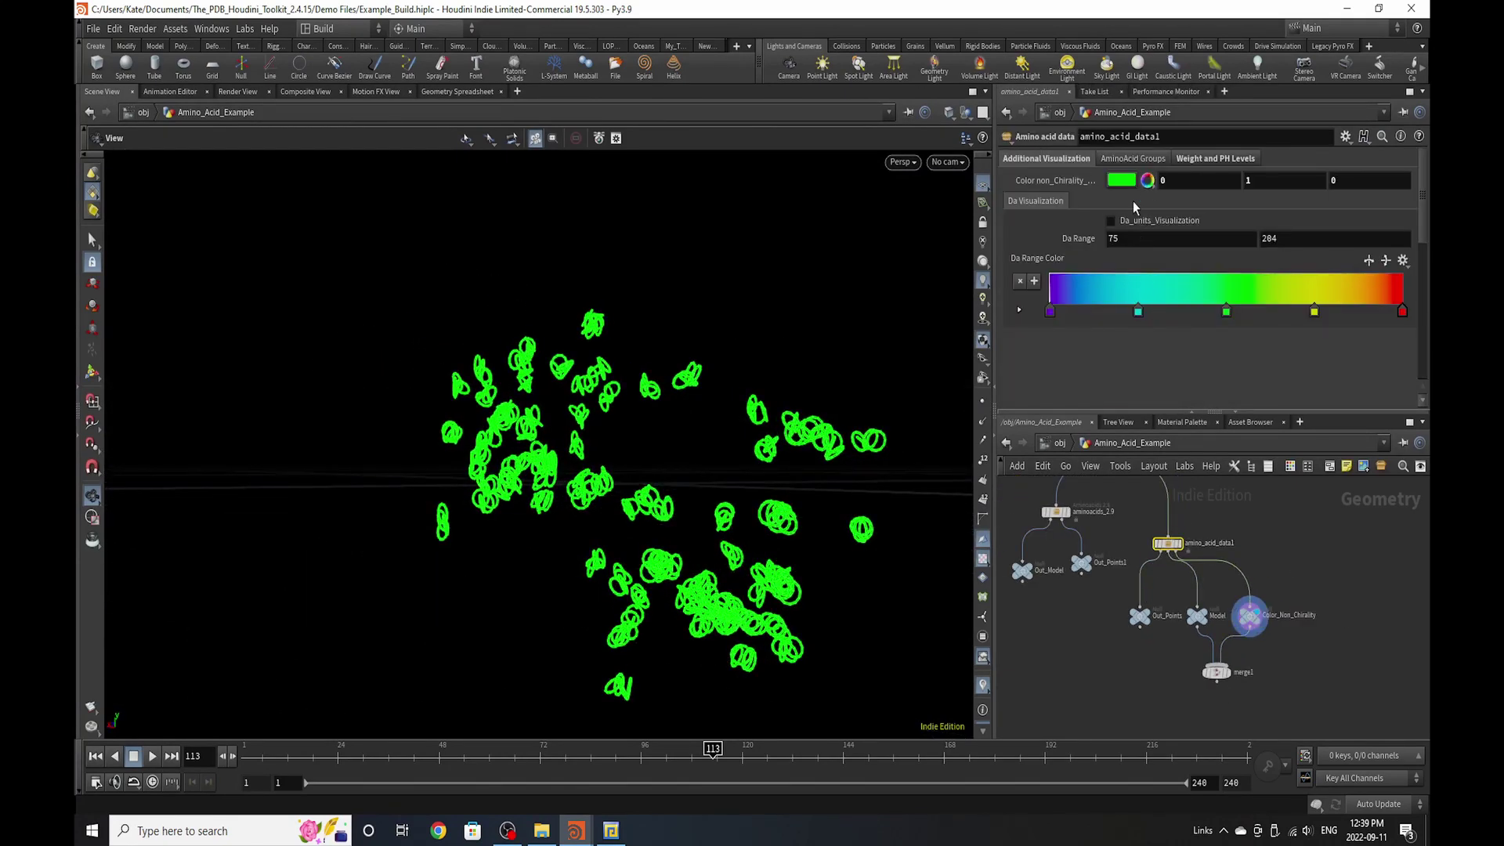
- Display merge1 and turn on Da_units_Visualization for amino_acid_data1, inspecting the coloured model and rings up close
left_click(1227, 673)
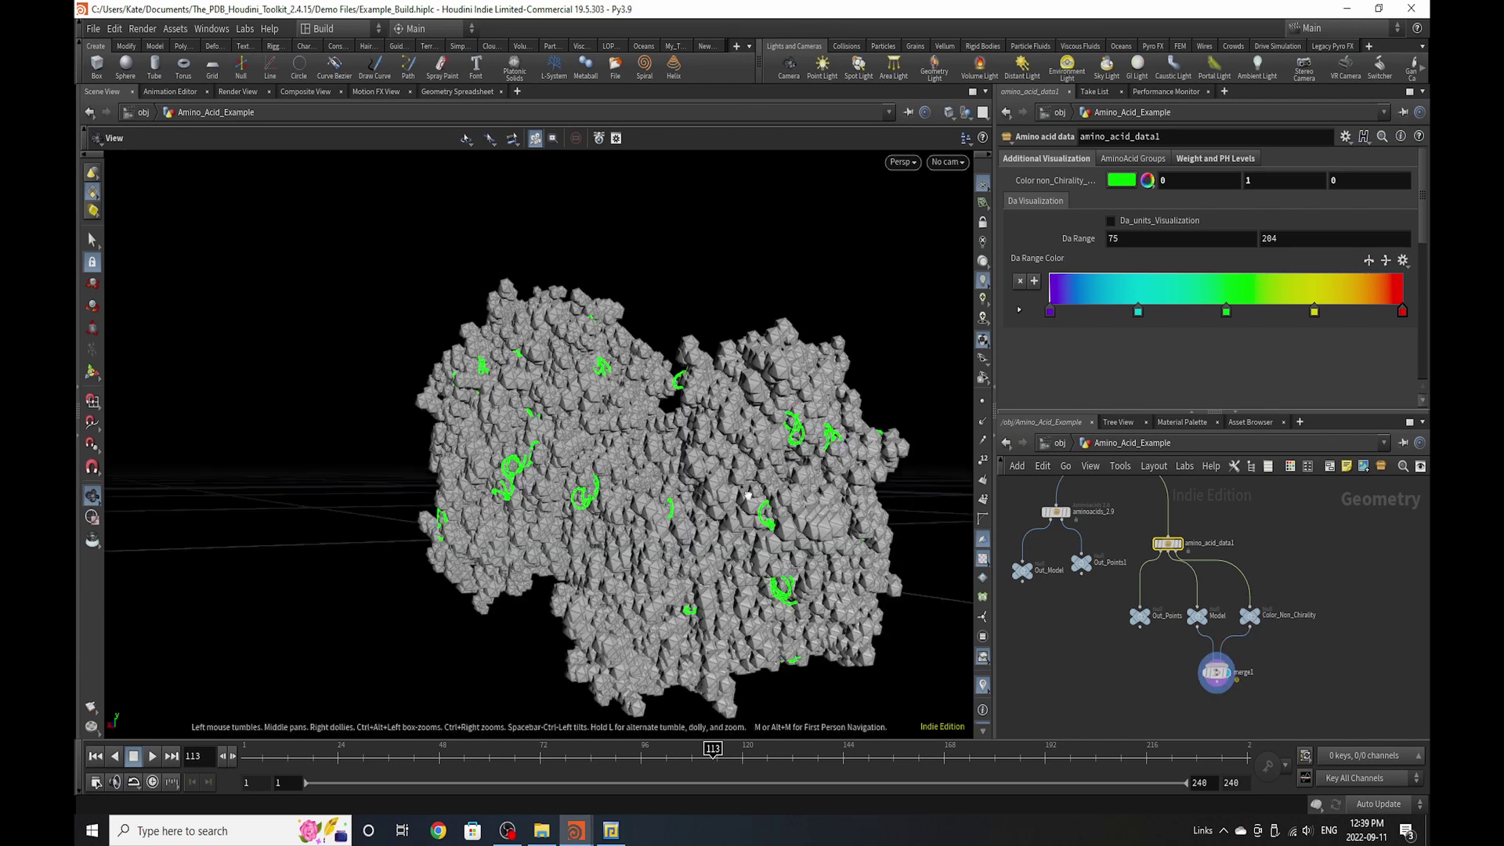
left_click_drag(861, 501, 850, 489)
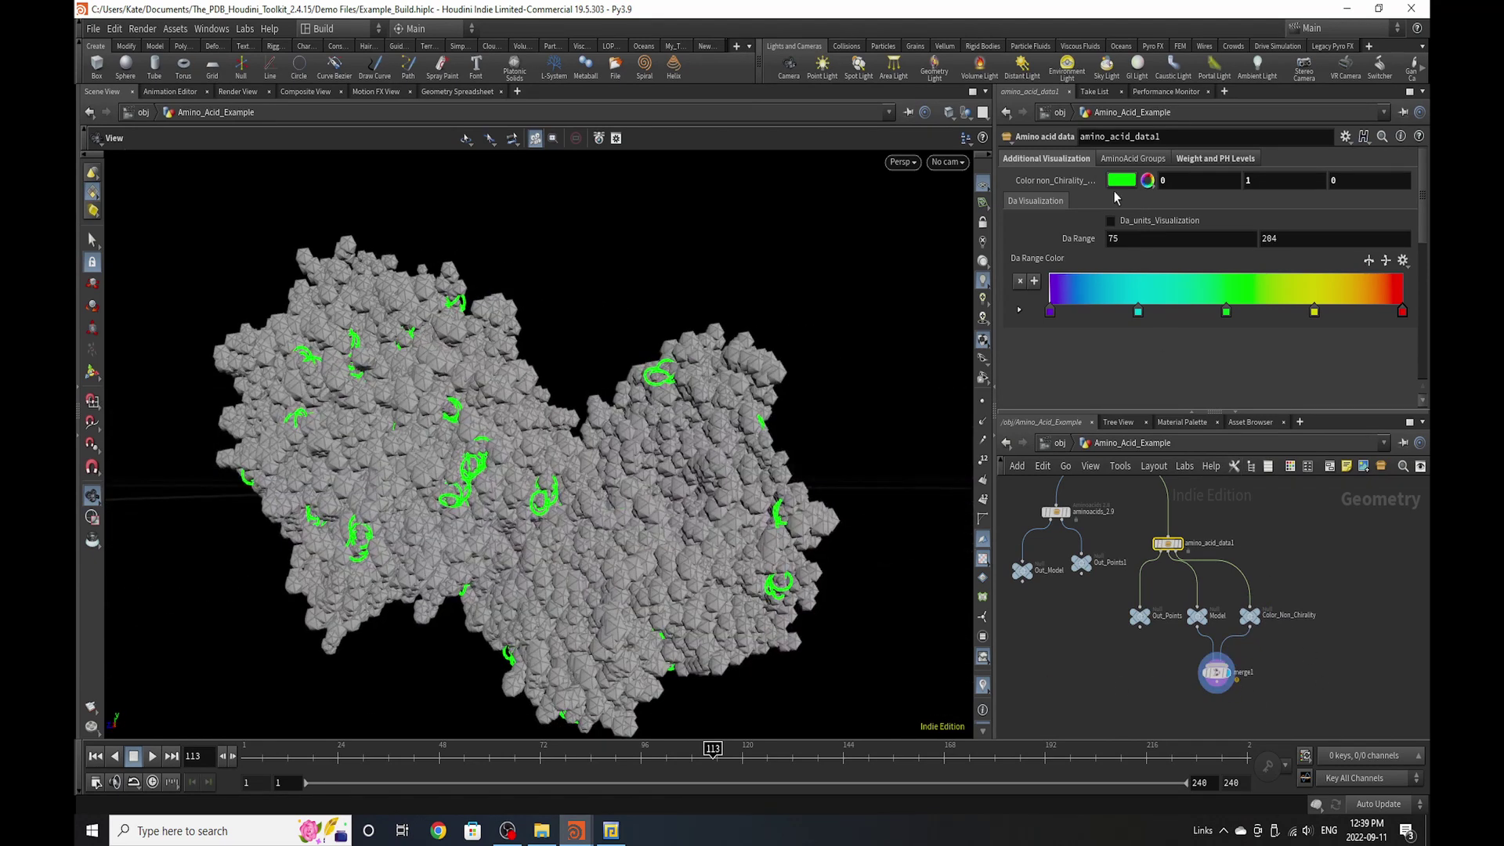
left_click(1110, 220)
scroll(891, 421, "up", 10)
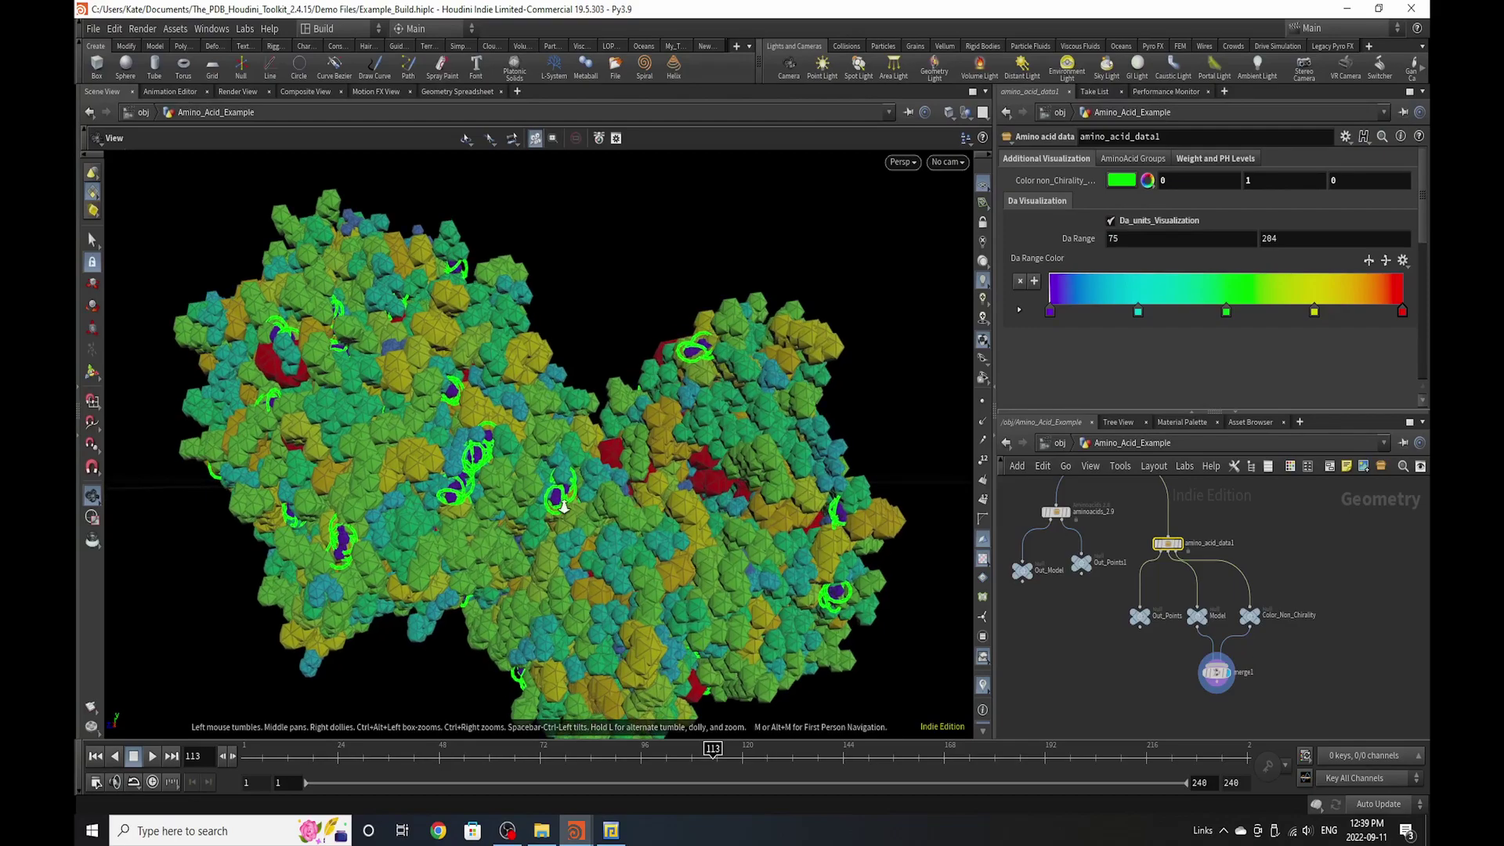
scroll(892, 421, "down", 10)
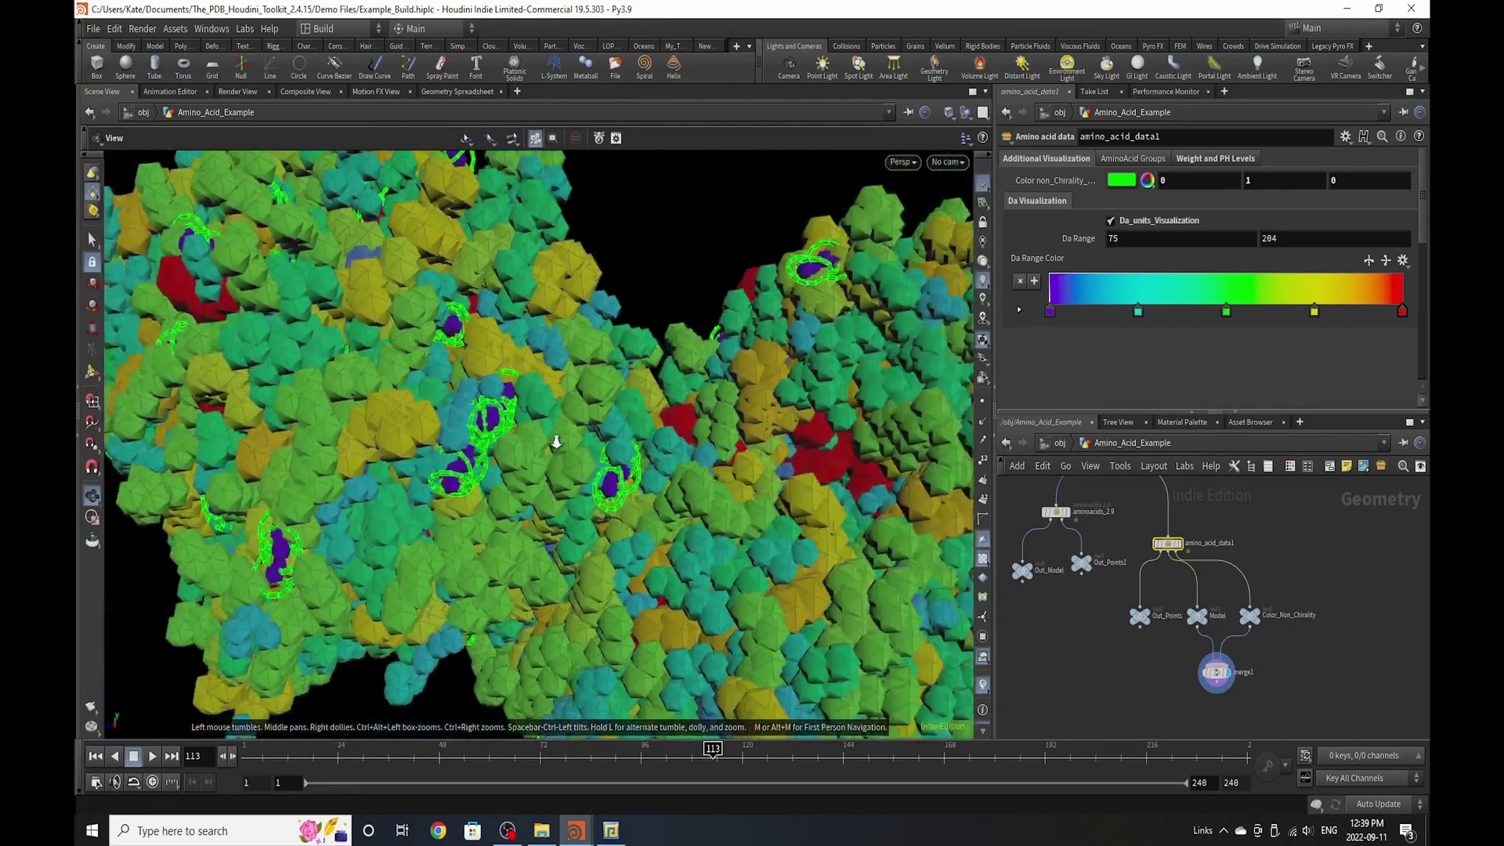
left_click_drag(632, 329, 558, 368)
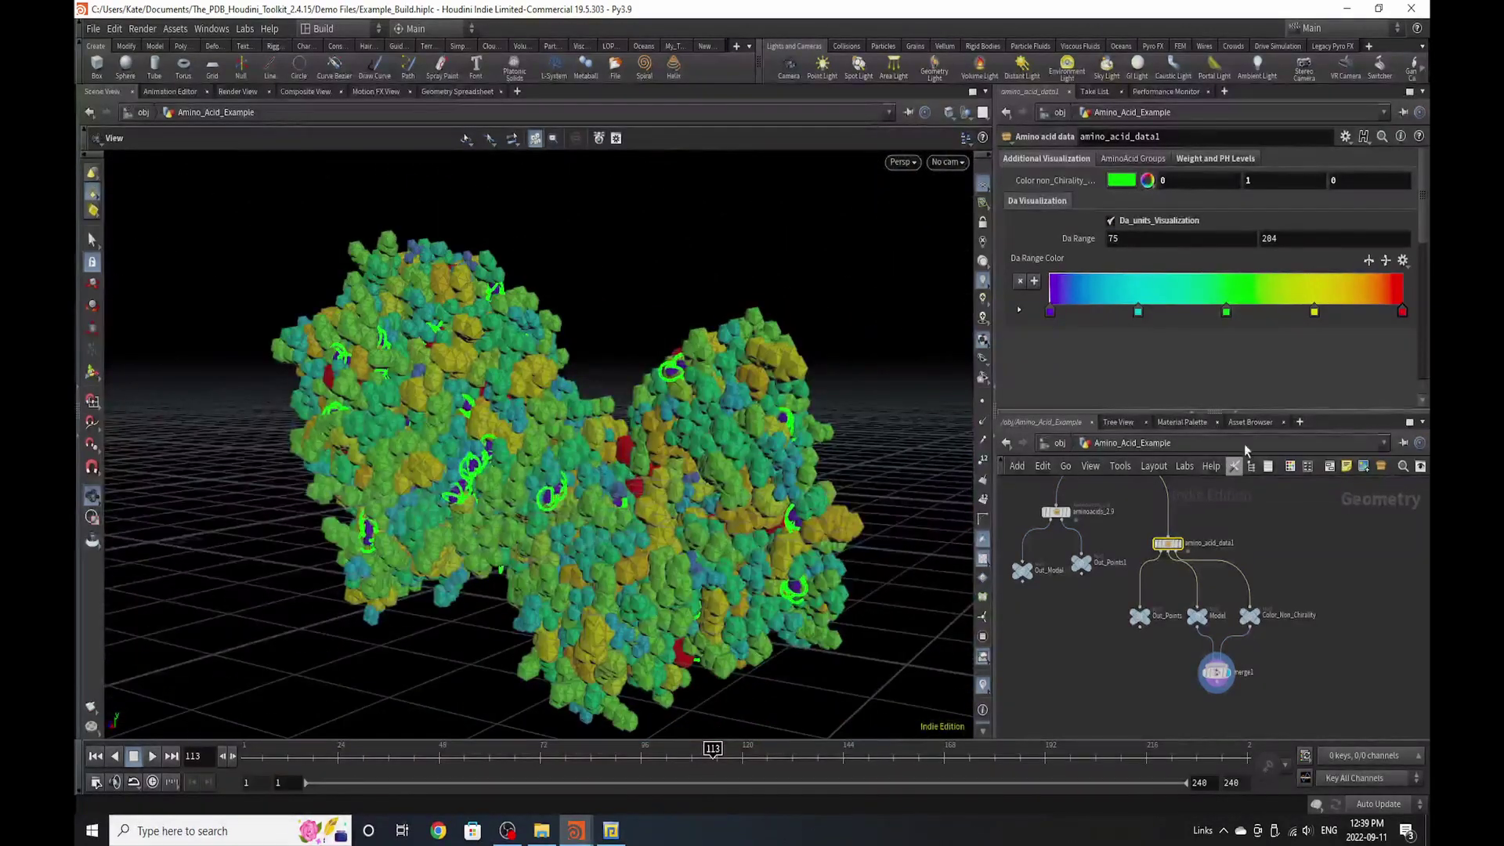
scroll(1291, 714, "up", 3)
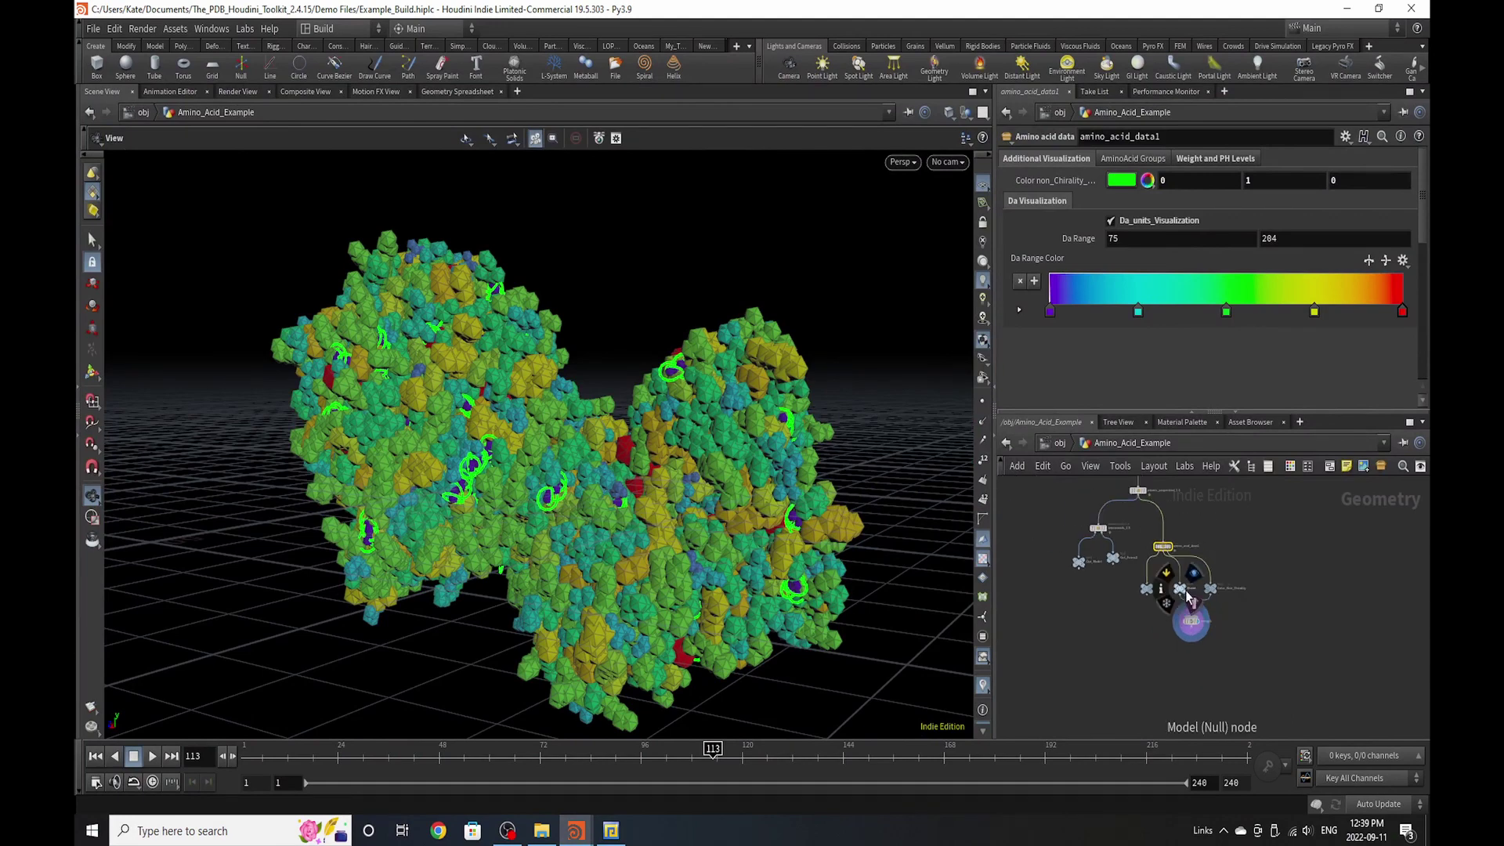
key("Tab")
left_click(542, 831)
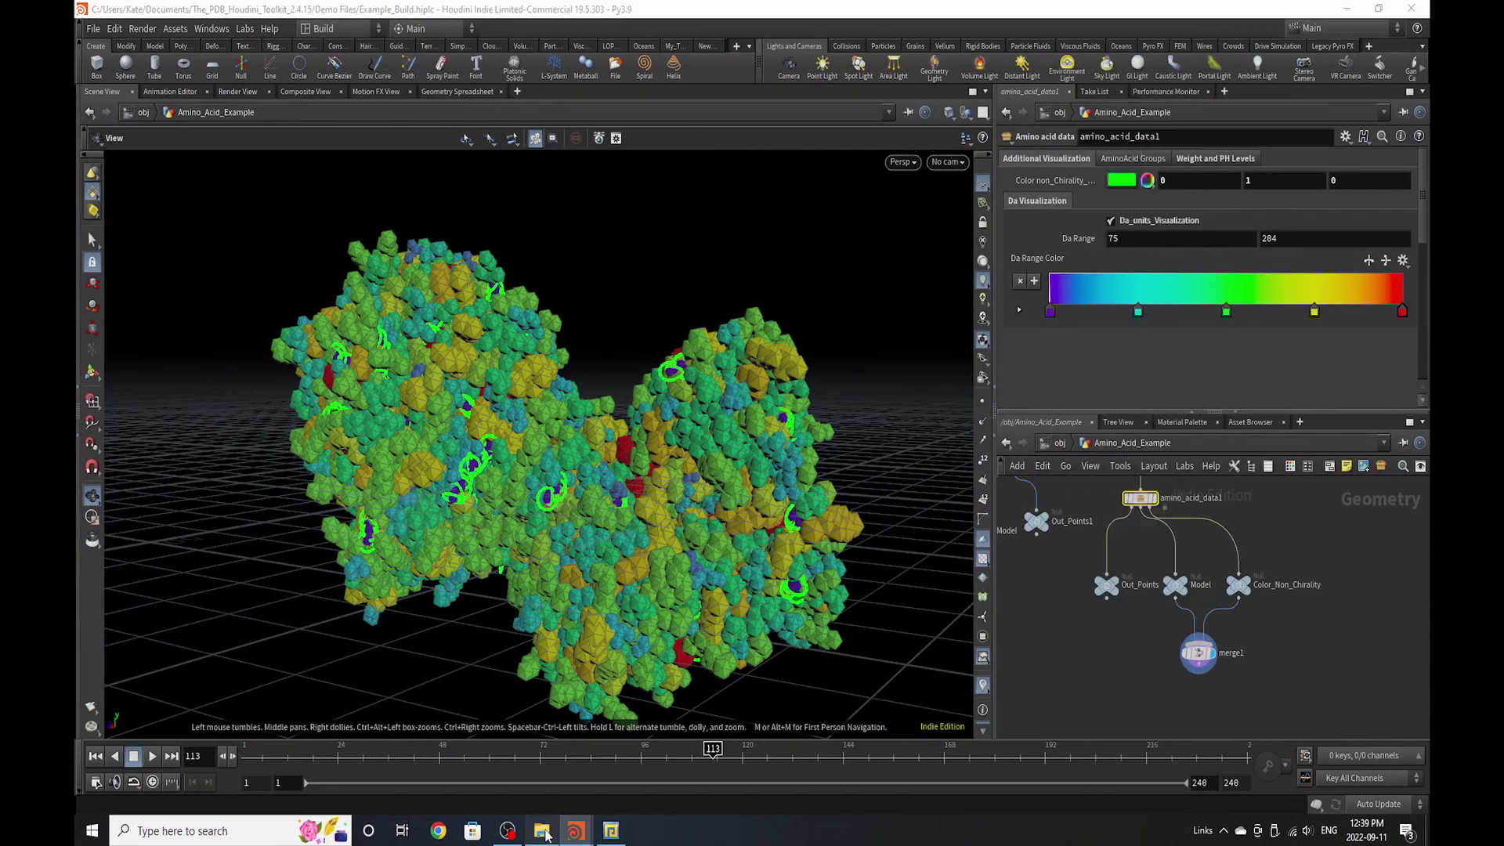
left_click(510, 187)
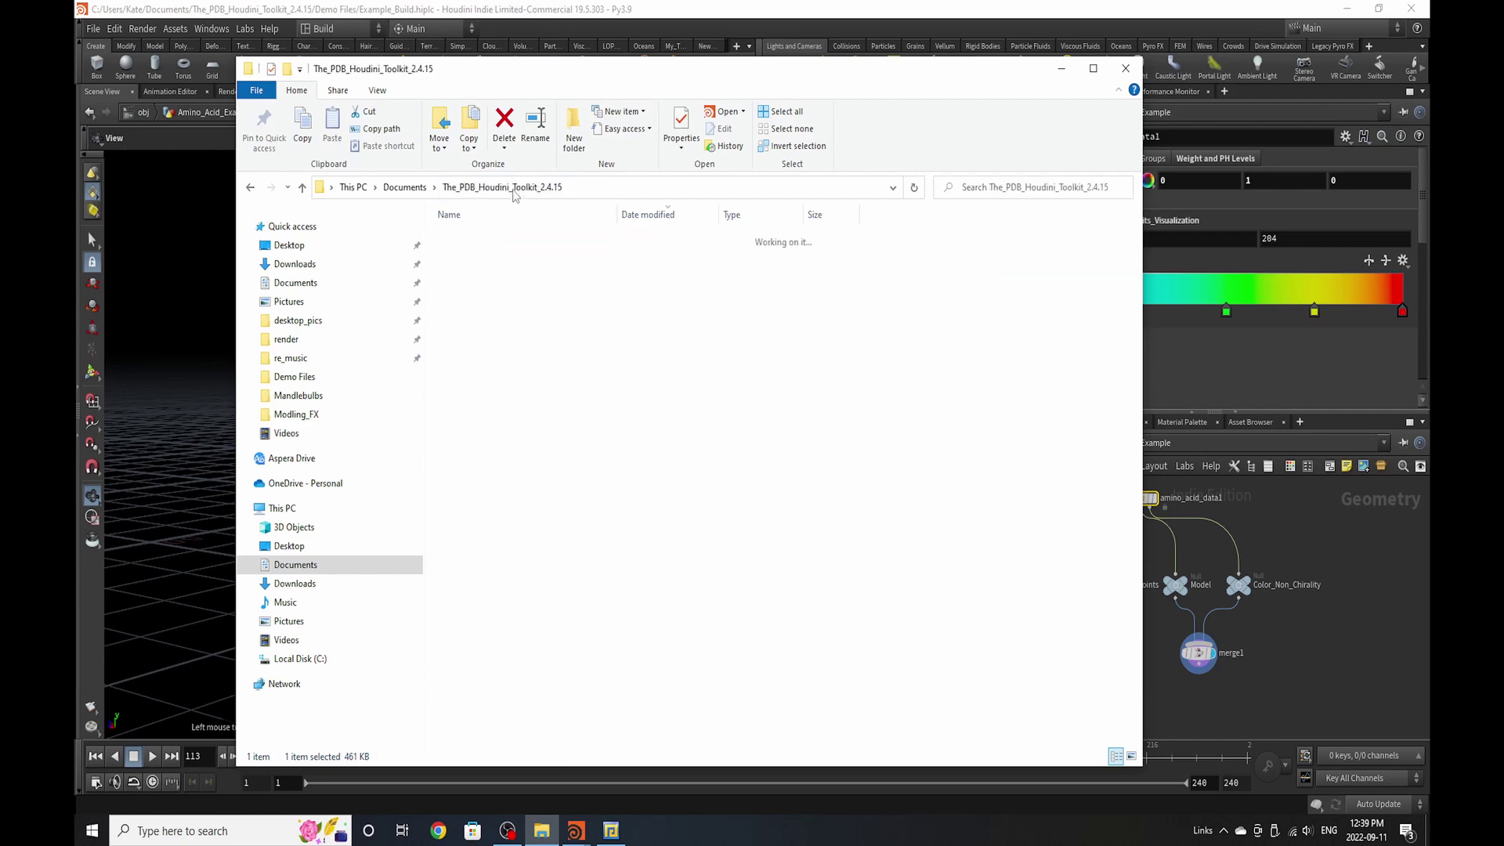
left_click(1215, 680)
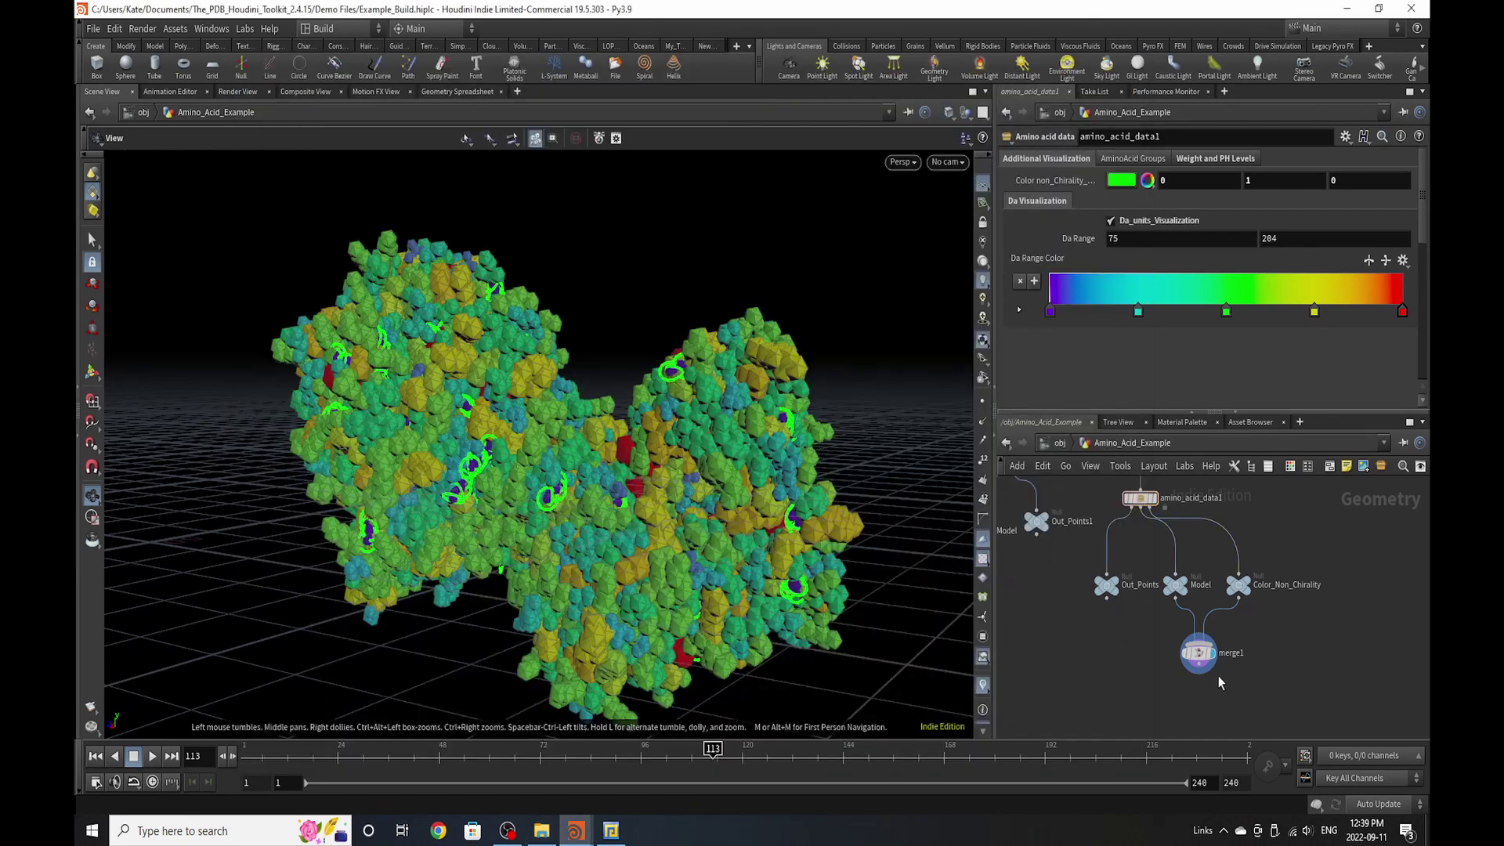
- Add an Amino acid types node to the network in the free space near the Out_Points null
key("Tab")
type("amin")
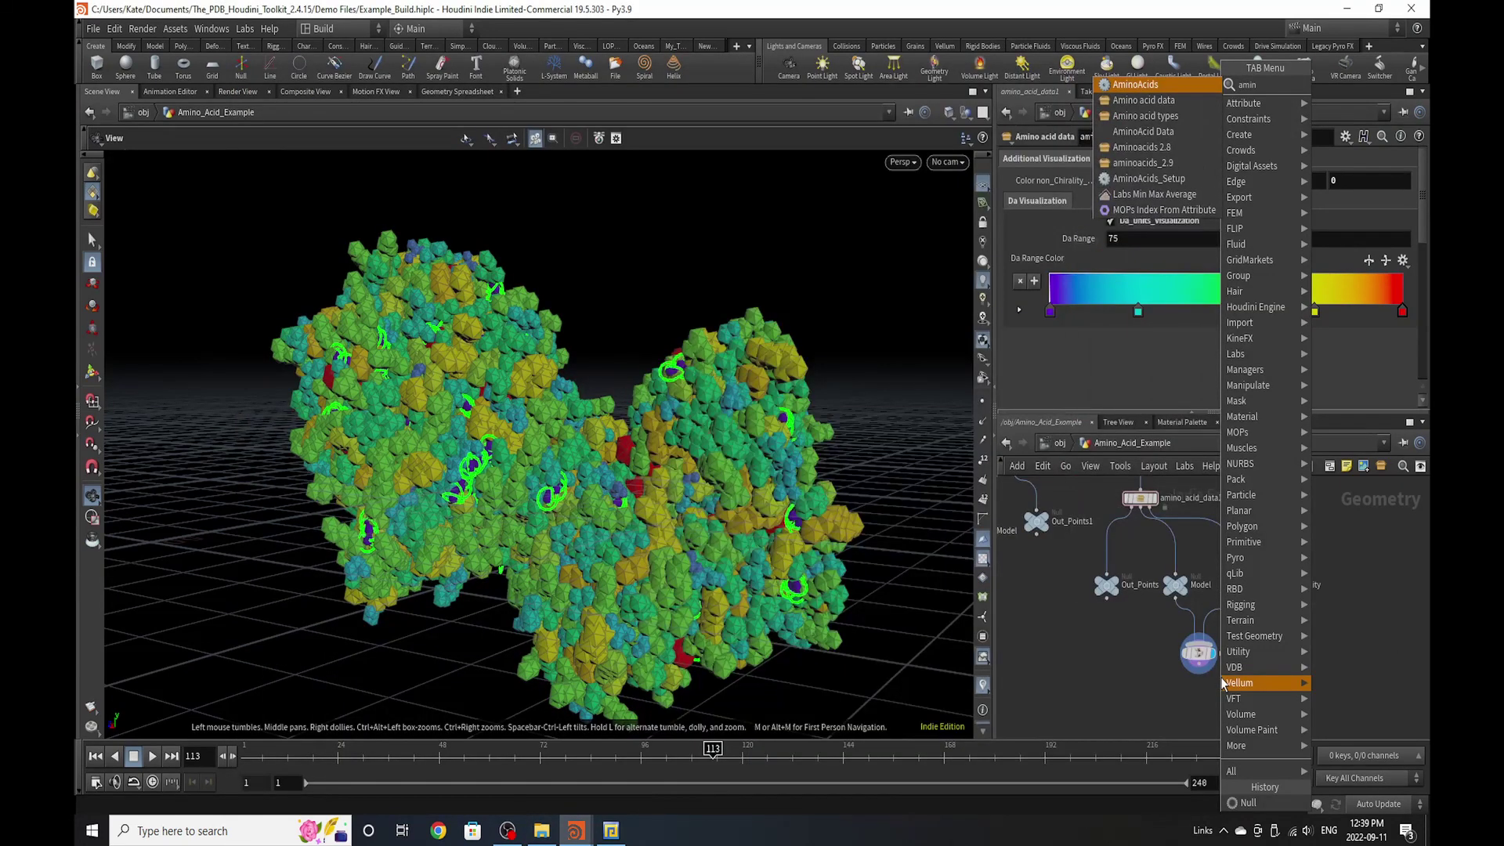
left_click(1145, 116)
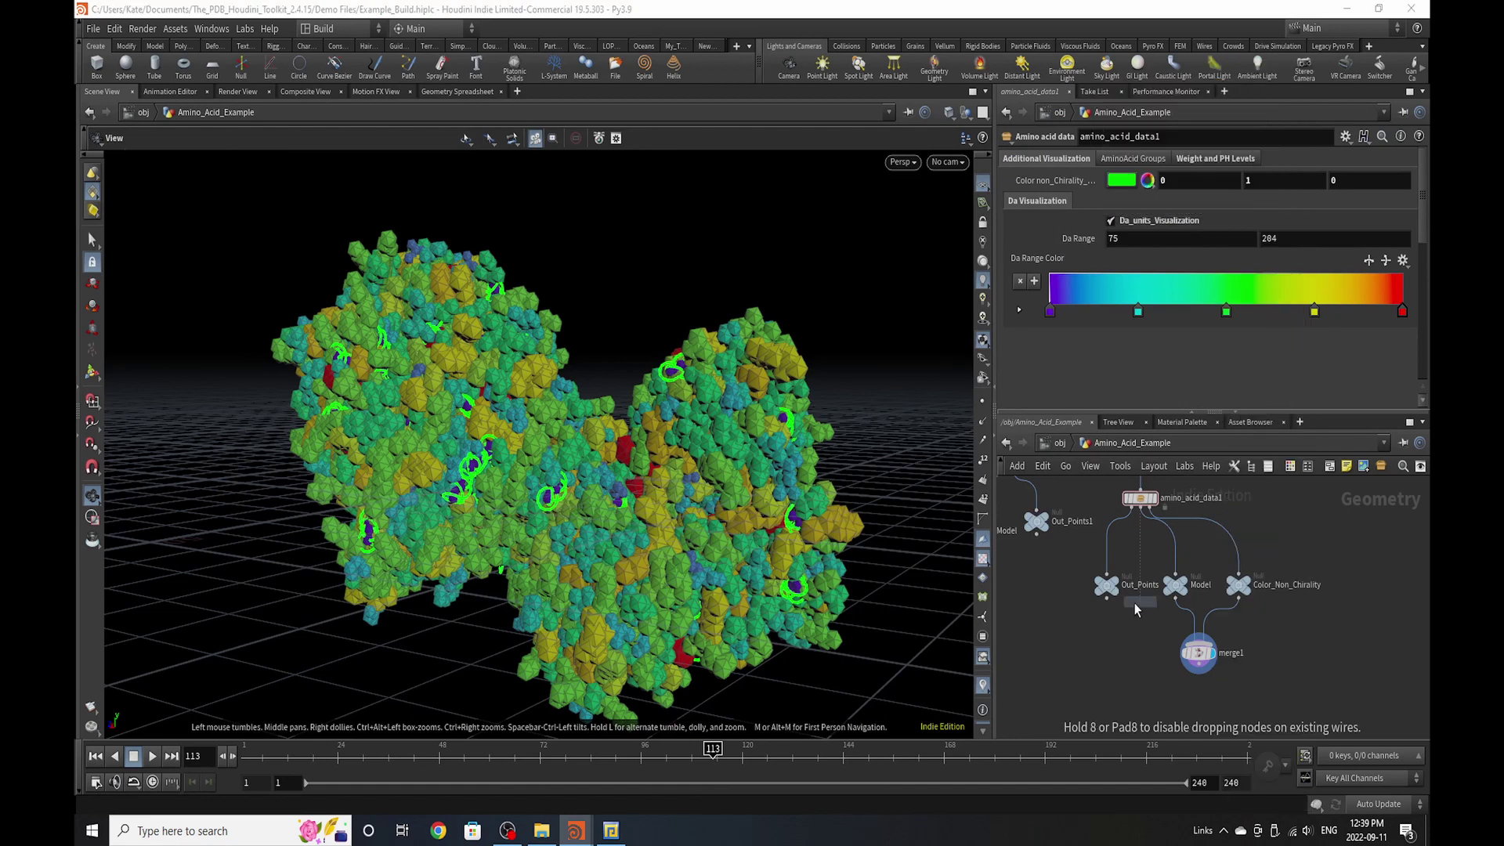
left_click(1070, 576)
left_click(1100, 649)
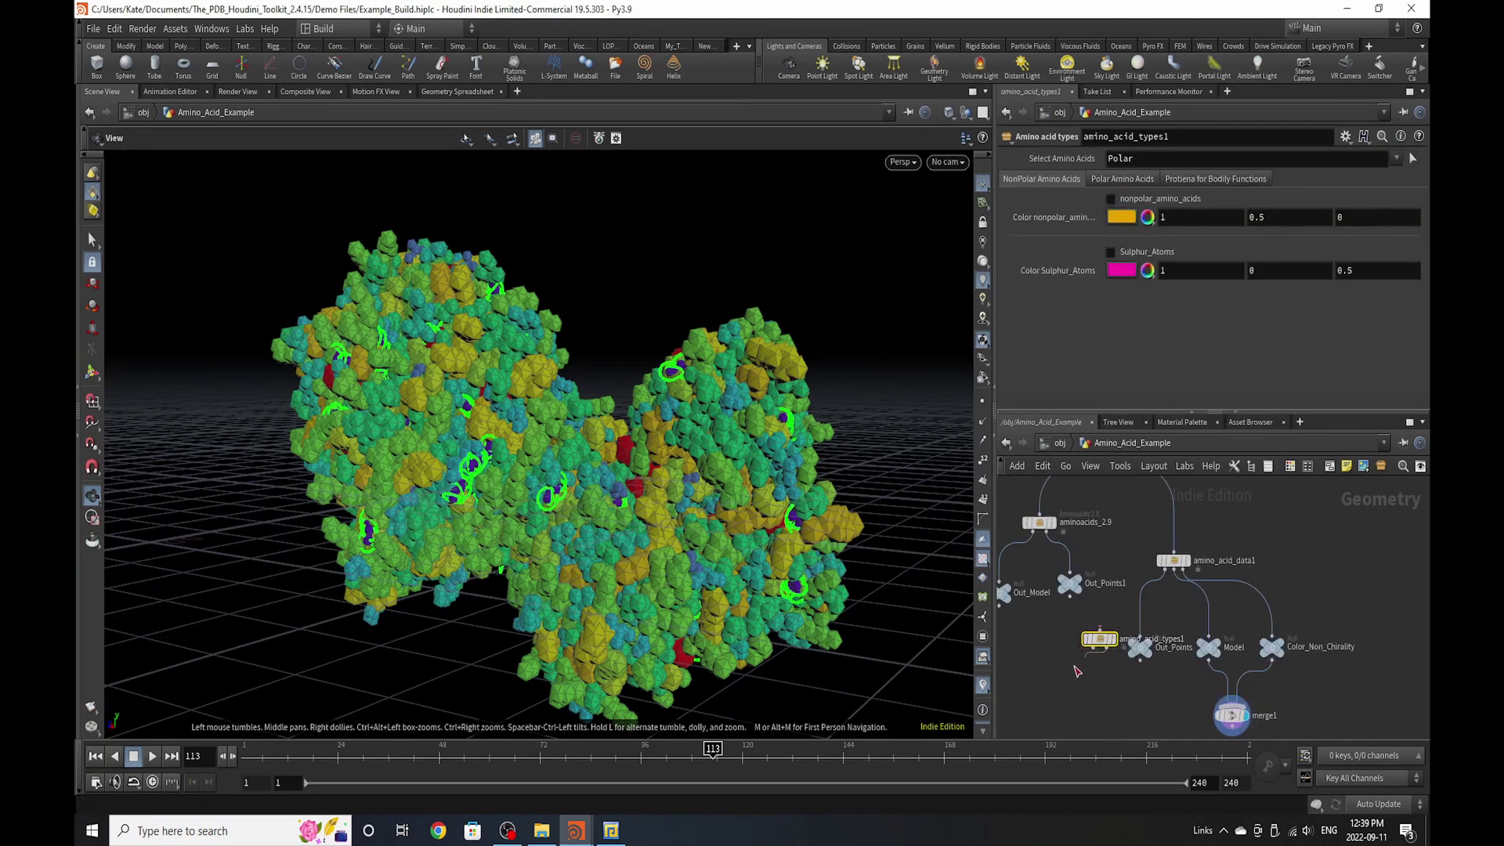
- Connect the atomic_properities_1.5 output to amino_acid_types1, display the new node, and move it clear of Out_Points1
scroll(1128, 675, "down", 4)
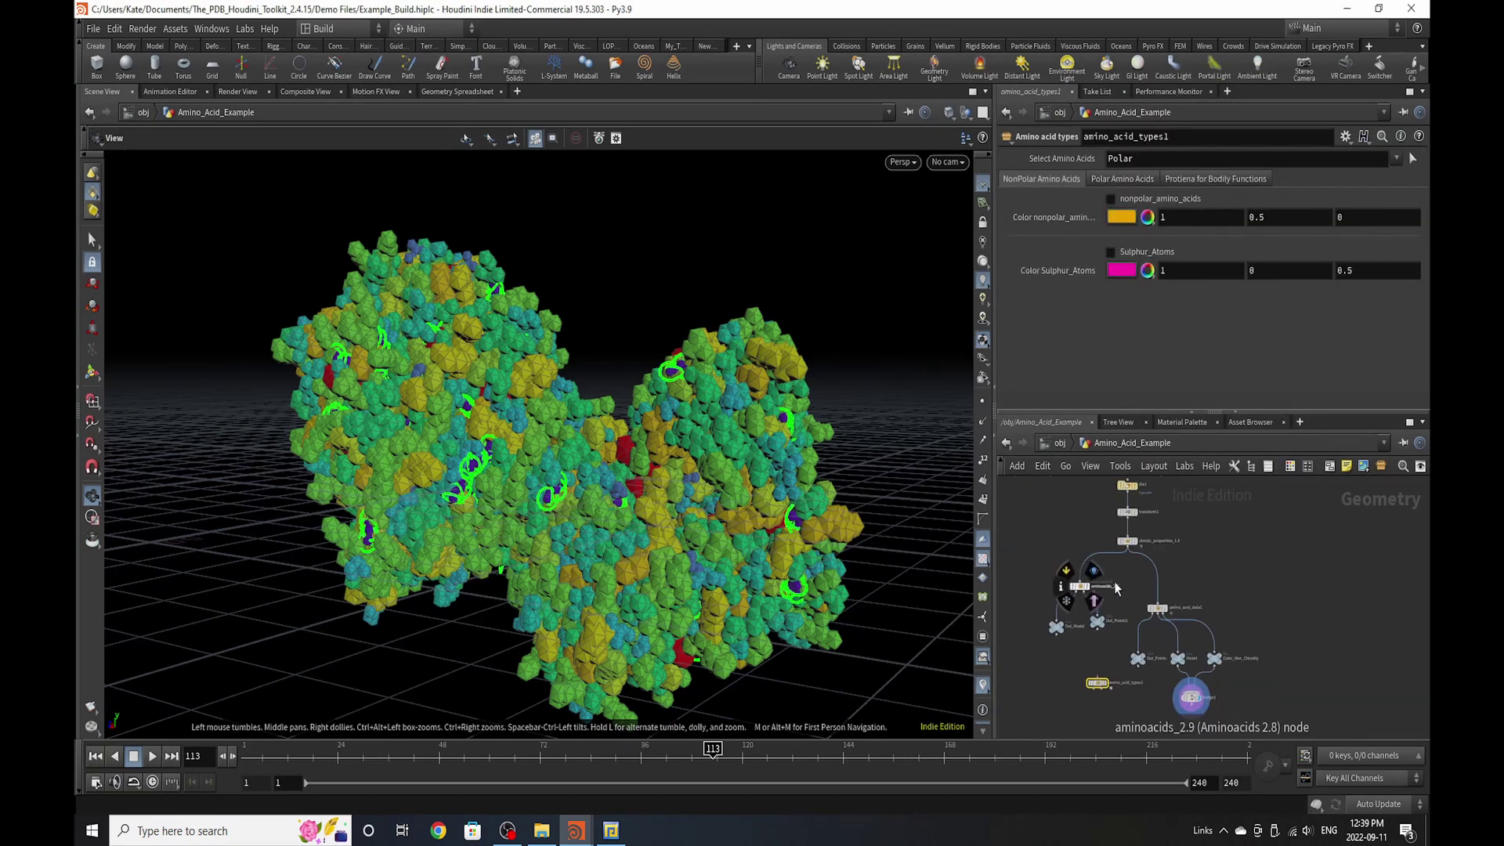
left_click(1133, 553)
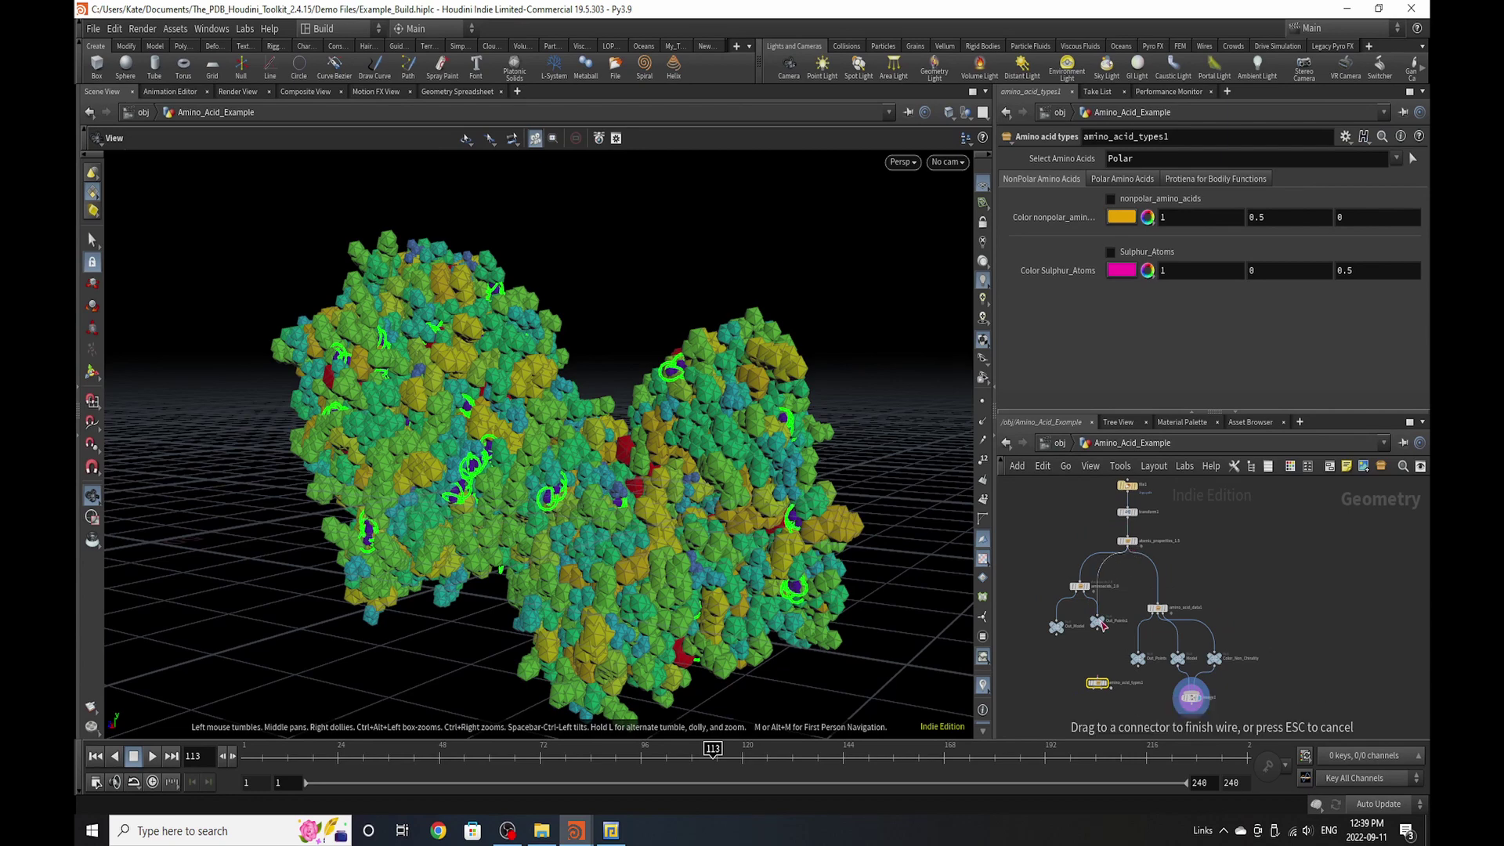
left_click(1097, 678)
scroll(1100, 702, "up", 4)
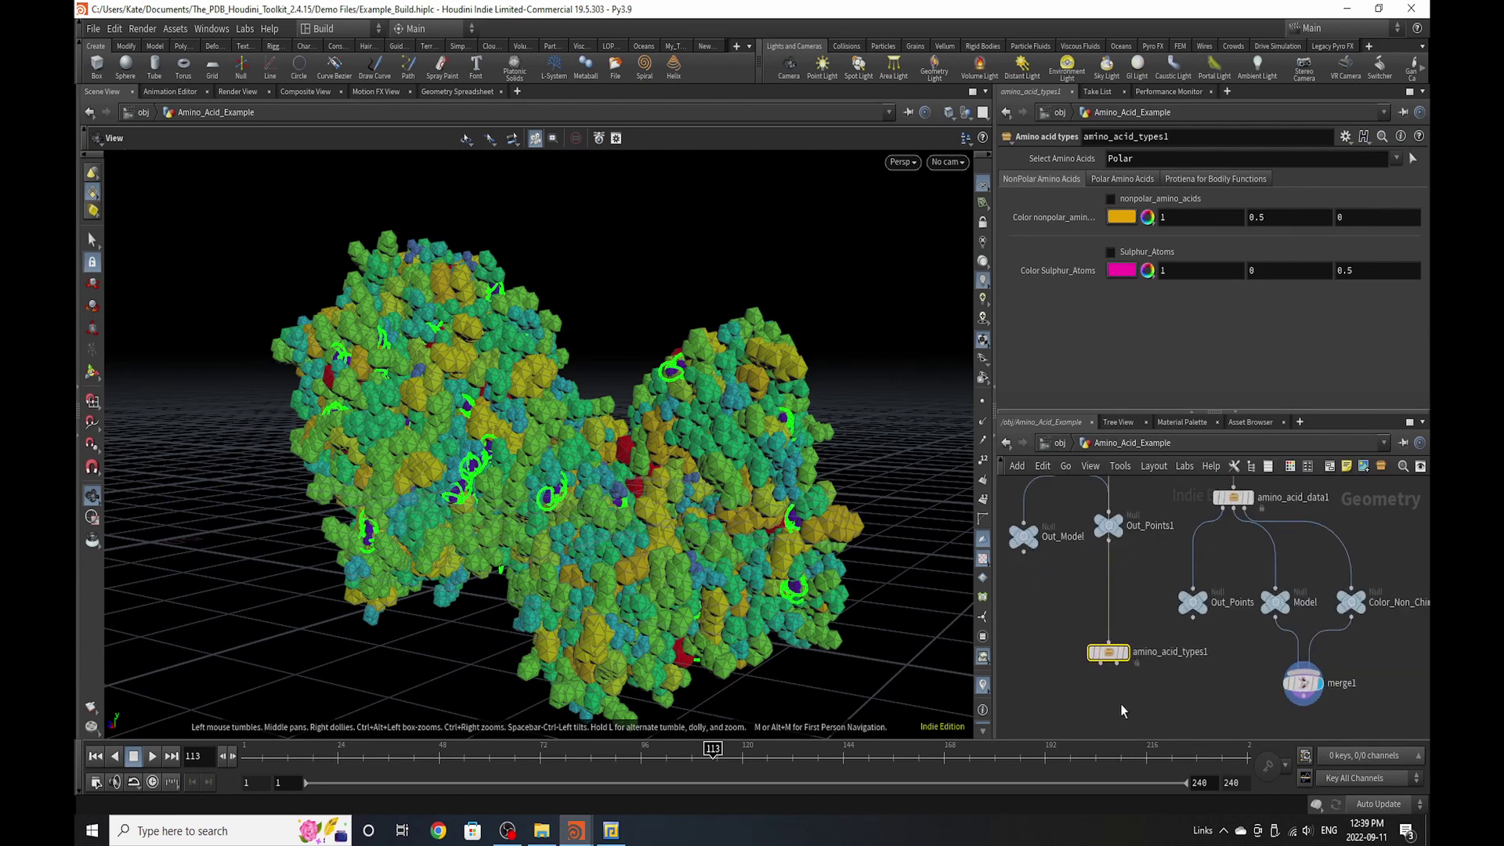
left_click(1126, 658)
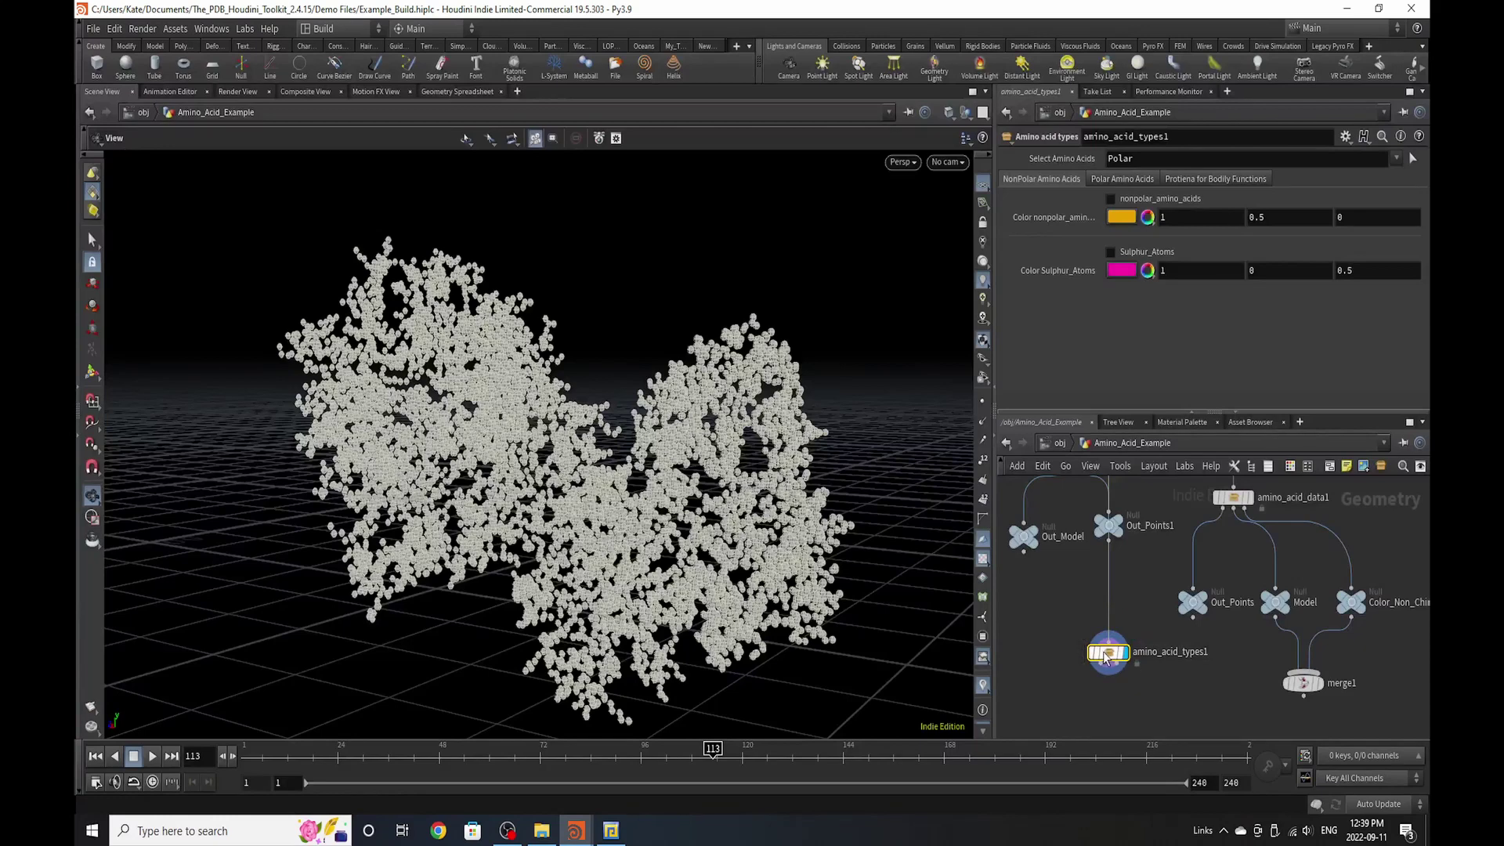
left_click_drag(1126, 658, 1158, 683)
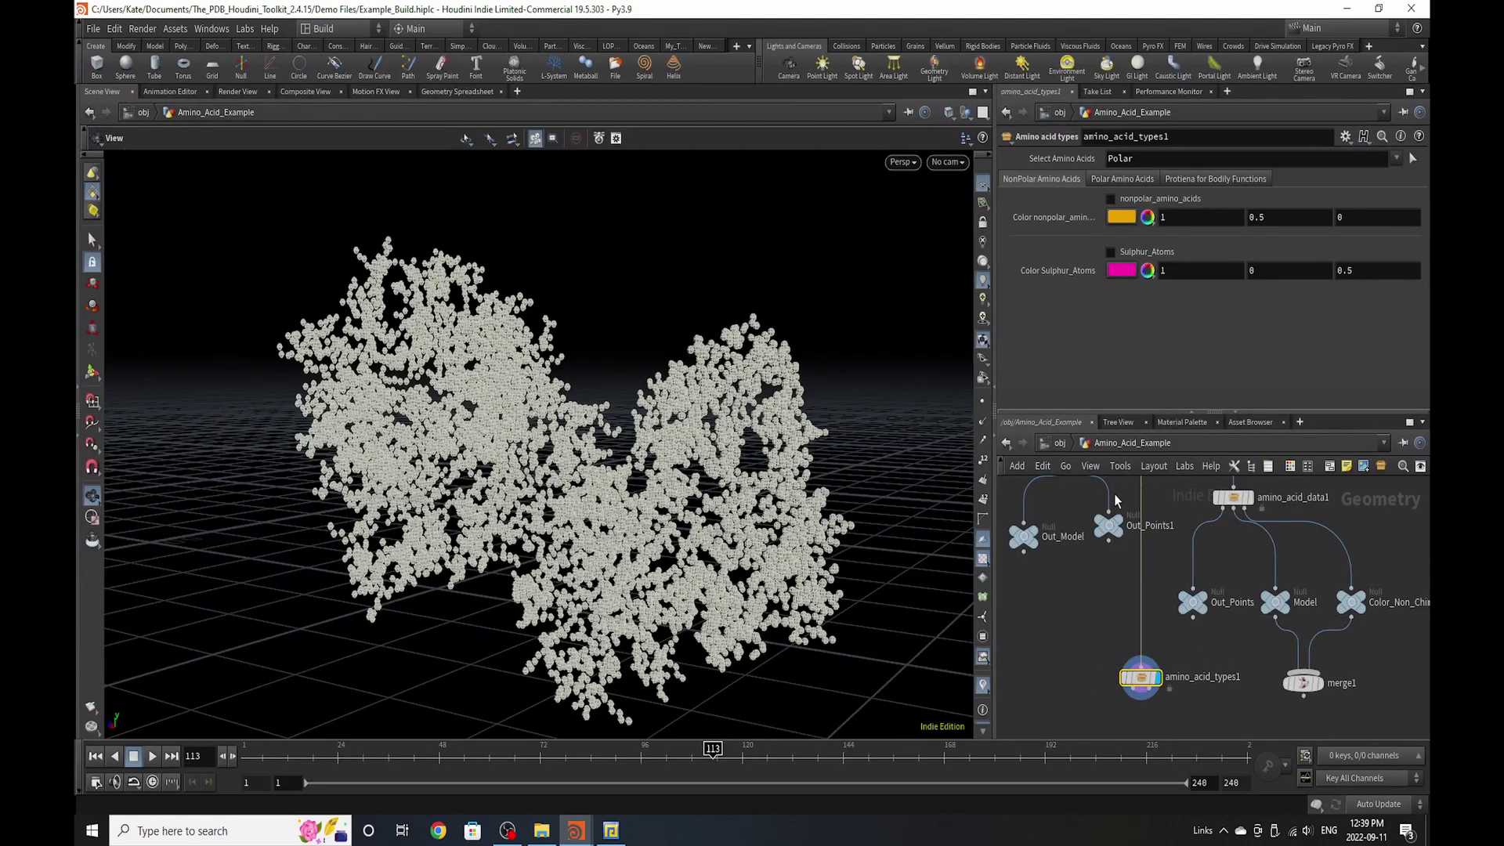
- Preview the Sulphur_Atoms and nonpolar_amino_acids colouring of amino_acid_types1 one at a time, leaving both switched off
left_click(1170, 254)
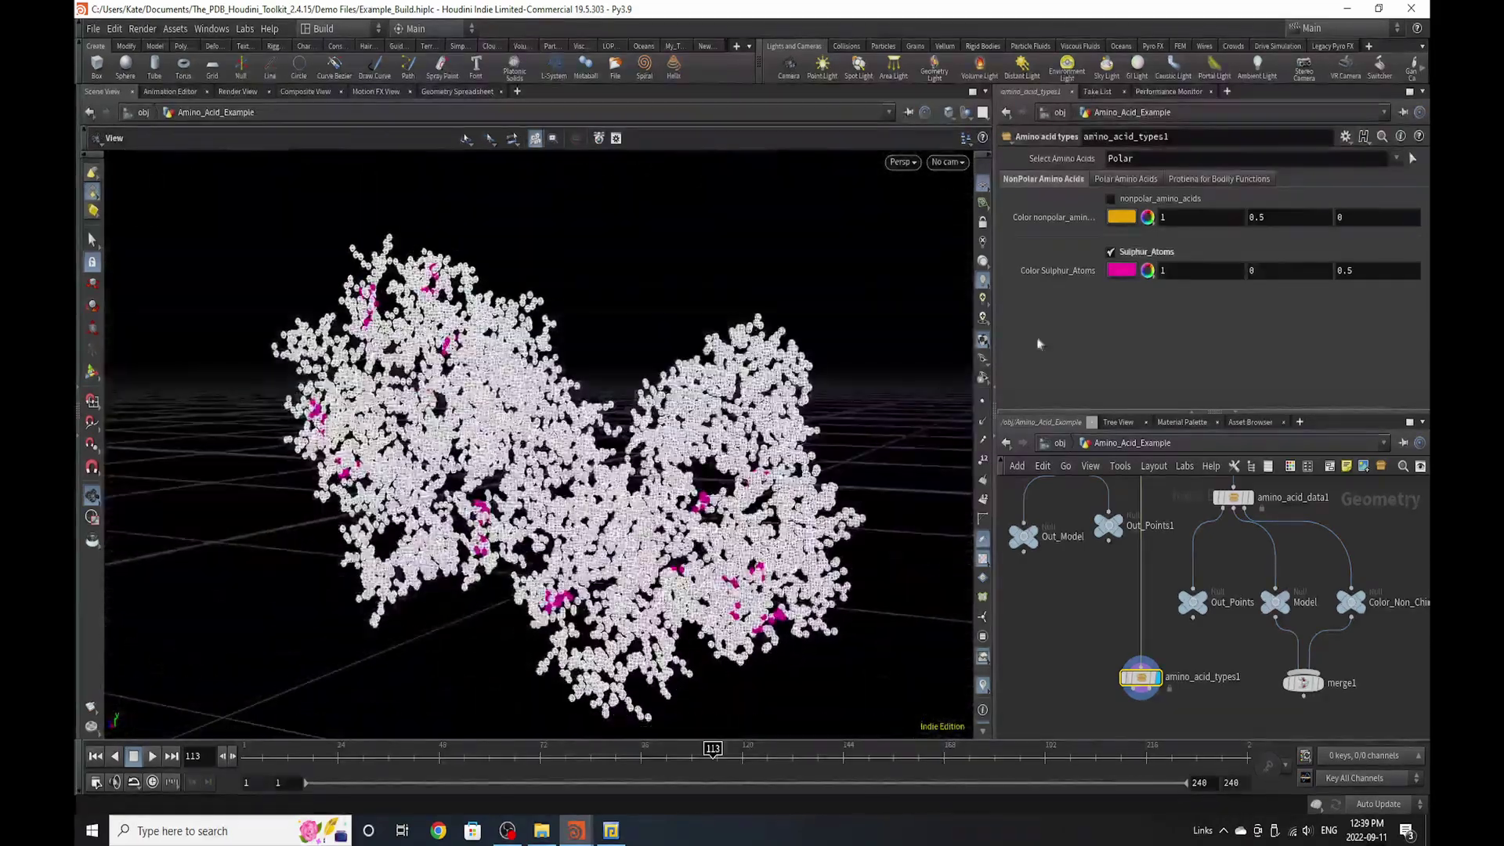
left_click(1160, 200)
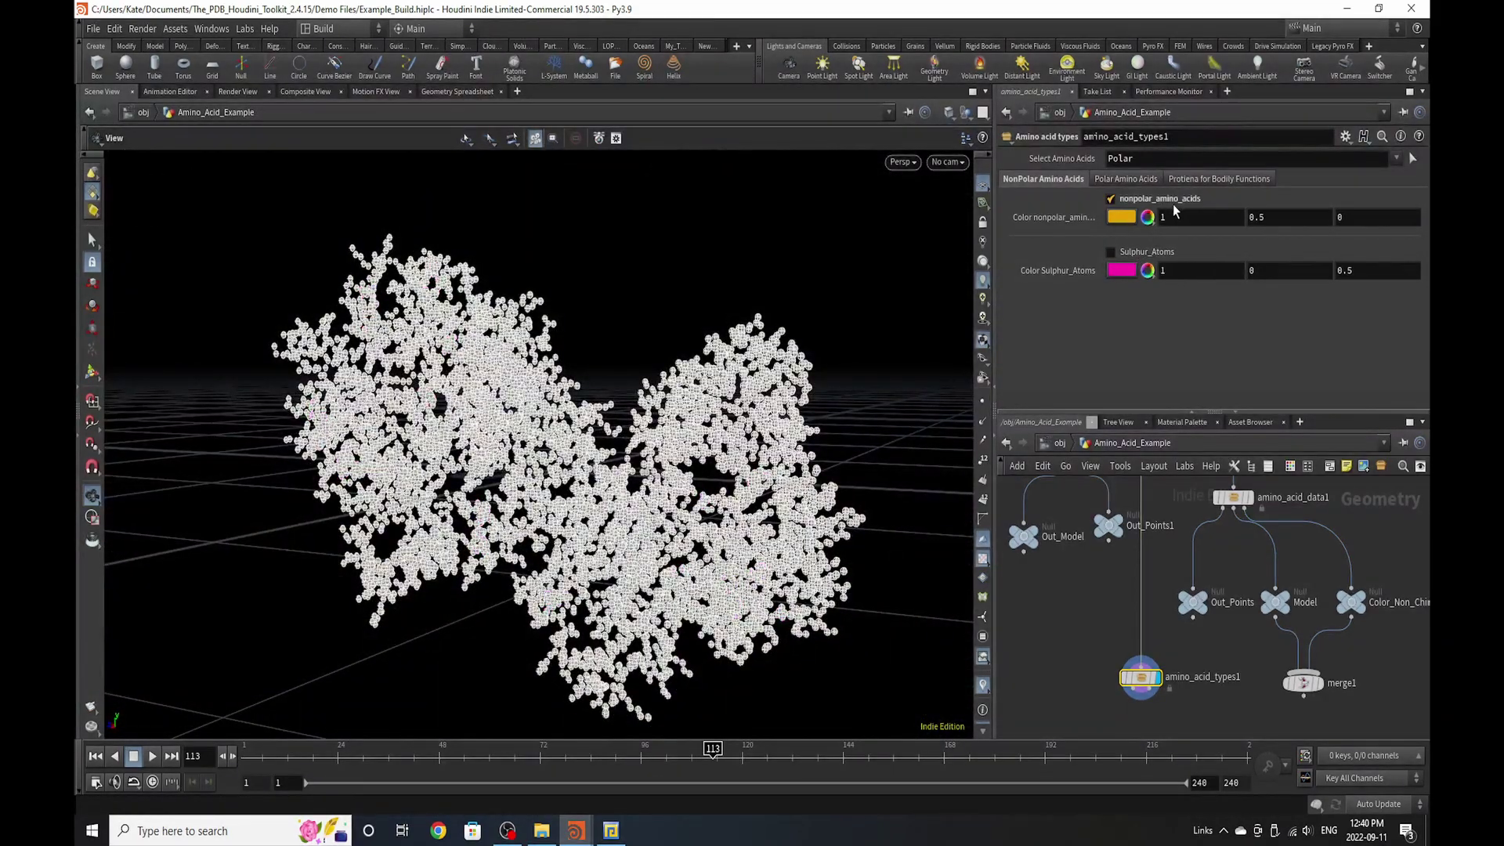
left_click_drag(549, 463, 846, 568)
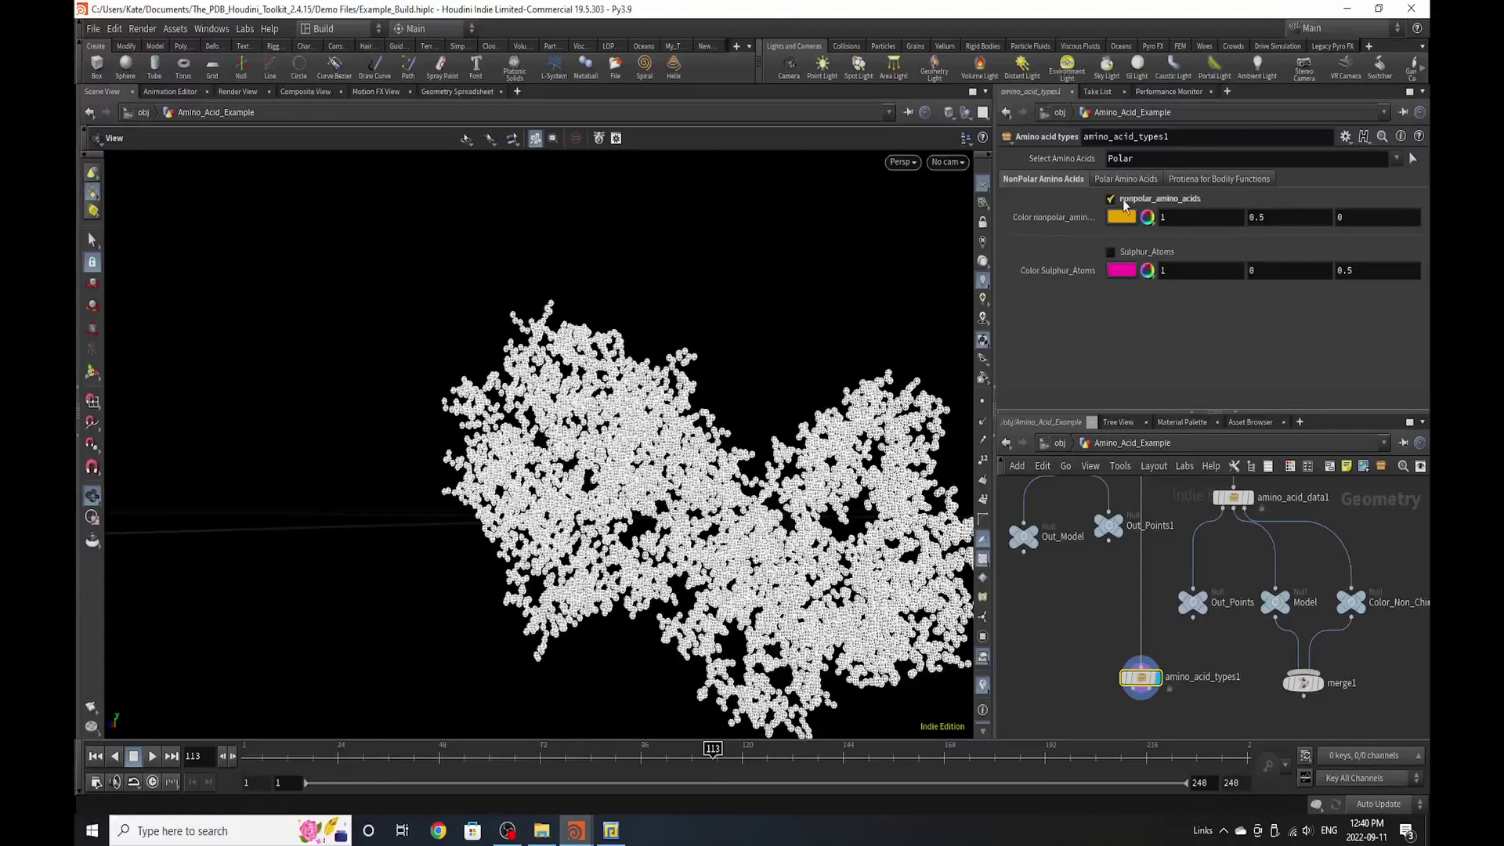
left_click(1122, 200)
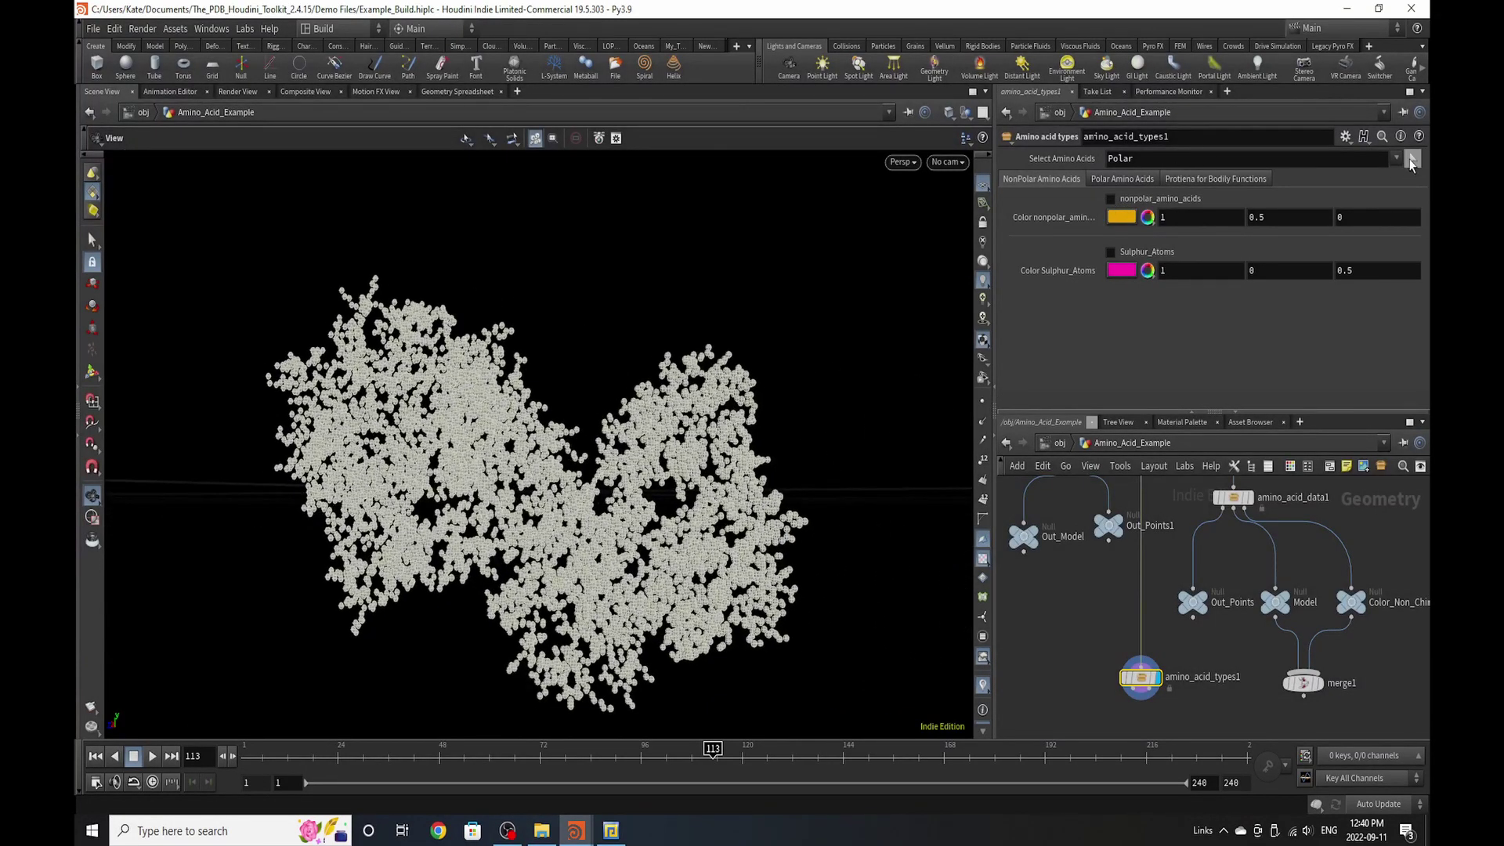
- Set Select Amino Acids of amino_acid_types1 to Conditional_amino_acids, removing Polar from the selection
left_click(1412, 159)
left_click(1398, 158)
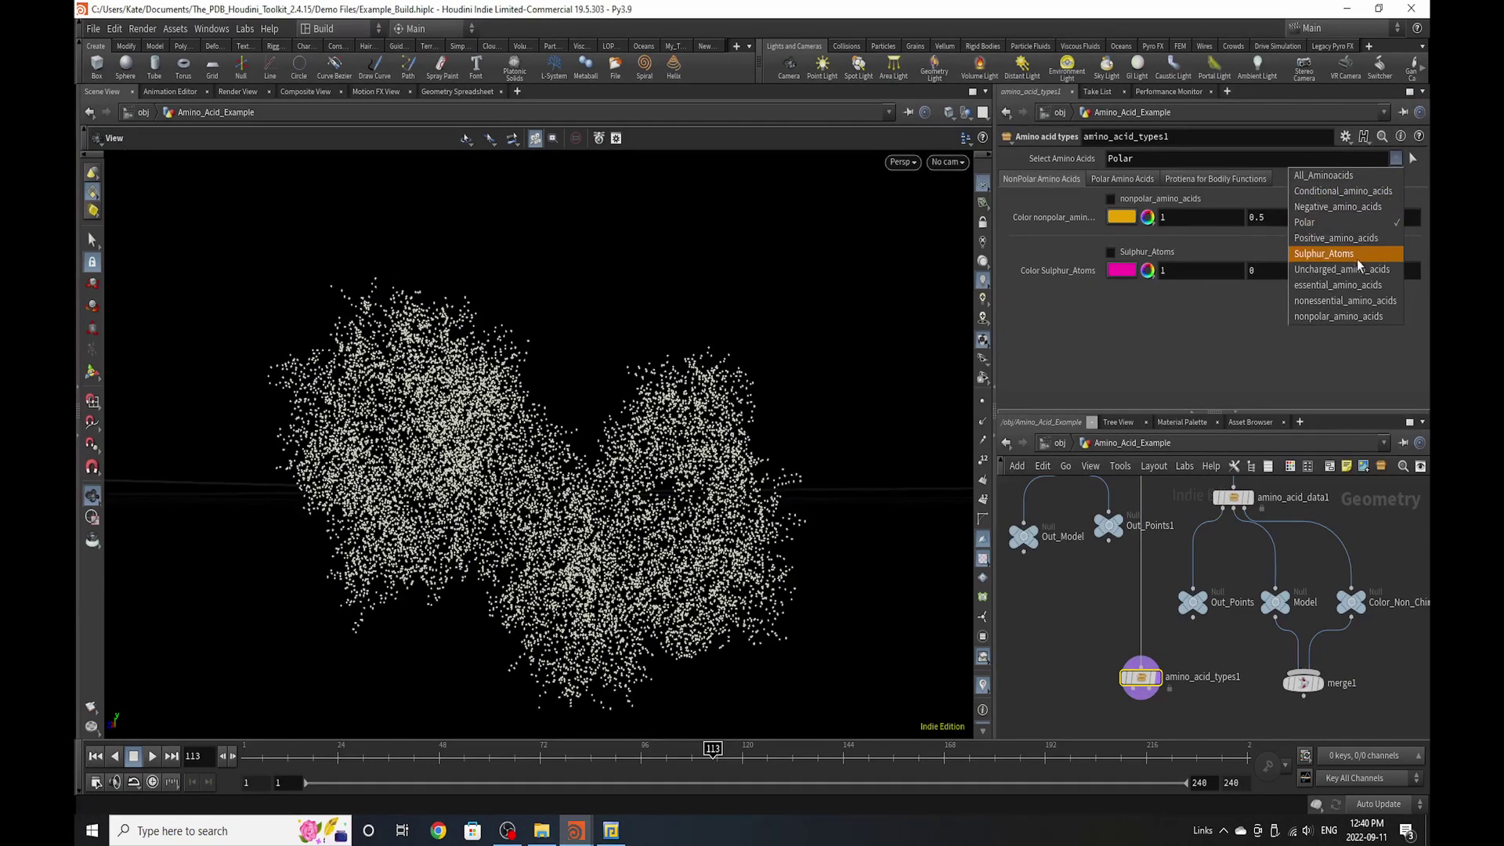
left_click(1365, 197)
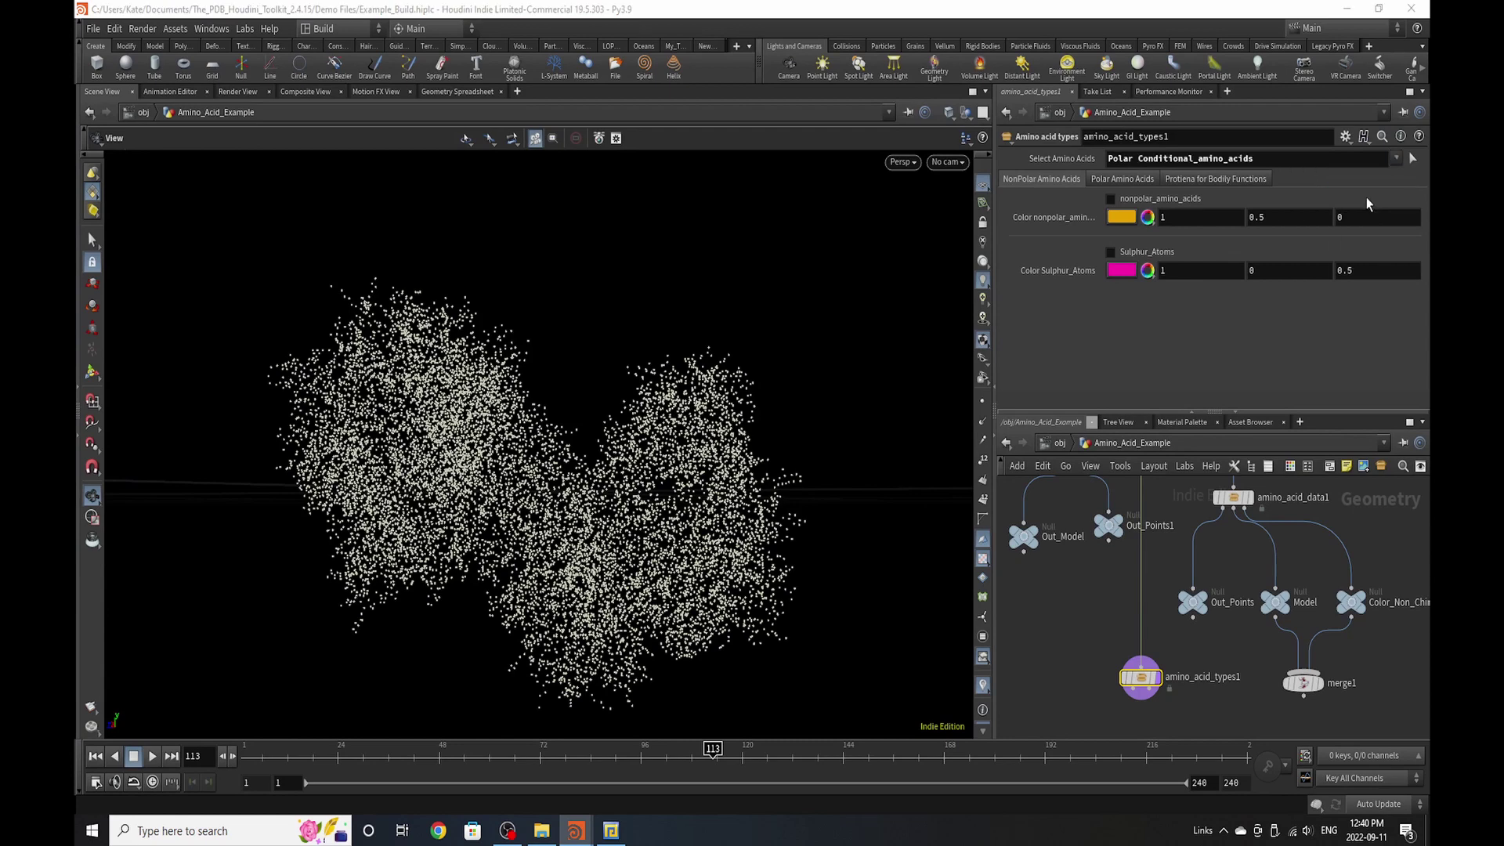
double_click(1133, 159)
key("BackSpace")
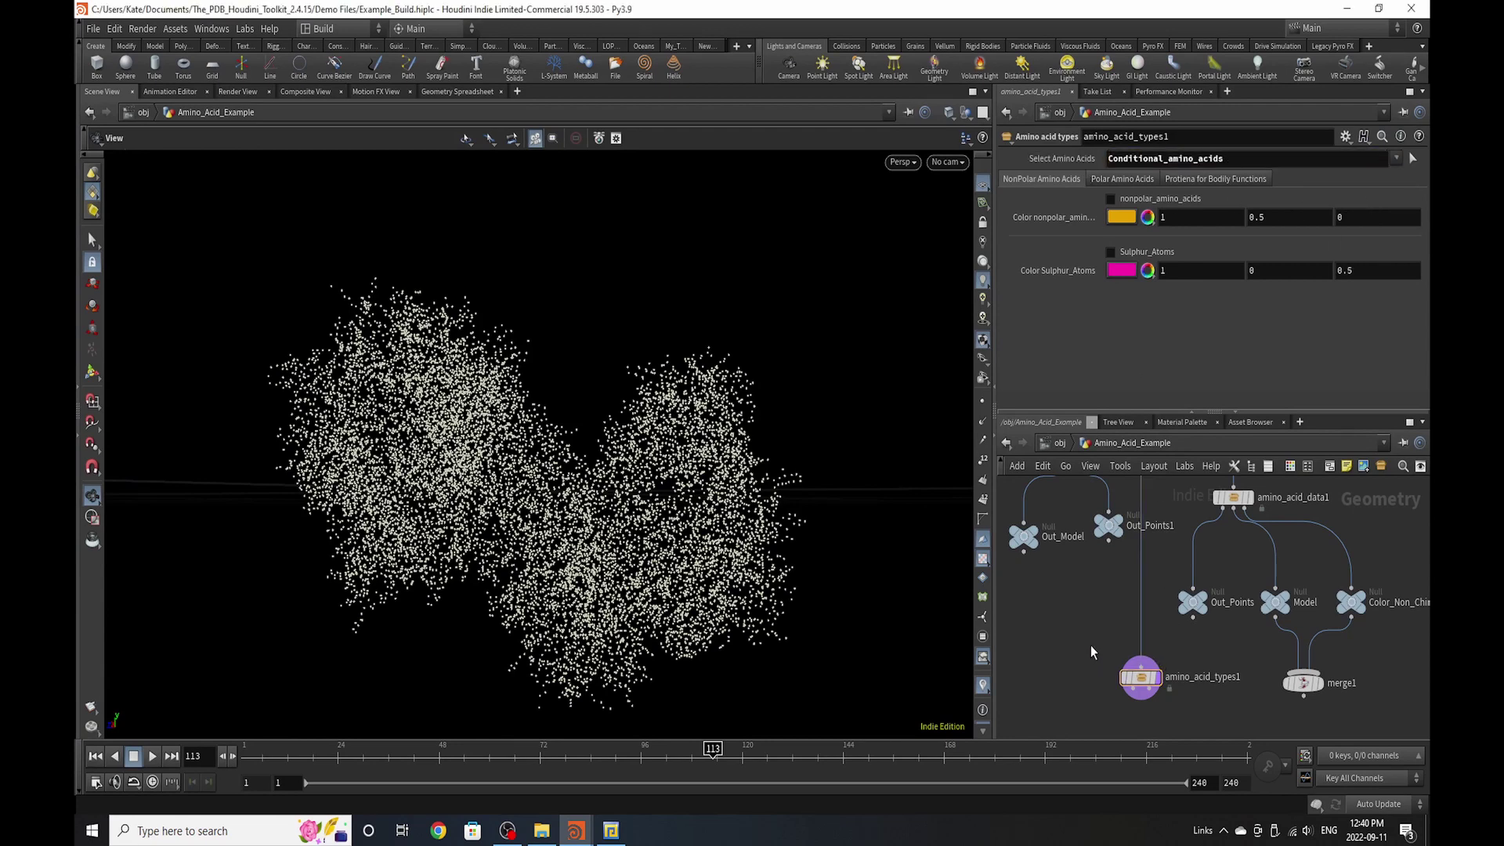
- Step the timeline back to frame 103
key("Left")
key("Left")
key("Left")
key("Left")
key("Left")
key("Left")
key("Left")
key("Left")
key("Left")
key("Left")
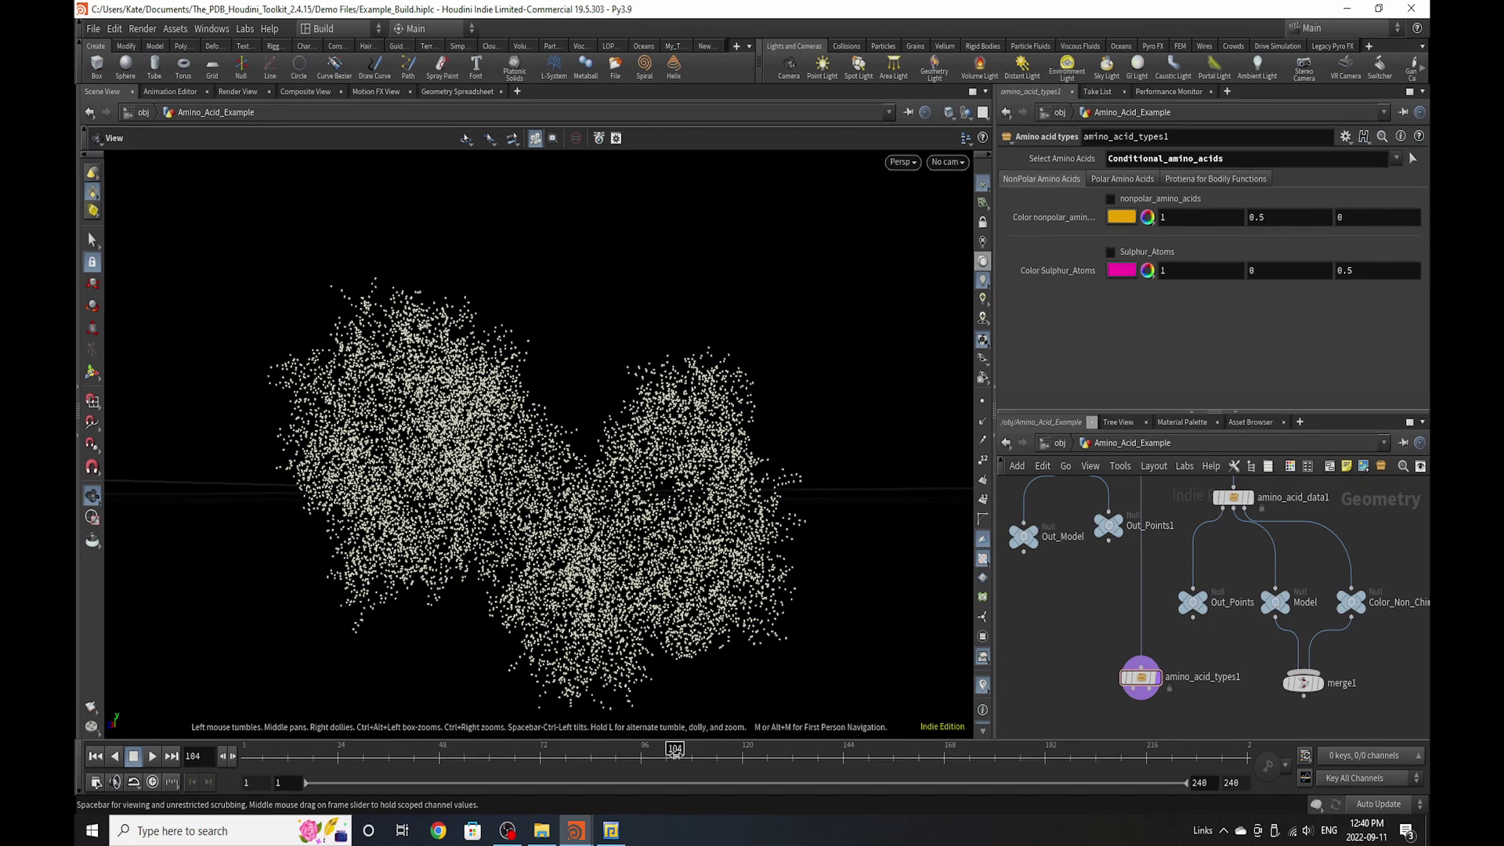
- Inspect amino_acid_types1 in the Geometry Spreadsheet, widening the nonessential_amino_acids, Conditional_amino_acids and All_Aminoacids group columns to show their full names
left_click(453, 92)
scroll(799, 168, "right", 5)
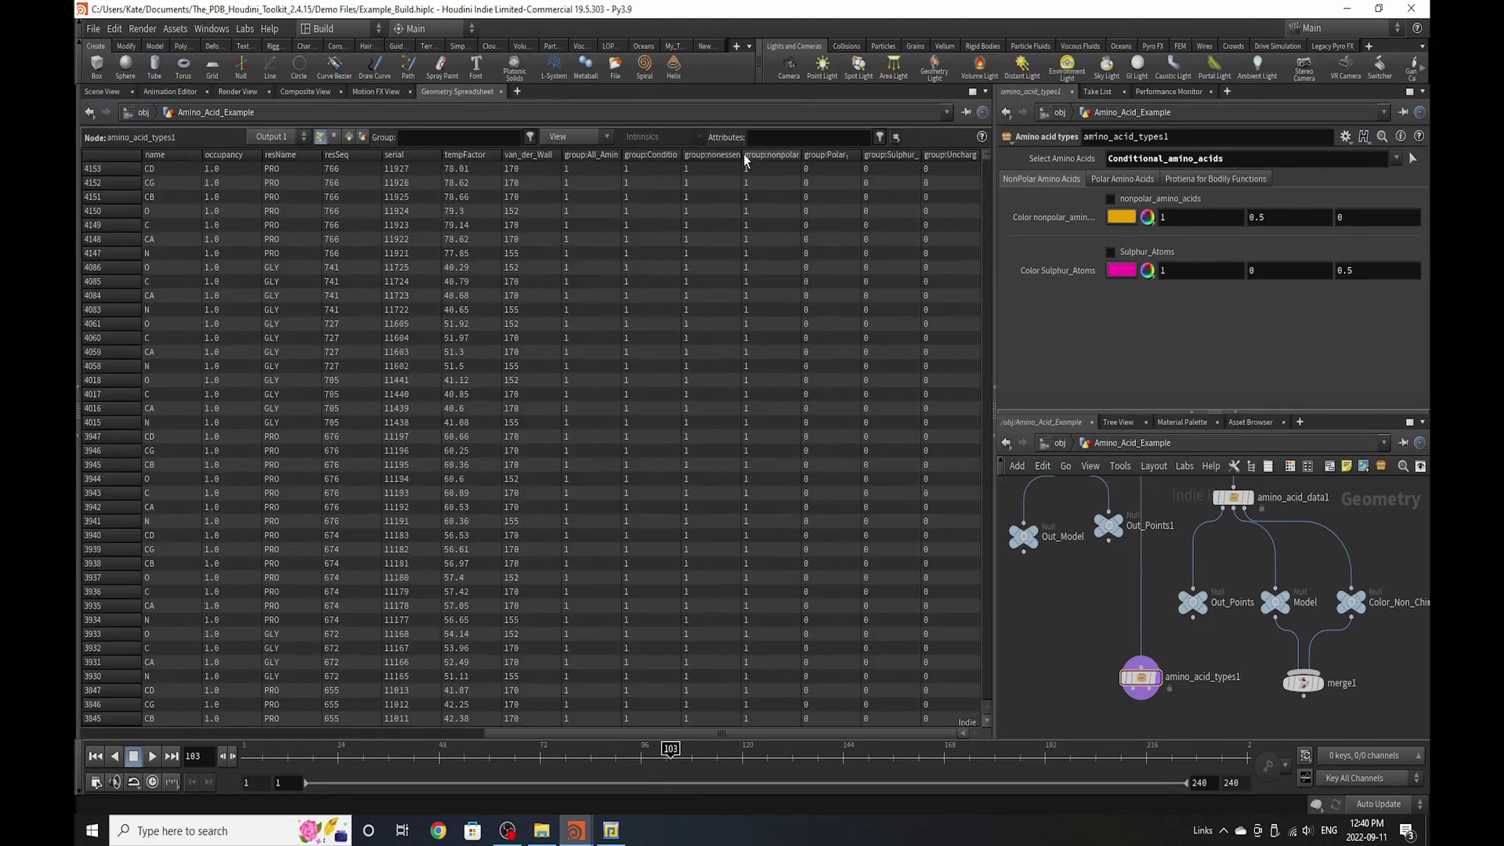
double_click(742, 155)
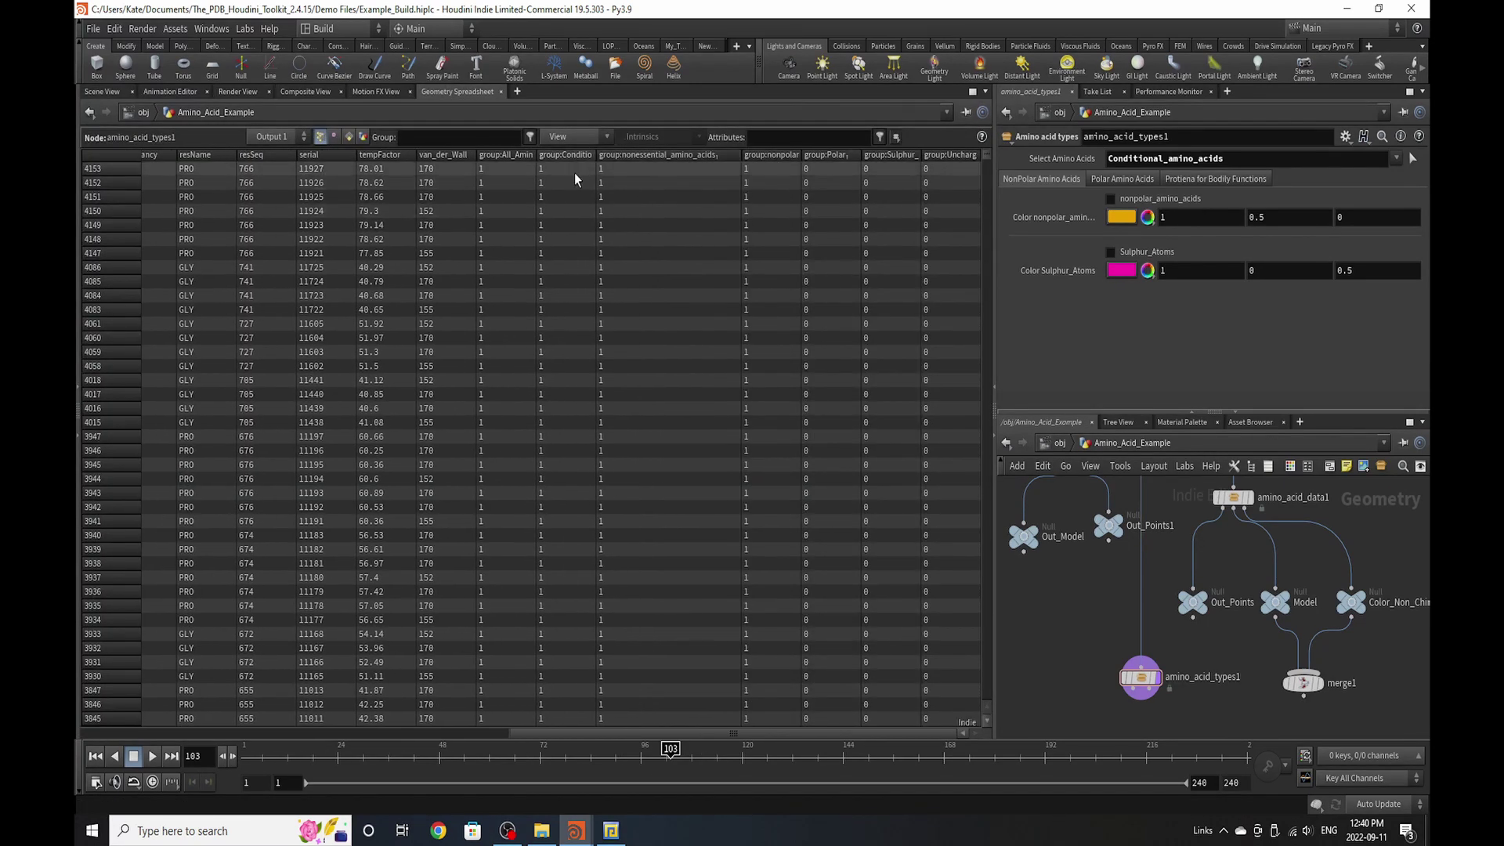
double_click(595, 154)
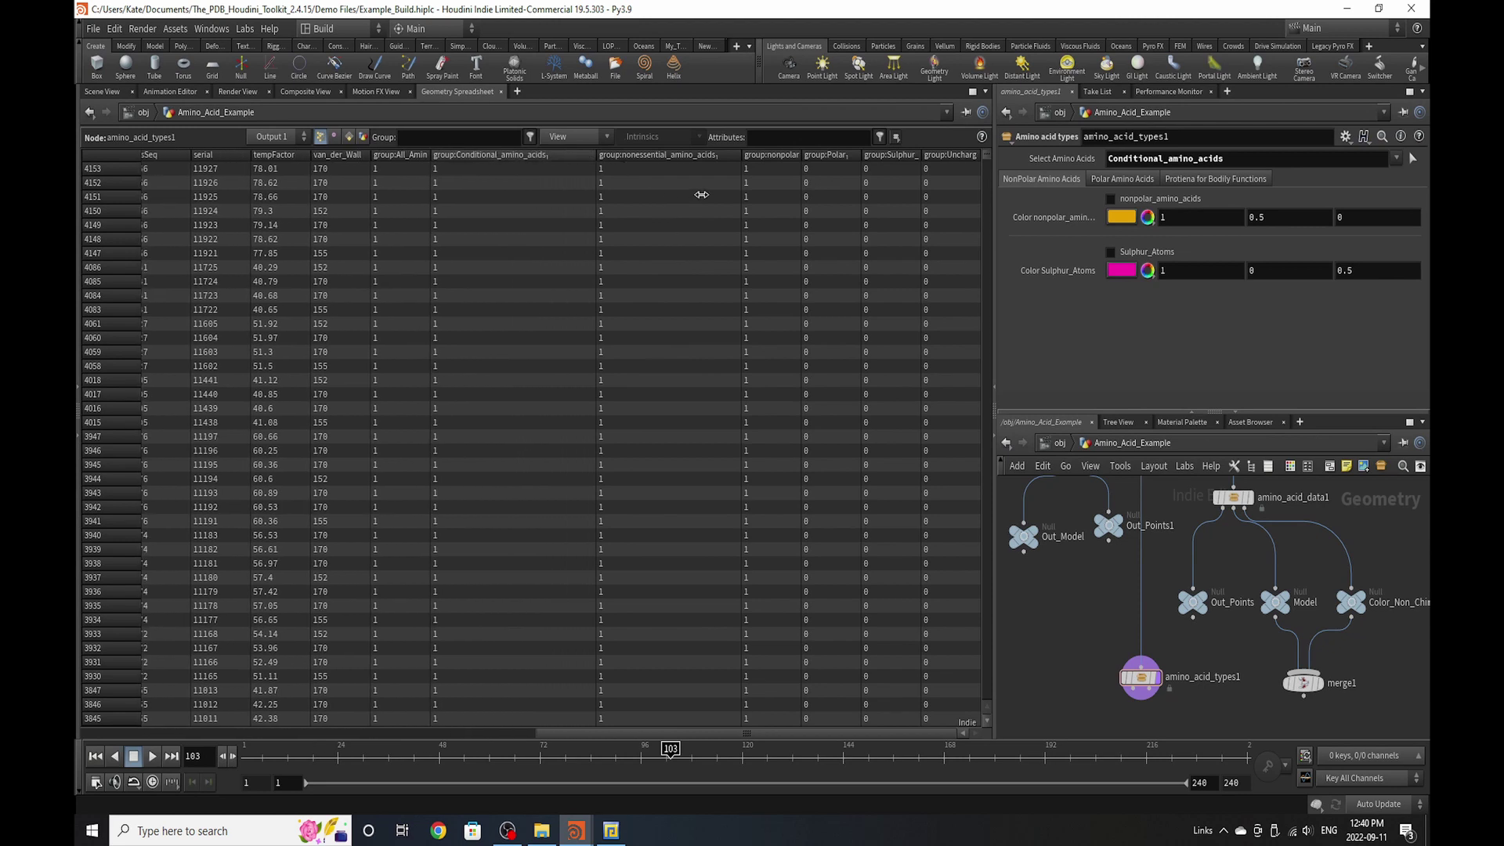
double_click(436, 185)
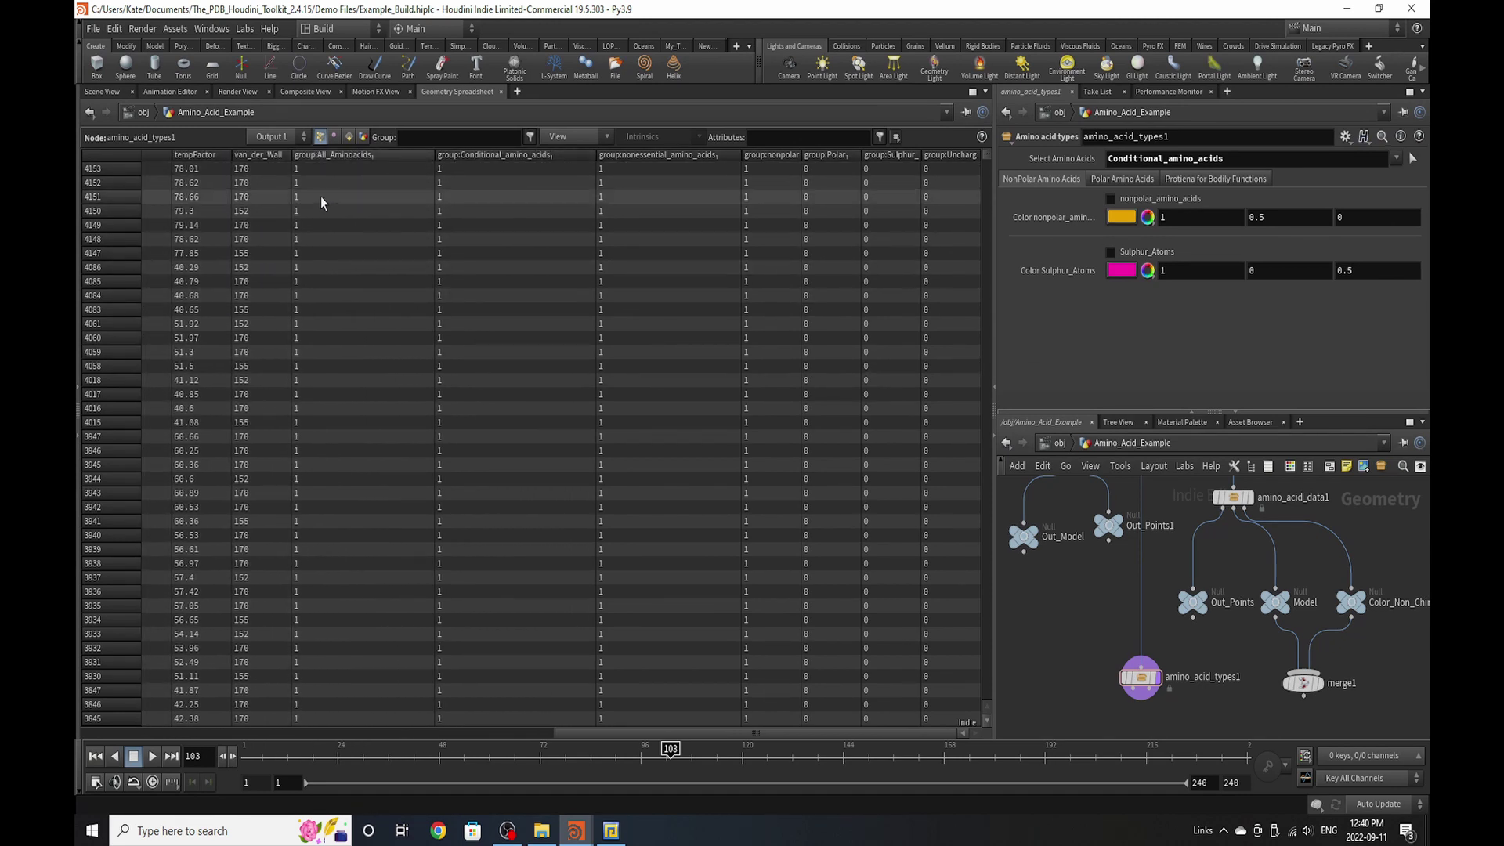
- Replace the Select Amino Acids group of amino_acid_types1 with All_Aminoacids
double_click(1167, 159)
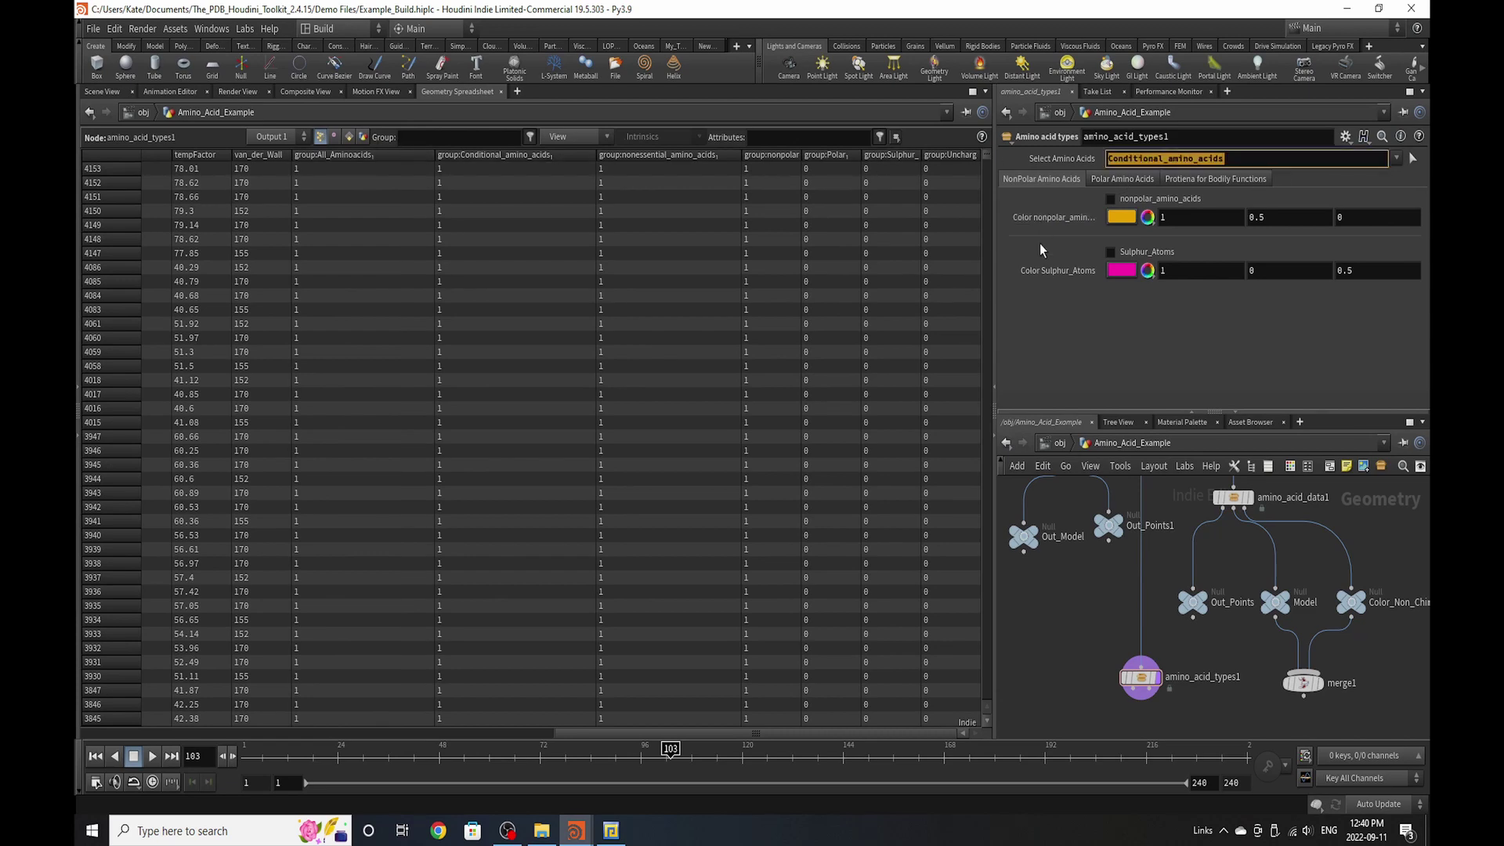
key("BackSpace")
left_click(1397, 158)
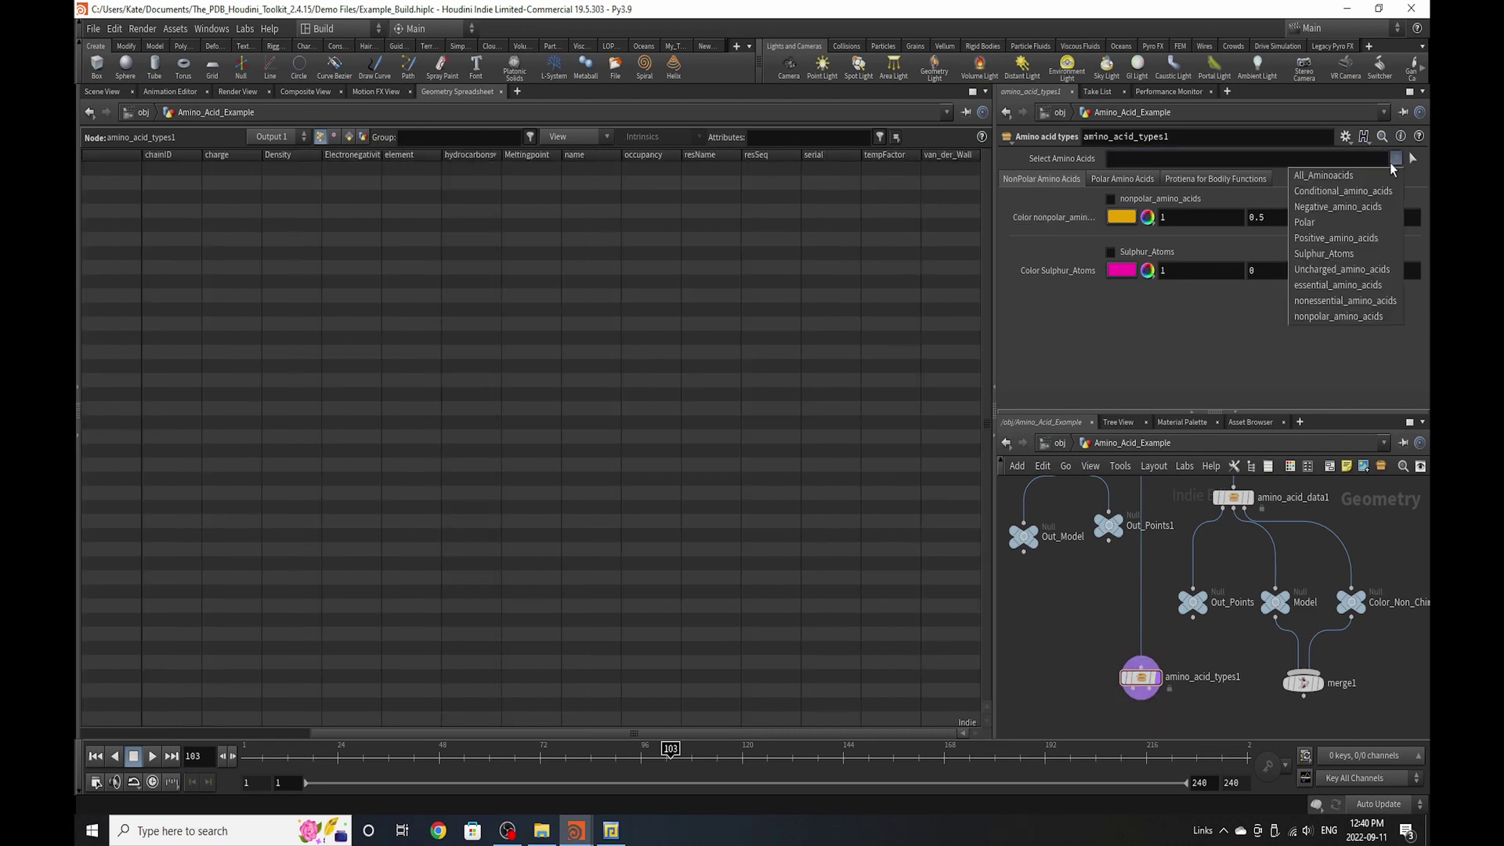
left_click(1386, 169)
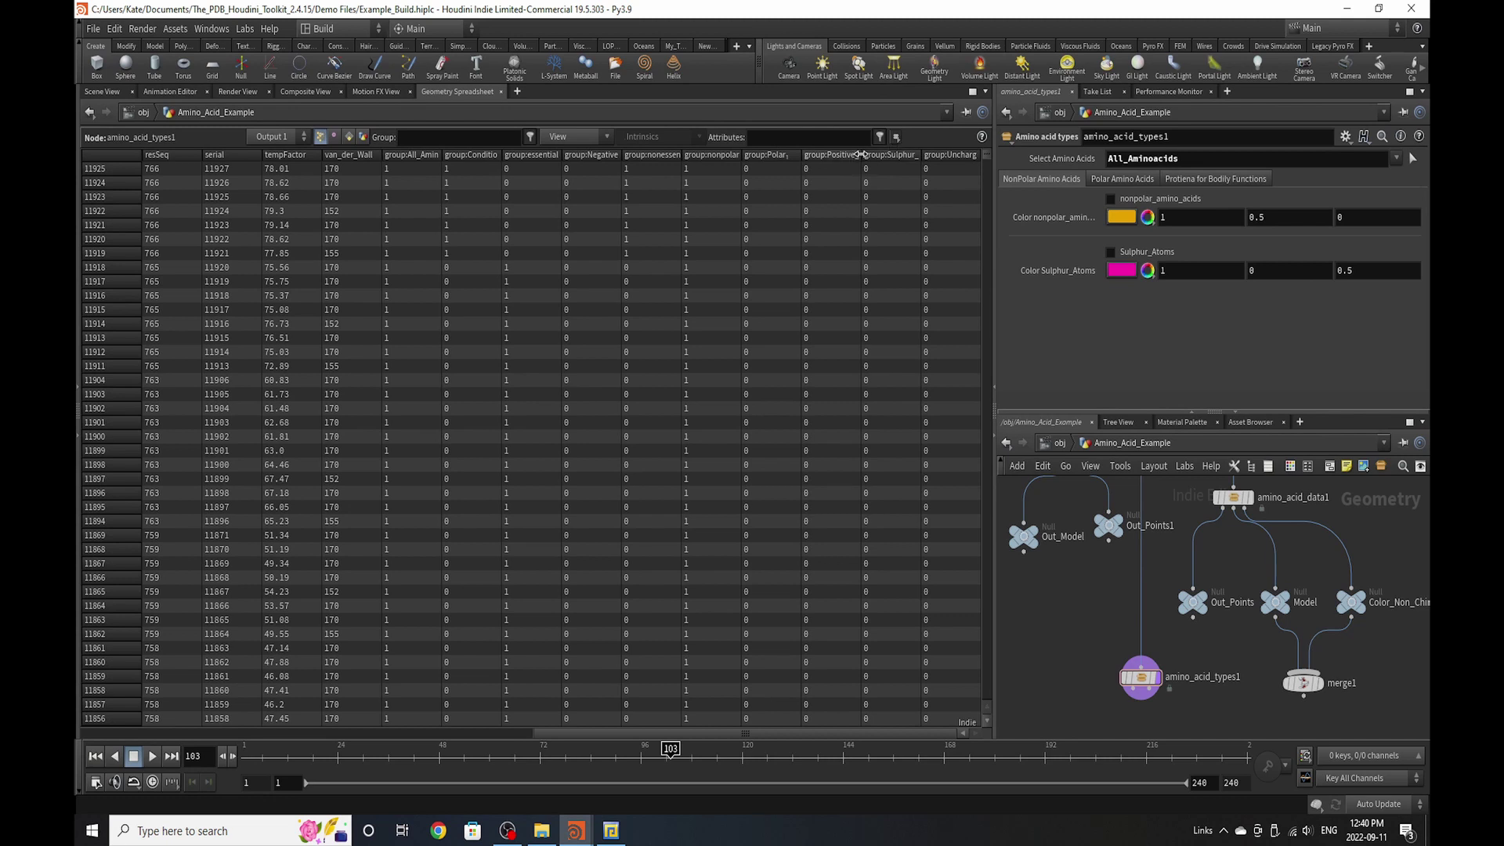
- Widen the Positive_amino_acids, Polar, nonpolar_amino_acids and nonessential_amino_acids group columns in the spreadsheet and examine the group values
left_click_drag(860, 154, 900, 154)
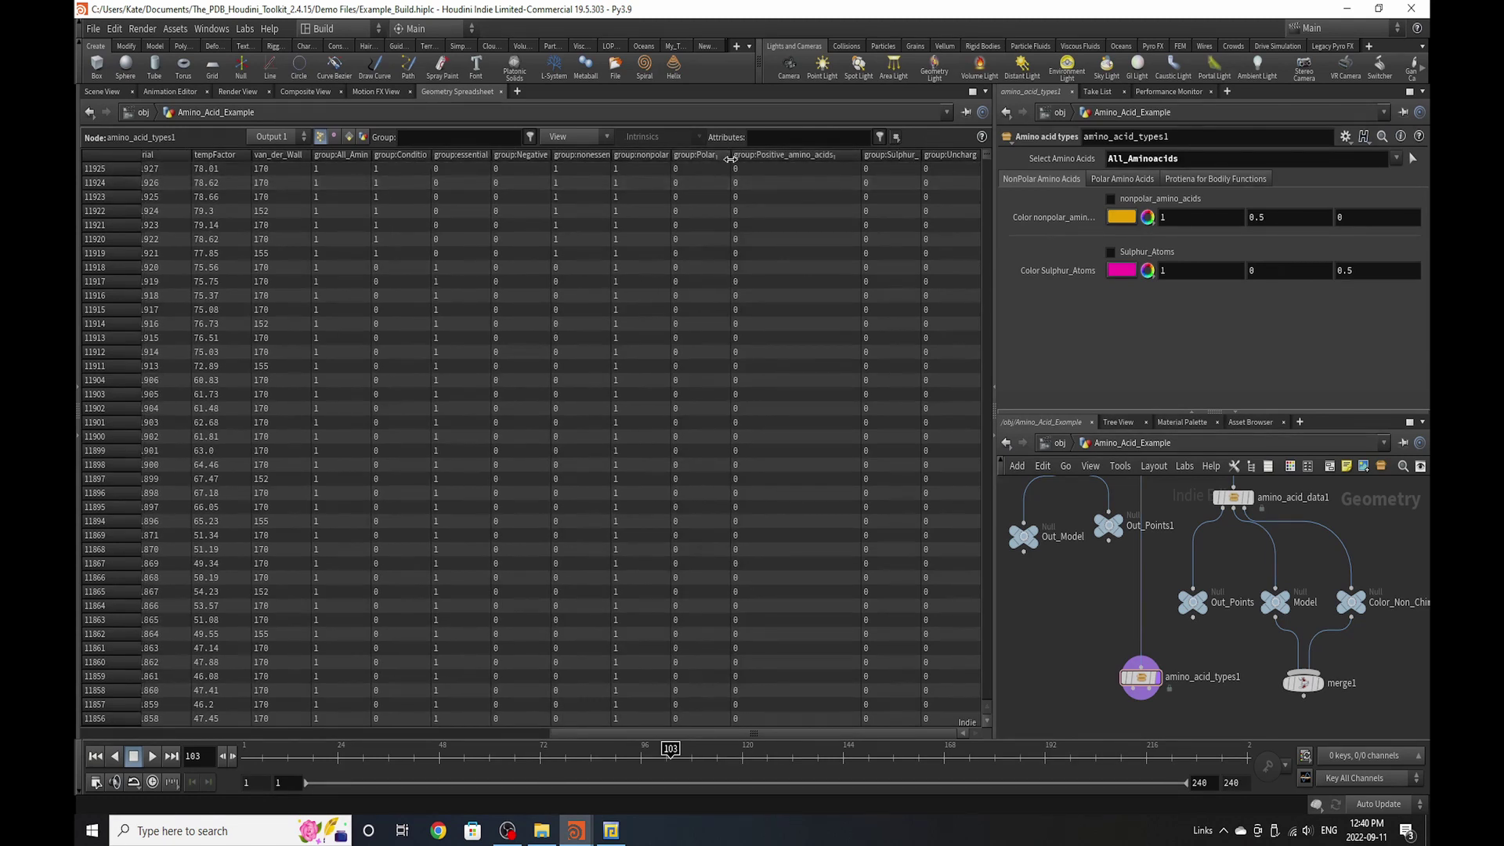
left_click_drag(730, 156, 774, 156)
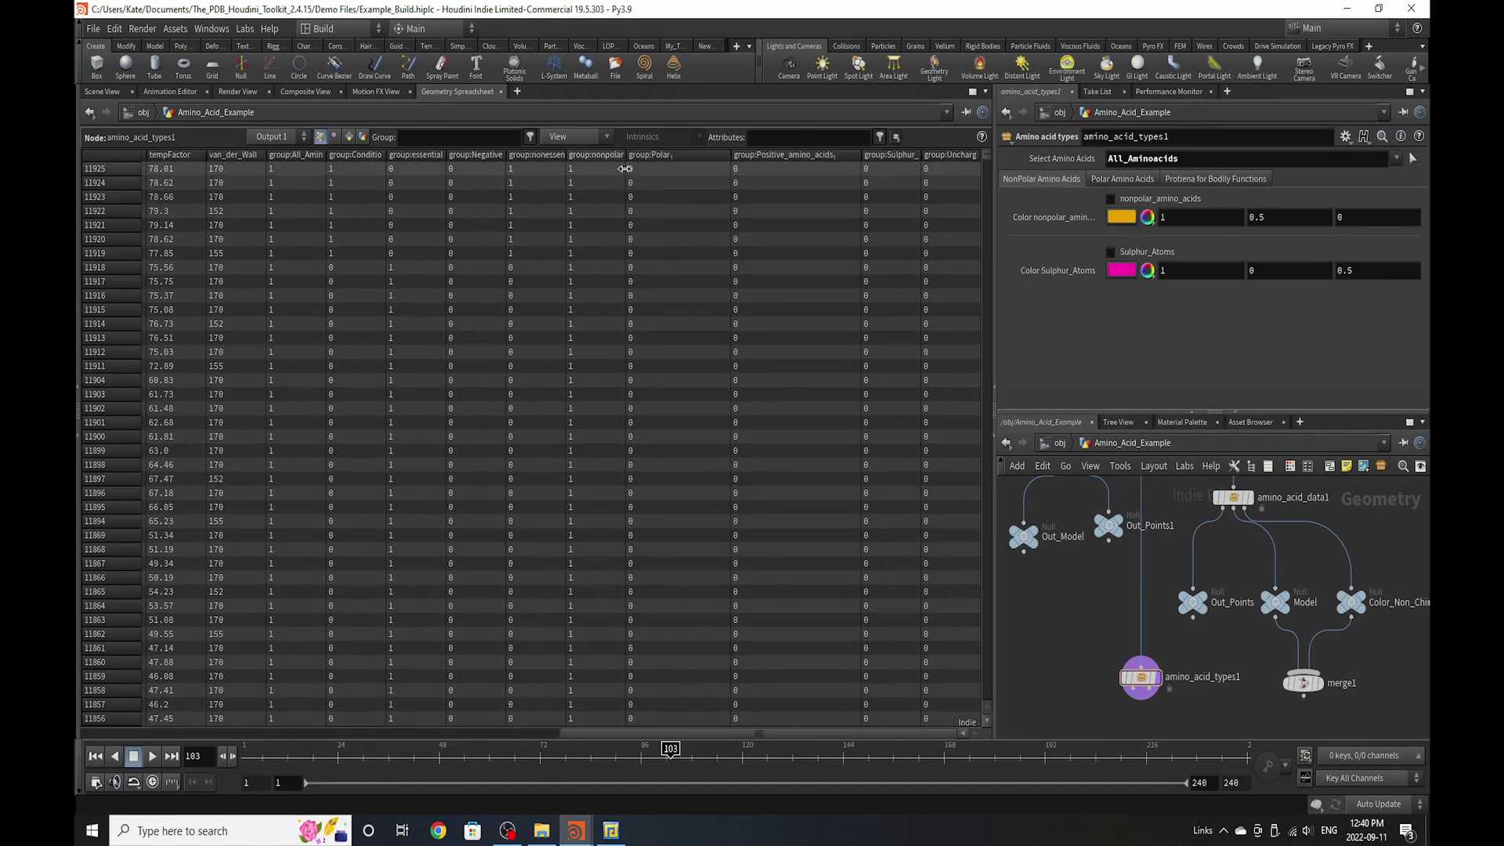
left_click_drag(625, 168, 674, 168)
left_click_drag(519, 153, 587, 167)
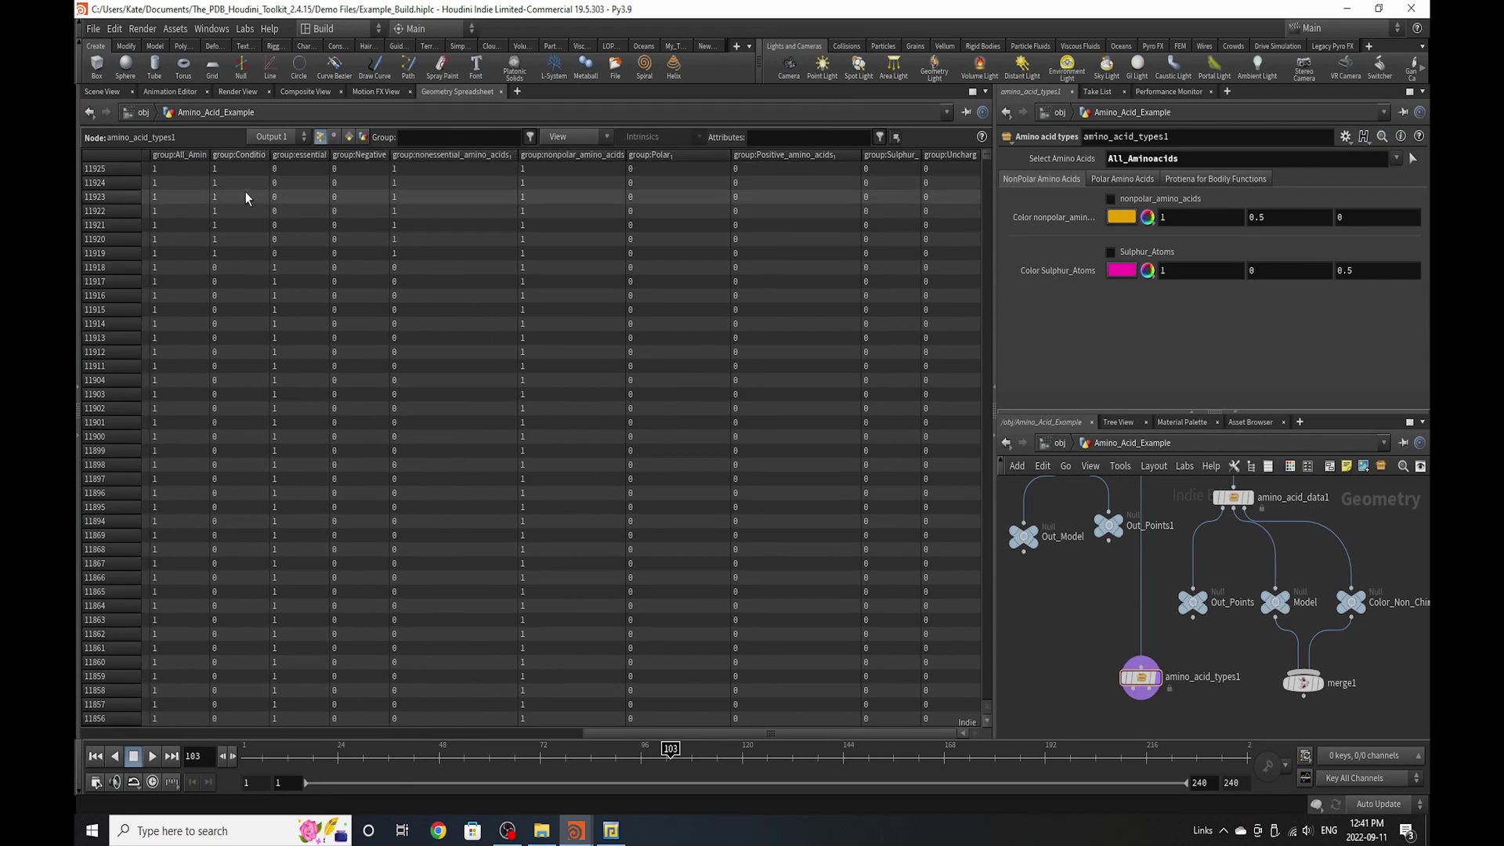
- Return to the 3D scene, turn on nonessential_amino_acids colouring under the bodily functions settings, and display amino_acid_types1
left_click(106, 91)
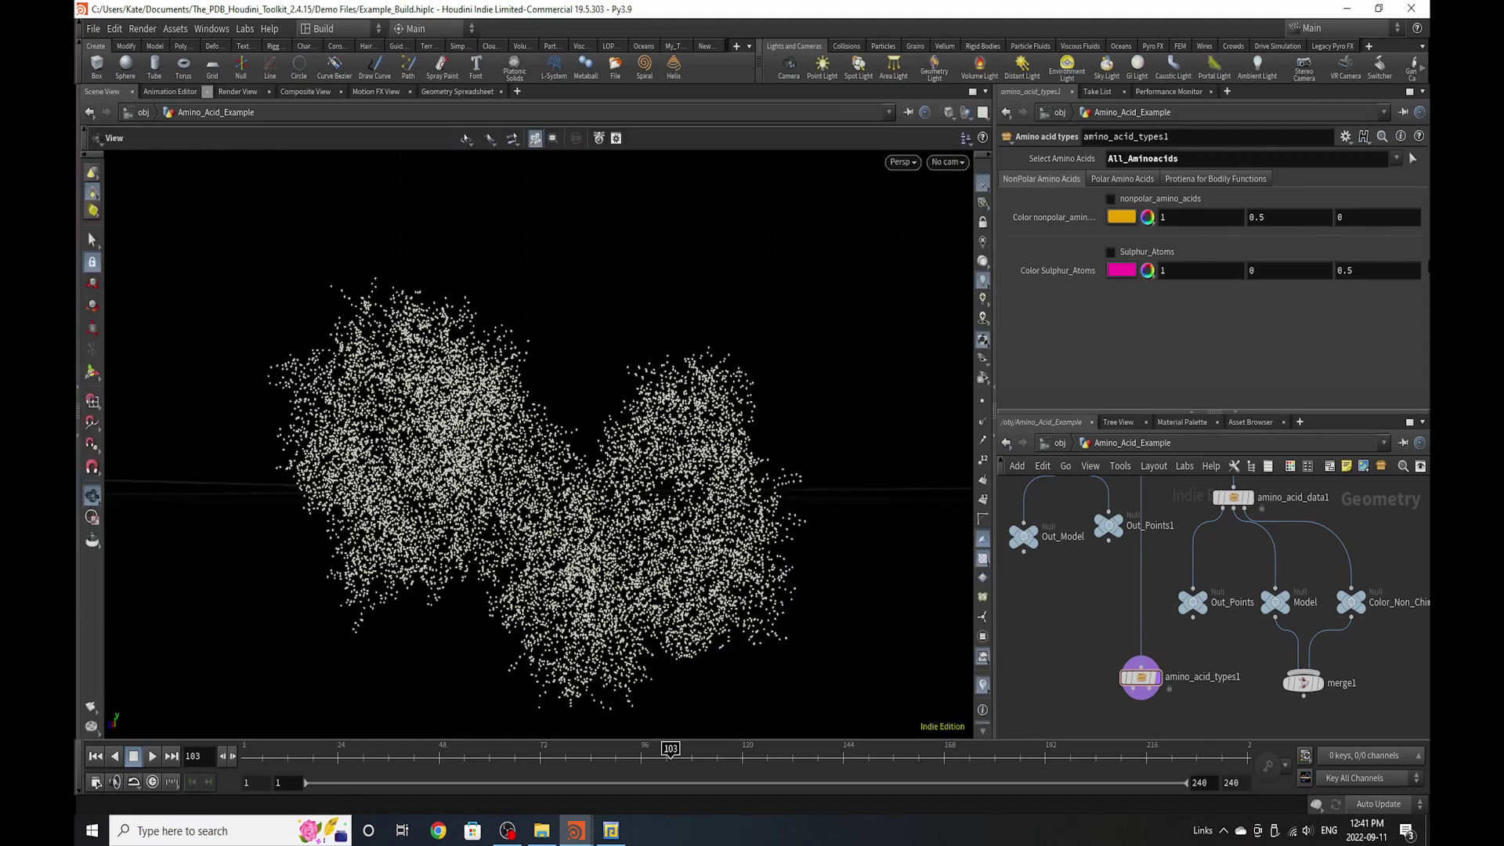
left_click(1251, 181)
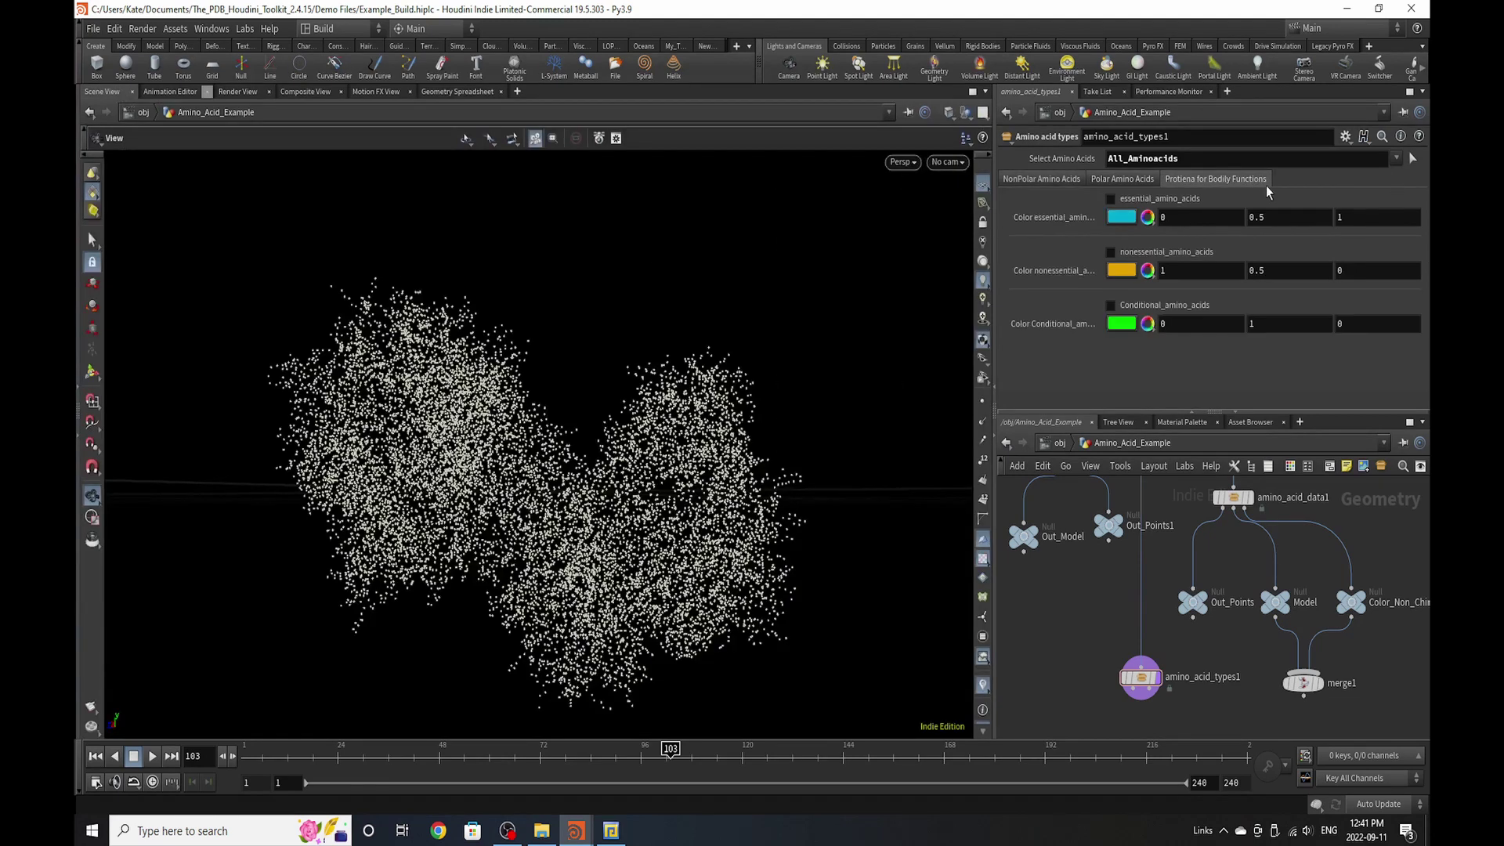
left_click(1184, 200)
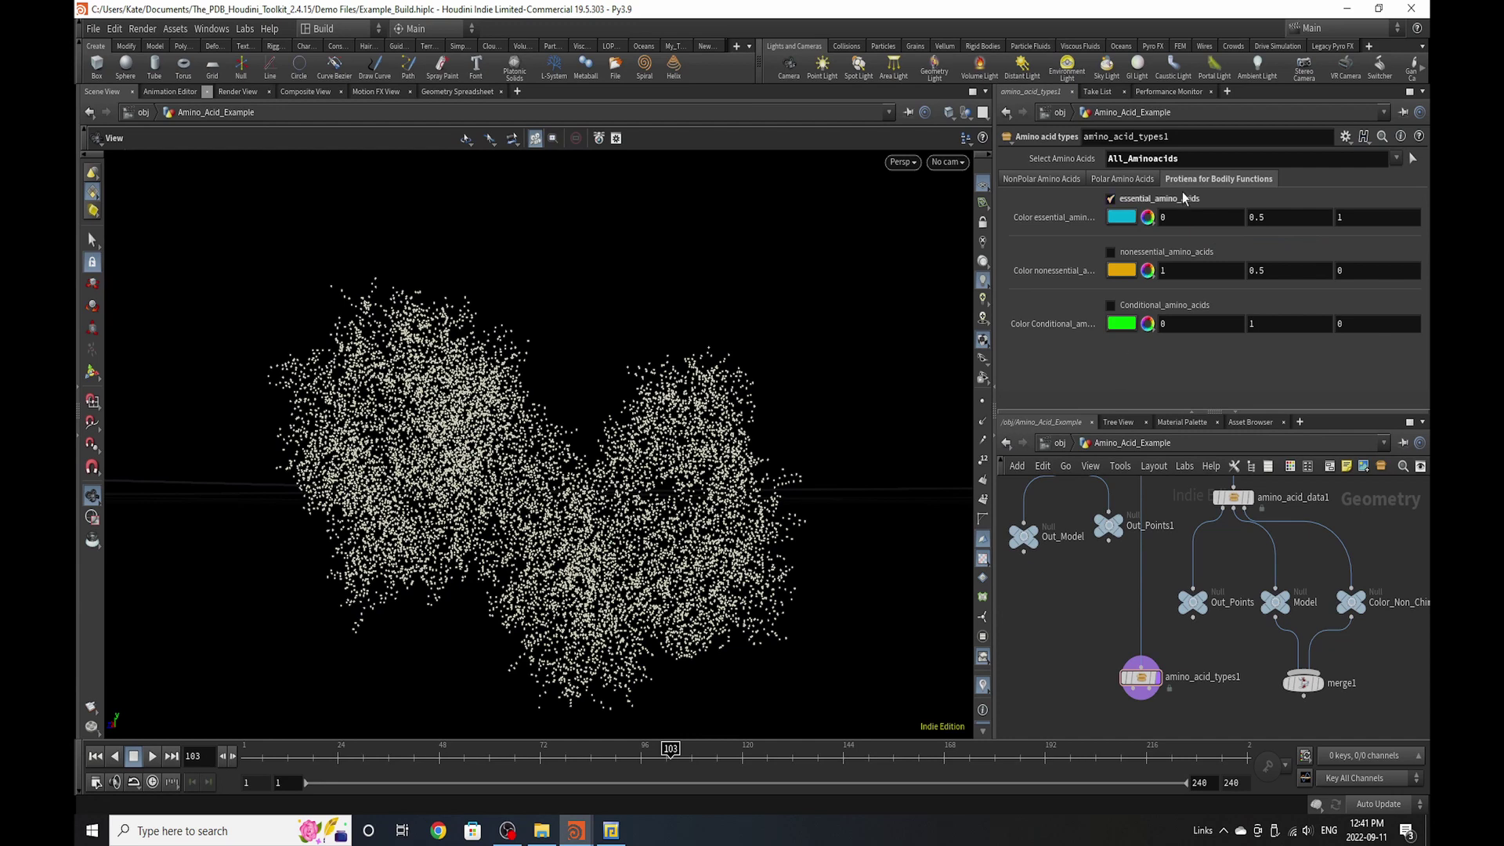
left_click(1162, 200)
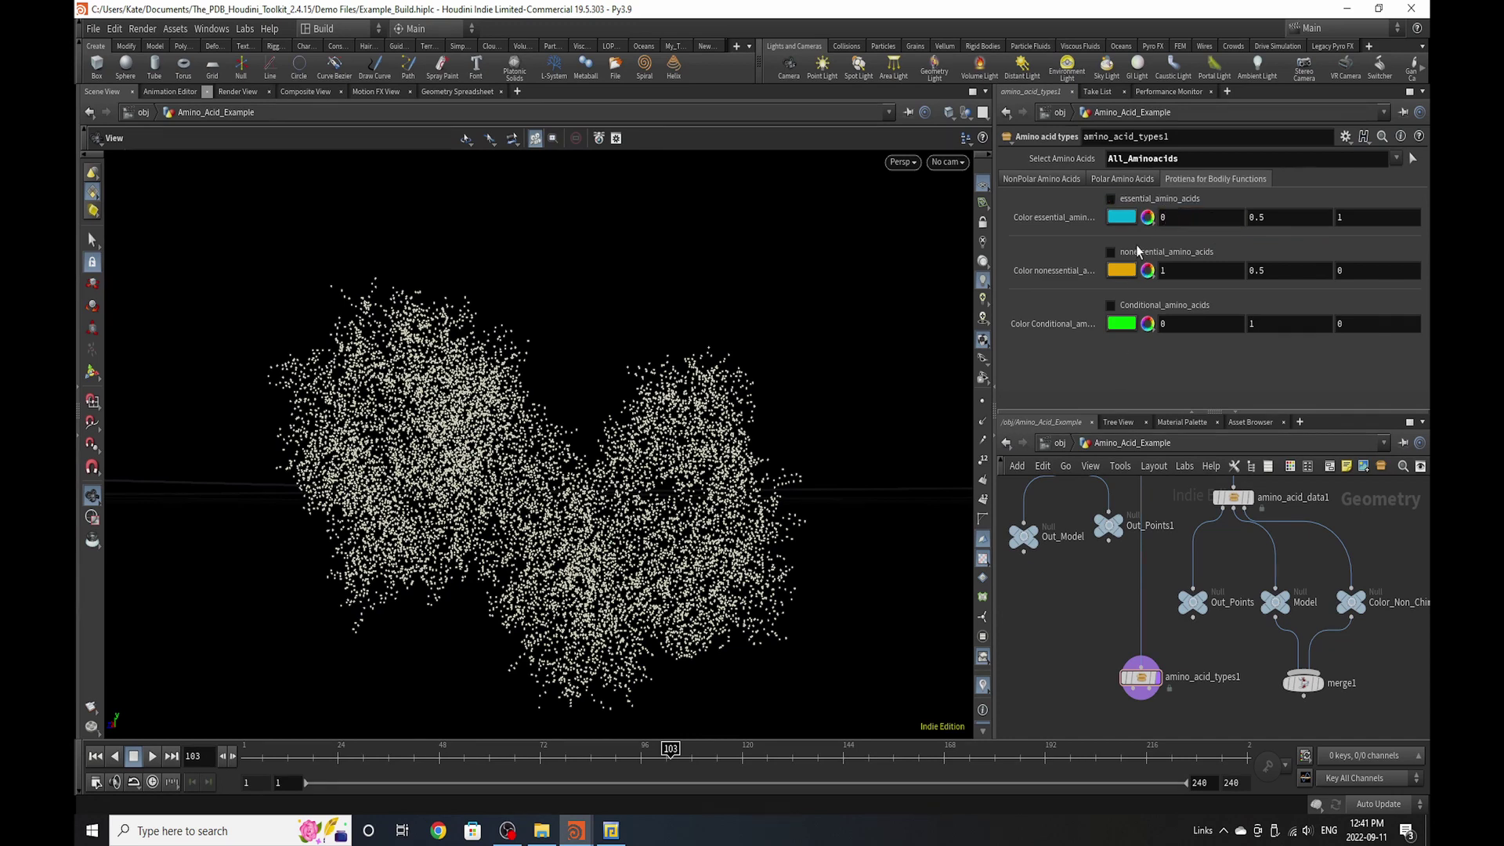
left_click(1159, 259)
left_click(1154, 680)
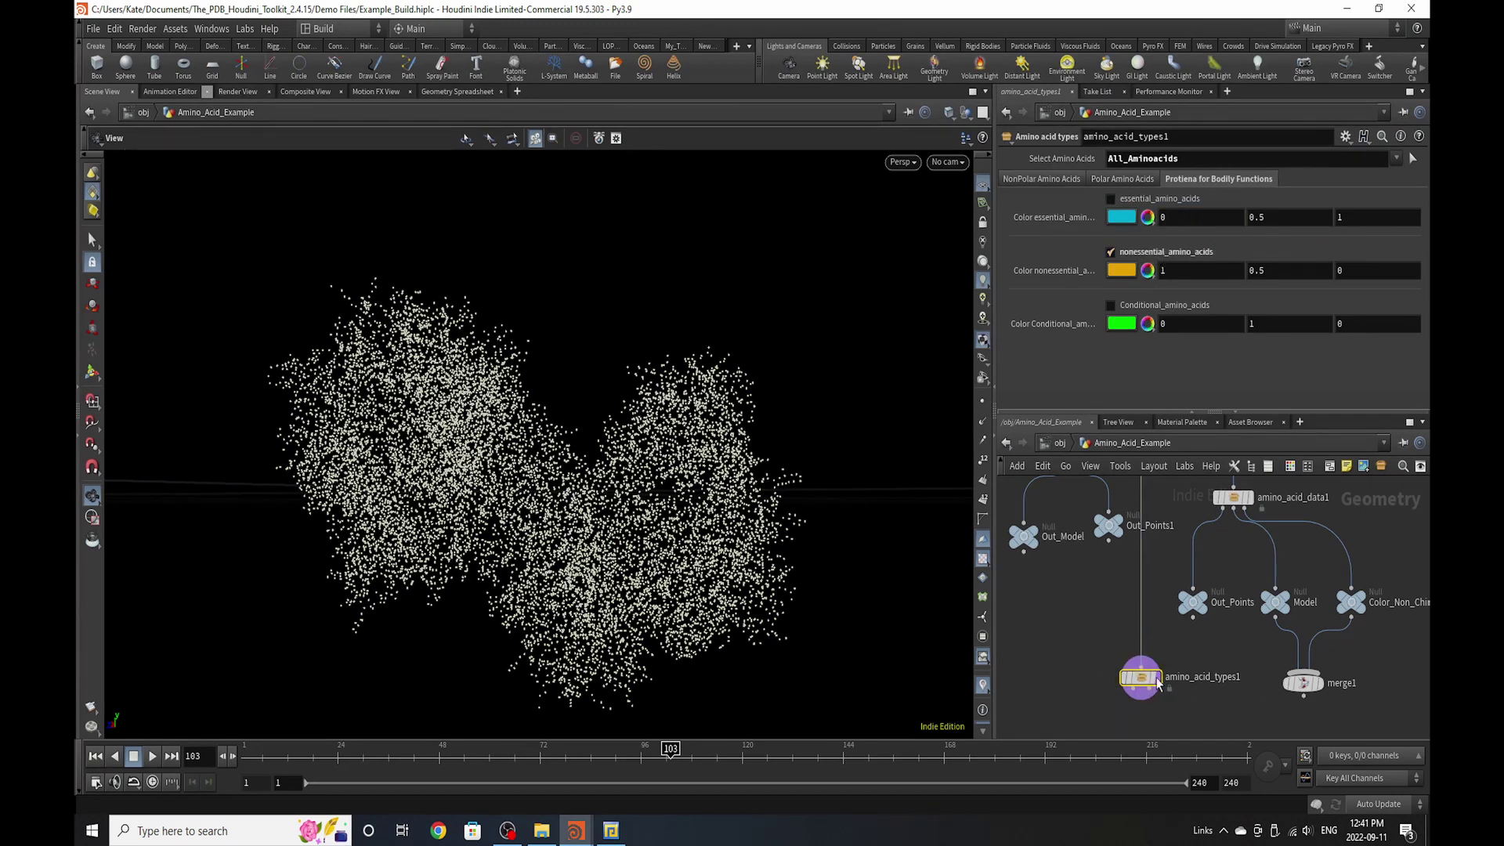
left_click(1154, 678)
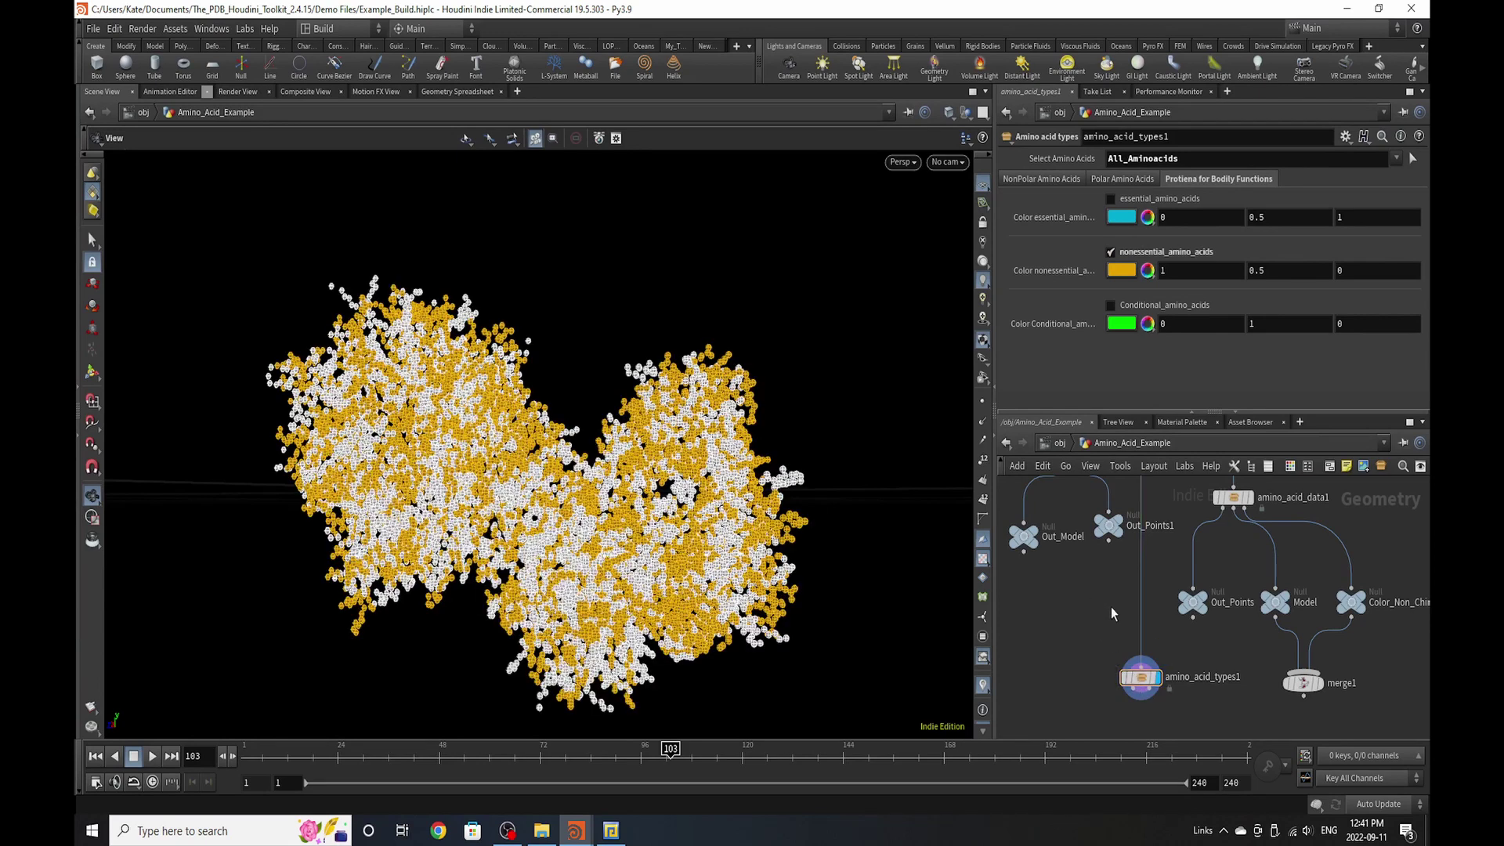
- Turn off nonessential colouring, preview essential_amino_acids, and switch to Conditional_amino_acids colouring to view the model from another angle
left_click(1146, 270)
left_click(1129, 253)
left_click(1140, 201)
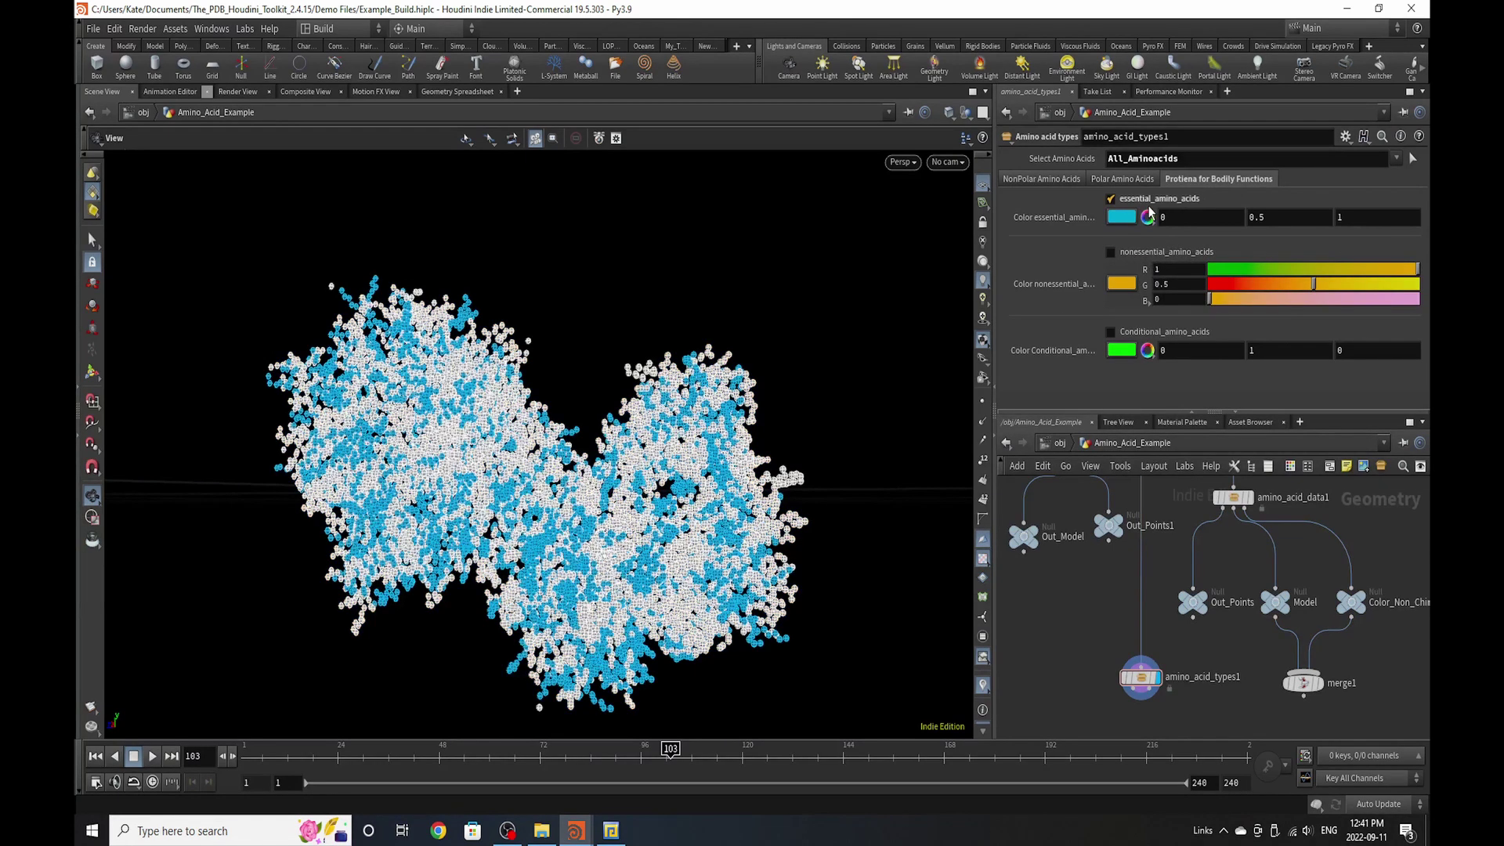
left_click(1146, 201)
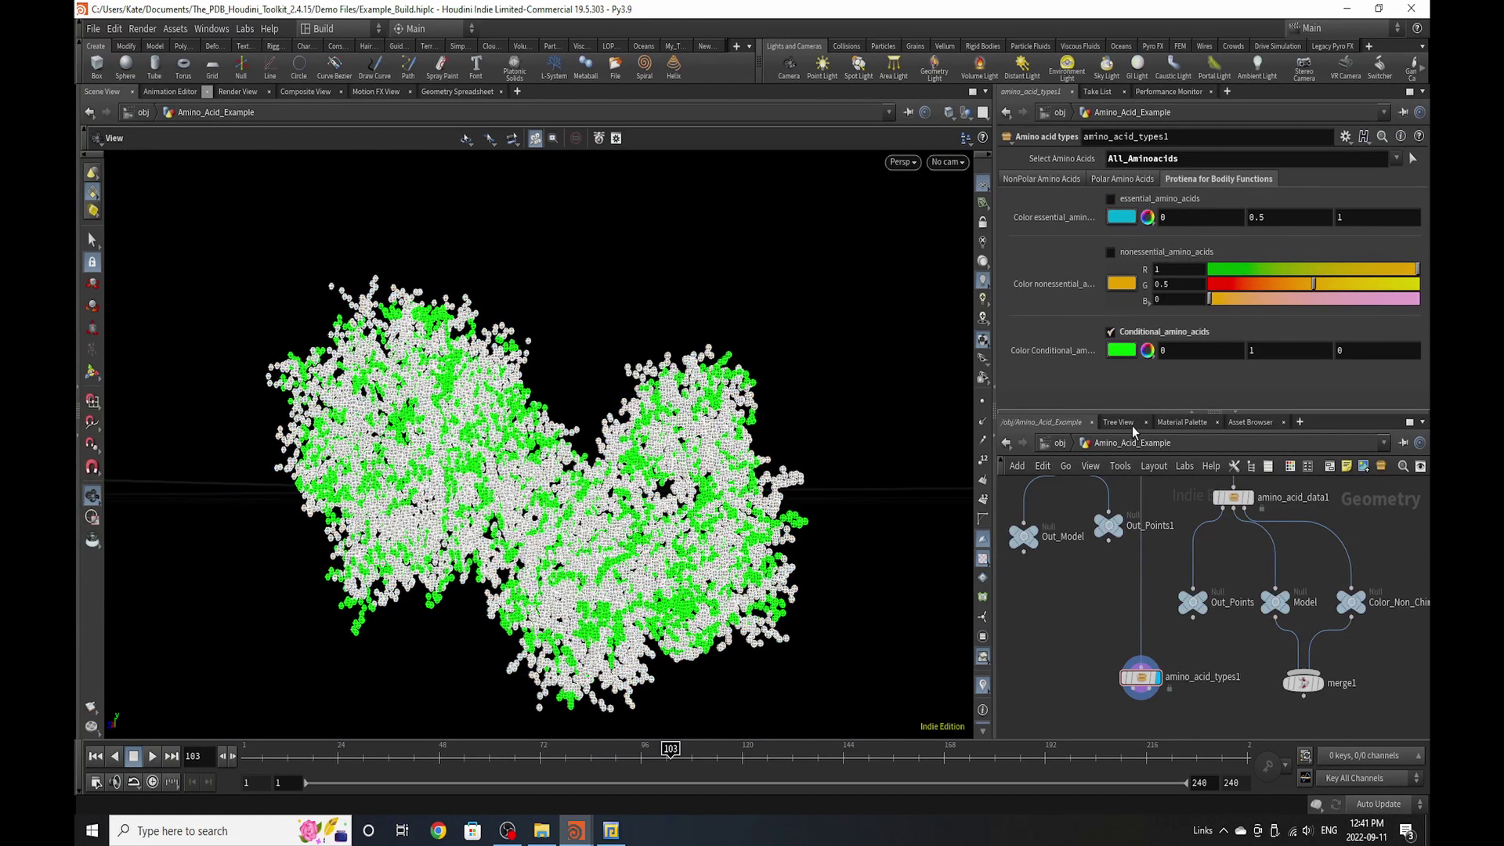
left_click_drag(501, 486, 454, 474)
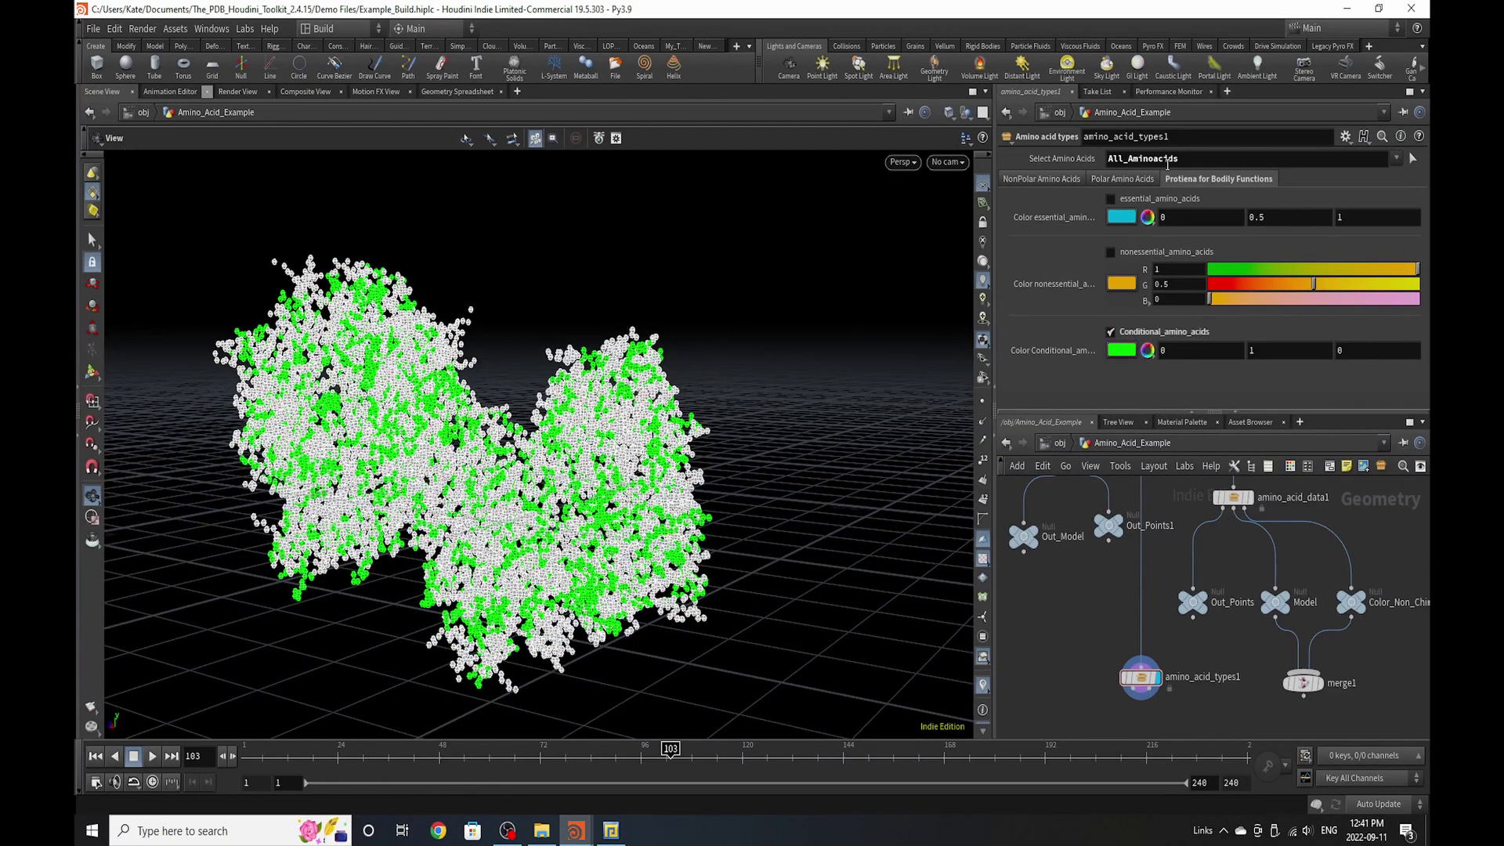
- Limit Select Amino Acids to nonessential_amino_acids and colour them with nonessential_amino_acids instead of Conditional_amino_acids
left_click_drag(1168, 160, 1054, 184)
key("BackSpace")
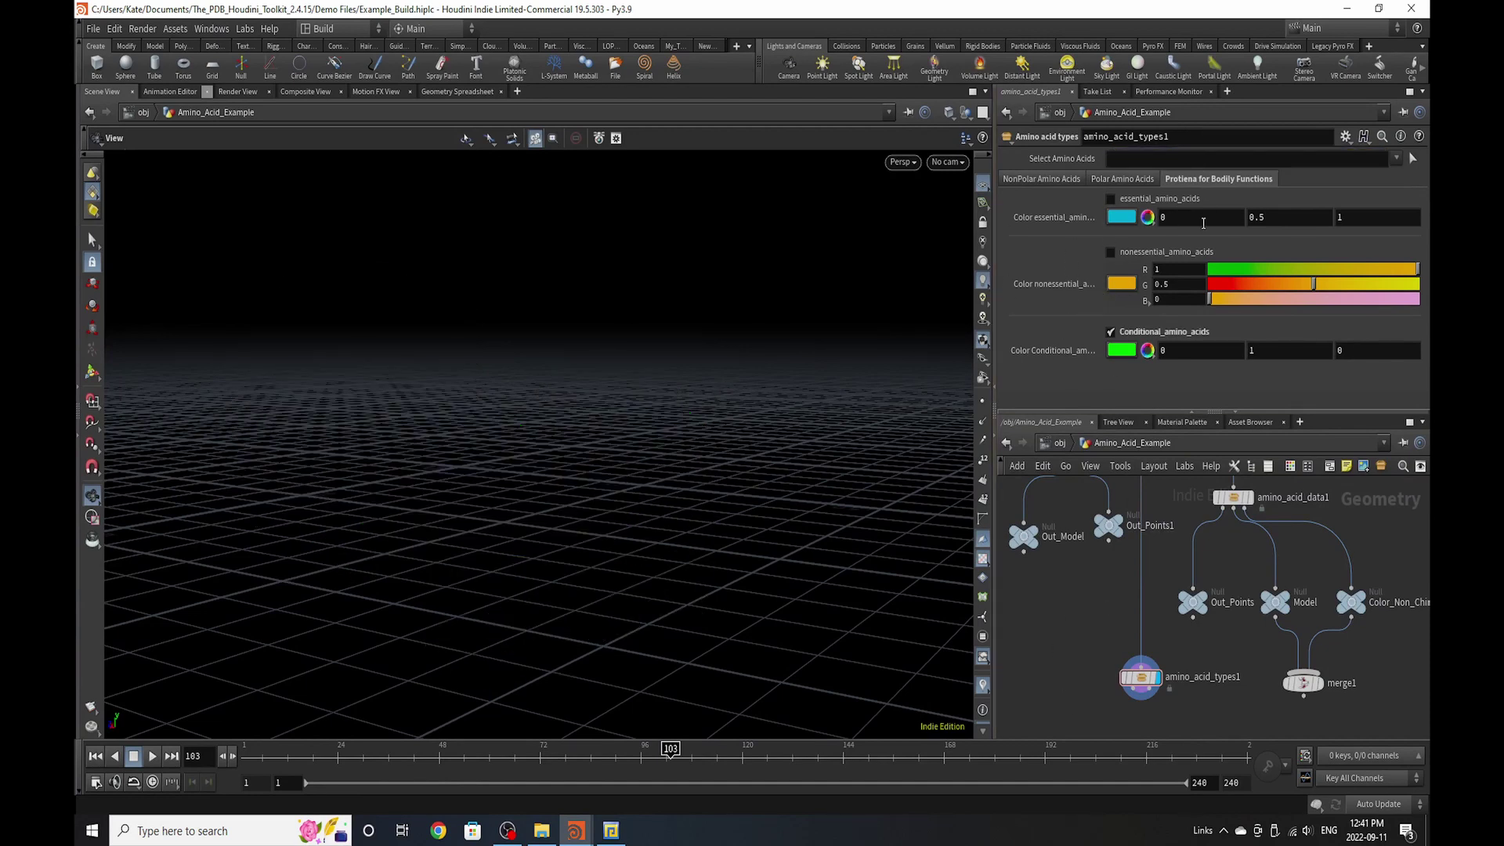
left_click(1396, 158)
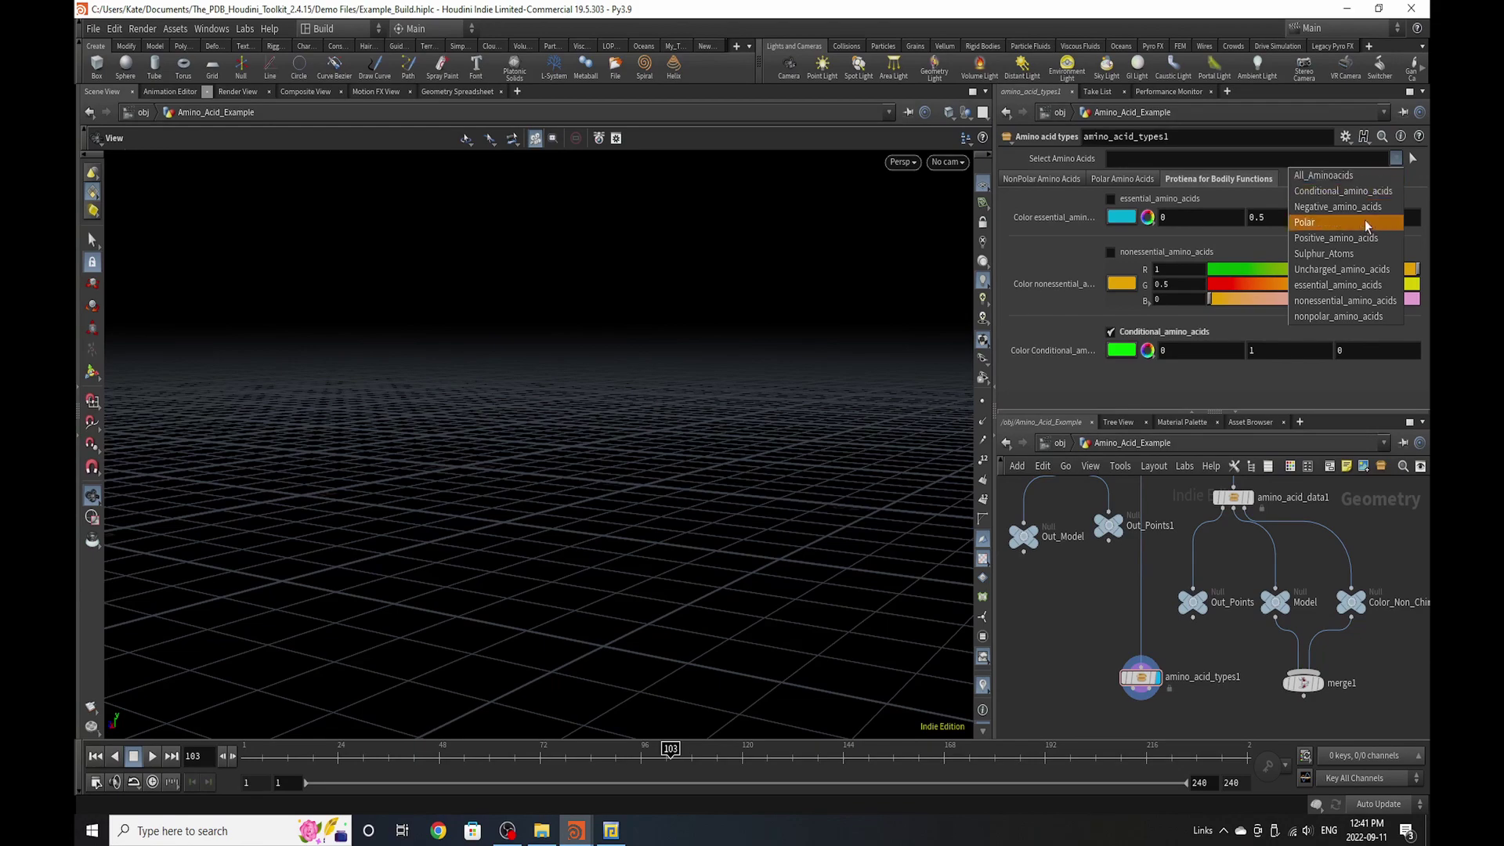
left_click(1355, 302)
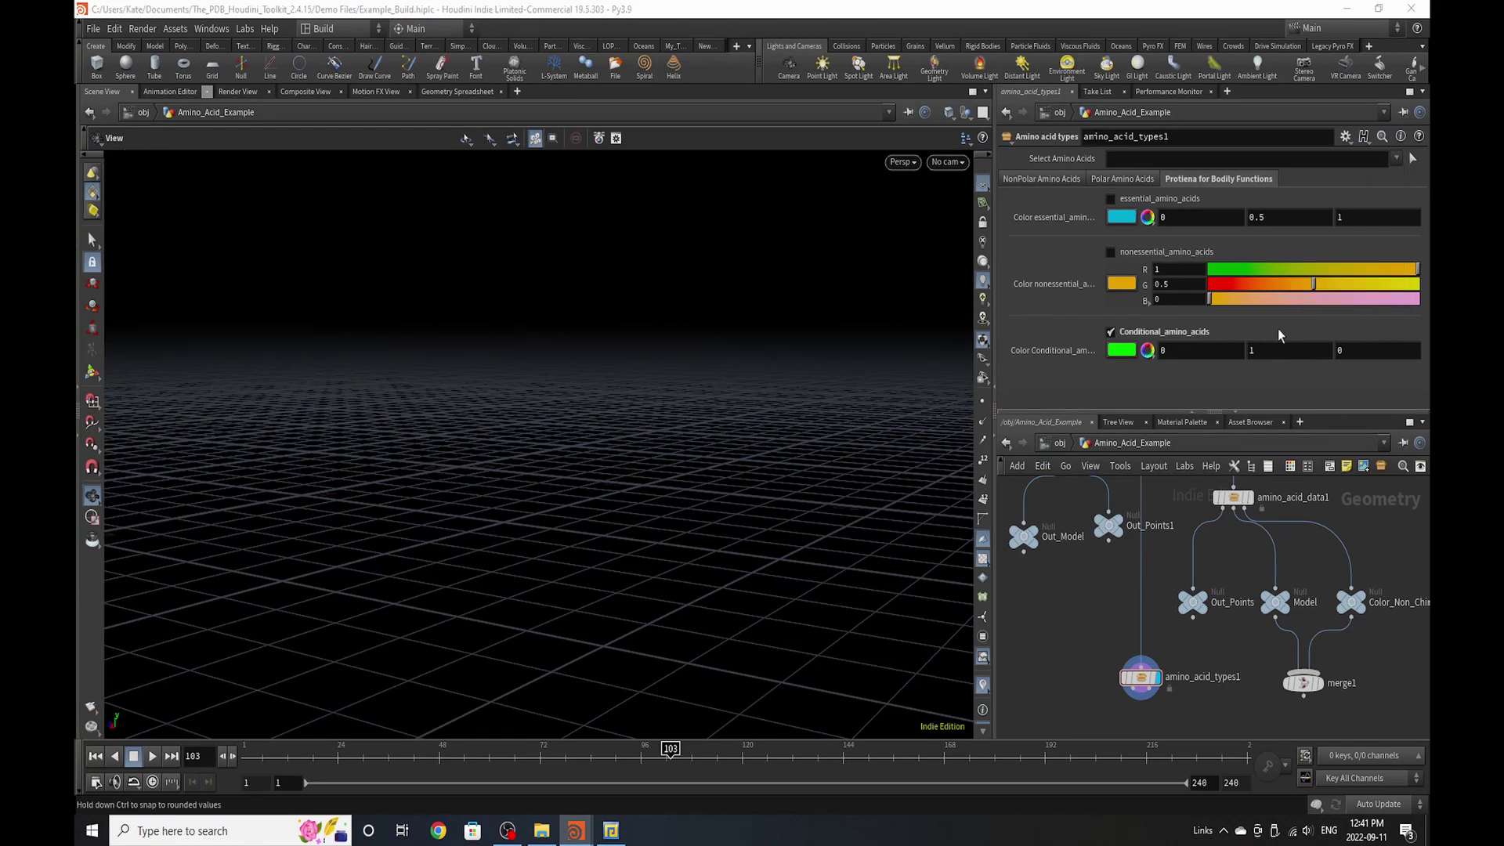
left_click_drag(549, 431, 815, 345)
left_click(1186, 334)
- Limit Select Amino Acids to Sulphur_Atoms only and turn off the nonessential_amino_acids colouring
left_click(1396, 158)
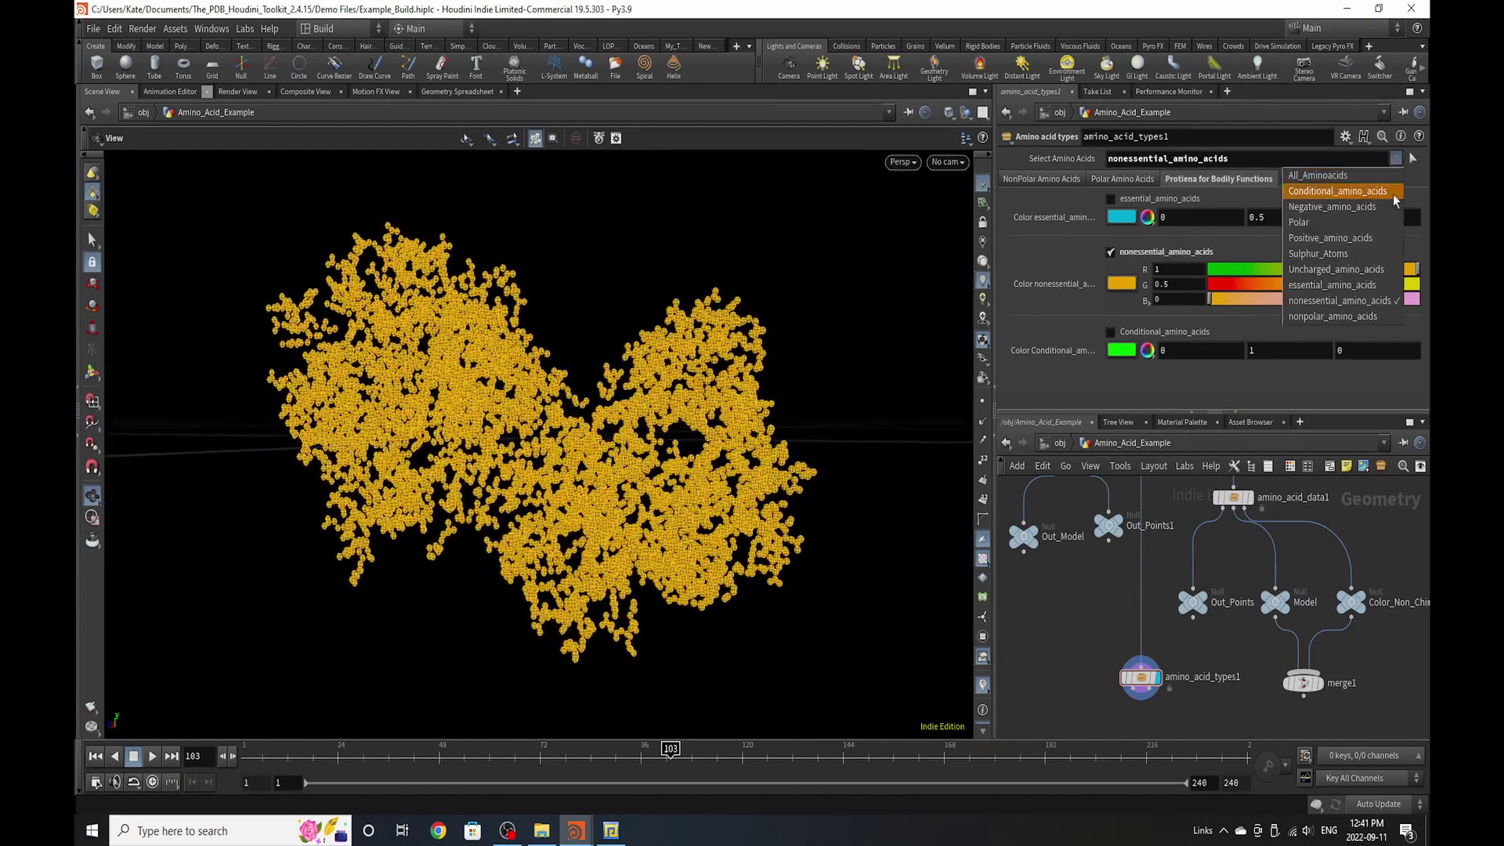
left_click(1351, 255)
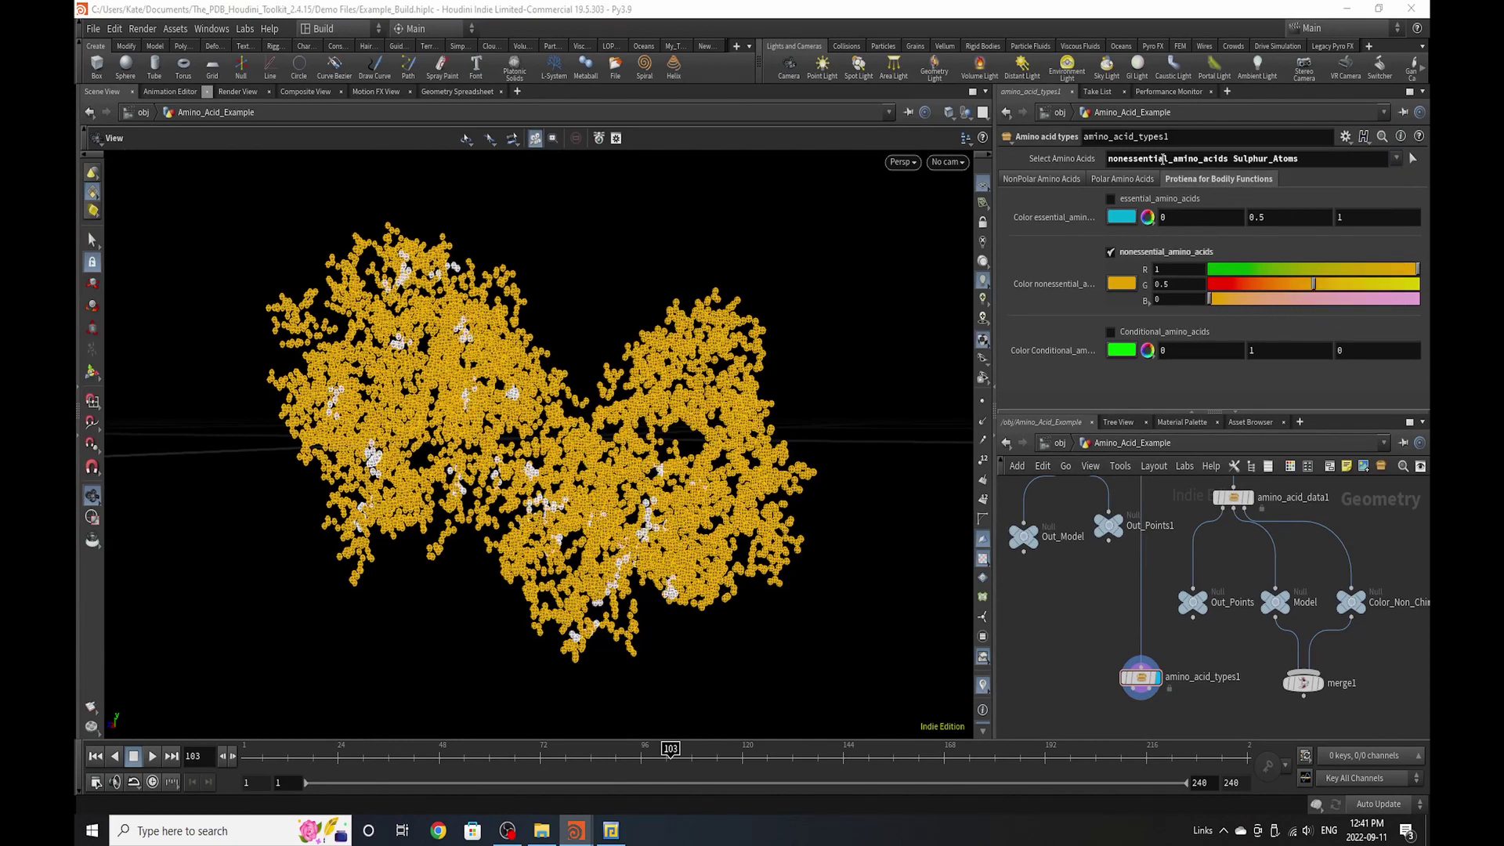
left_click(1232, 161)
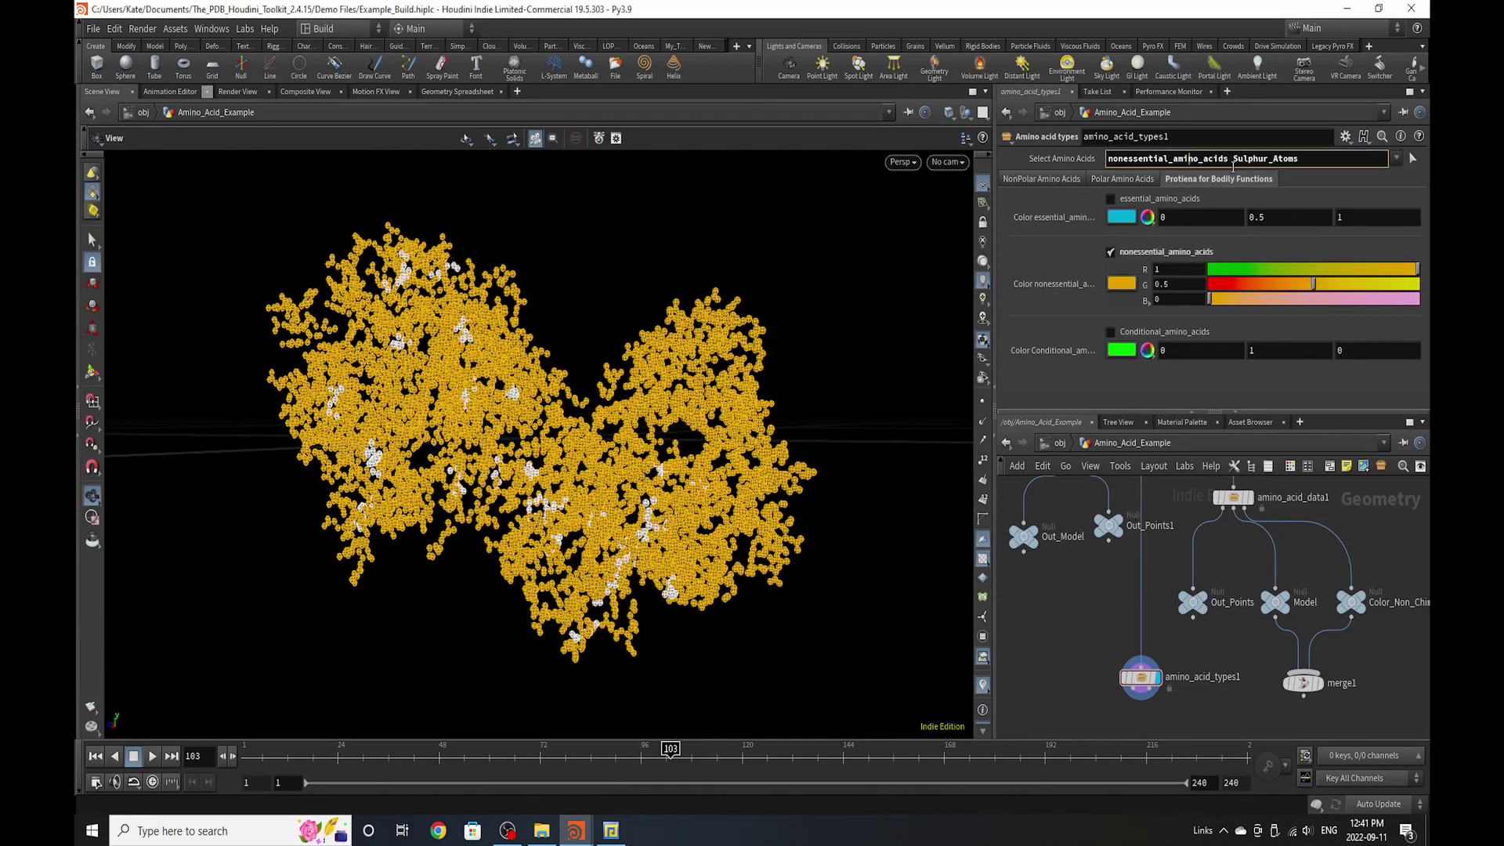
left_click_drag(1204, 161, 1104, 161)
key("BackSpace")
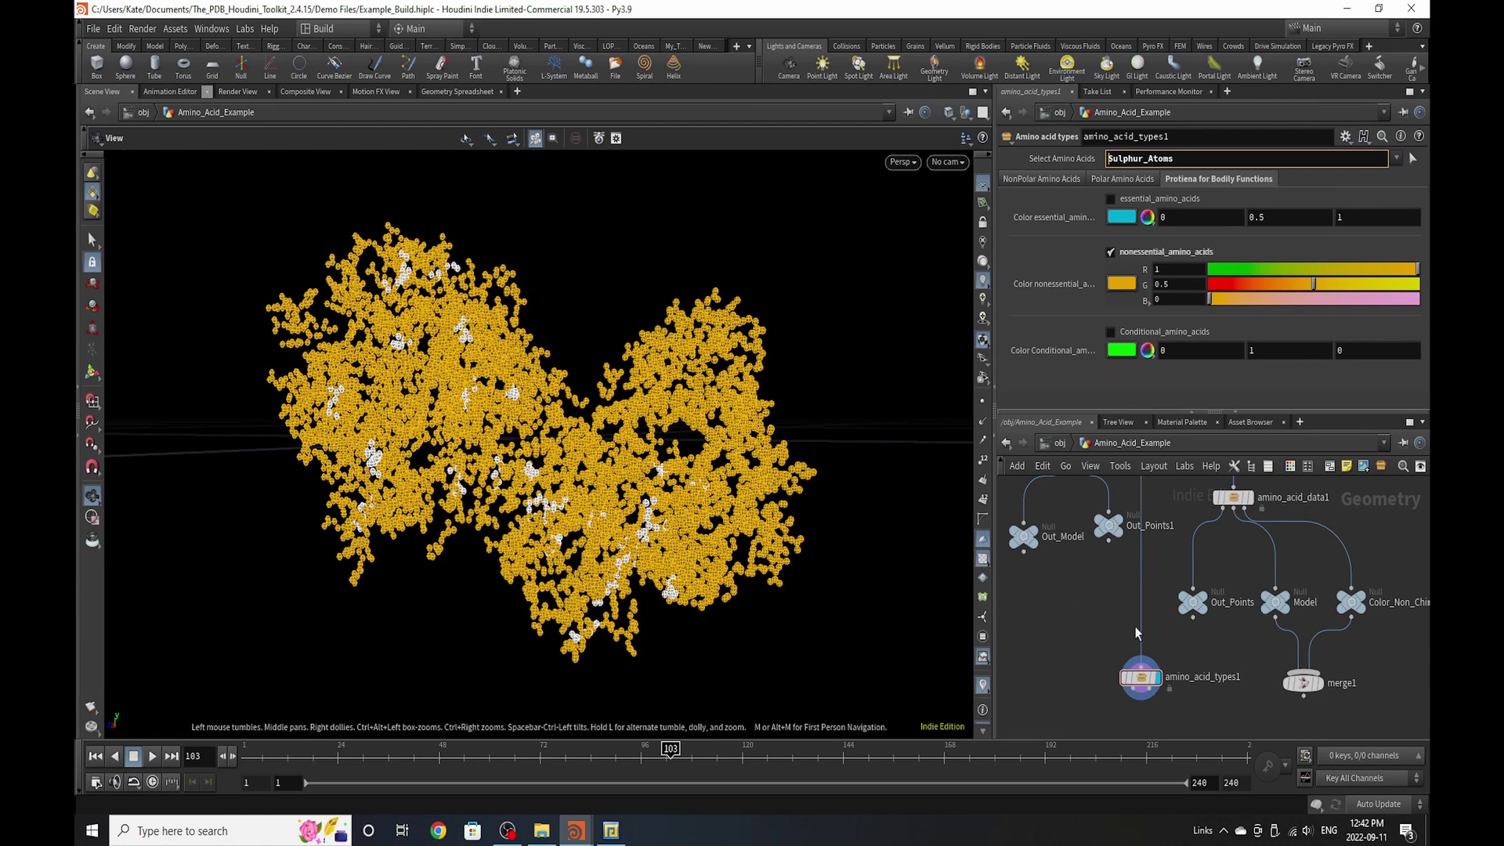
key("Return")
mouse_move(477, 409)
left_mouse_down()
mouse_move(509, 401)
mouse_move(489, 391)
left_mouse_up()
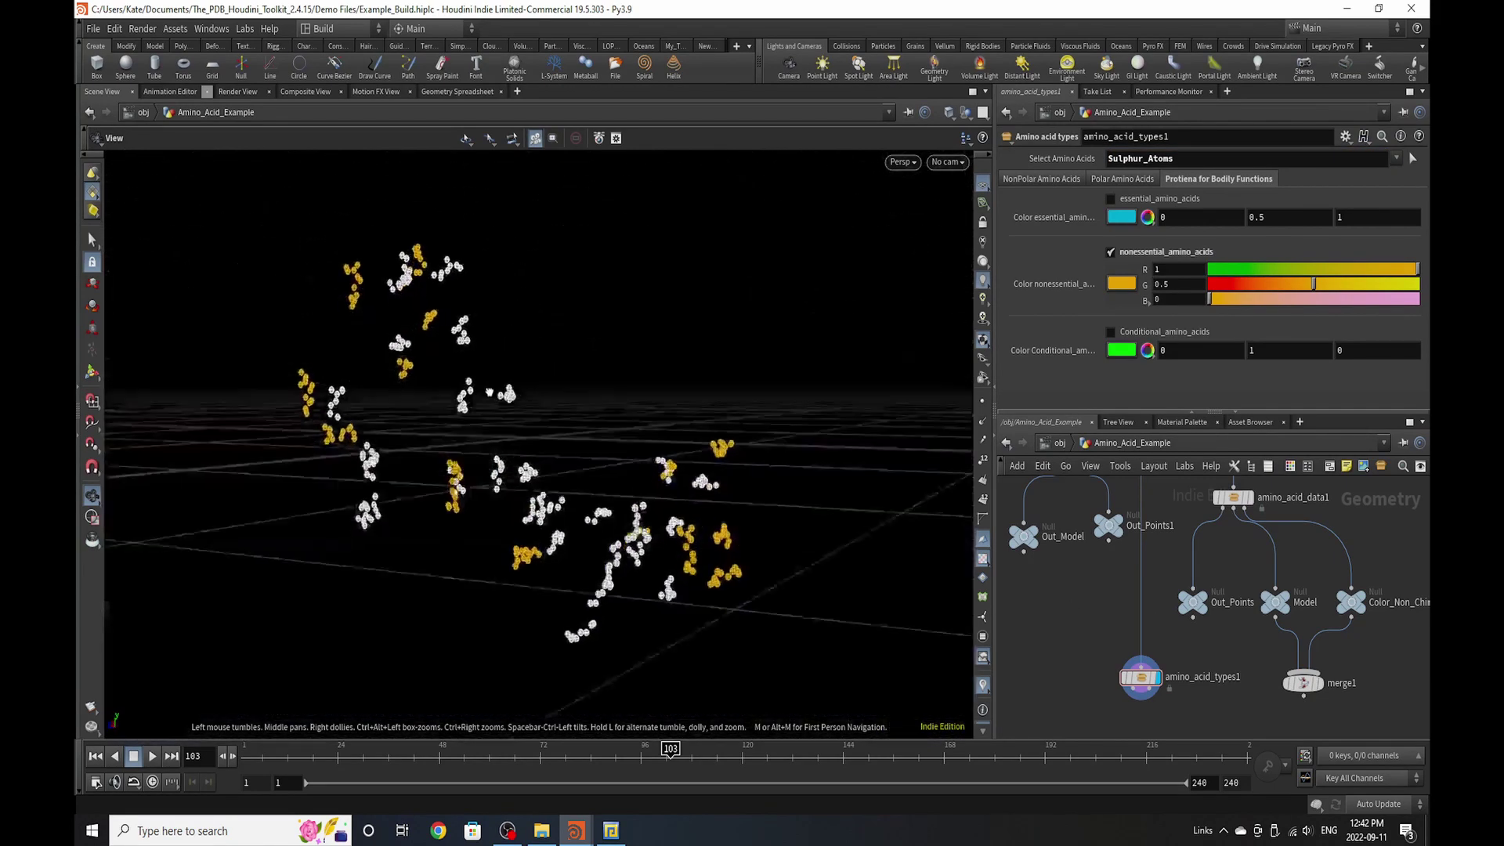
- Add a Null below amino_acid_types1 and connect the node's first output to it
scroll(1152, 674, "up", 5)
key("Tab")
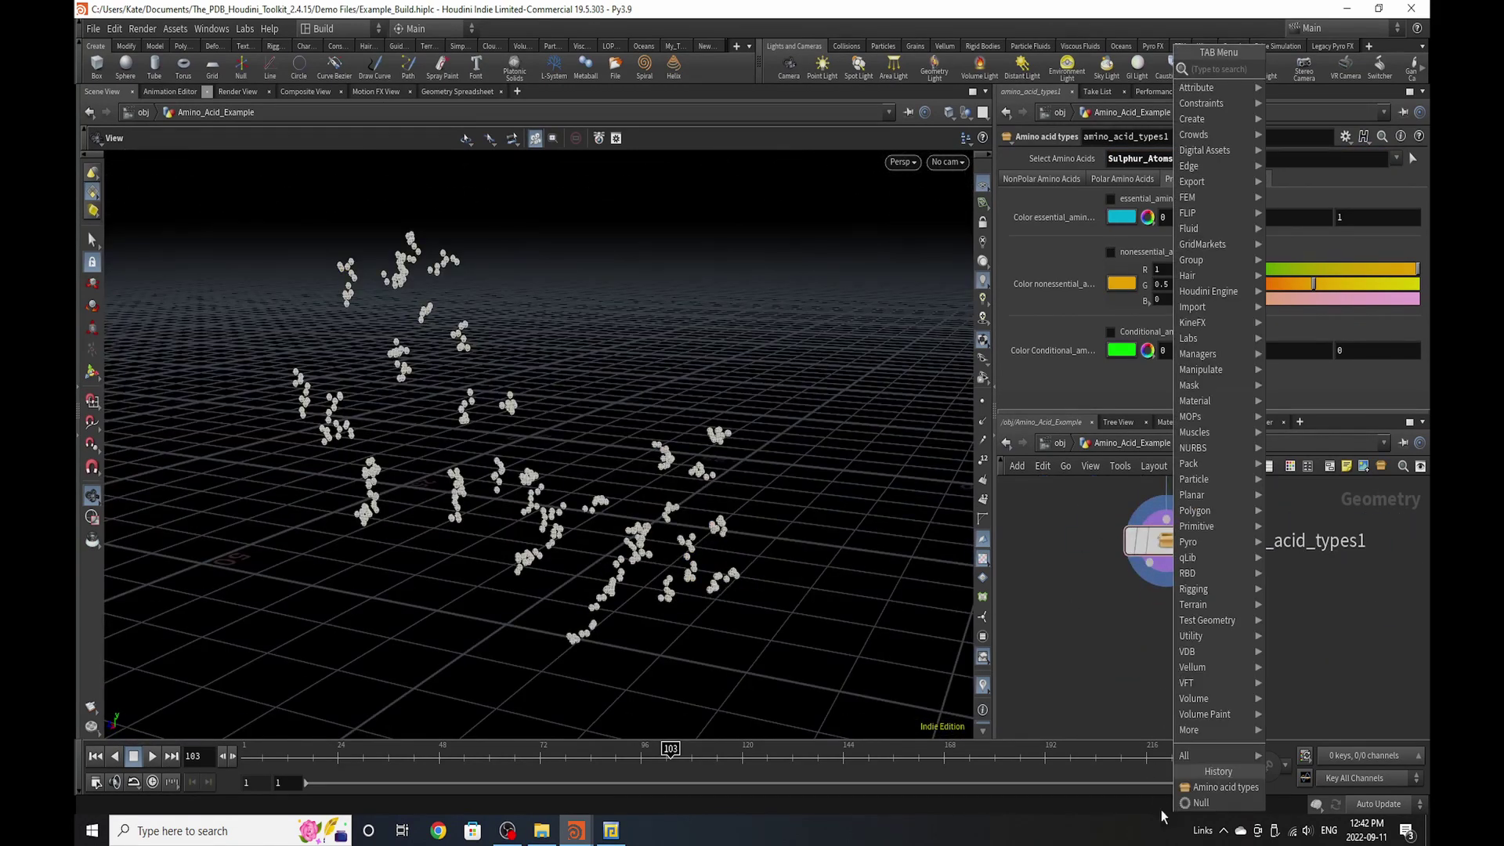
left_click(1195, 802)
left_click(1123, 660)
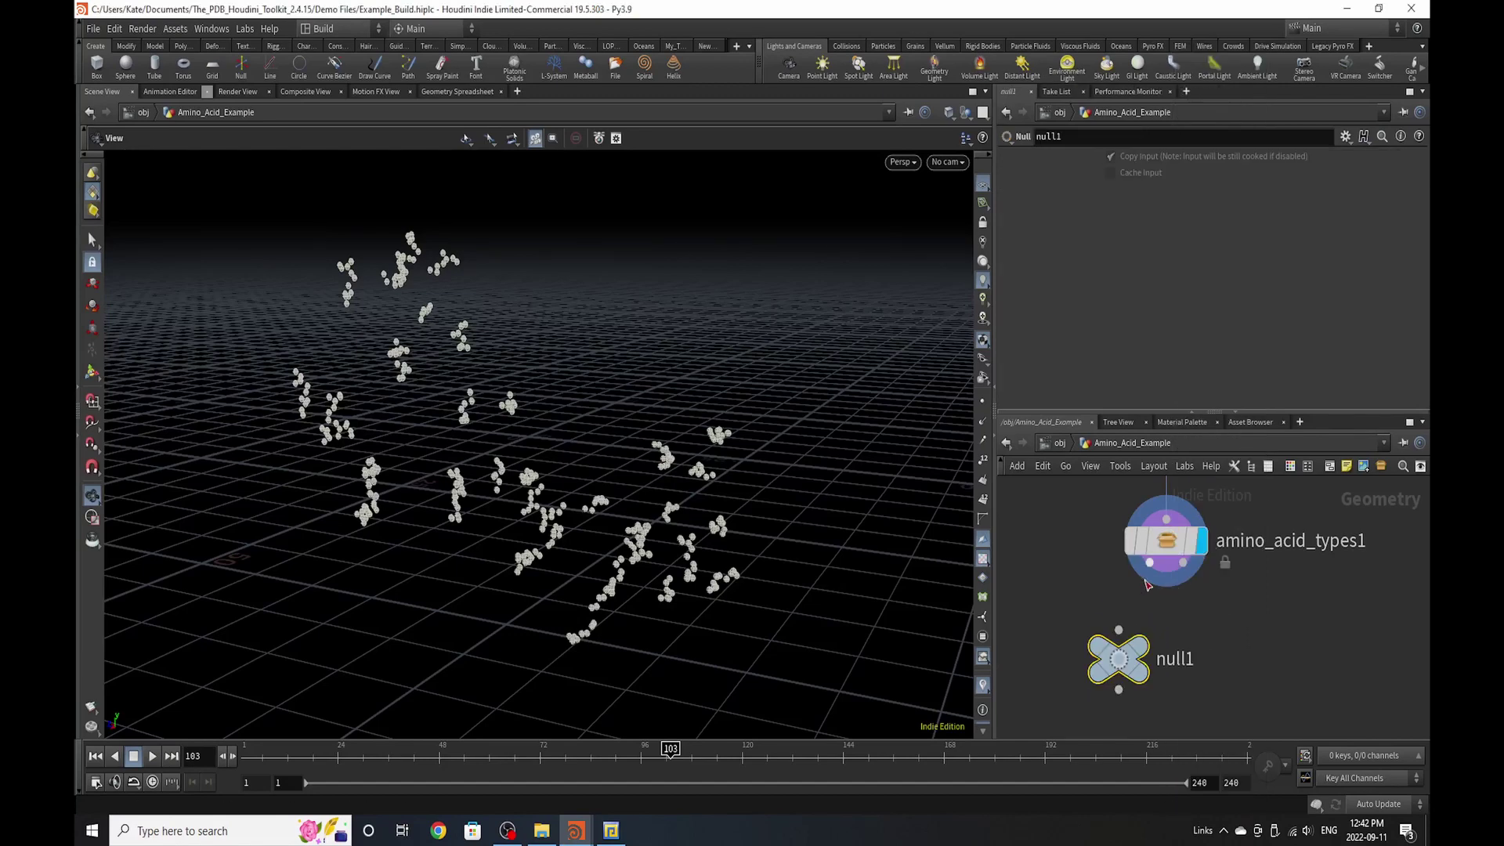
left_click_drag(1146, 584, 1120, 646)
- Add a second Null beside the first one and connect the second output of amino_acid_types1 to it
key("Tab")
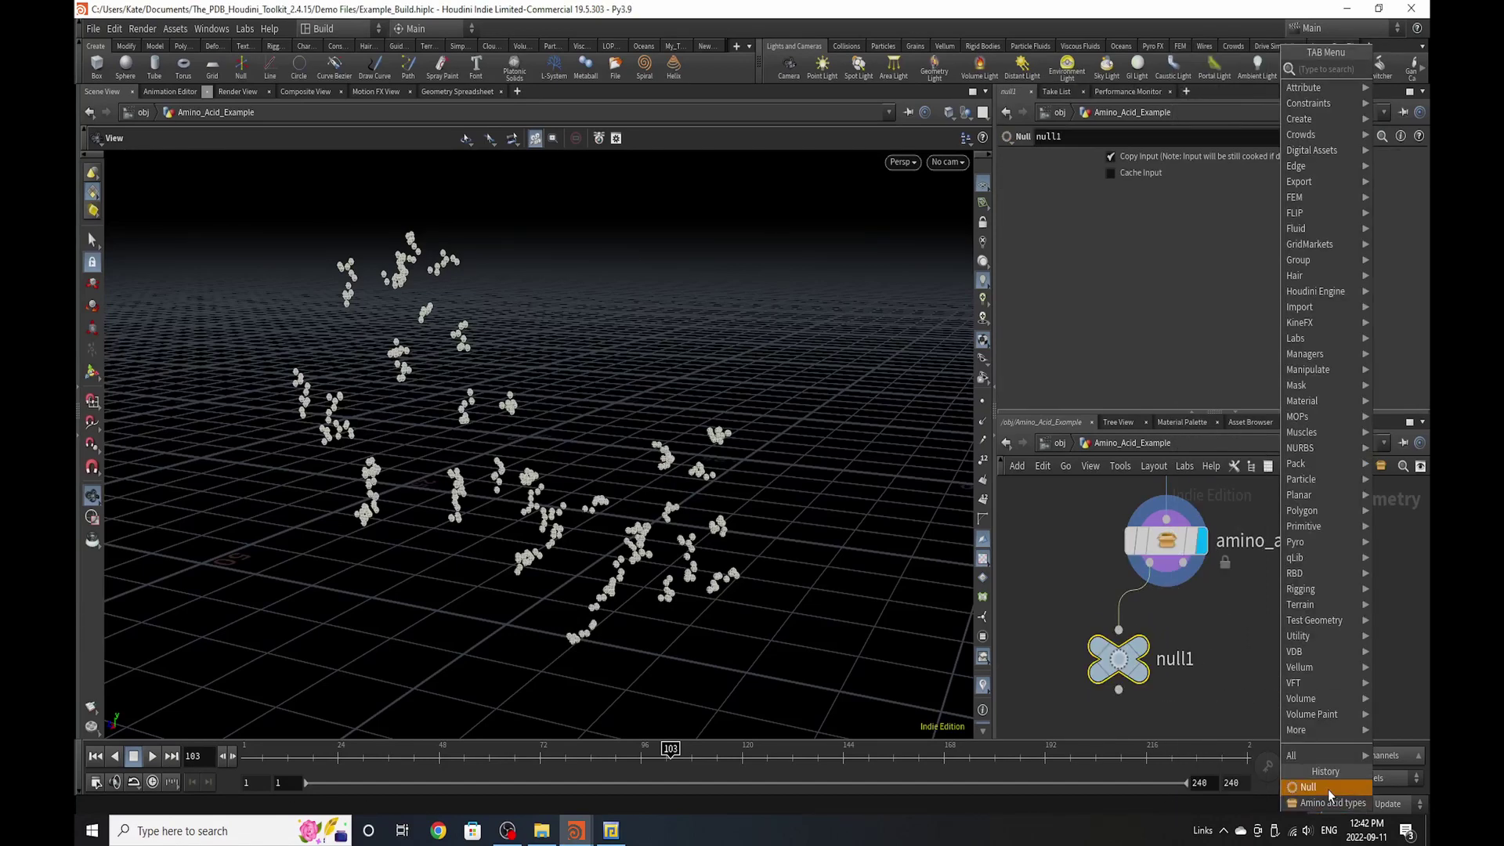
left_click(1328, 788)
left_click(1269, 680)
left_click_drag(1184, 583, 1273, 669)
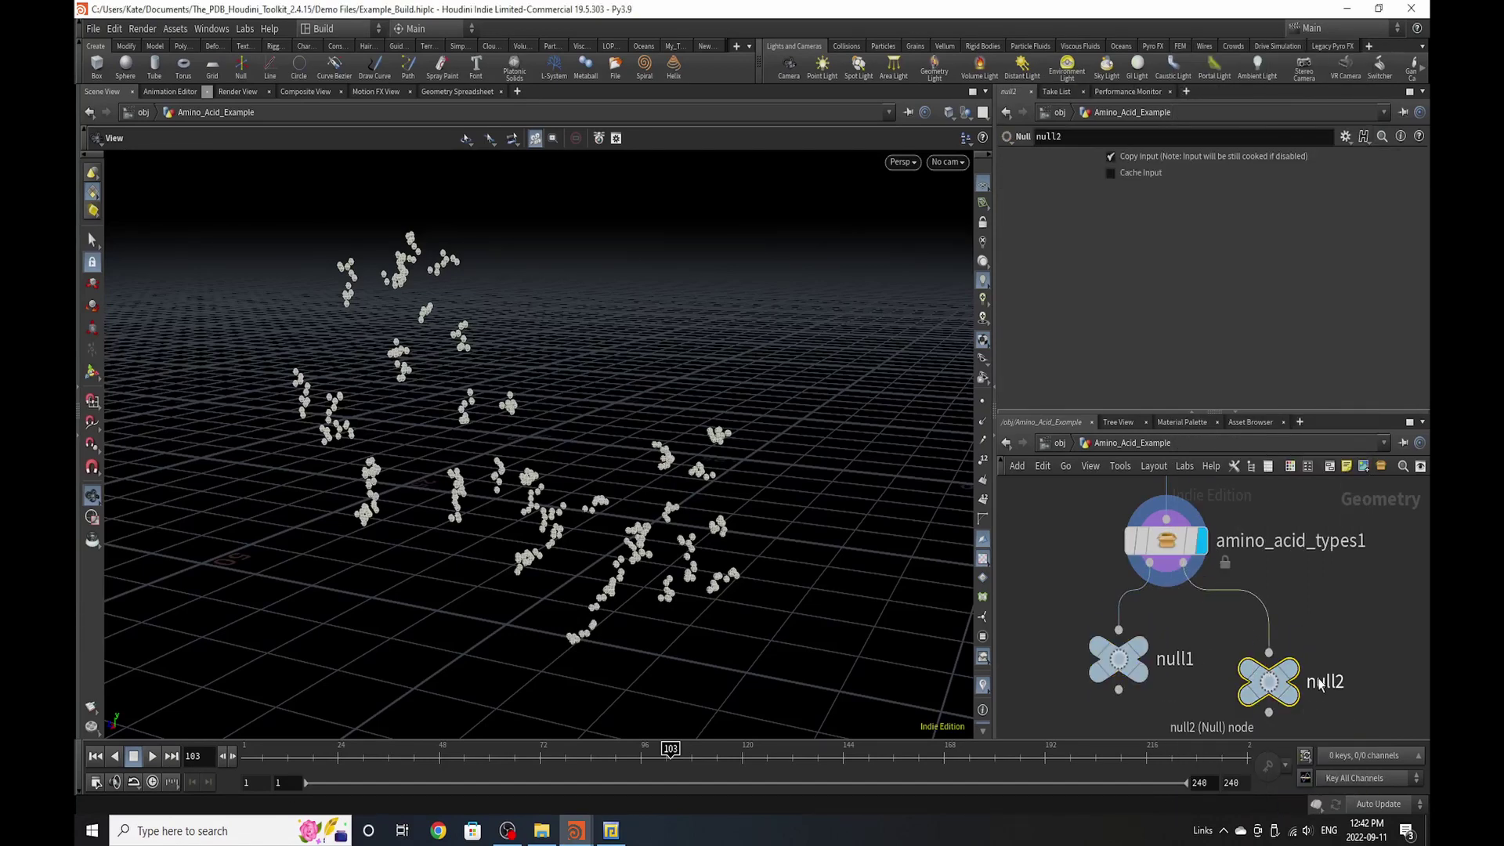
- Display null2 and null1 in turn to compare the separate outputs of amino_acid_types1
left_click(1297, 679)
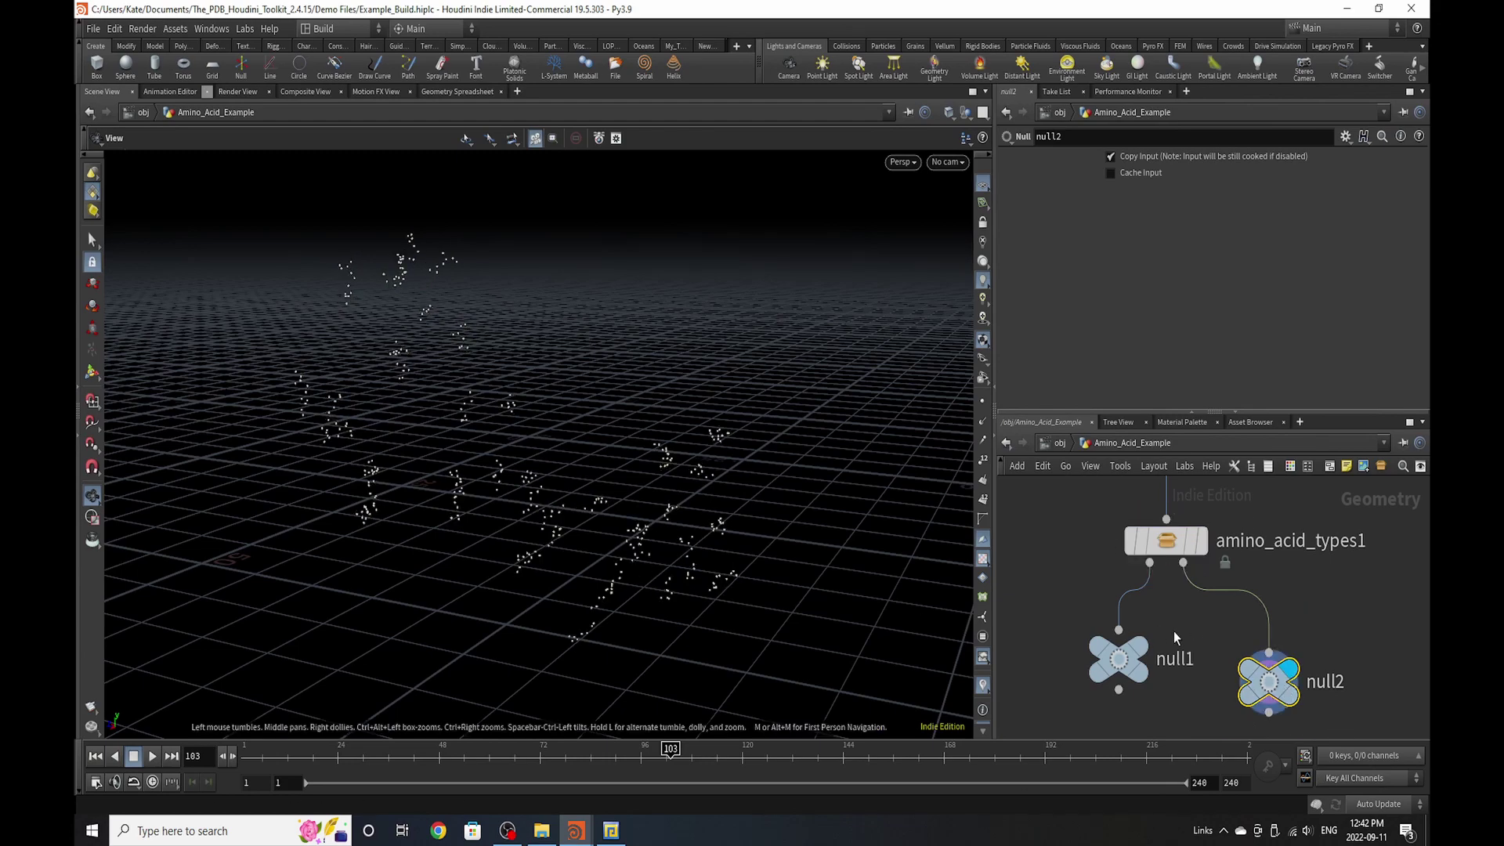
left_click(1138, 652)
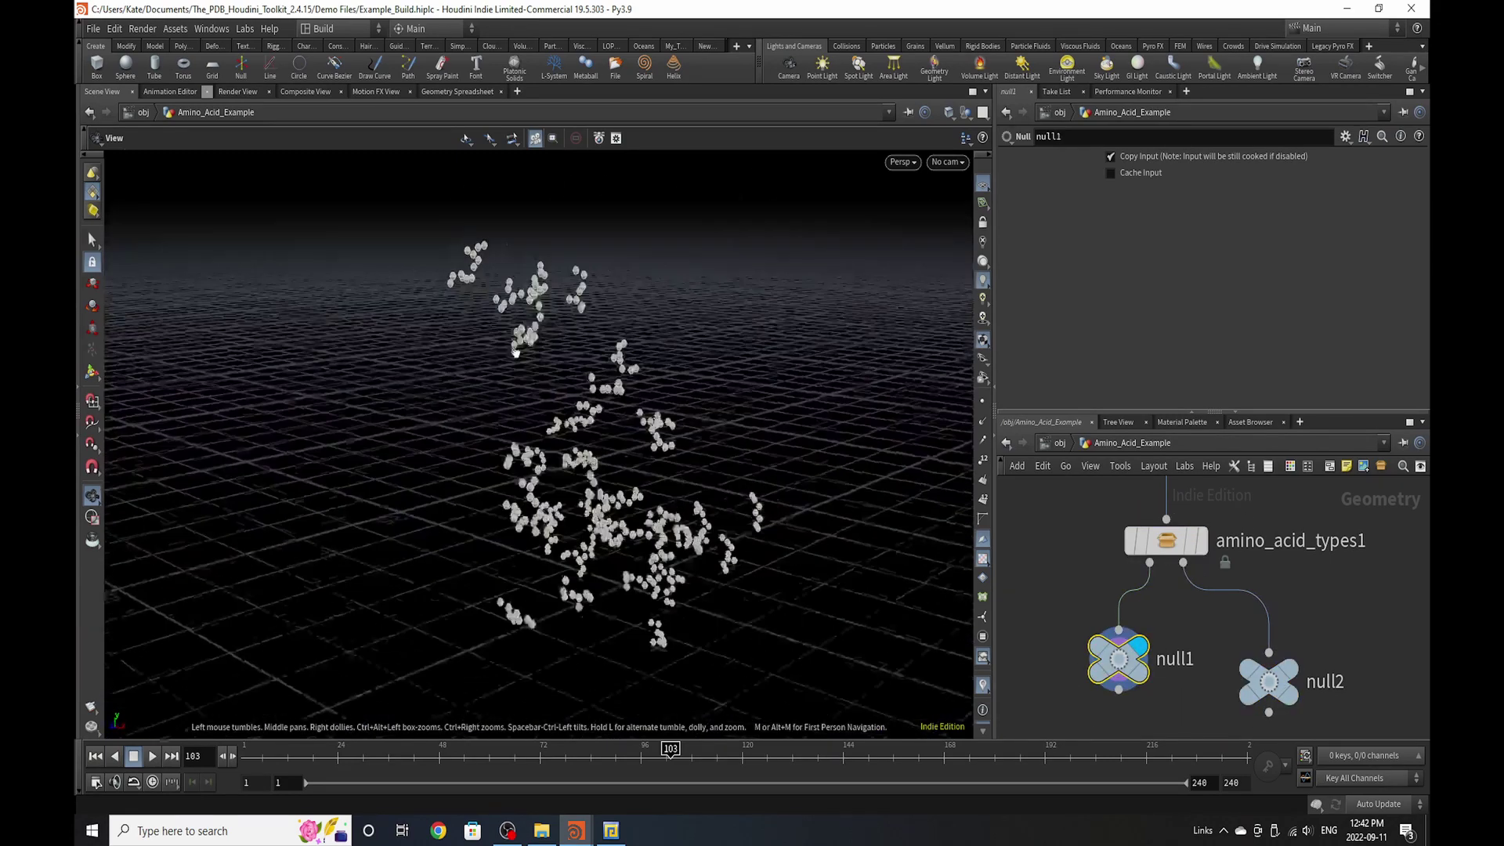
scroll(515, 352, "down", 6)
scroll(610, 523, "up", 3)
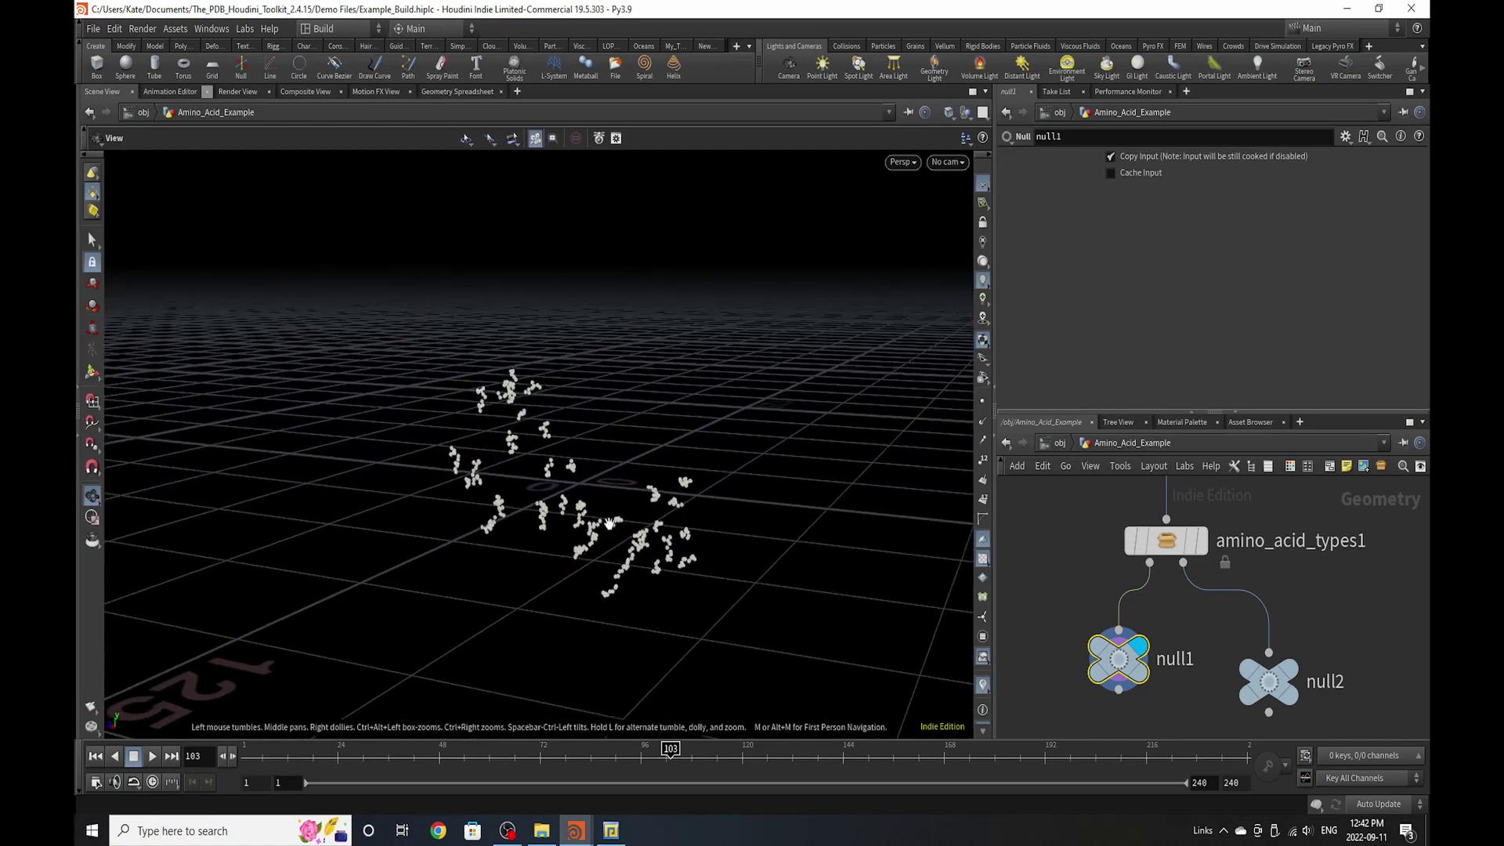
scroll(610, 524, "up", 3)
- Save the scene from the object level and open the Quark_Example network
key("u")
key("ctrl+s")
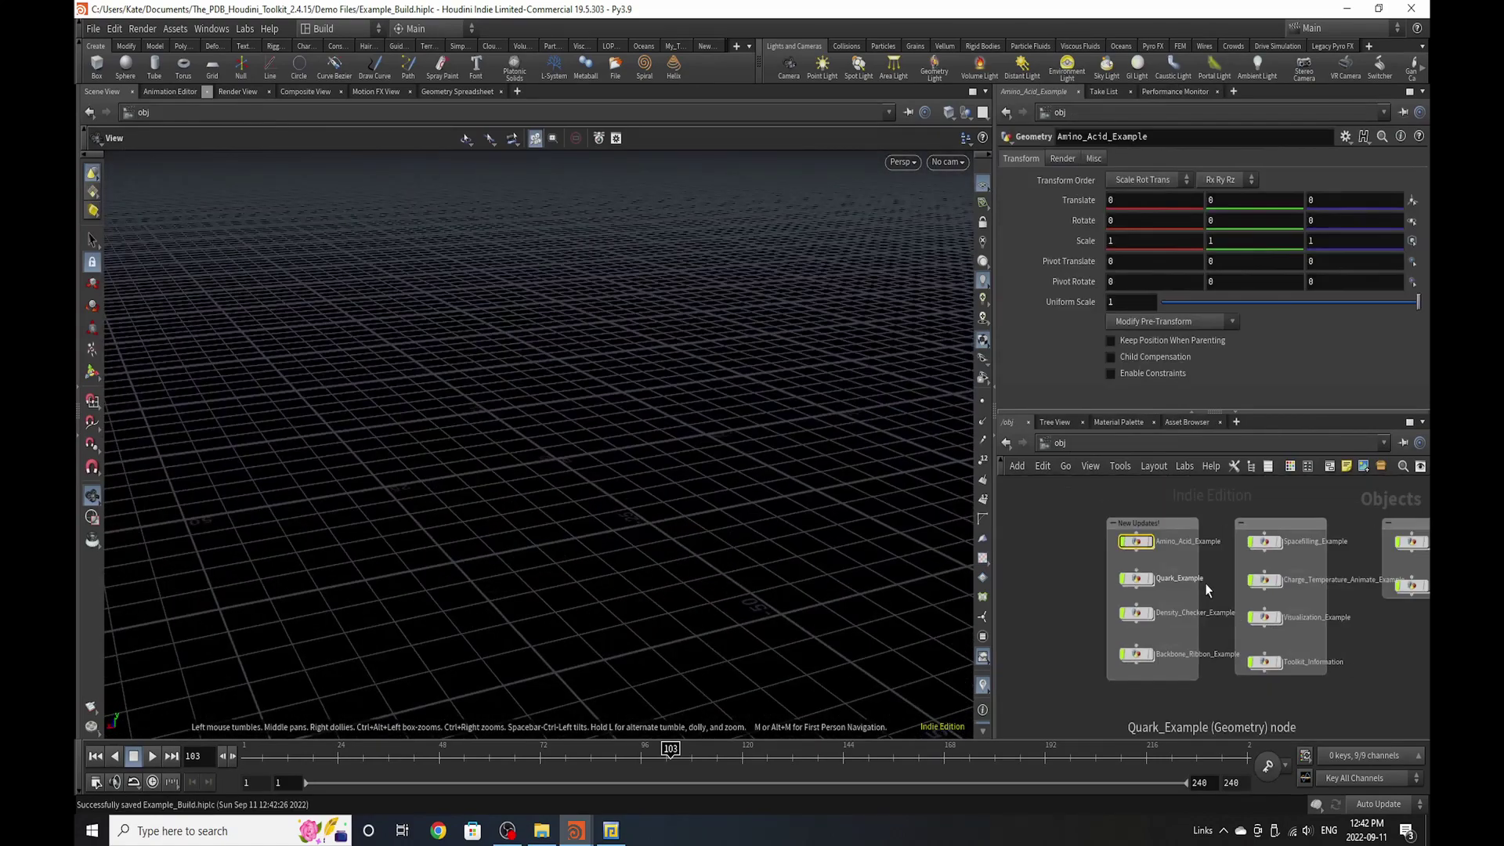
scroll(1198, 582, "up", 3)
mouse_move(1120, 594)
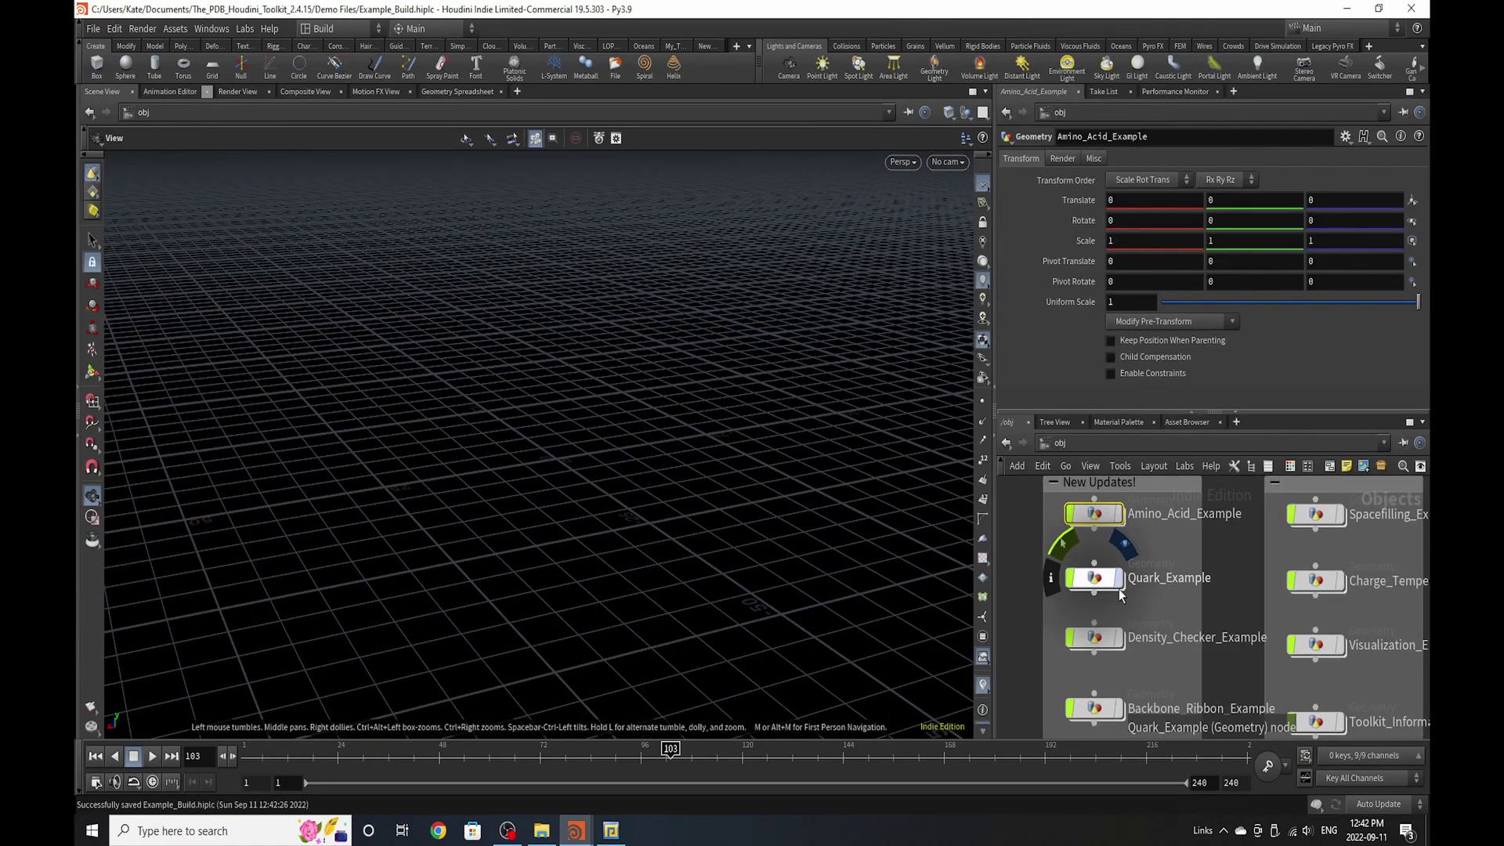
scroll(1121, 592, "down", 3)
left_click(1111, 586)
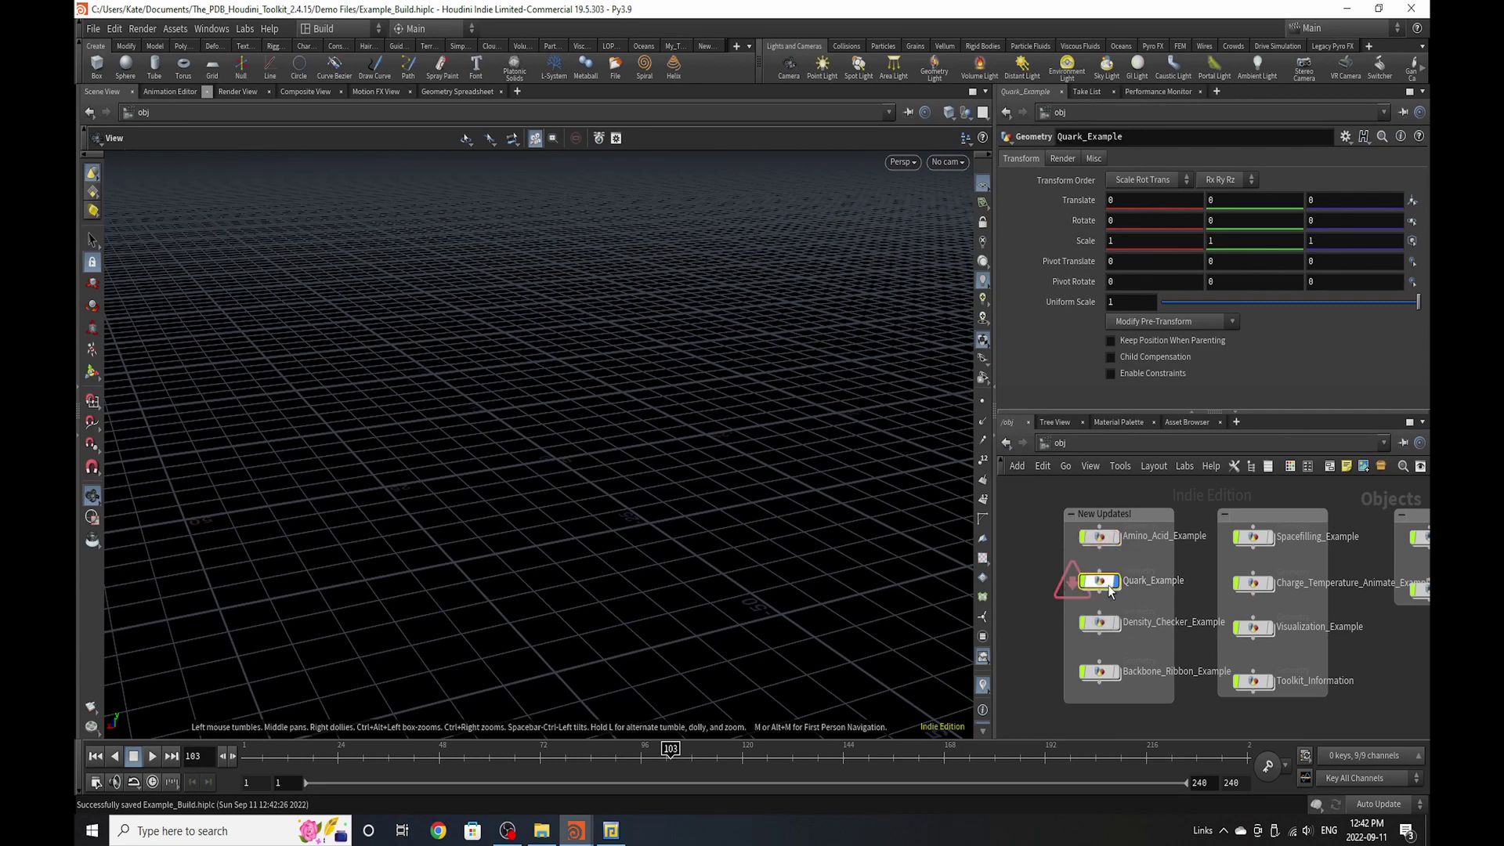
double_click(1110, 587)
- Load 3ole.pdb from the toolkit's Example_Data/Diabetes_Proteins folder into the file1 node
scroll(1165, 550, "up", 3)
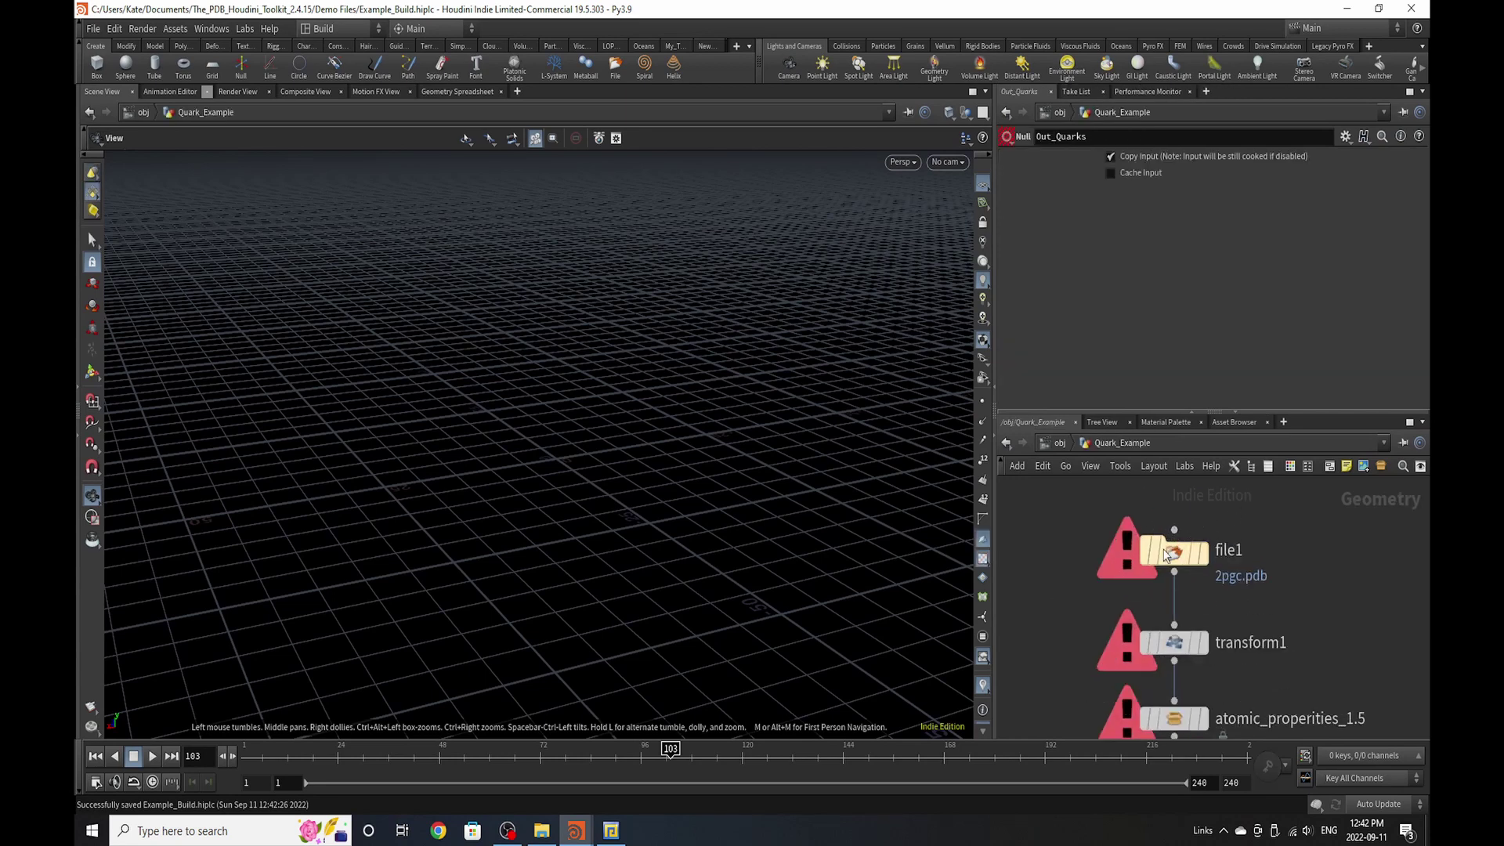
left_click(1167, 553)
left_click(1413, 179)
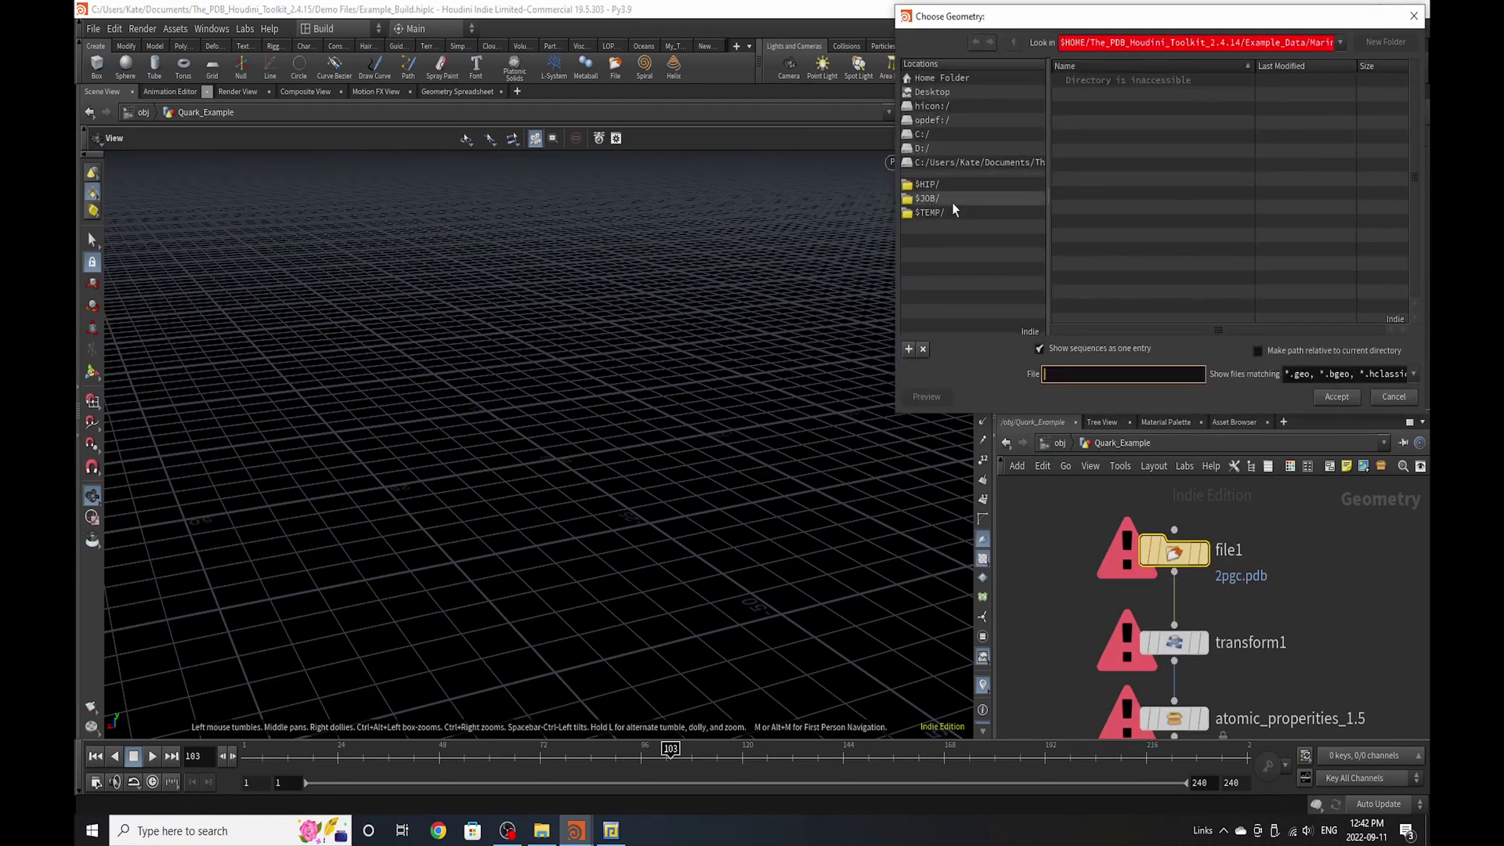
left_click(970, 161)
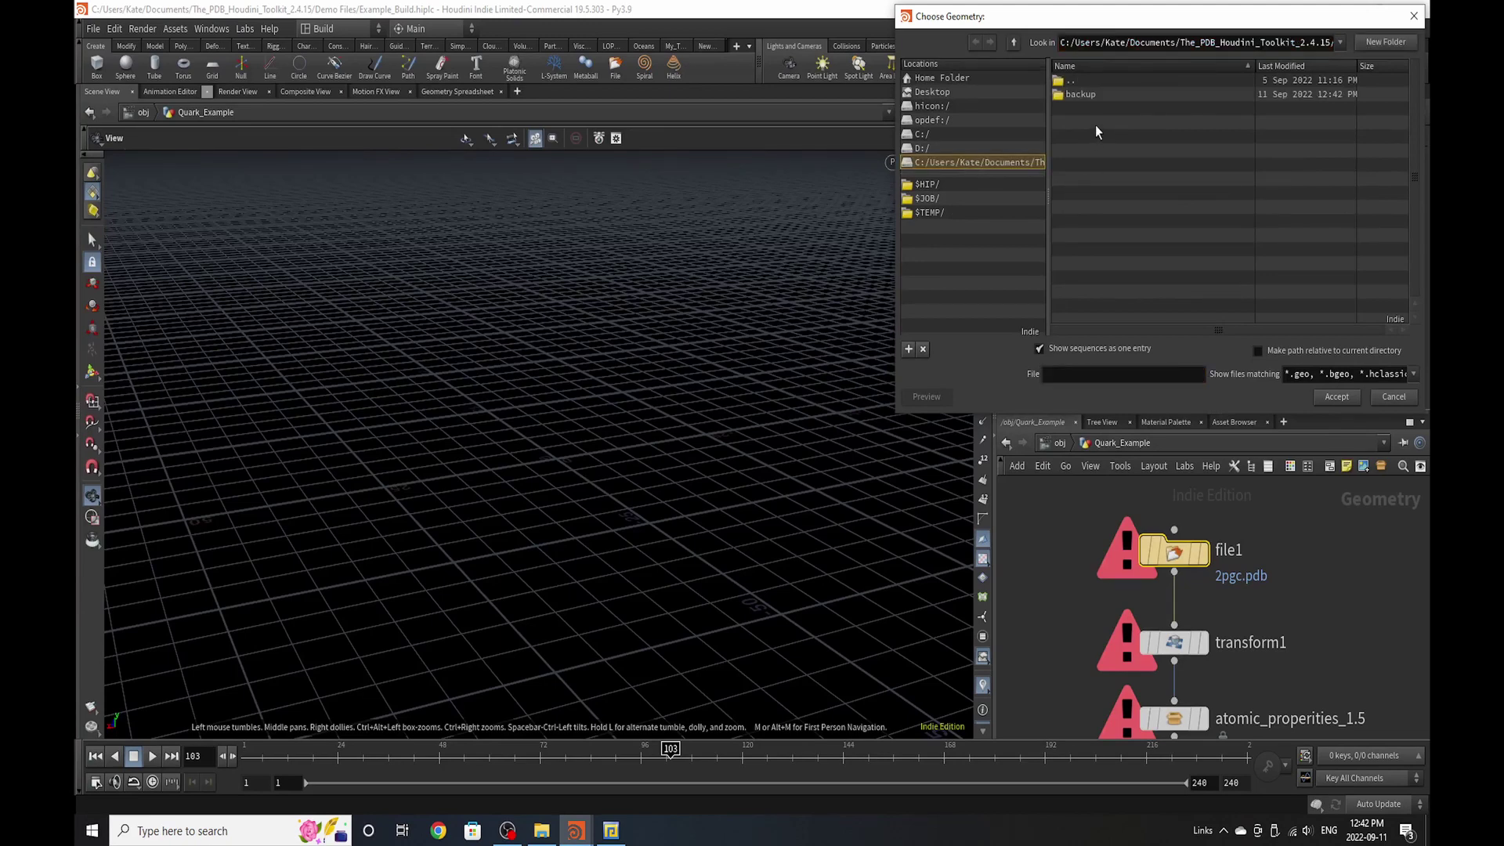
double_click(1086, 82)
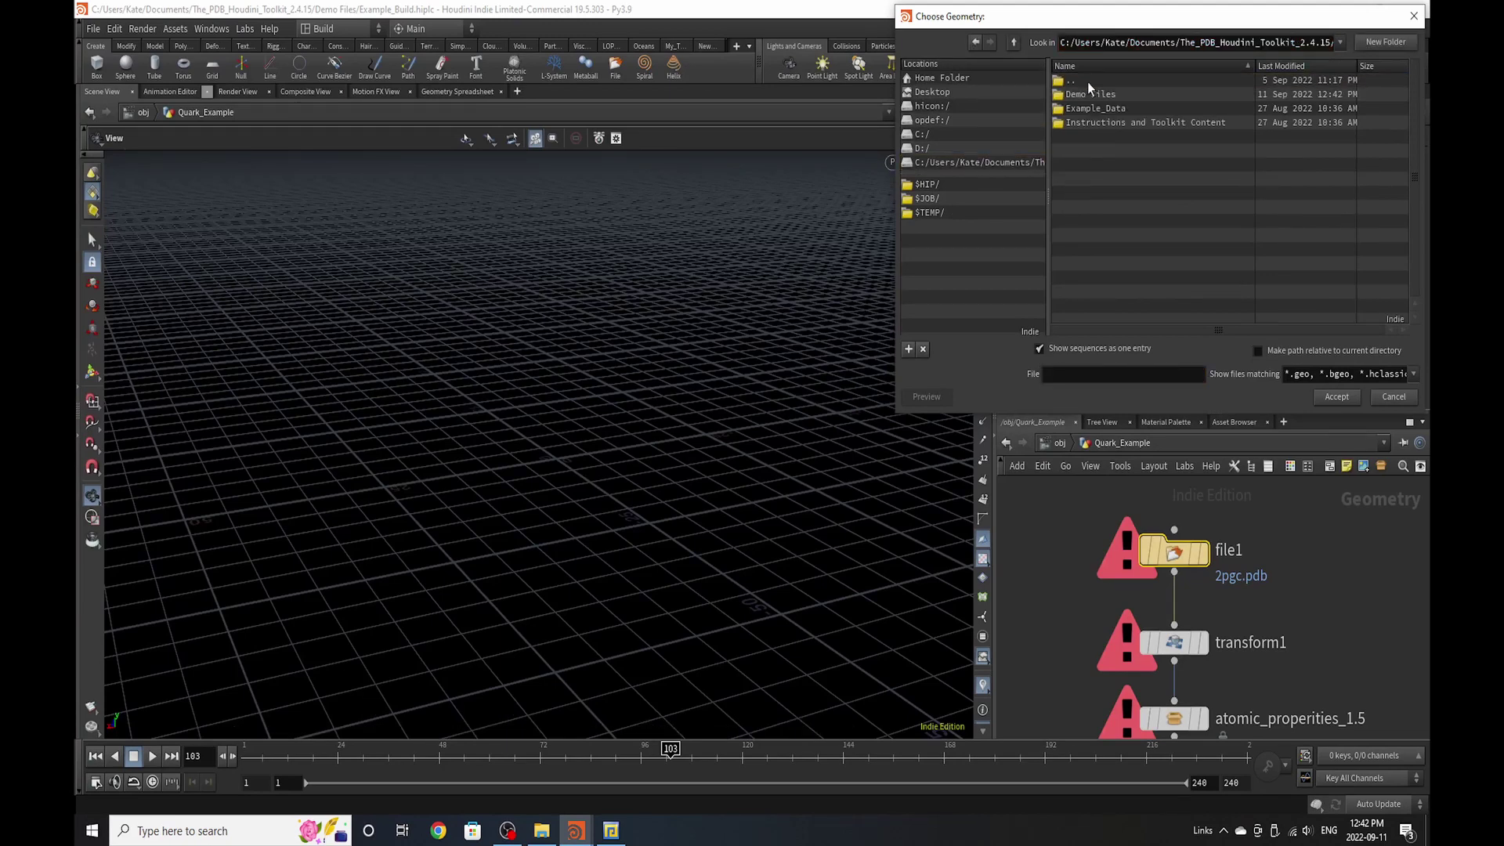
double_click(1093, 109)
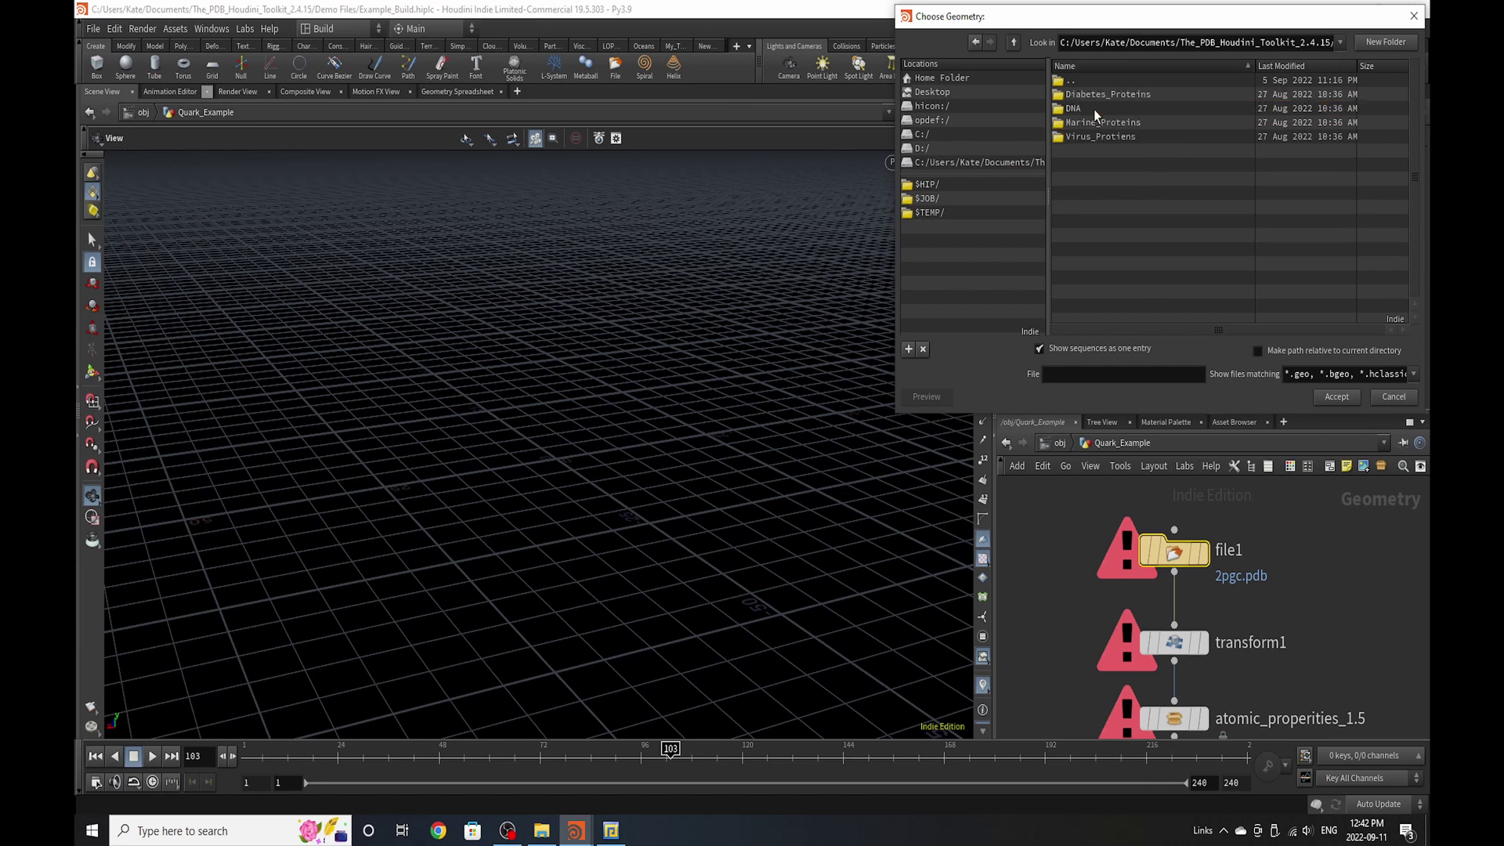
double_click(1102, 98)
left_click(1108, 122)
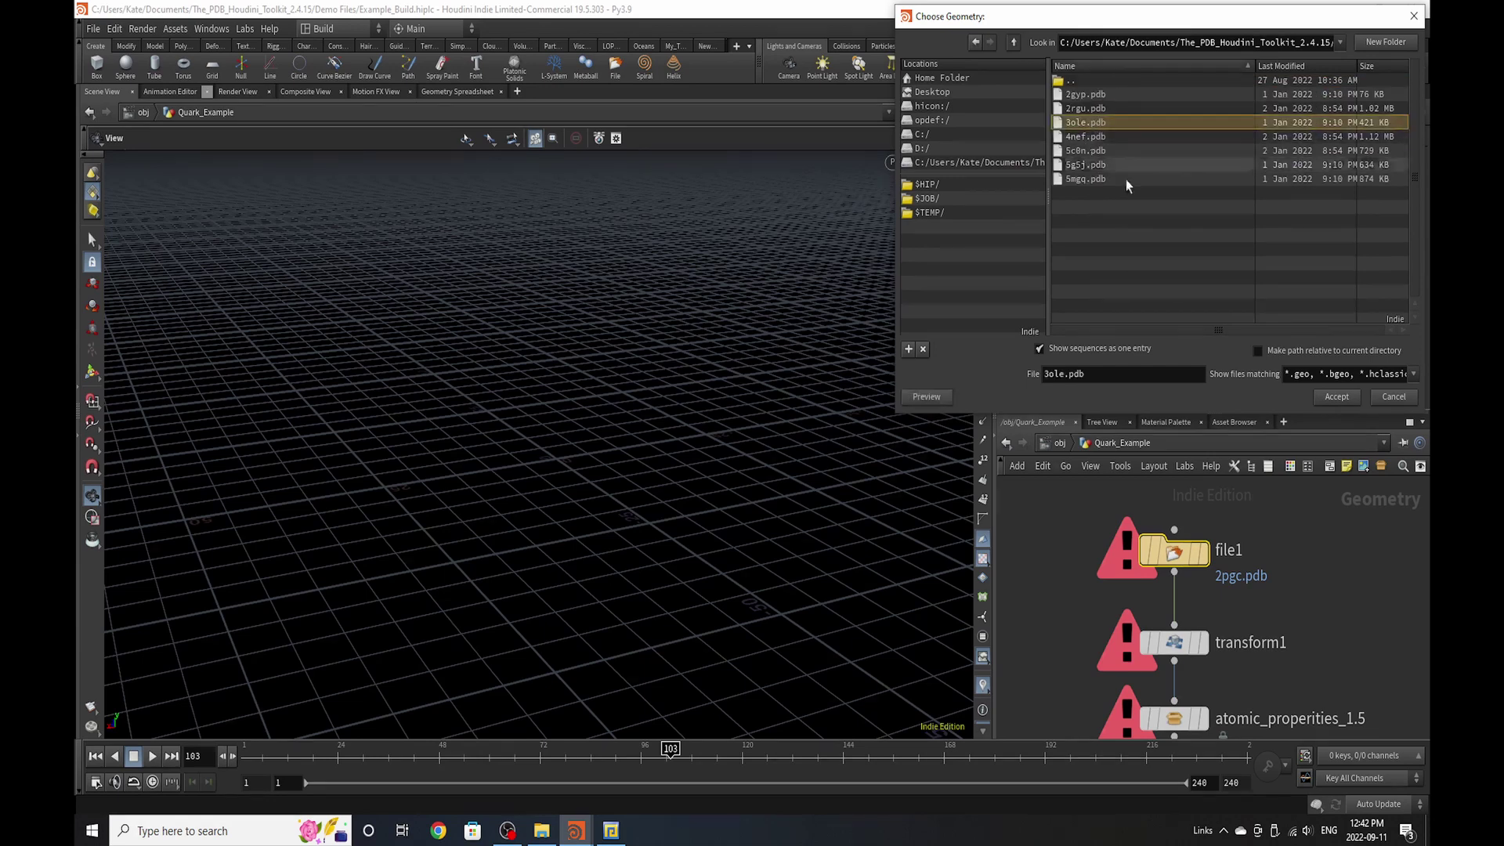
left_click(1352, 394)
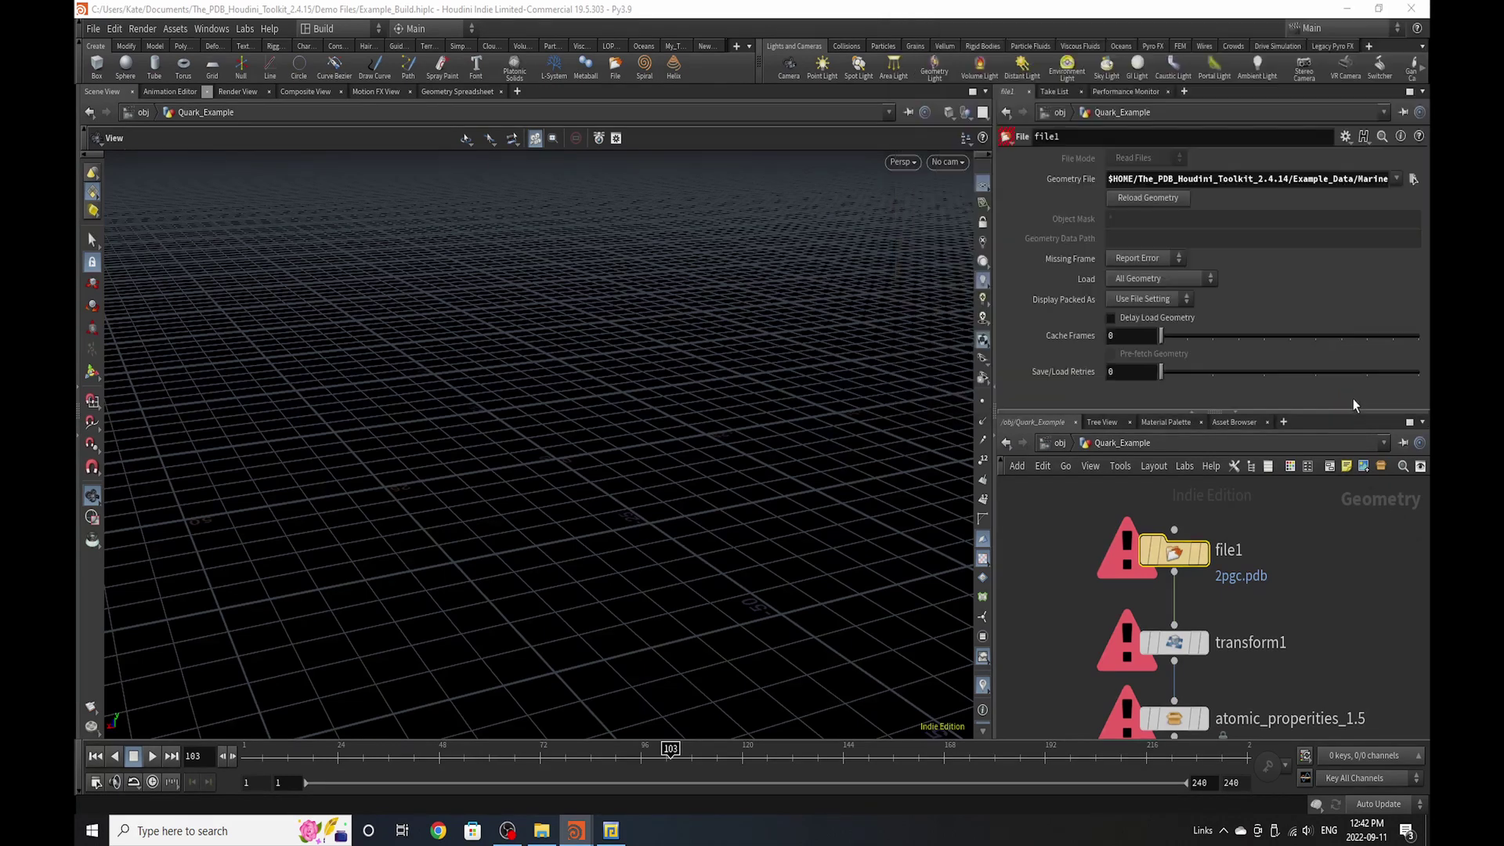
- Move the protein's centroid to the origin in transform1 and inspect the molecule from several angles
left_click(1167, 642)
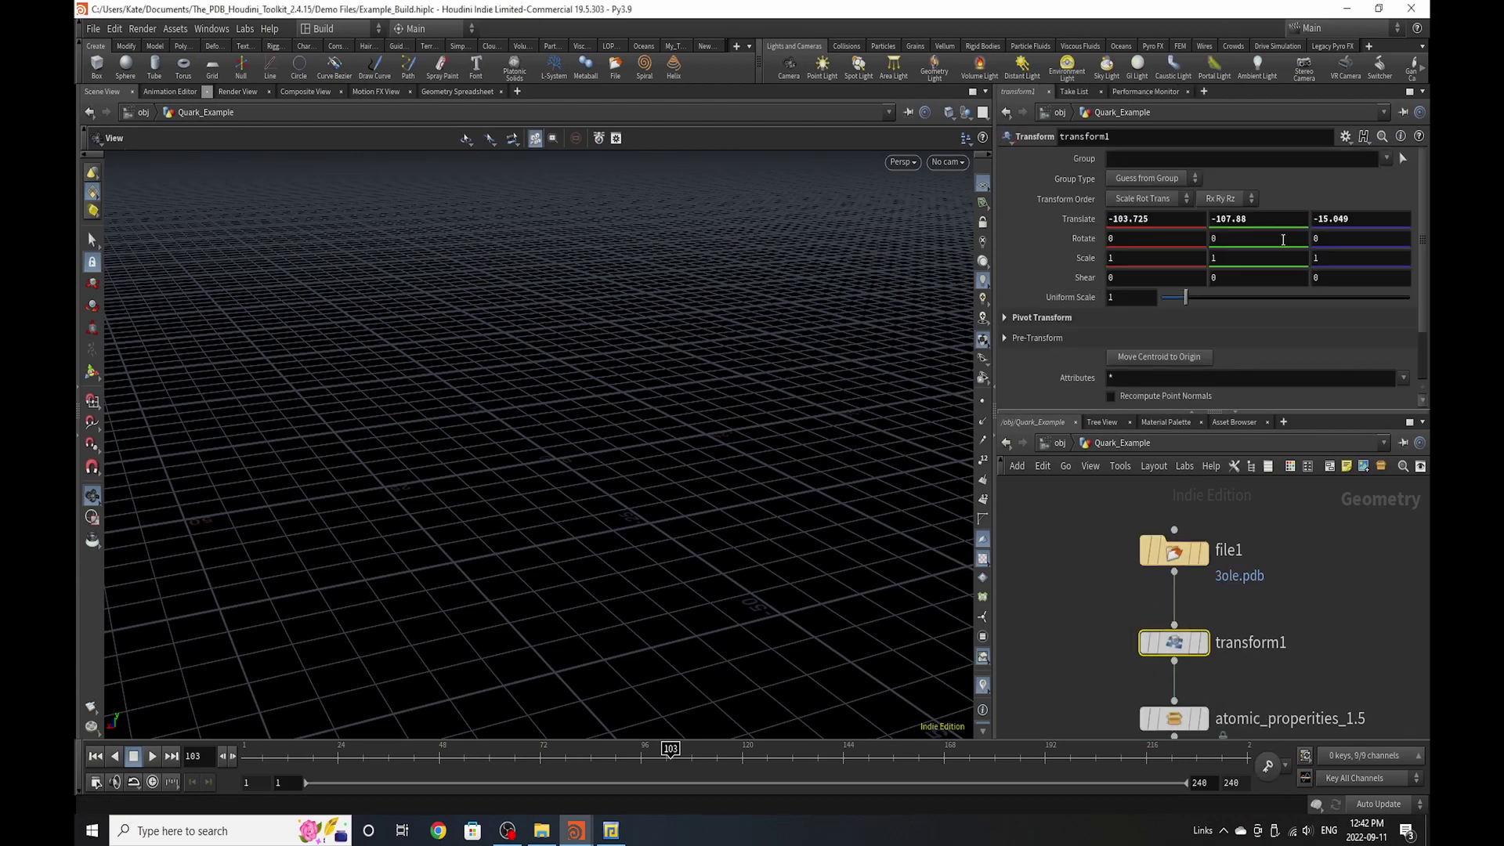
left_click(1158, 356)
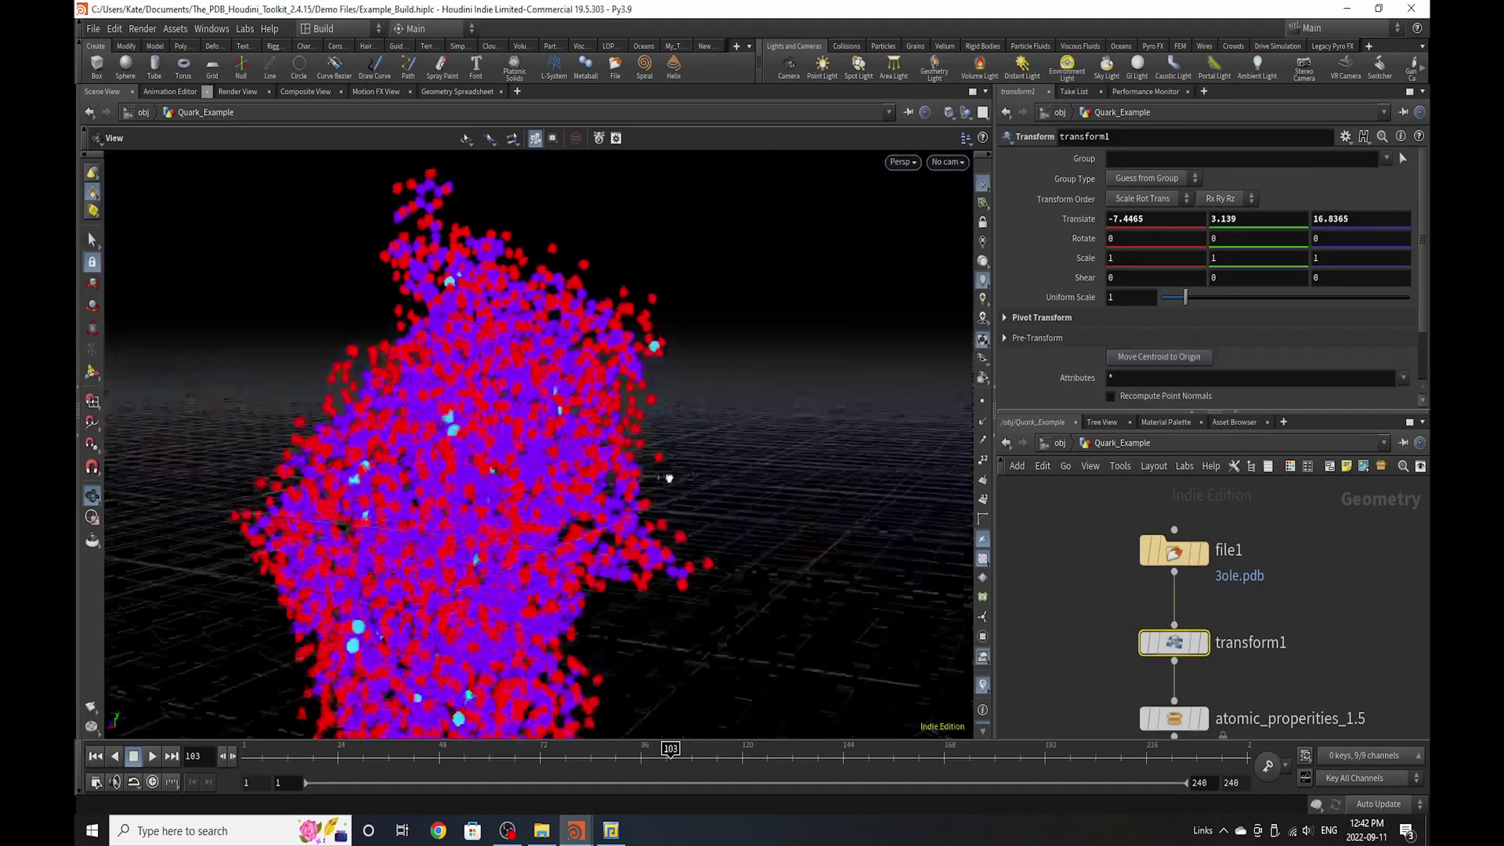
mouse_move(668, 478)
left_mouse_down()
mouse_move(537, 403)
mouse_move(639, 317)
mouse_move(641, 475)
left_mouse_up()
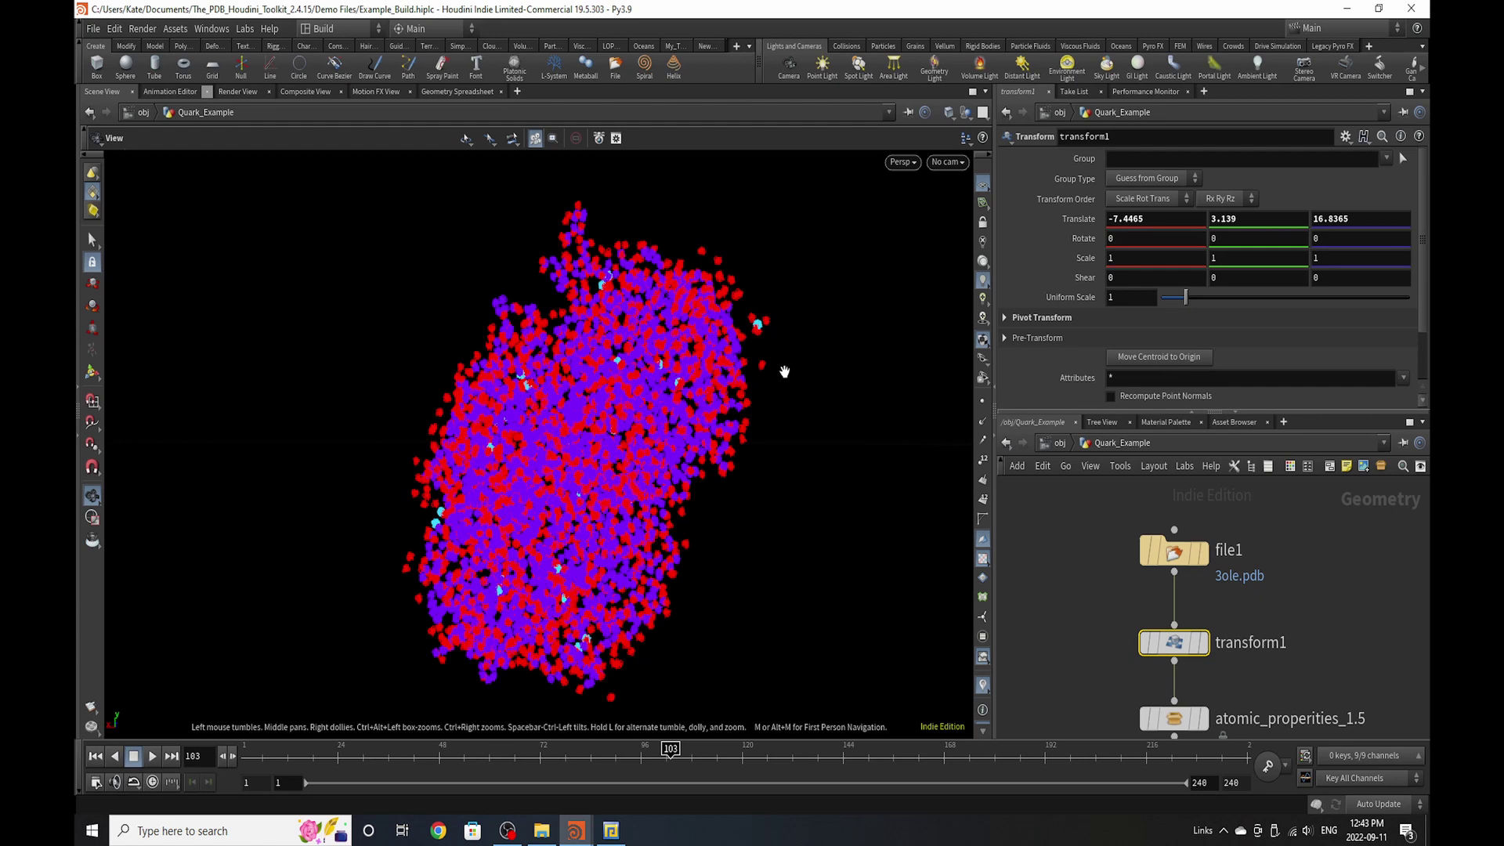
left_click_drag(785, 371, 618, 466)
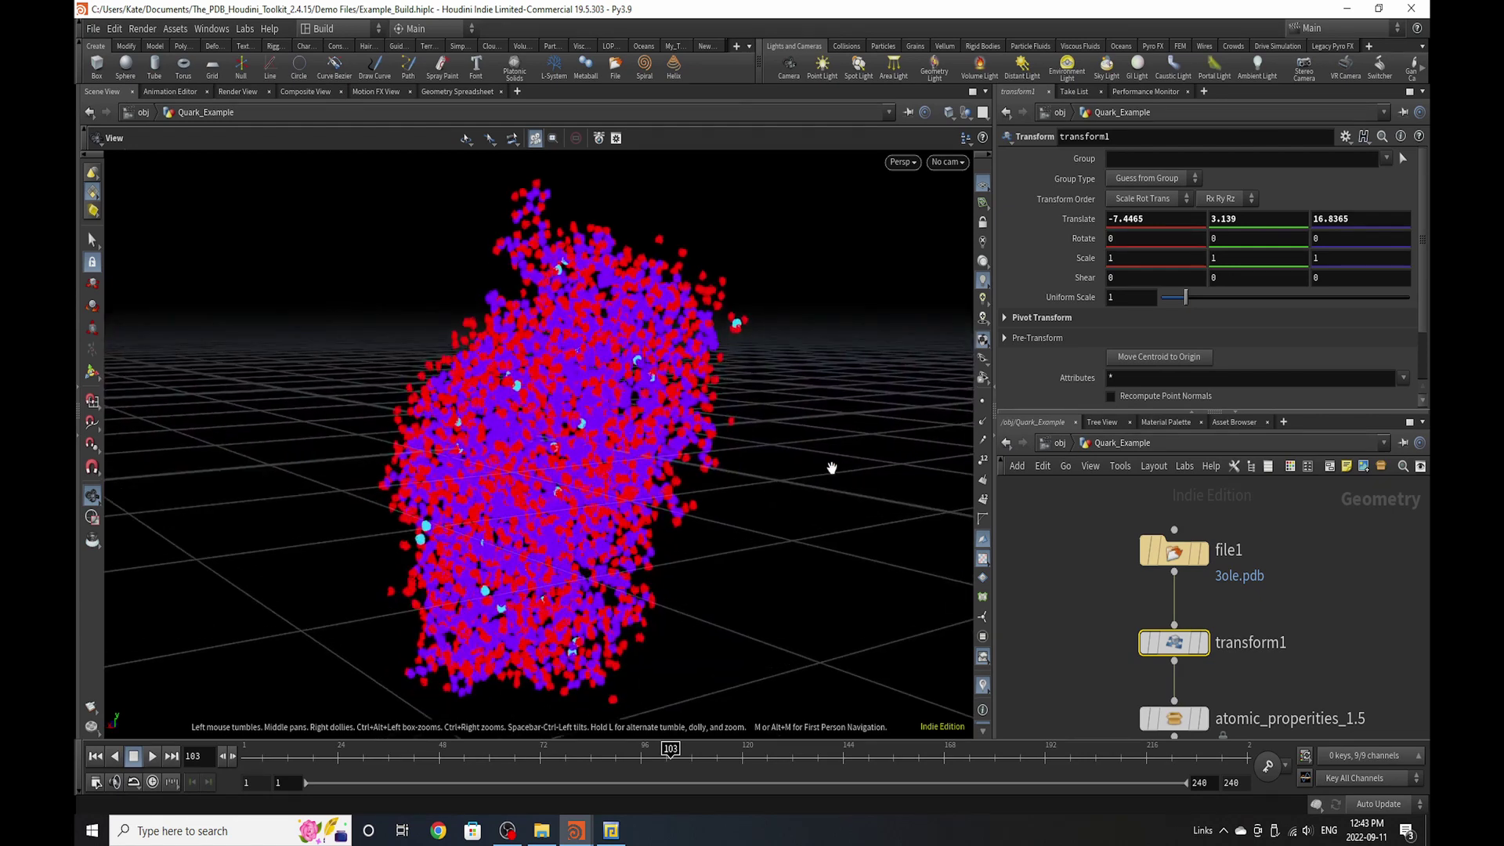
- Switch the Quark_visulization1 visualizer from electron colouring to proton colouring
scroll(1077, 562, "down", 3)
scroll(1107, 674, "up", 5)
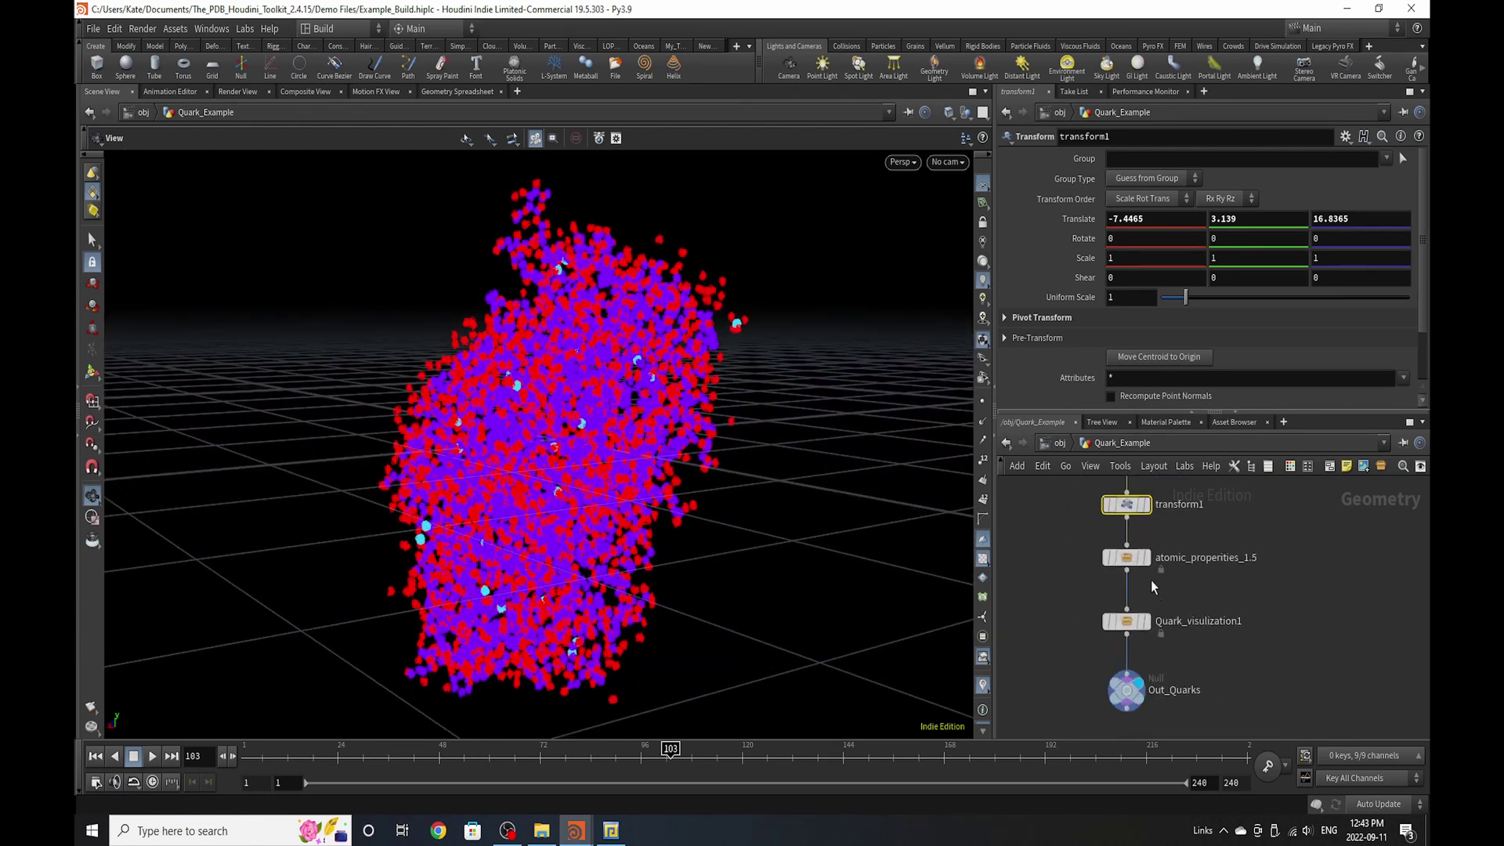
left_click(1116, 640)
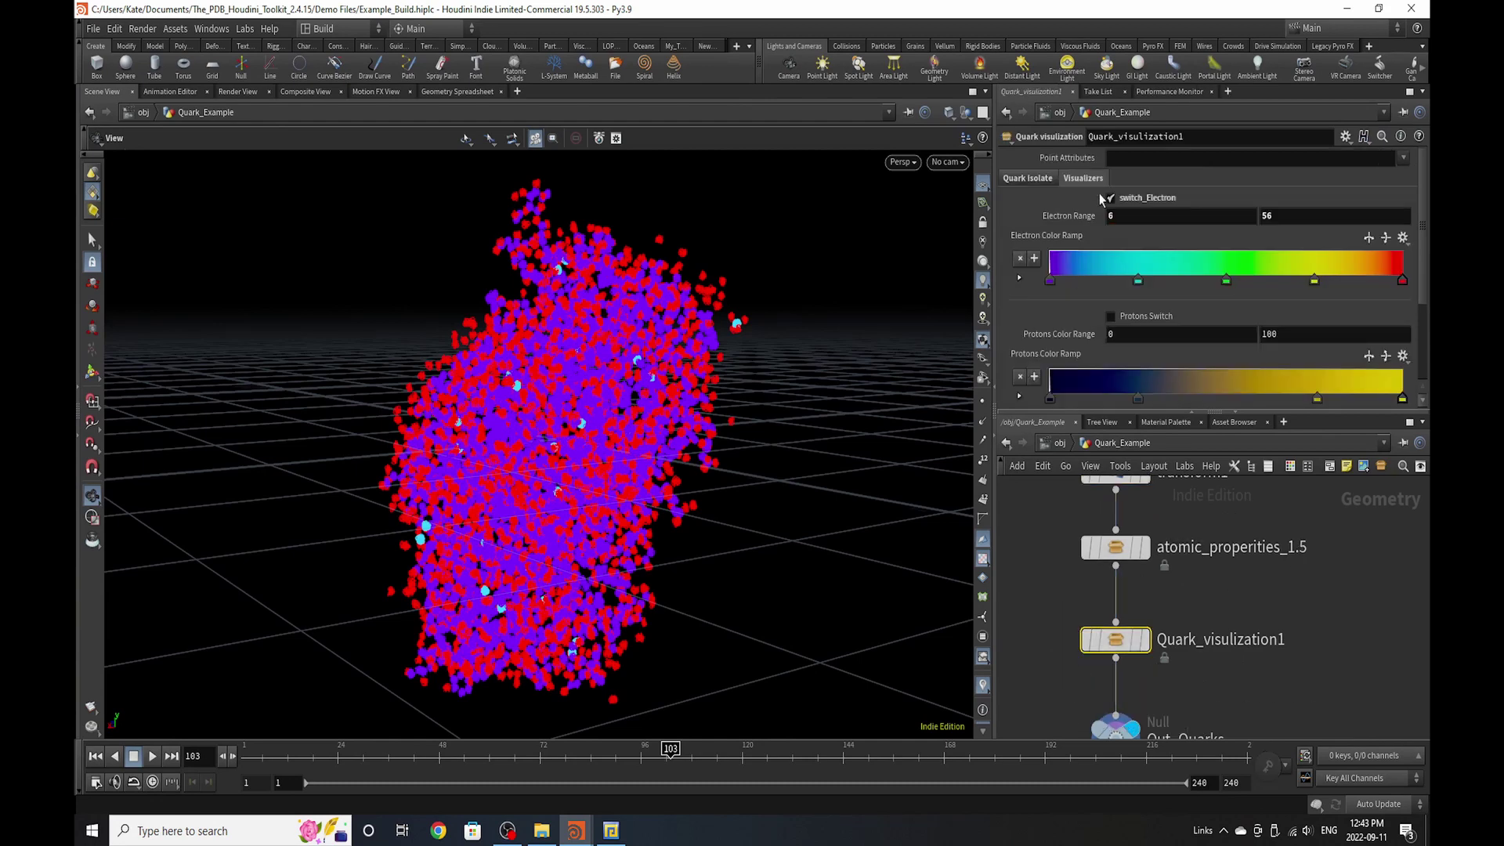
left_click(1126, 201)
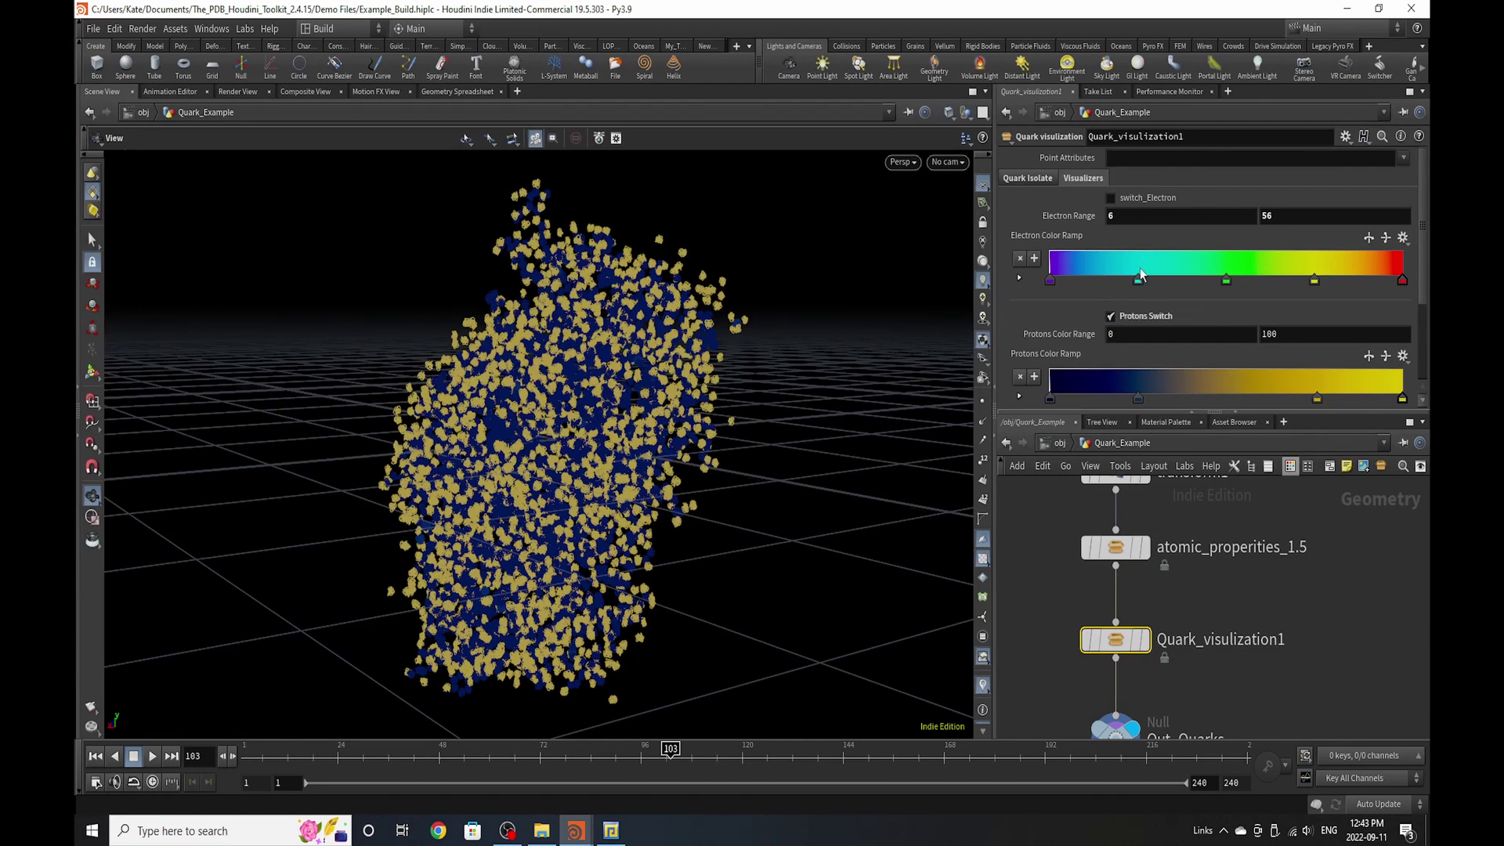
- Turn off the Protons Switch and enable switch_Neutron Color to colour the protein by neutrons
left_click(1145, 316)
scroll(1177, 325, "down", 4)
left_click(1143, 314)
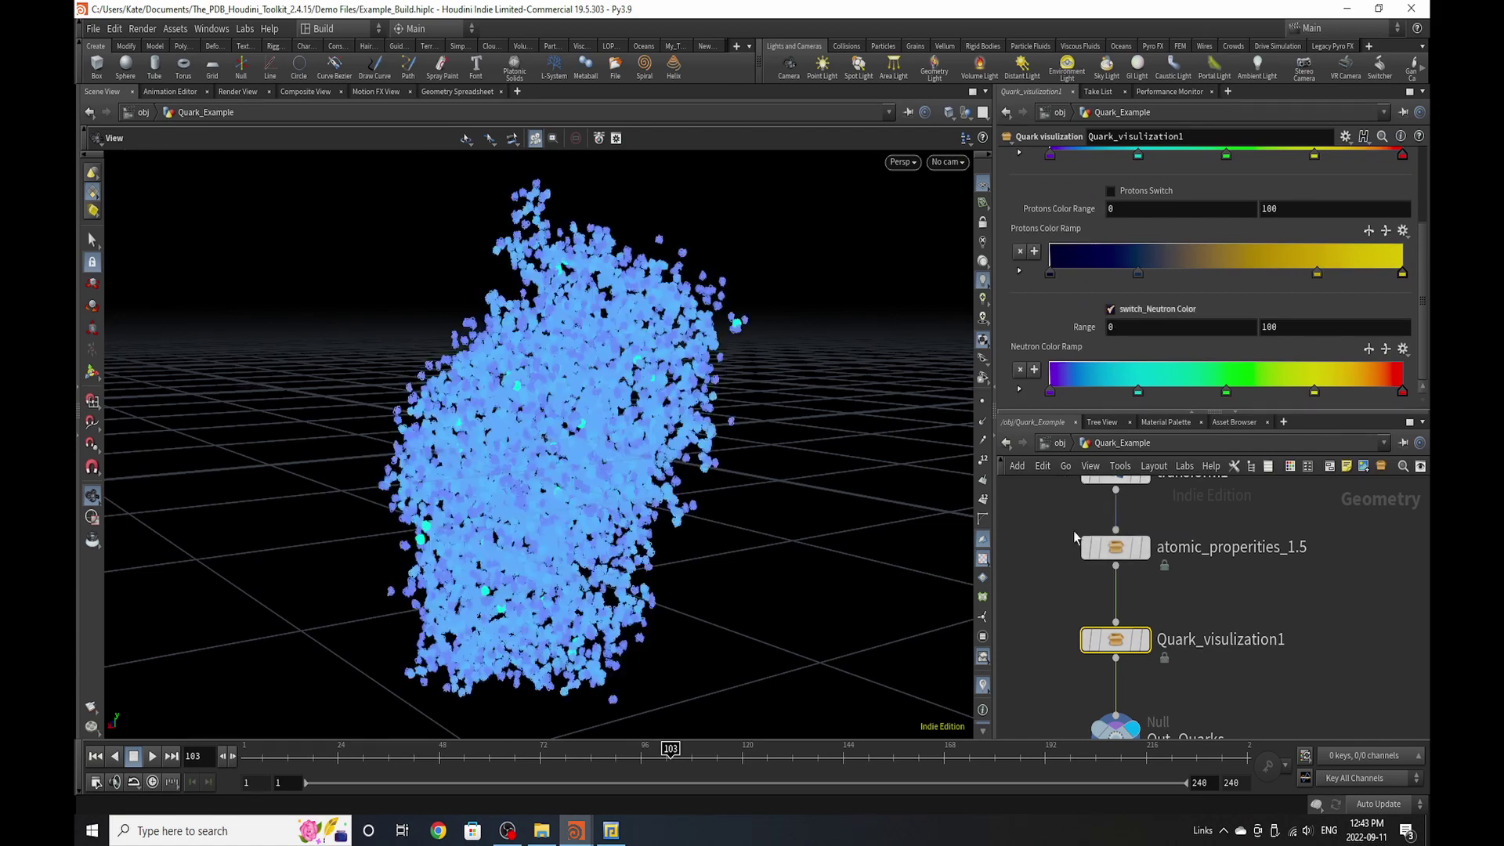
left_click_drag(568, 407, 750, 385)
left_click_drag(626, 444, 584, 438)
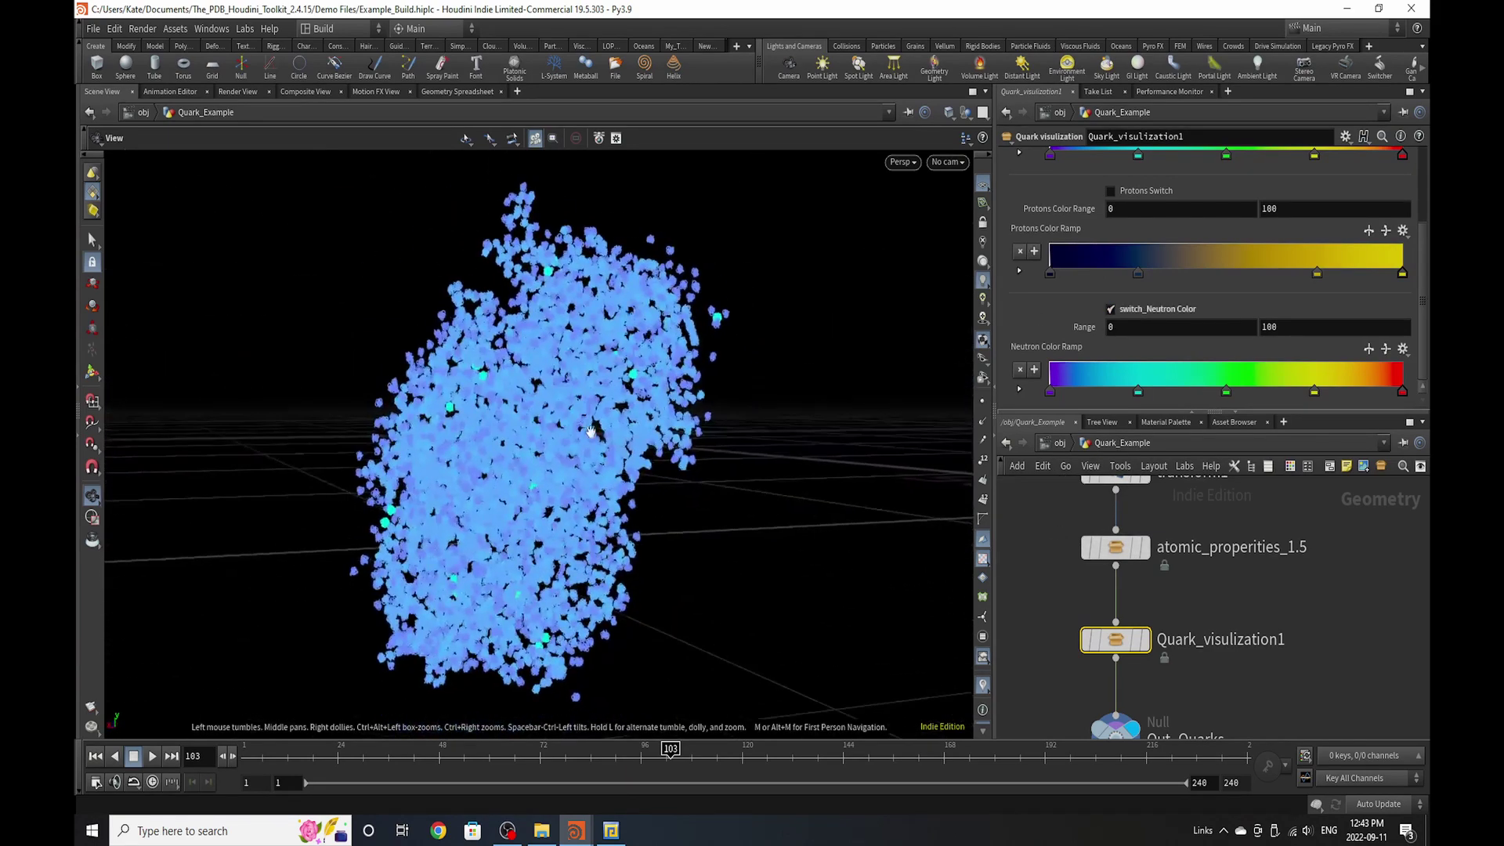
- In Quark_visulization1's quark isolation settings, set Scale Quarks to 0.31 and the attribute to p_down_quark
left_click(1028, 169)
left_click_drag(1192, 212, 1170, 214)
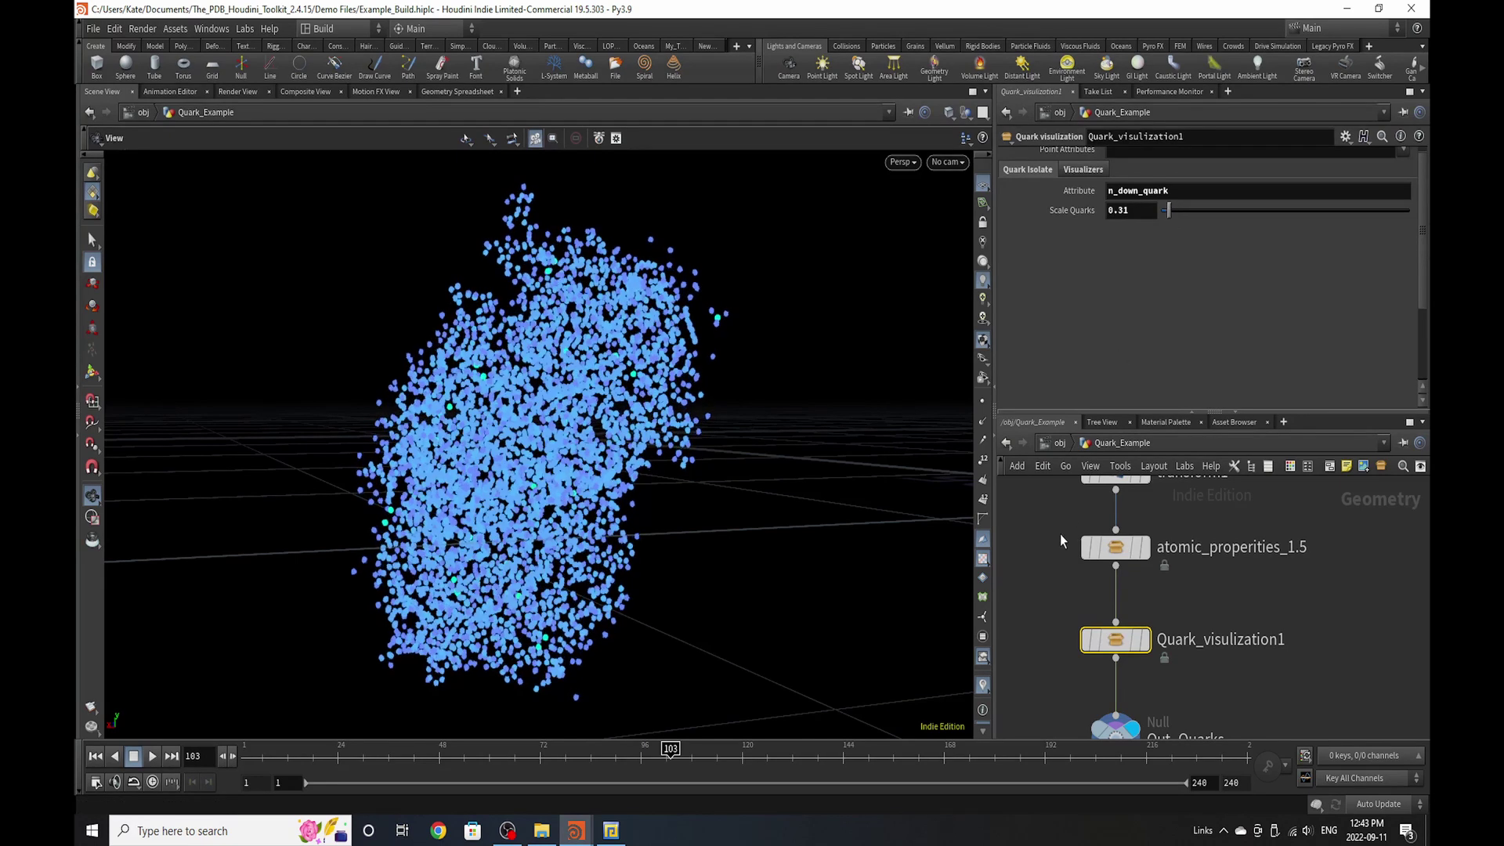
left_click(1175, 192)
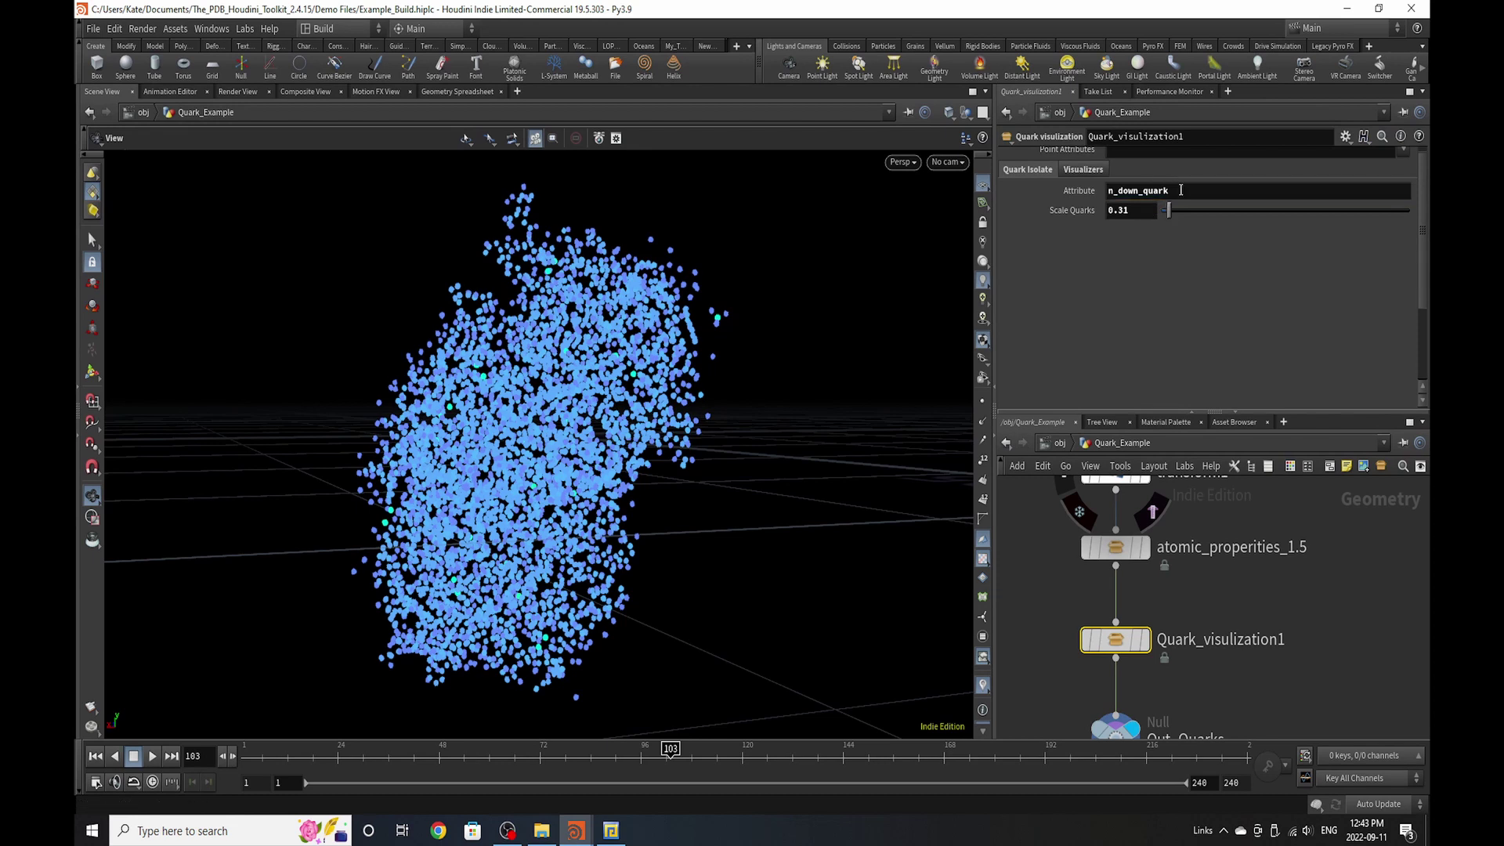
key("Return")
key("Home")
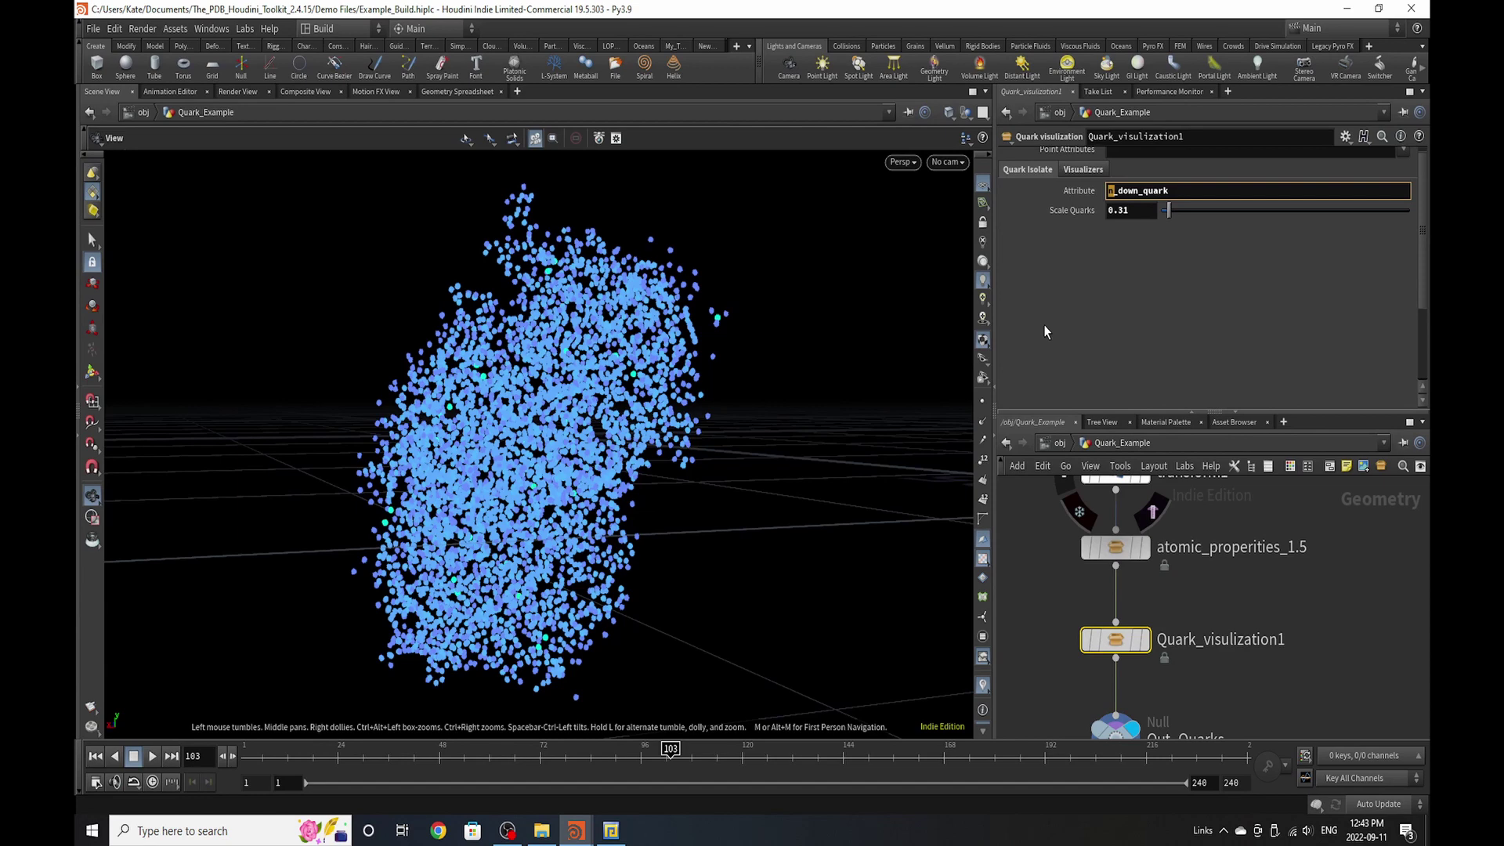
type("p")
key("Return")
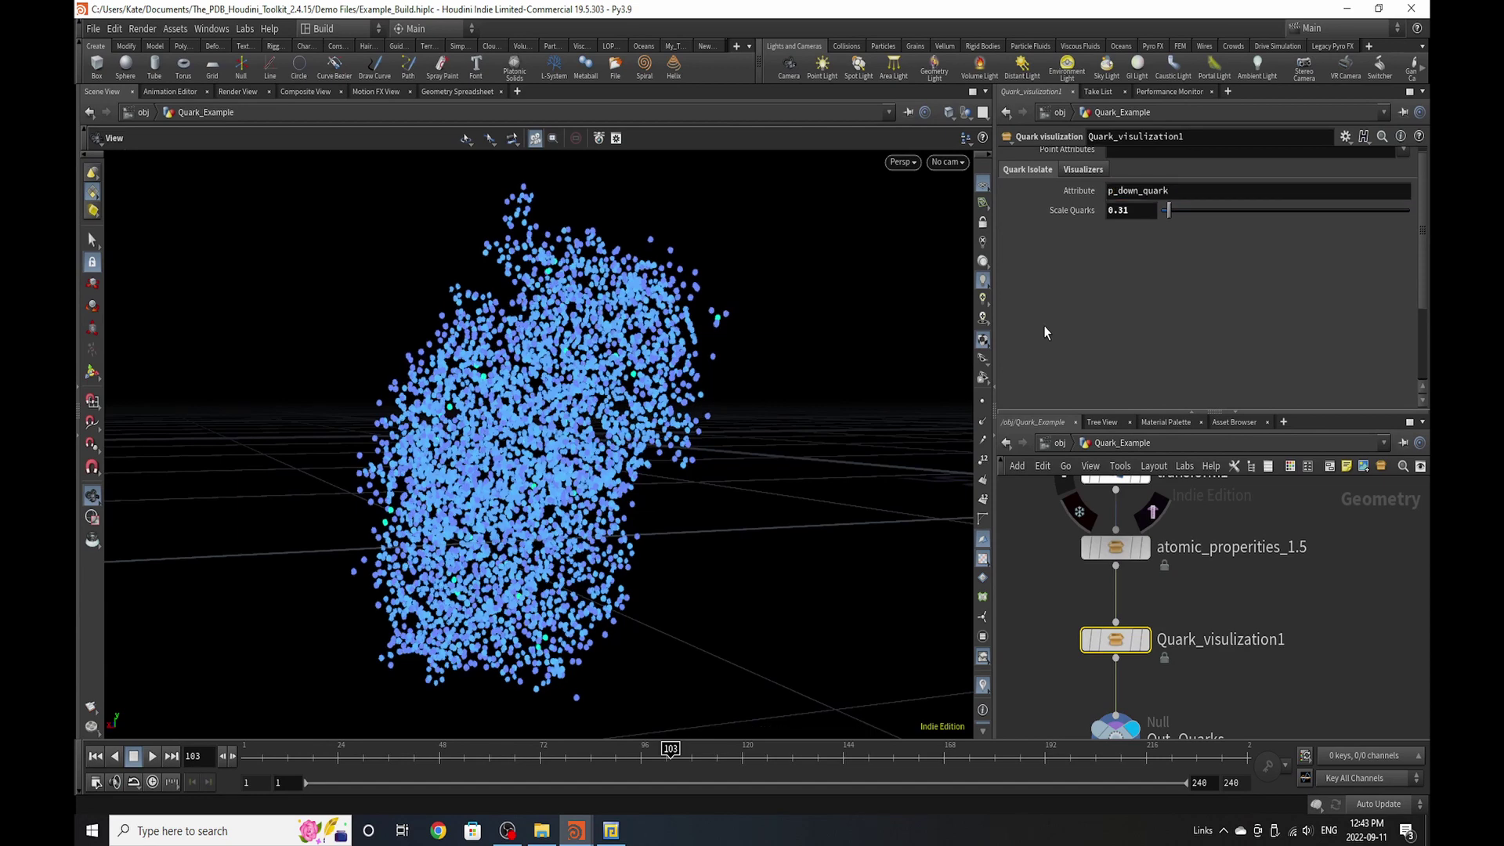
scroll(778, 237, "up", 5)
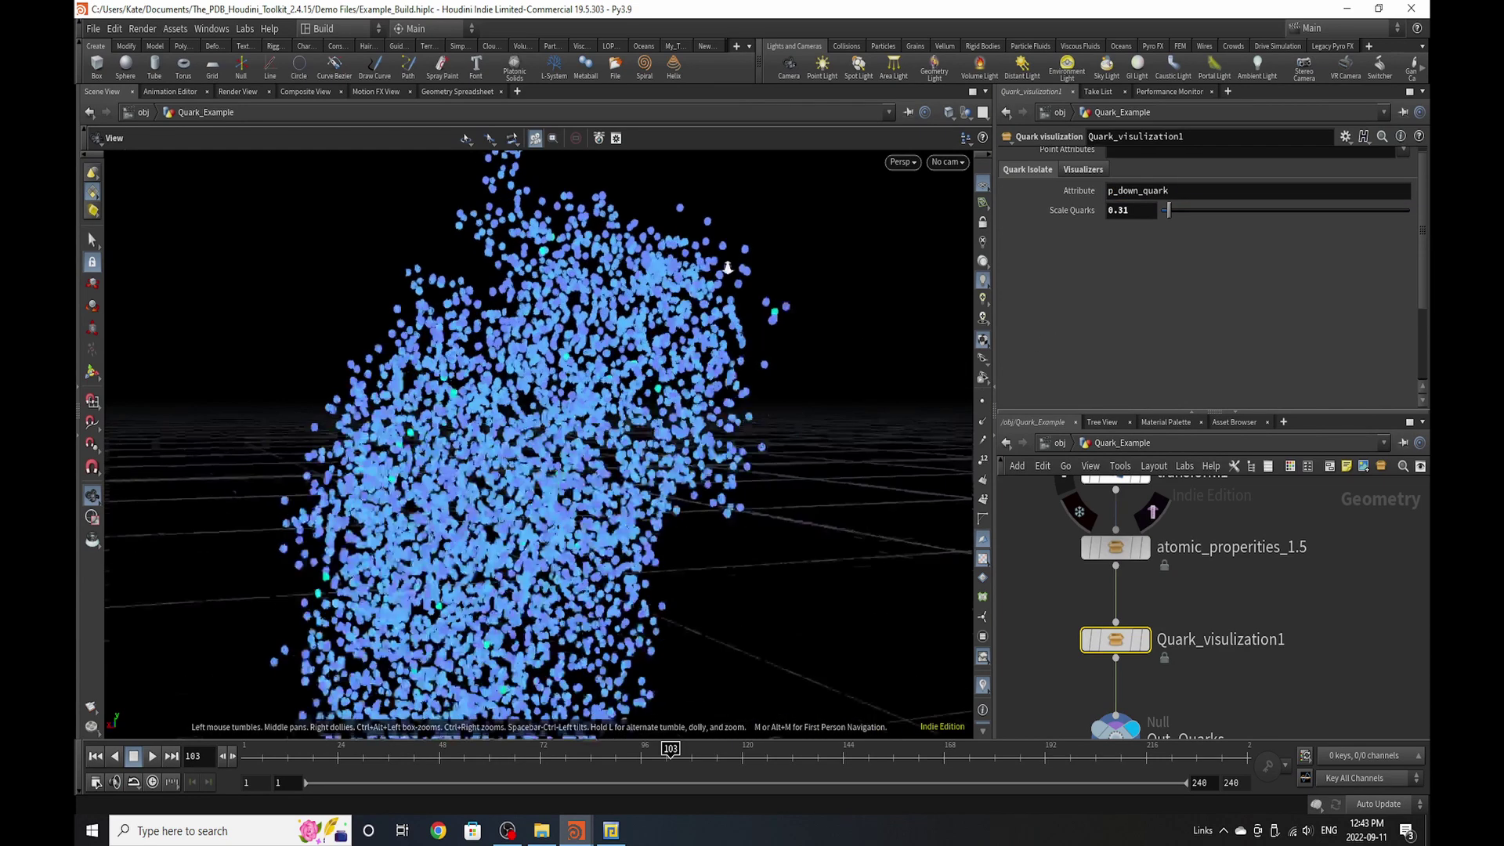
scroll(778, 237, "down", 5)
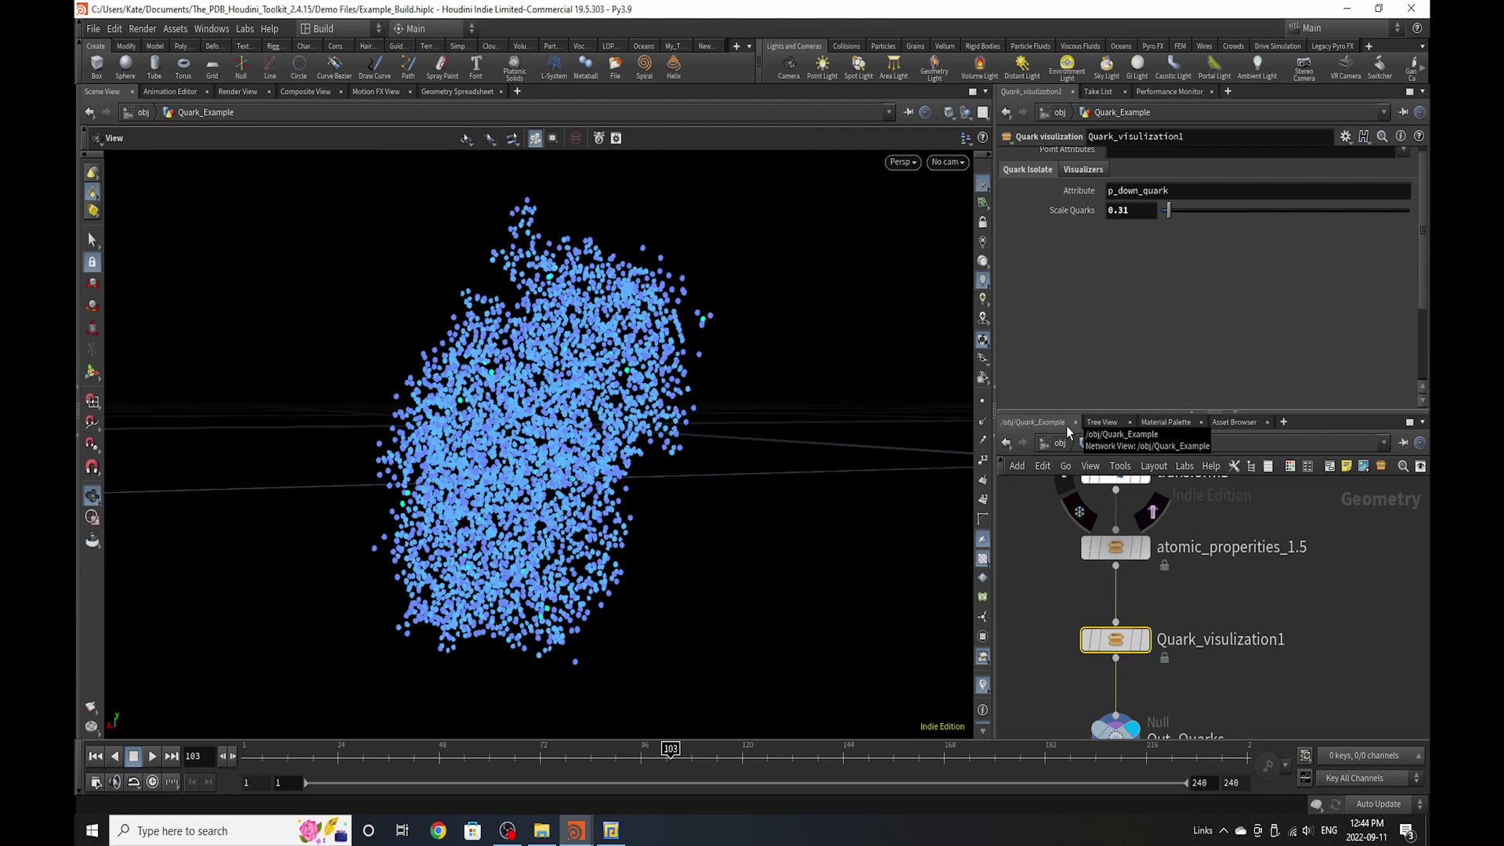
left_click(479, 92)
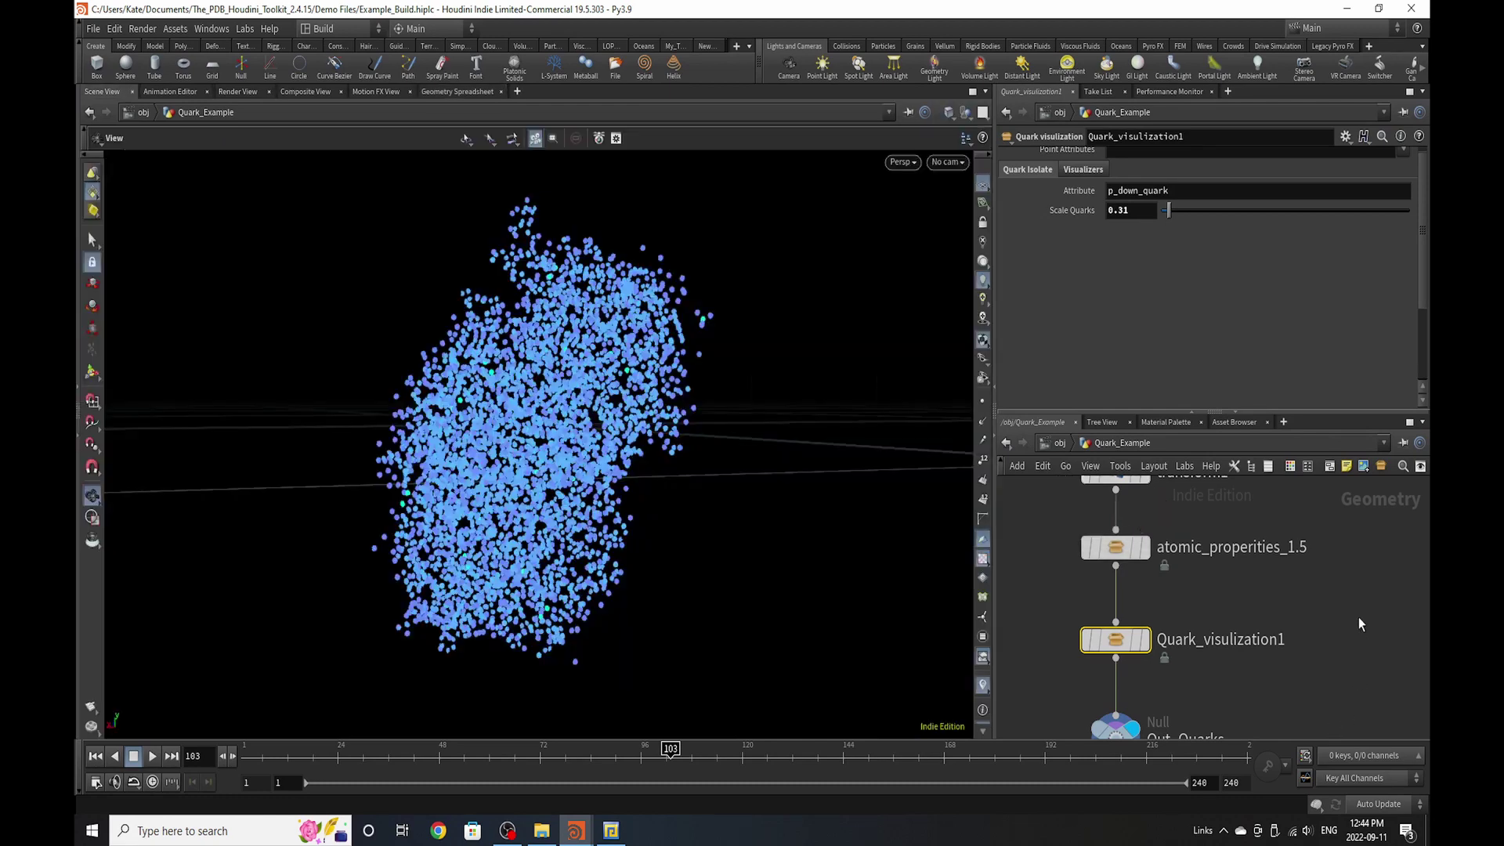
- Return to the object level and hide the Quark_Example object
left_click(1055, 443)
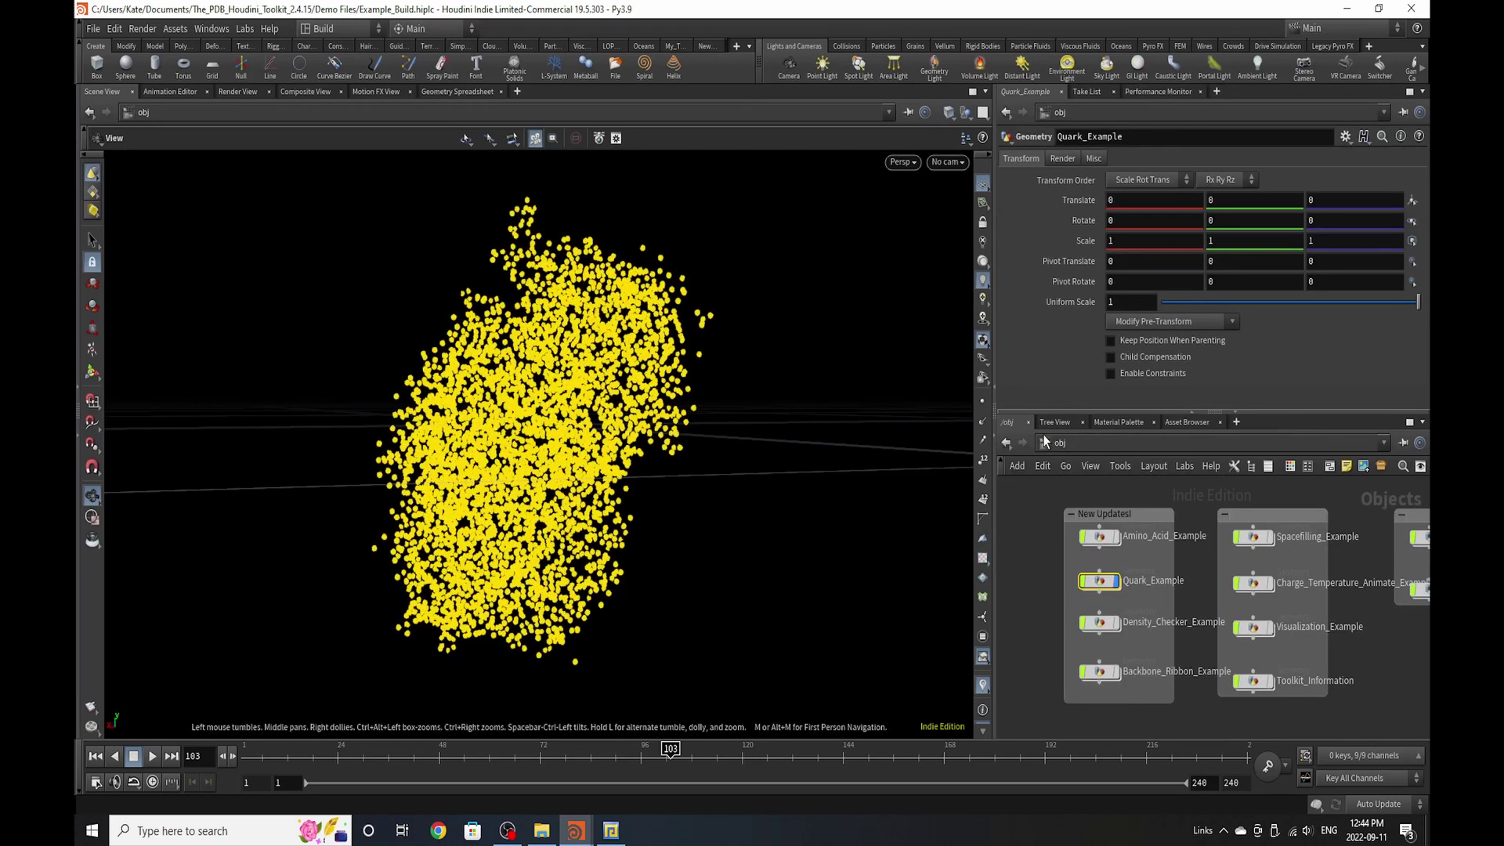
left_click(1114, 580)
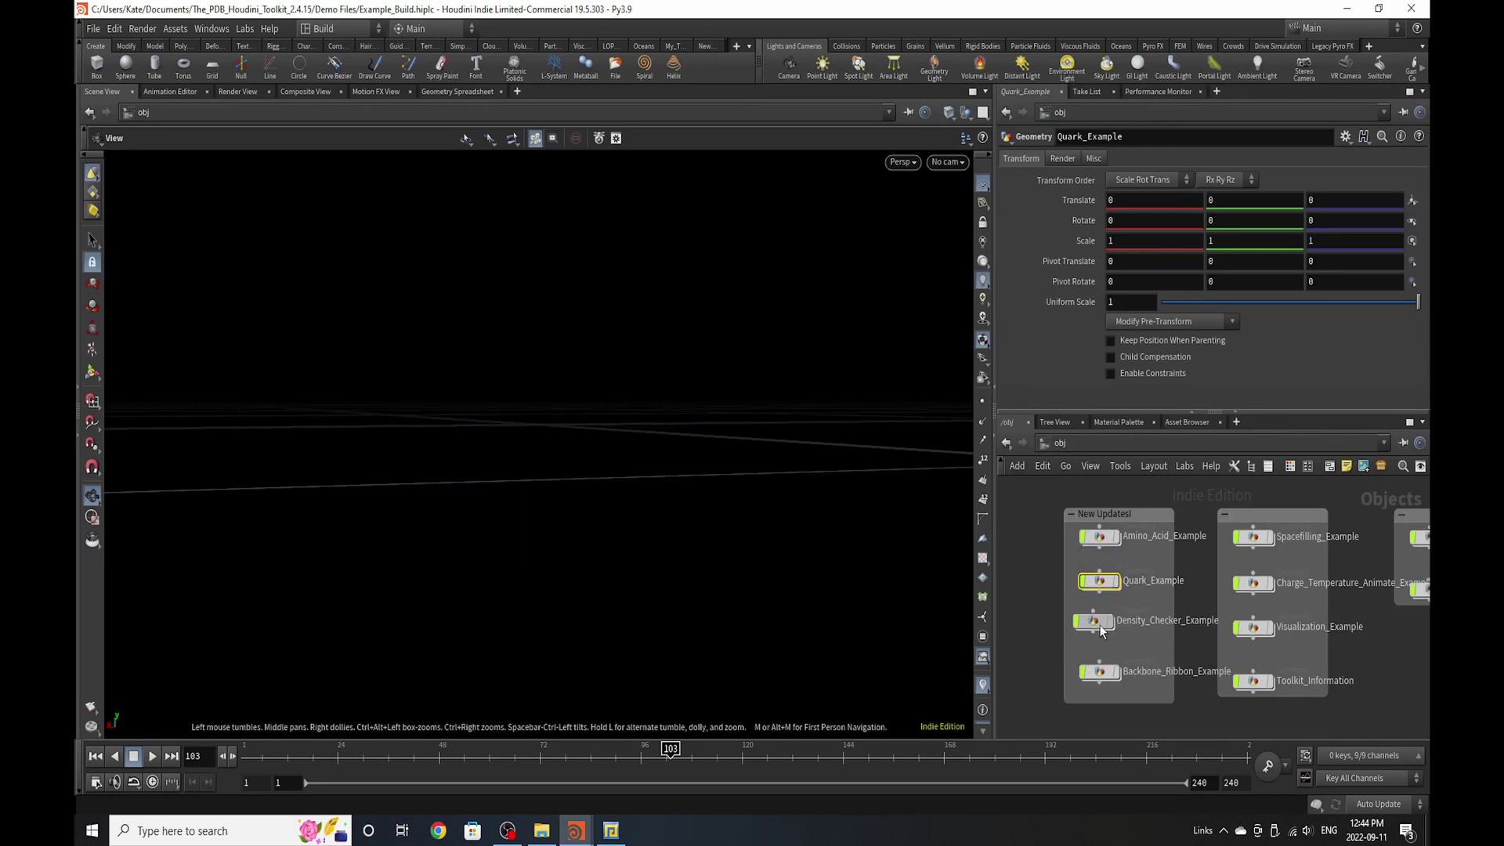
left_click_drag(1107, 638, 1109, 624)
- Open the Density_Checker_Example network and load 3ole.pdb from Diabetes_Proteins into its file1 node
double_click(1108, 618)
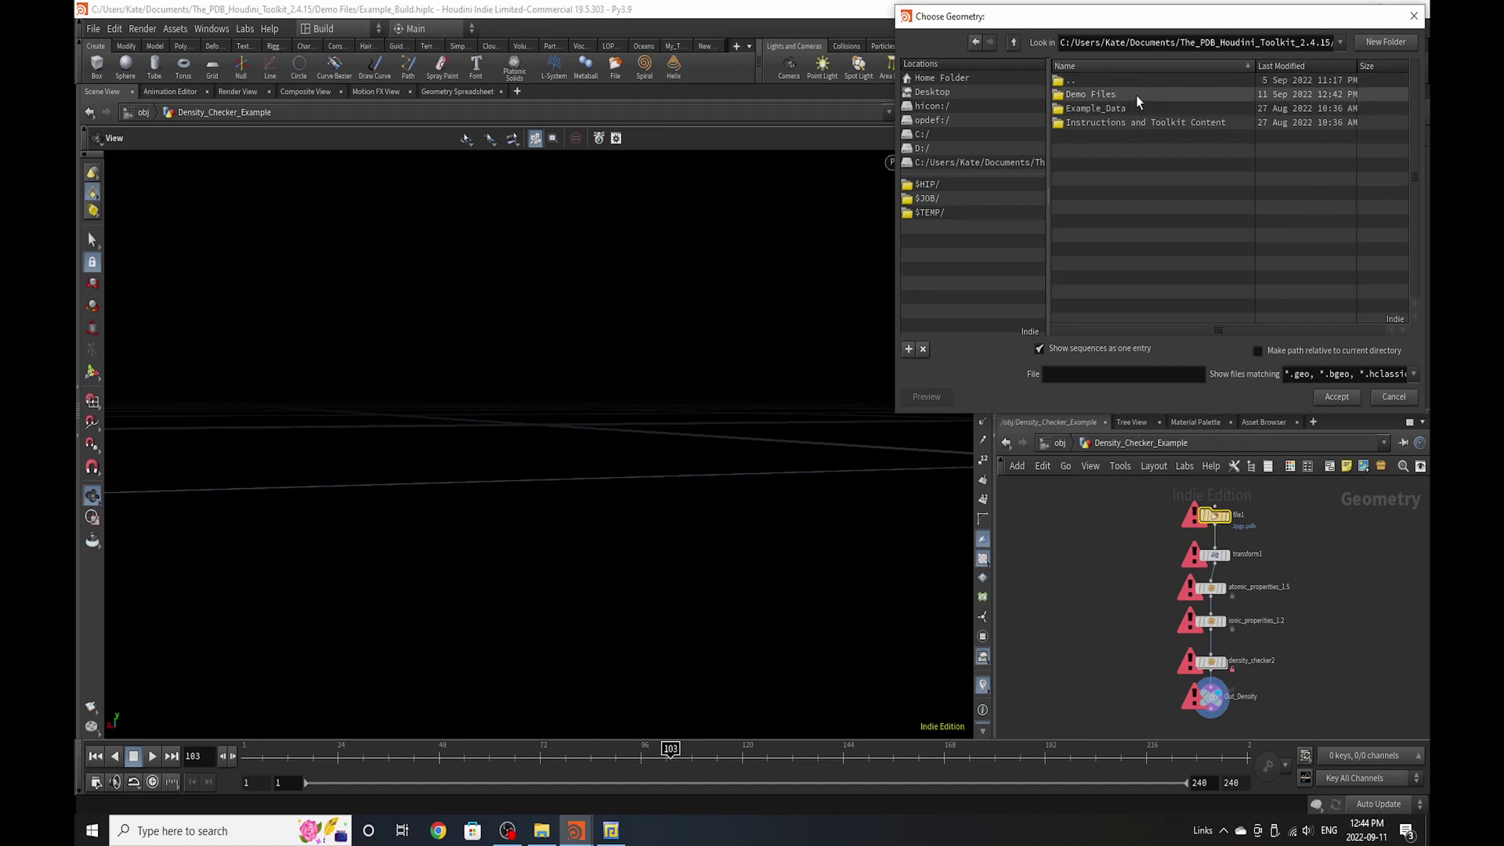
double_click(1136, 95)
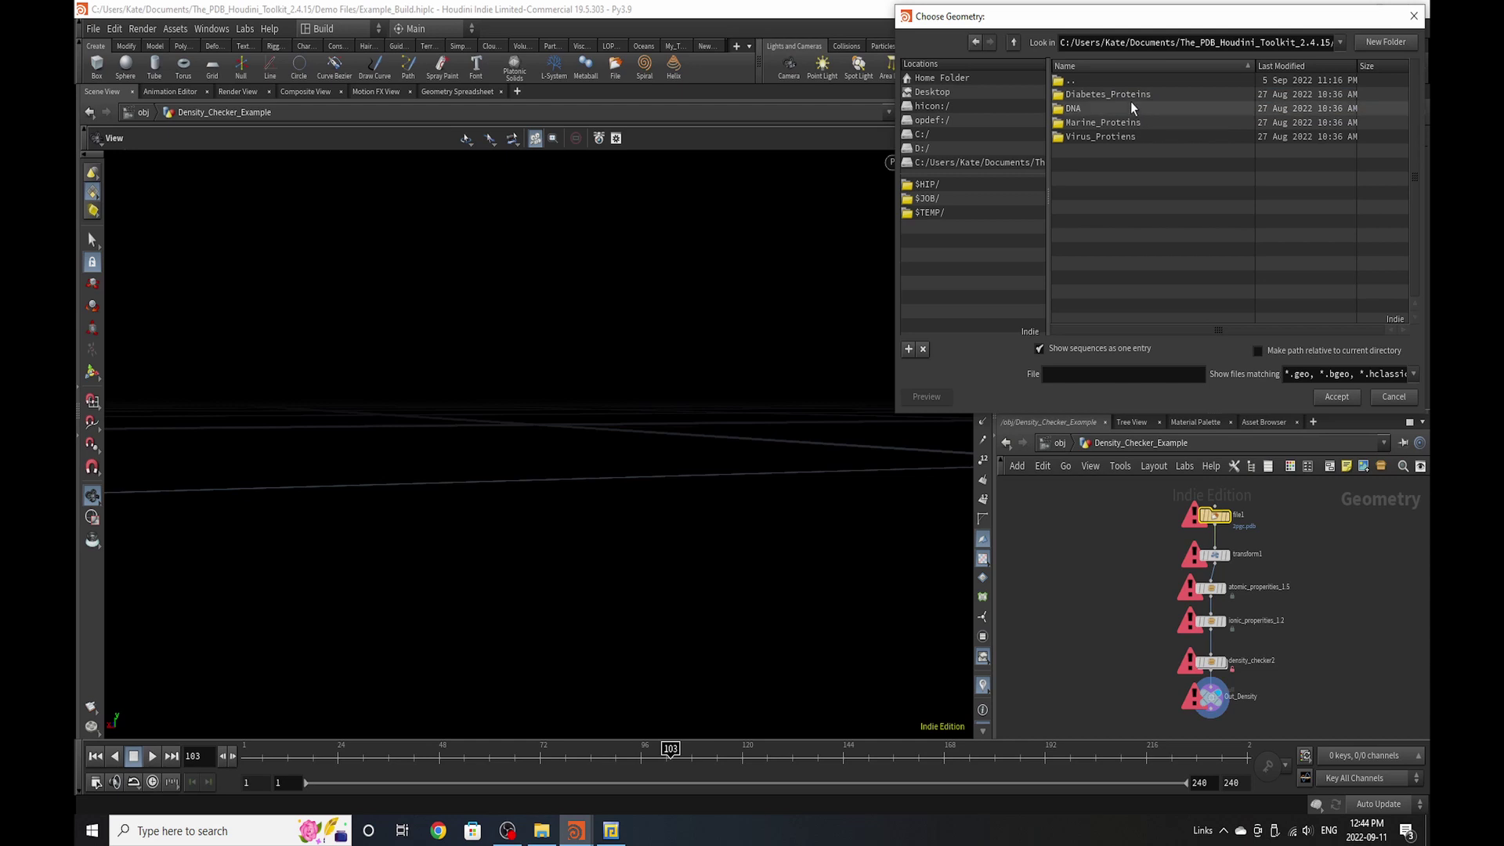
double_click(1132, 93)
left_click(1115, 123)
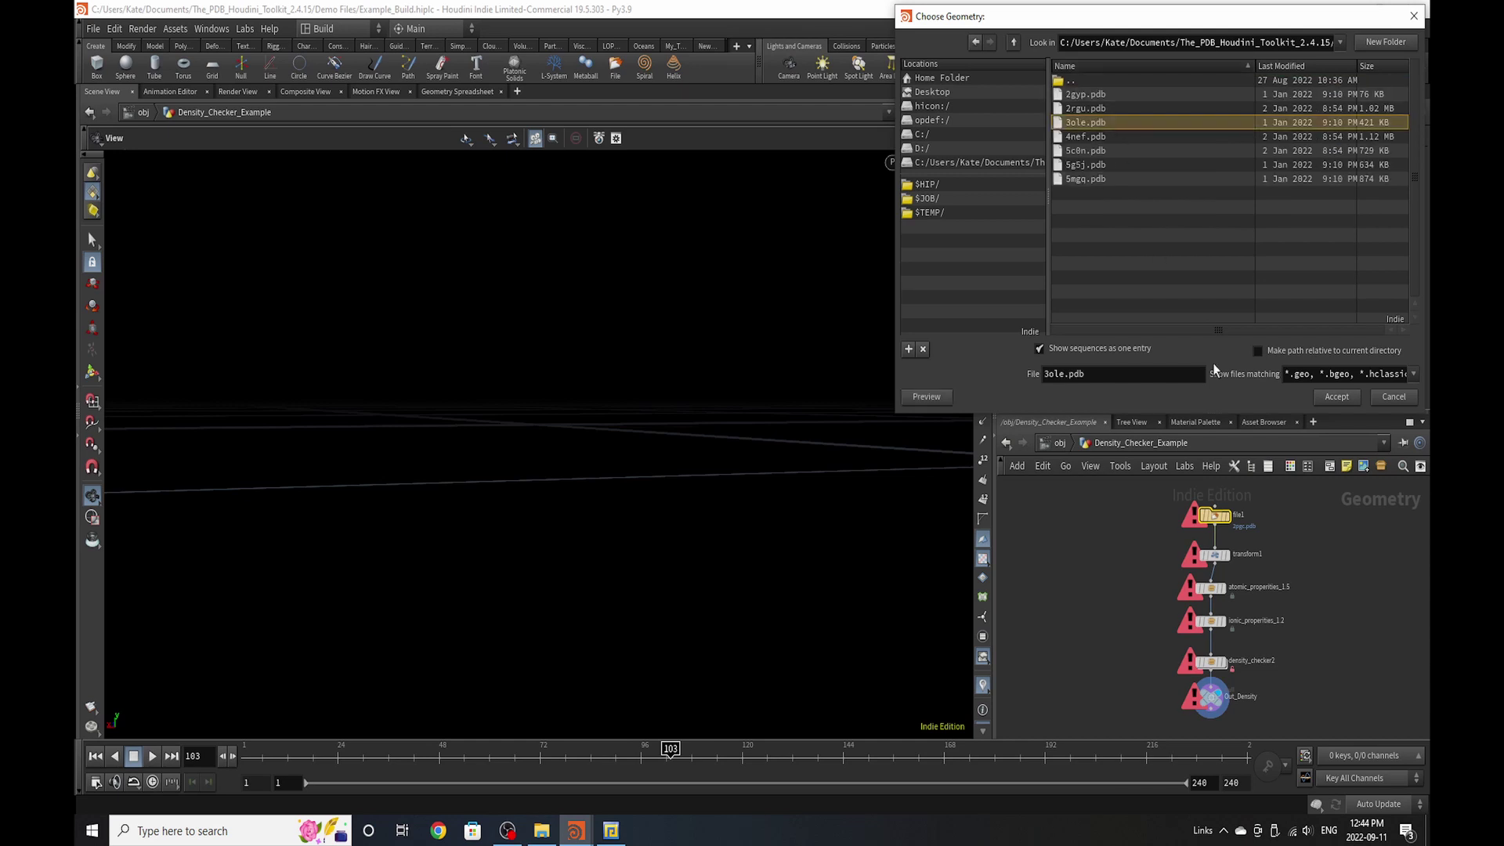
left_click(1349, 396)
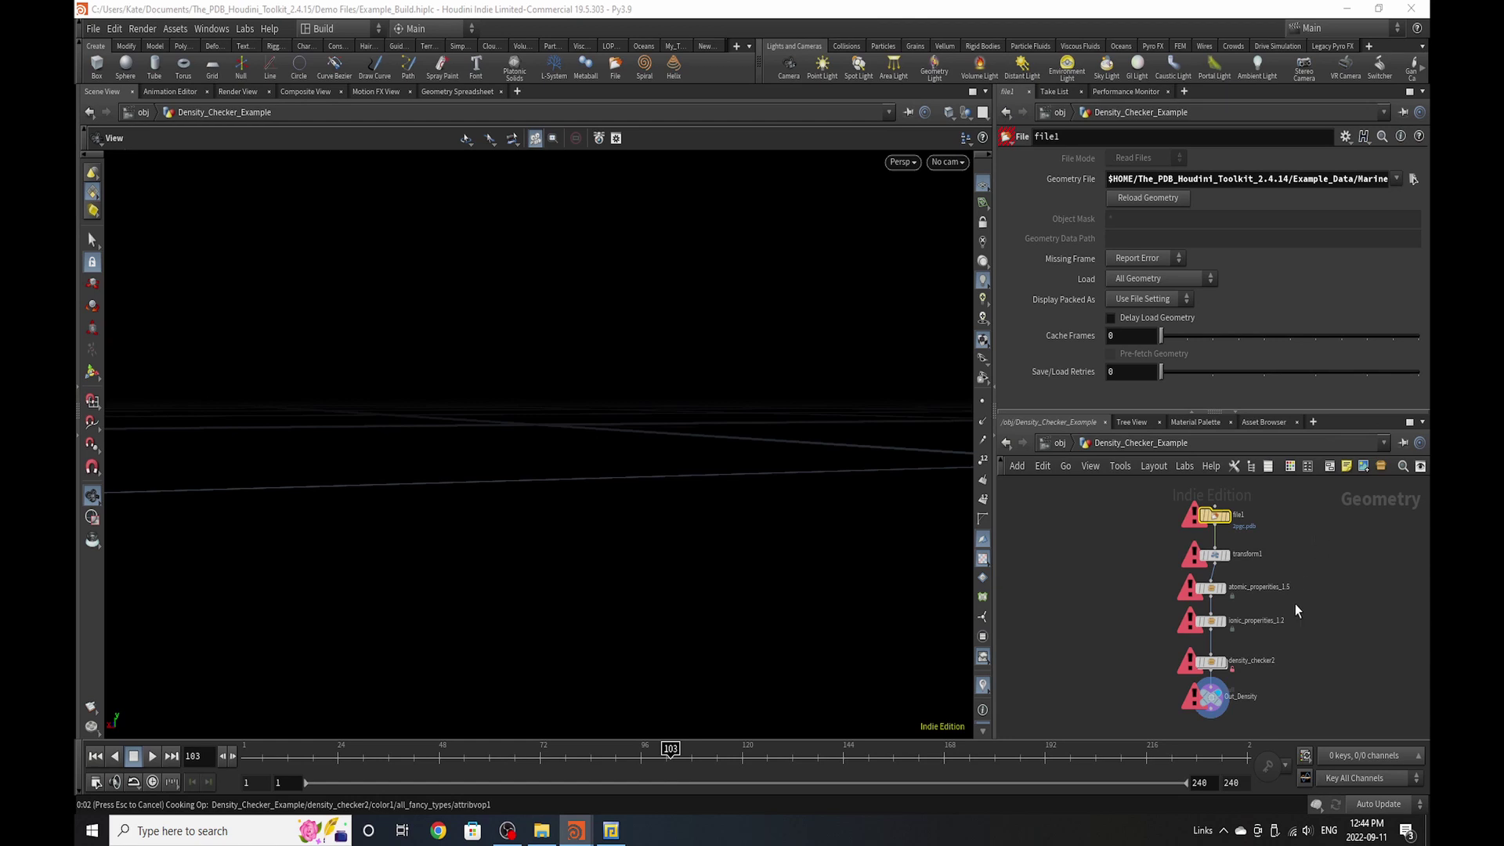
- Centre the density example's protein by moving transform1's centroid to the origin
left_click(1214, 555)
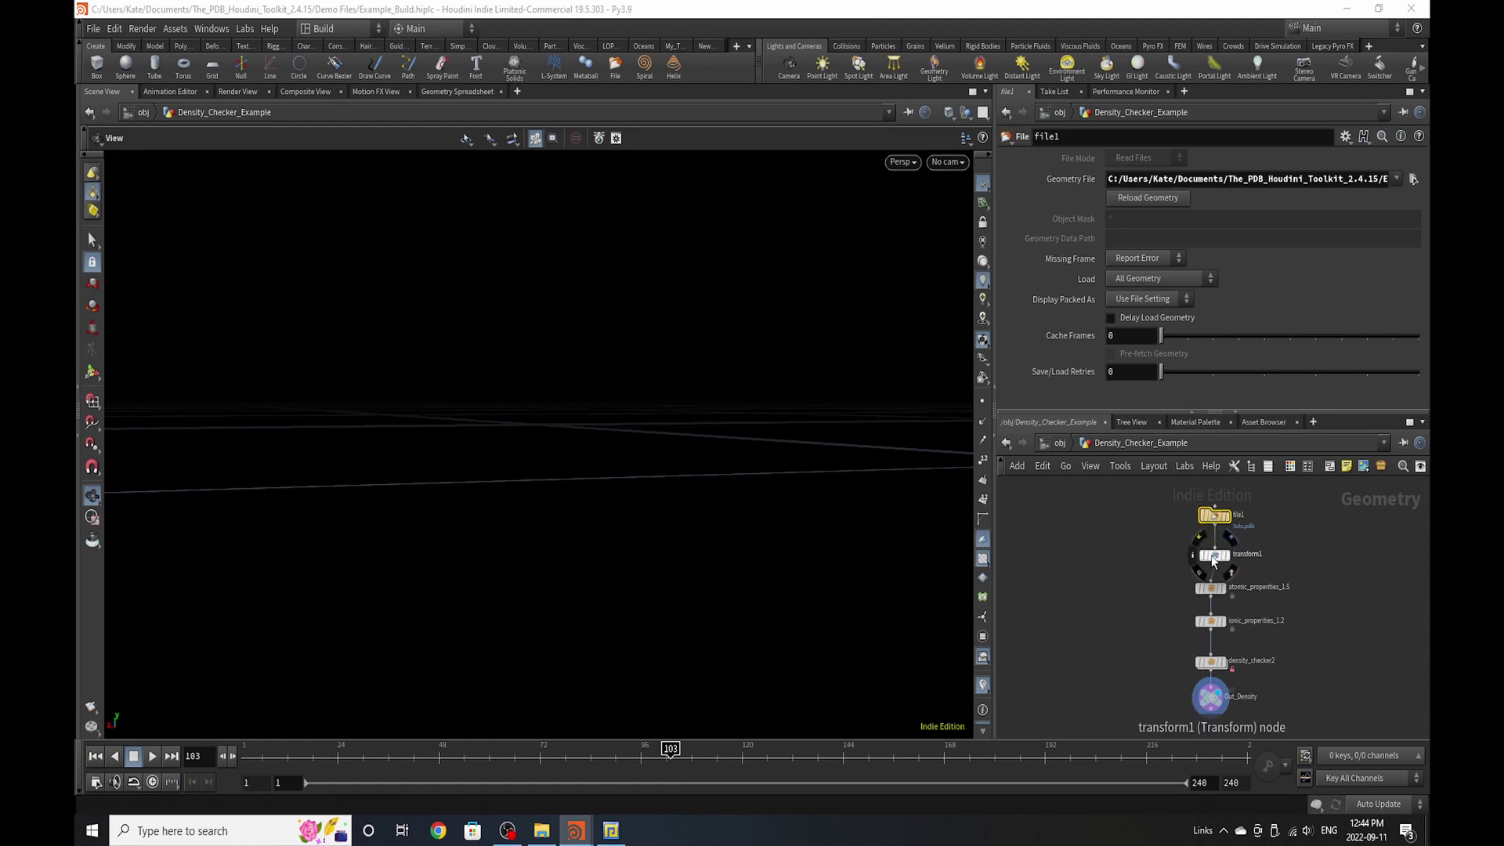
left_click(1154, 358)
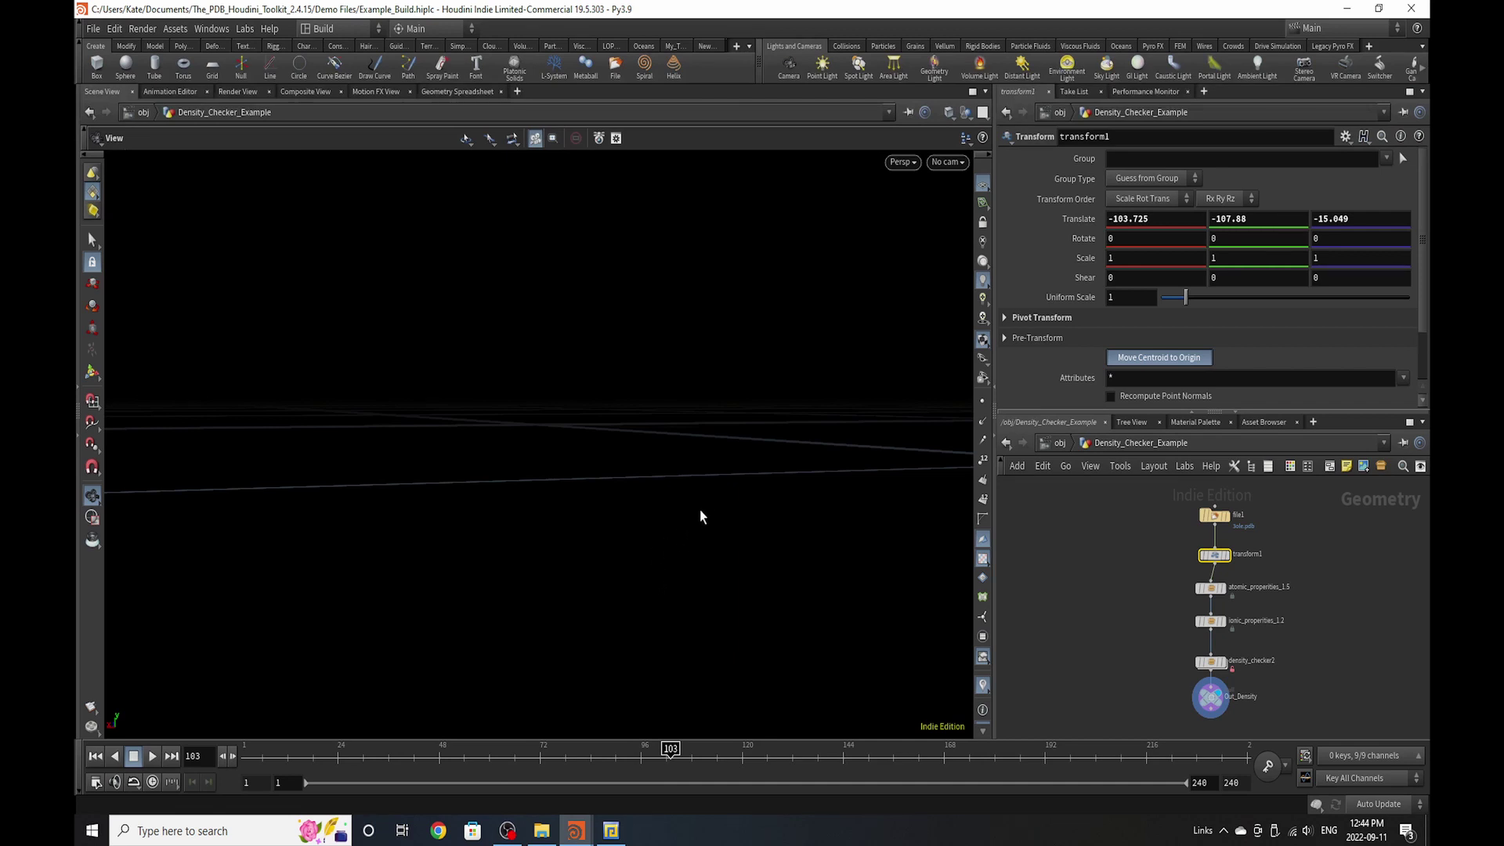
scroll(1182, 660, "up", 3)
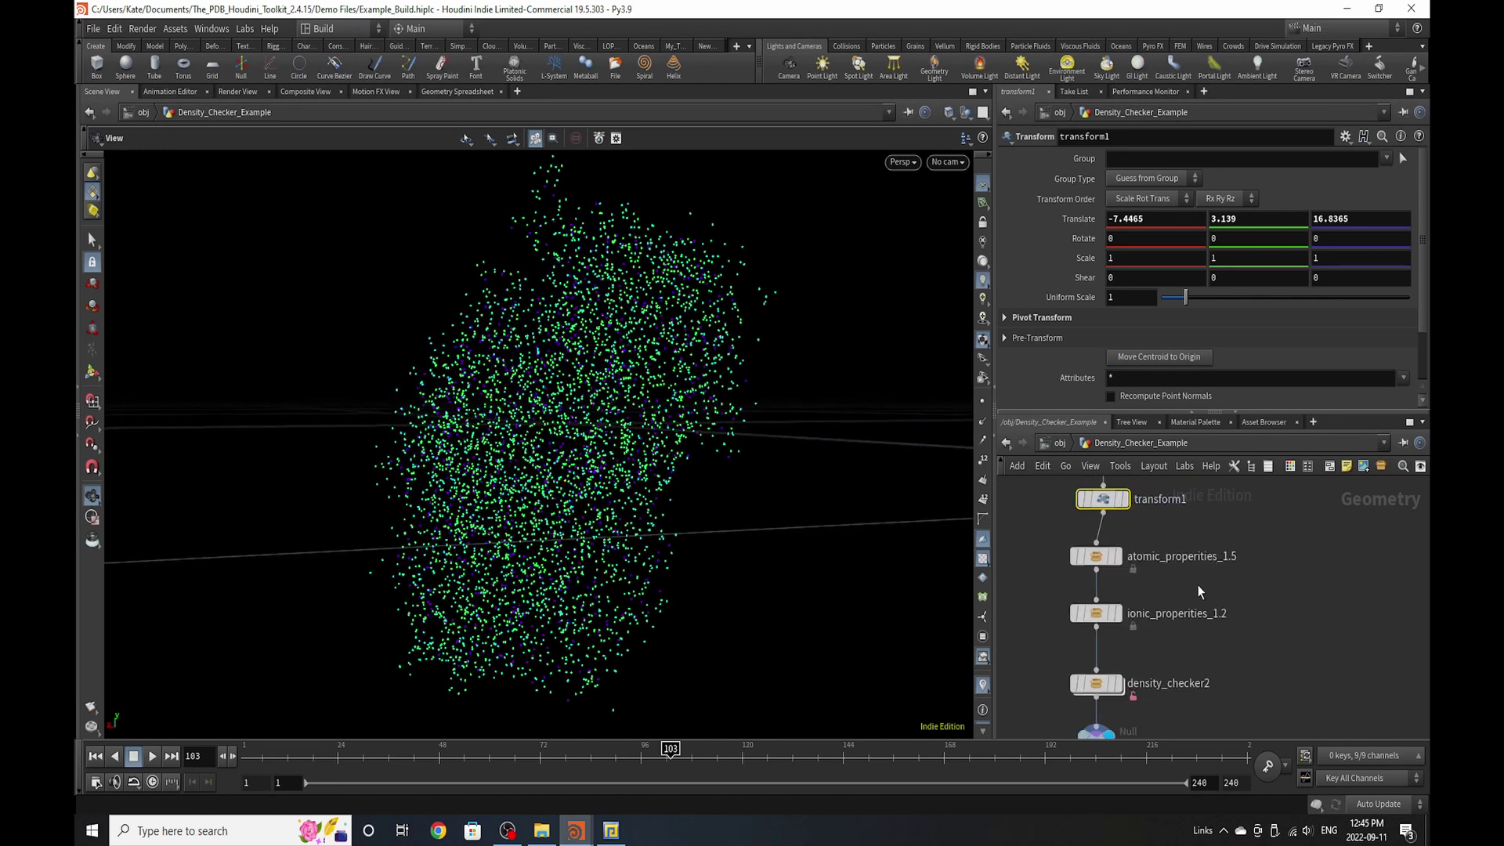
- In density_checker2, switch the colouring from Atomic Density Color to g_mol color and show the calculated density values
scroll(1332, 556, "down", 1)
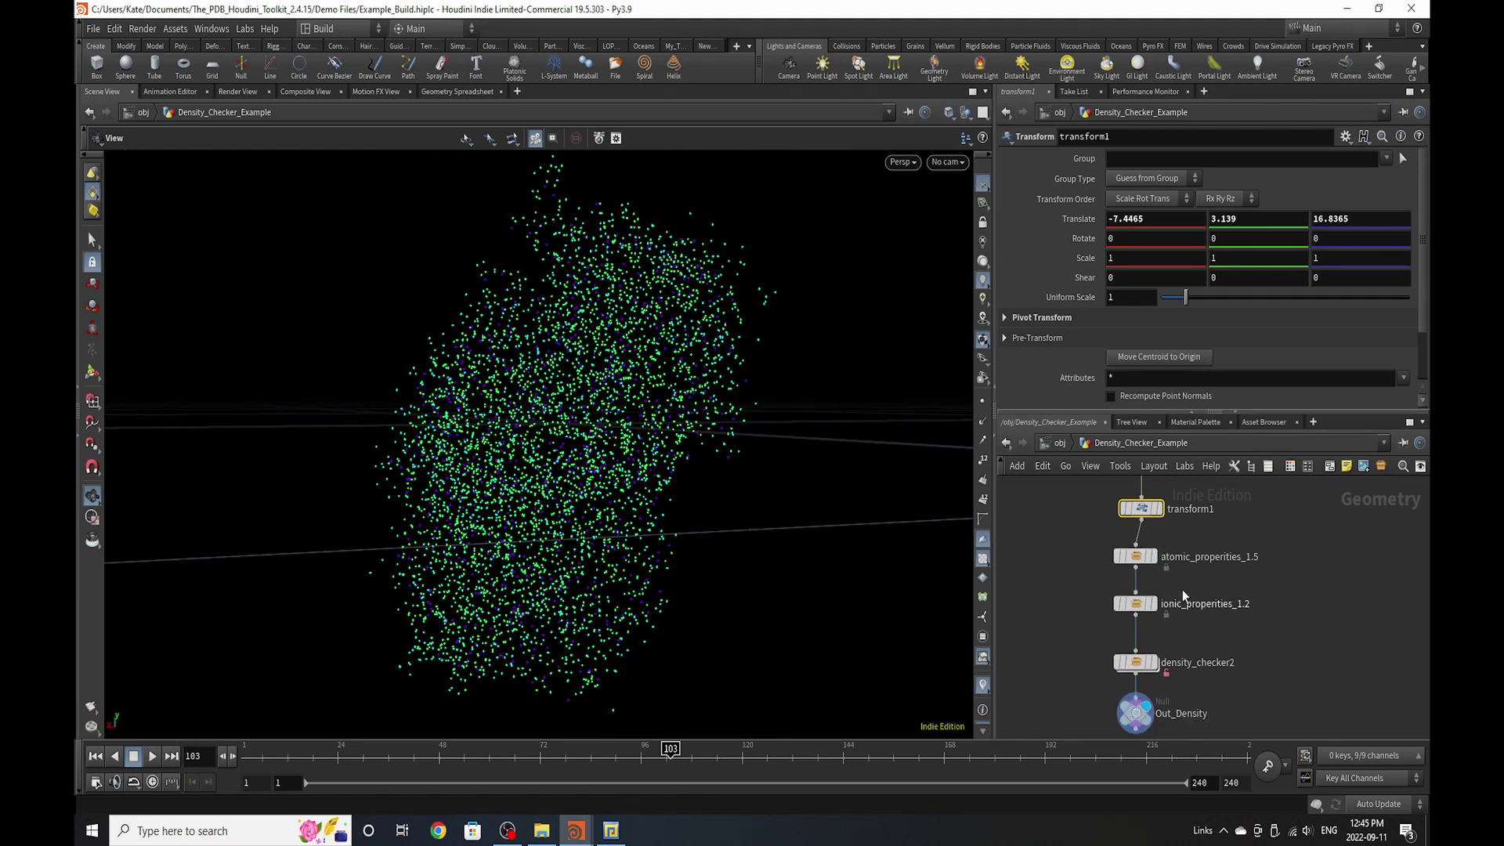
left_click(1136, 662)
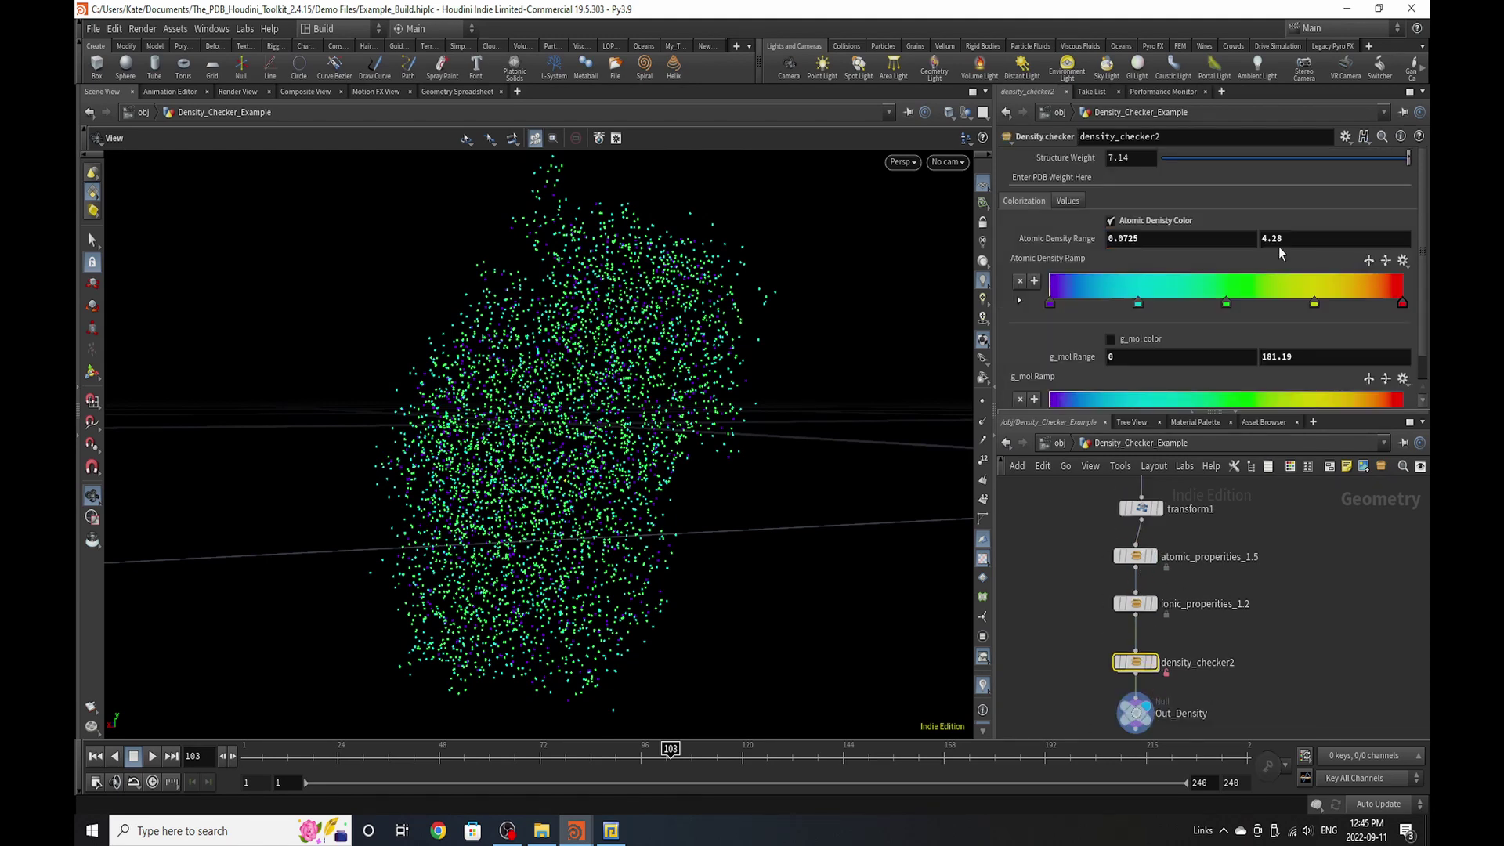
left_click(1178, 220)
left_click(1124, 340)
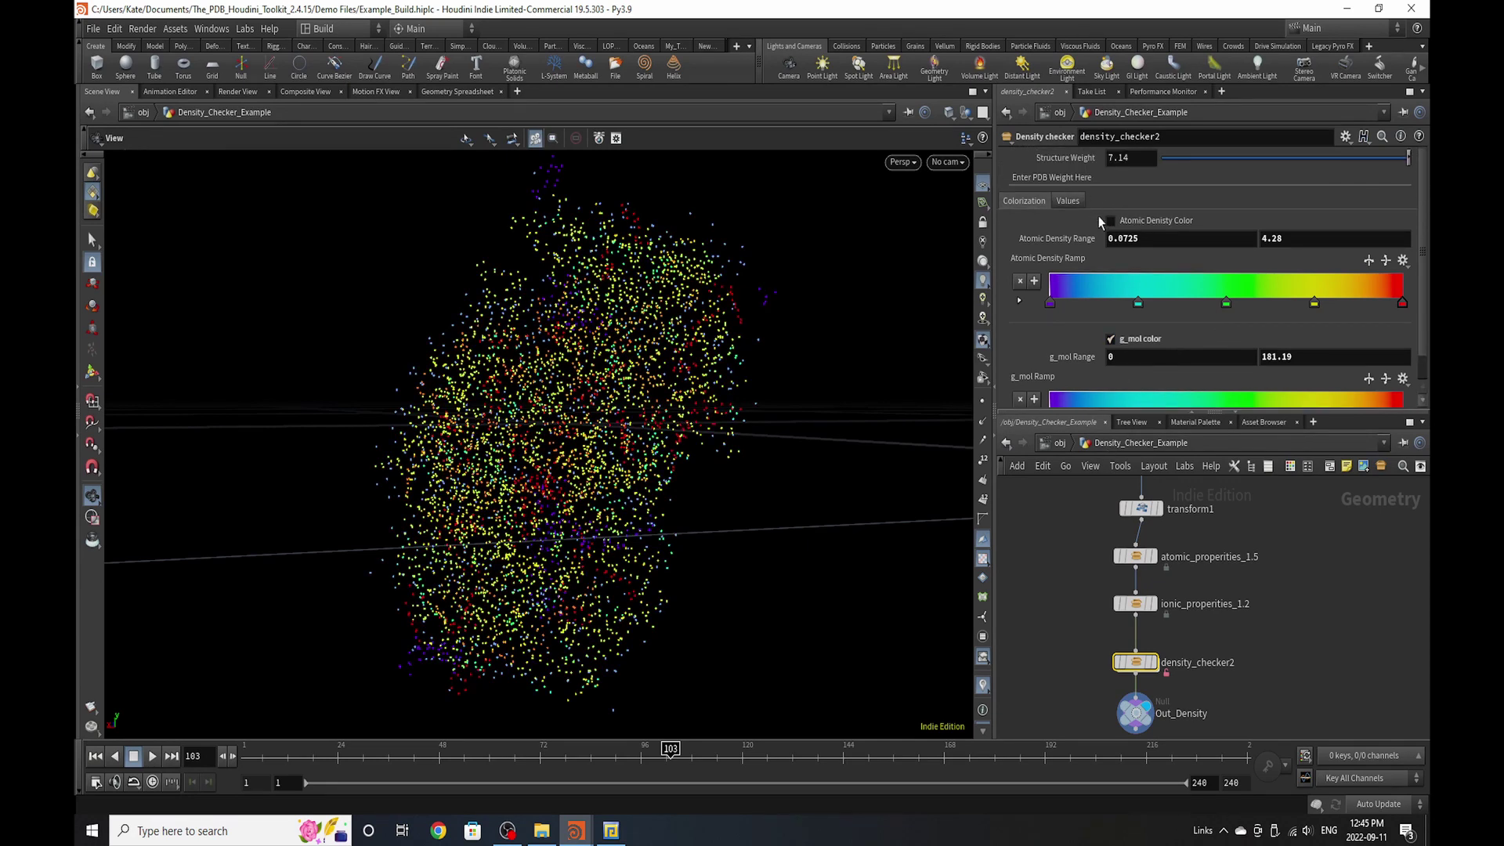
left_click(1065, 201)
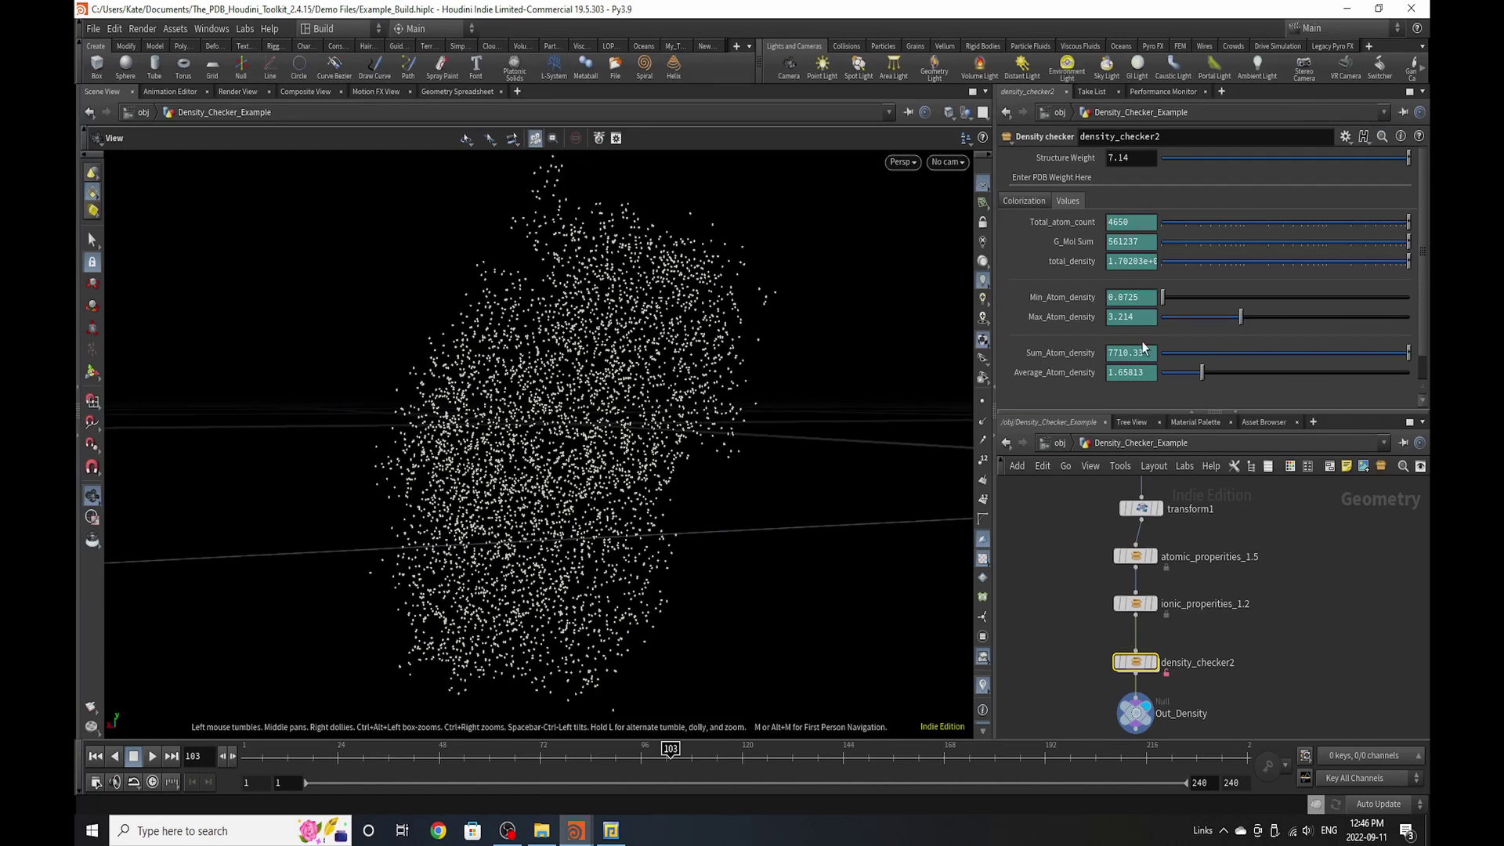
- Return to the object level and open the Backbone_Ribbon_Example network
left_click(1050, 444)
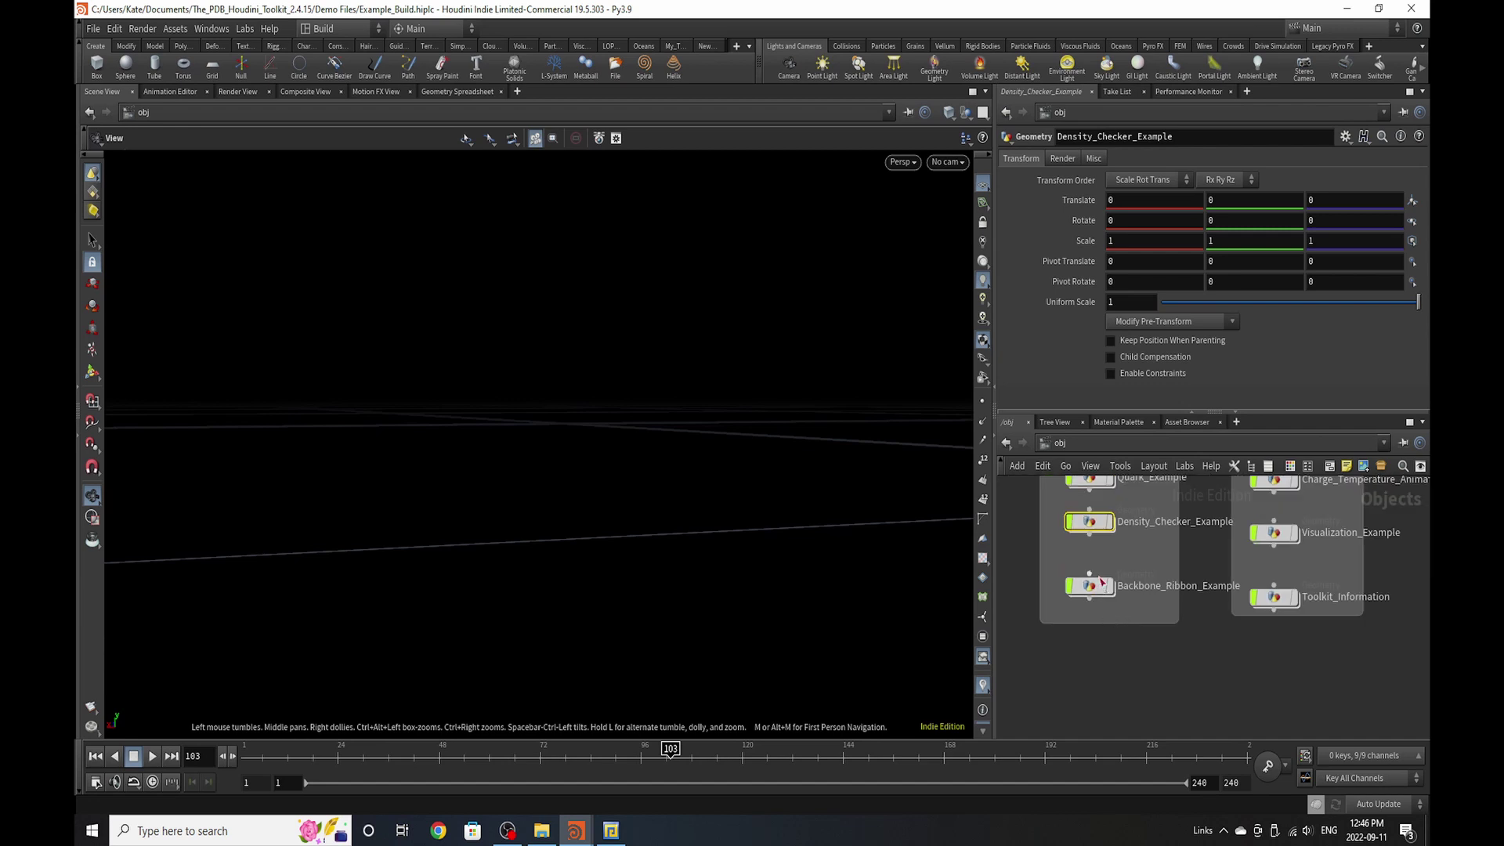
scroll(1101, 581, "up", 2)
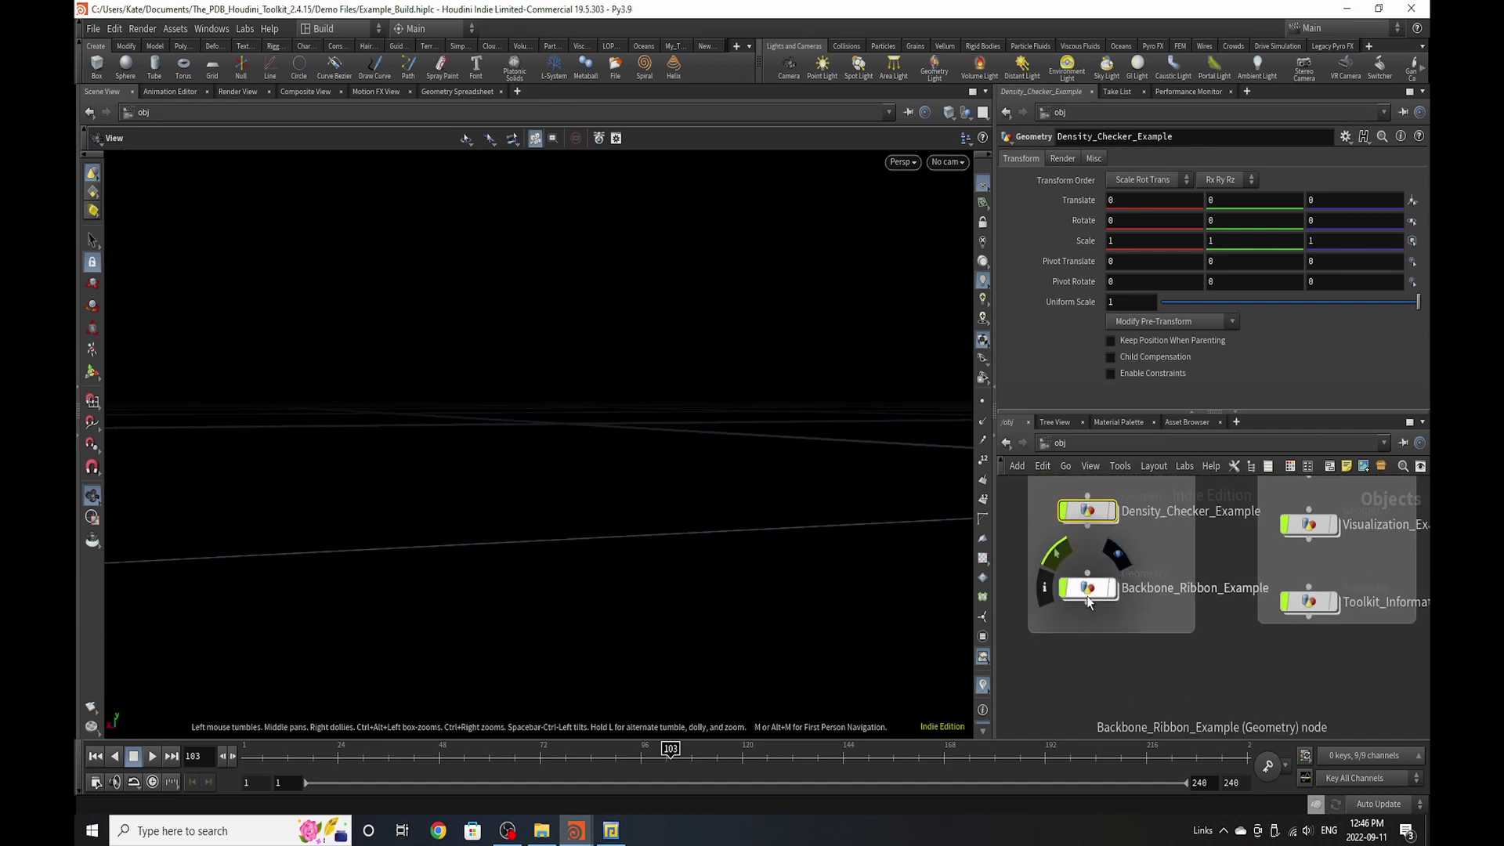
double_click(1088, 596)
- Load 2rgu.pdb from the Diabetes_Proteins example data into the file1 node
left_click(1213, 521)
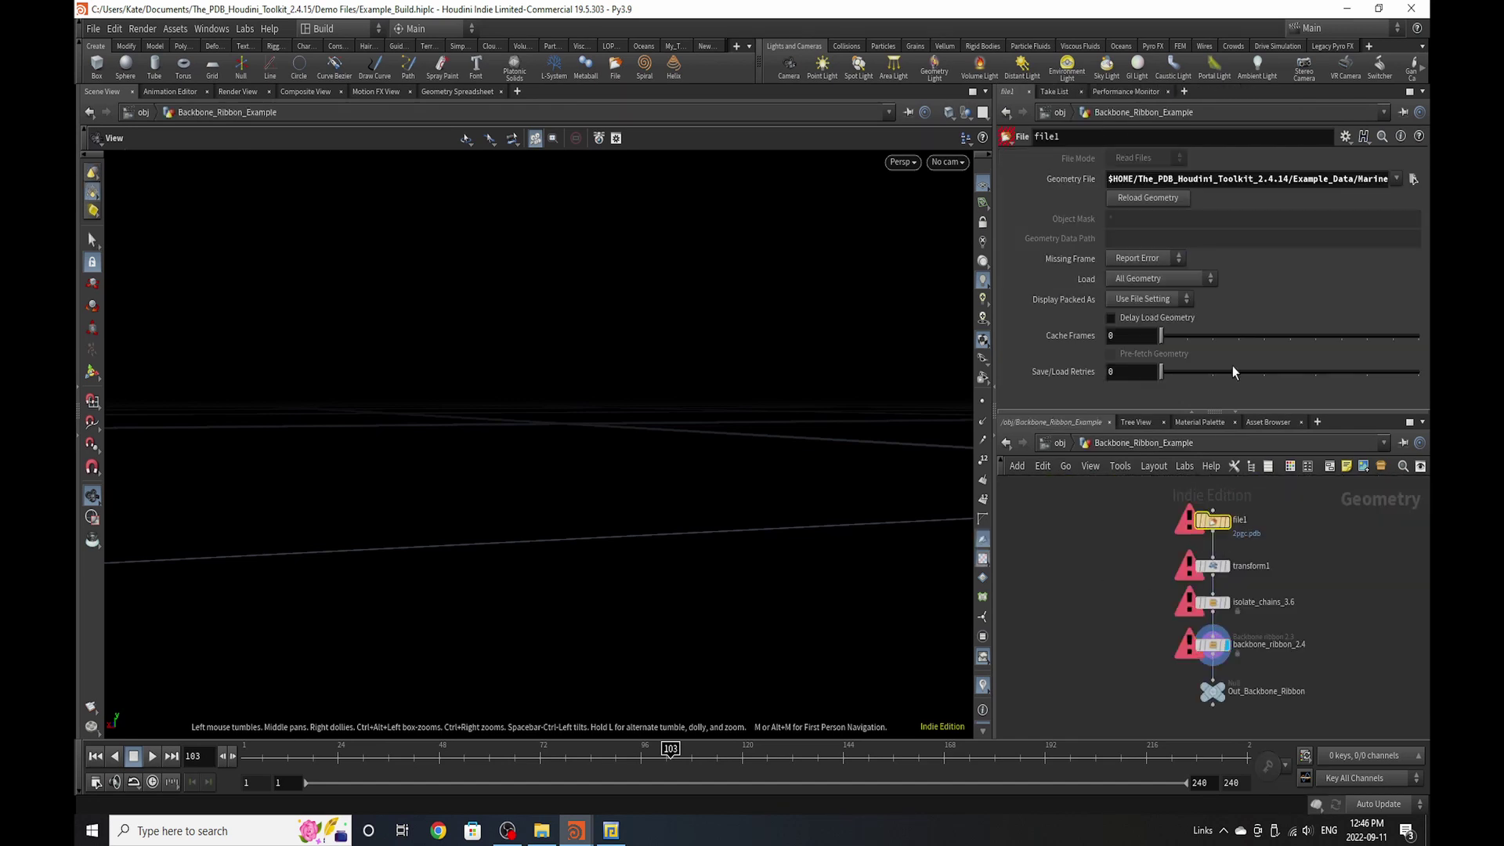
left_click(1413, 178)
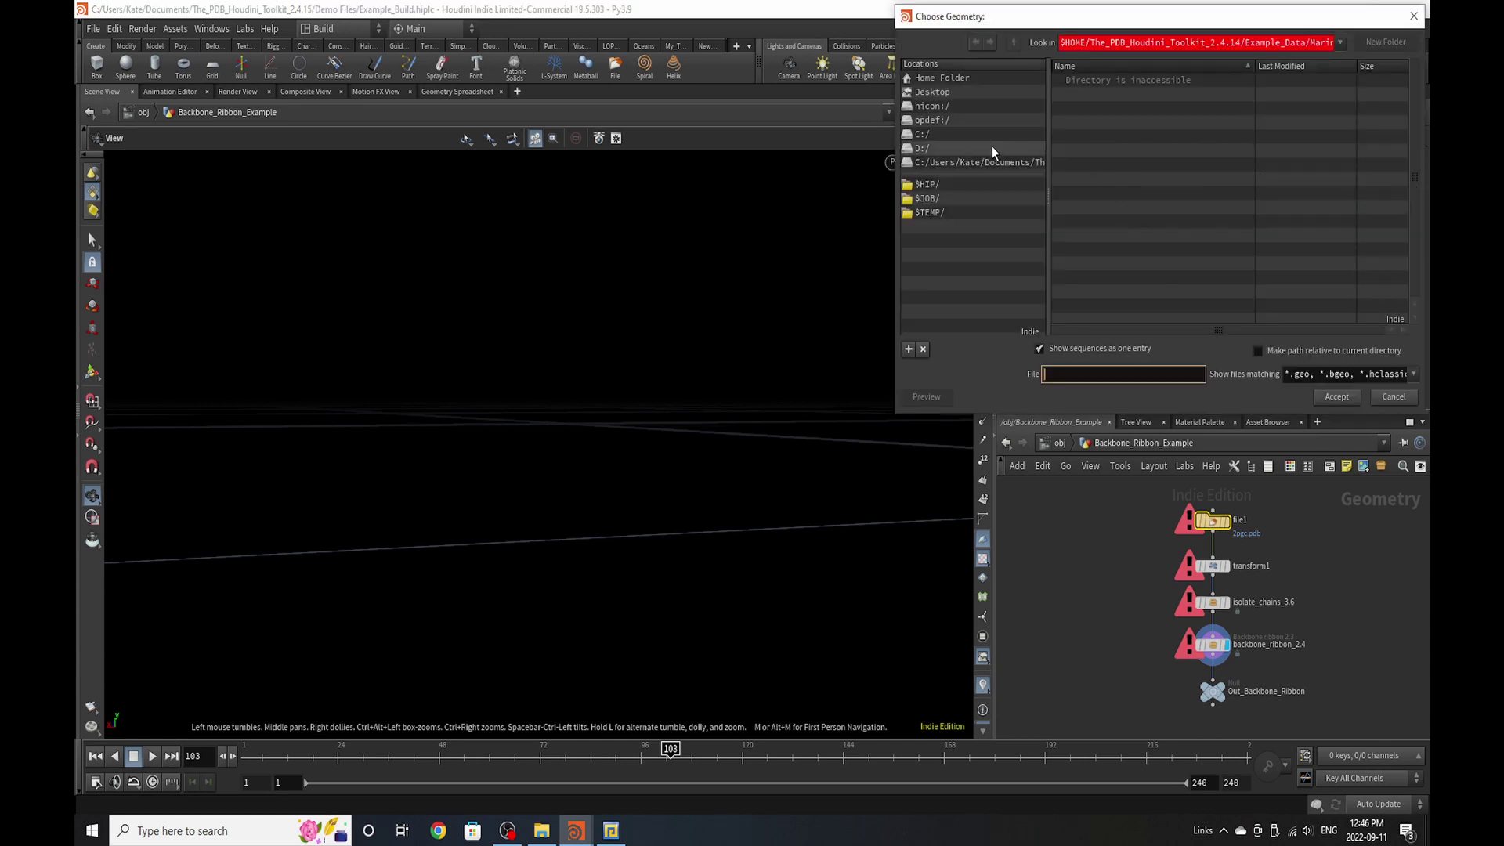
double_click(1104, 85)
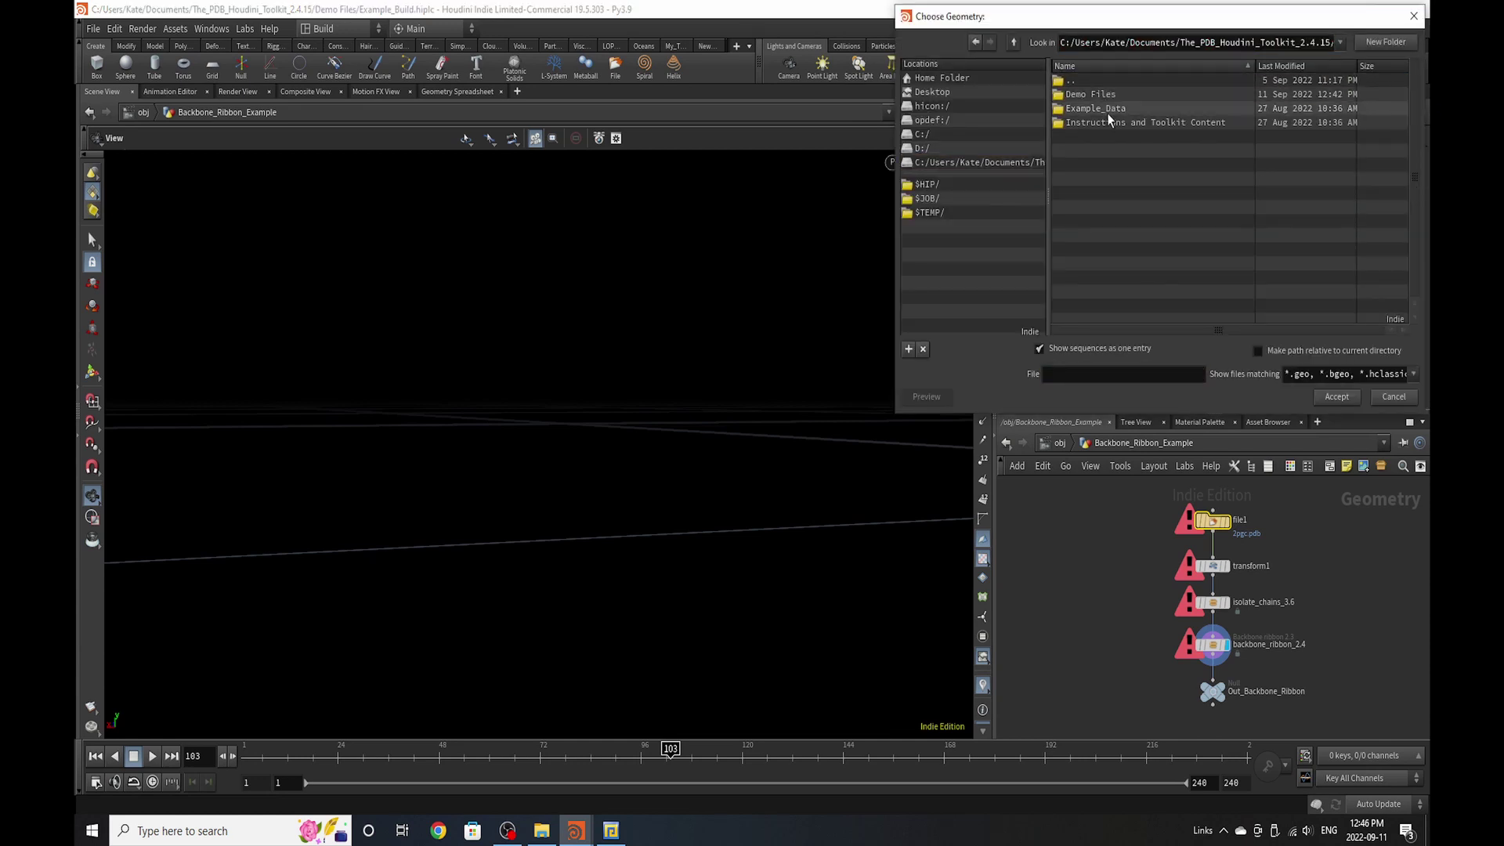
double_click(1107, 113)
double_click(1120, 95)
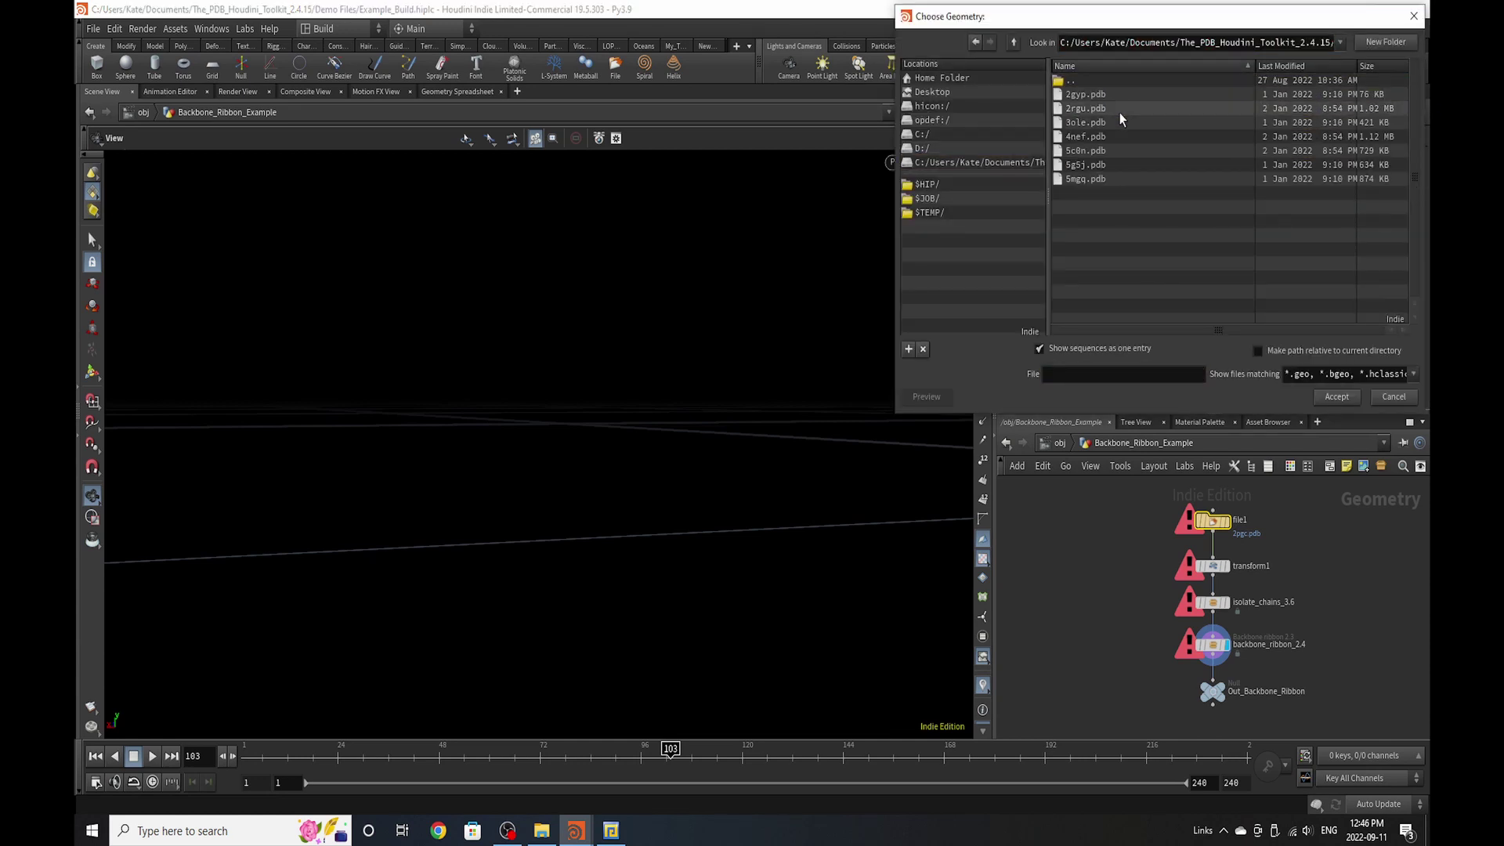
left_click(1121, 110)
left_click(1337, 397)
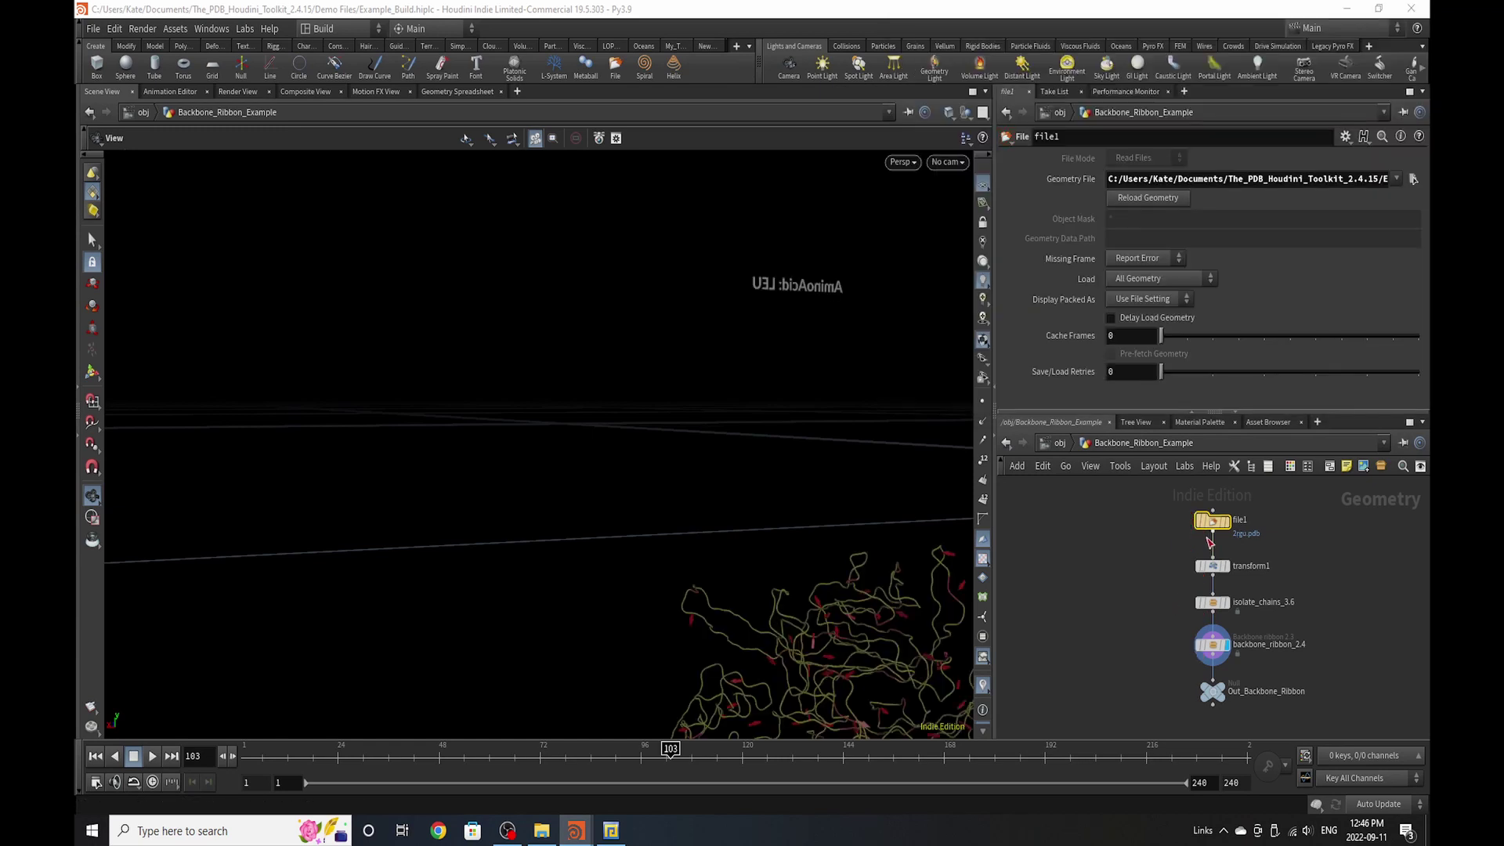
- Move the centroid of the backbone ribbon protein to the origin with transform1
left_click(1213, 566)
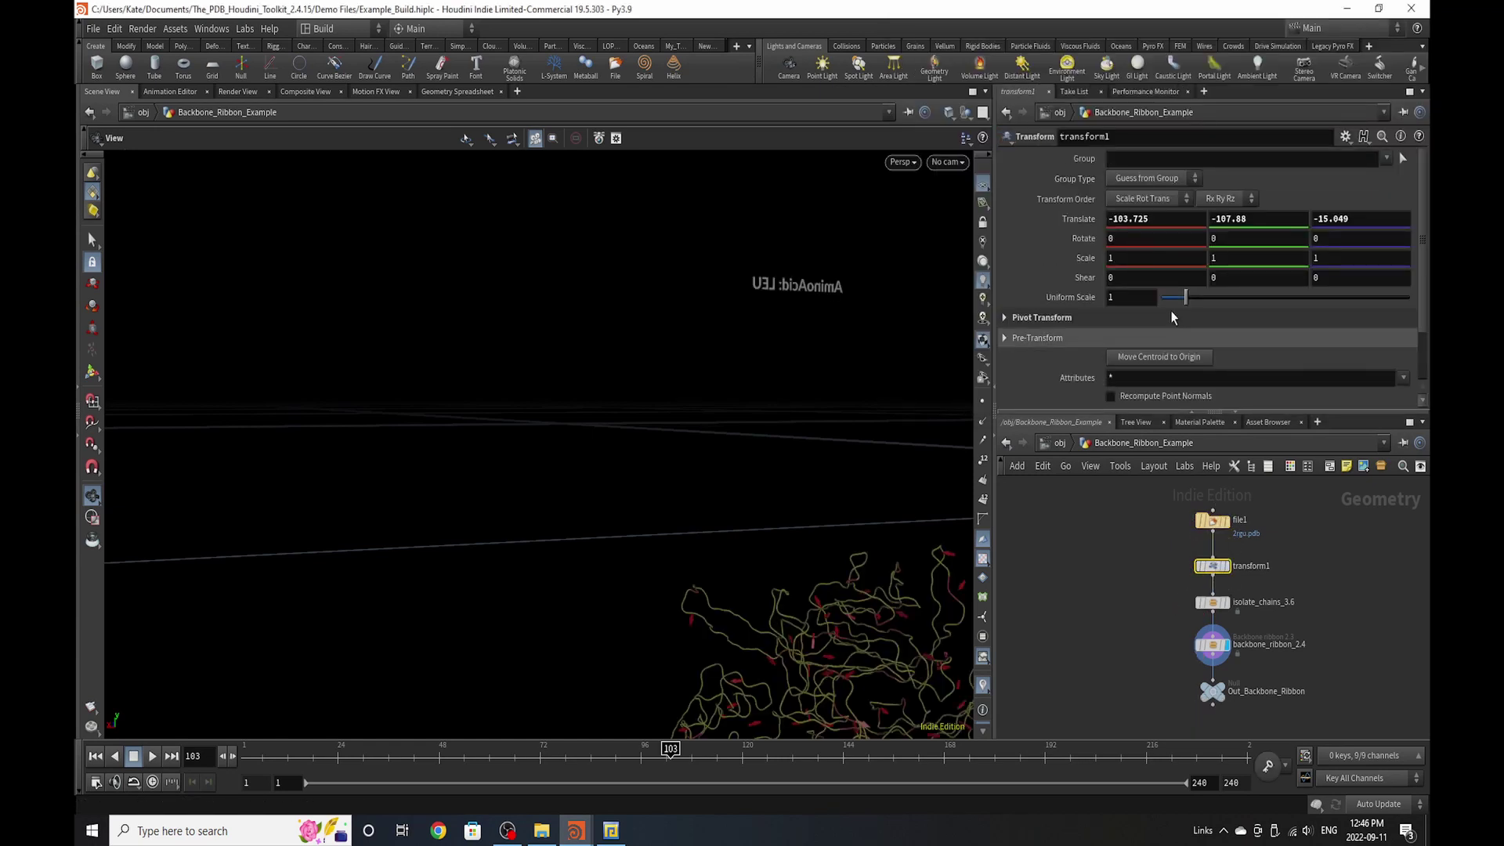
left_click(1165, 358)
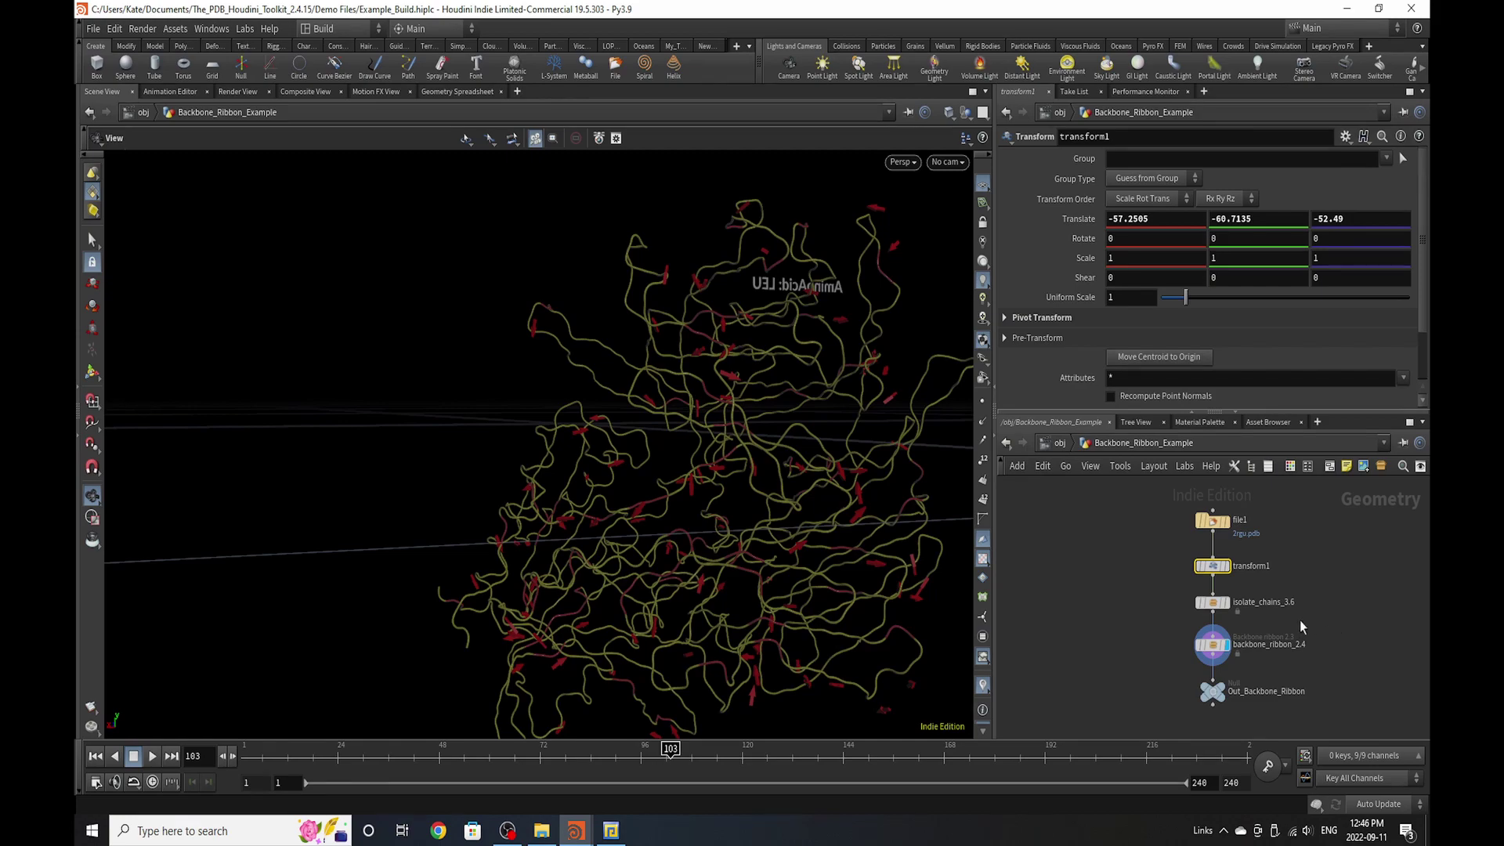
left_click_drag(795, 580, 870, 583)
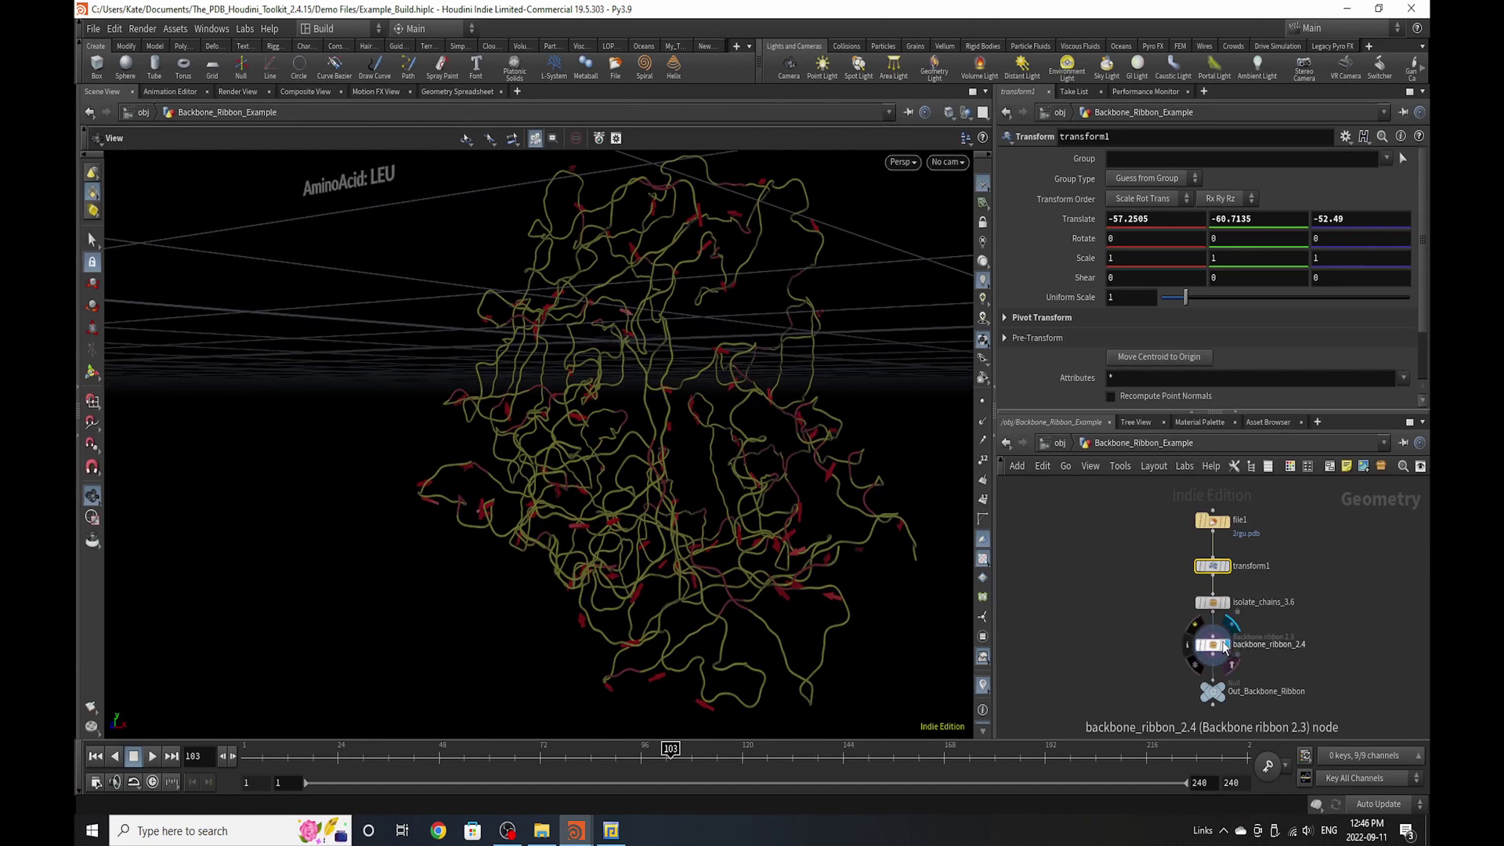
- Set the Wire Radius of backbone_ribbon_2.4 to 0.3
left_click(1220, 649)
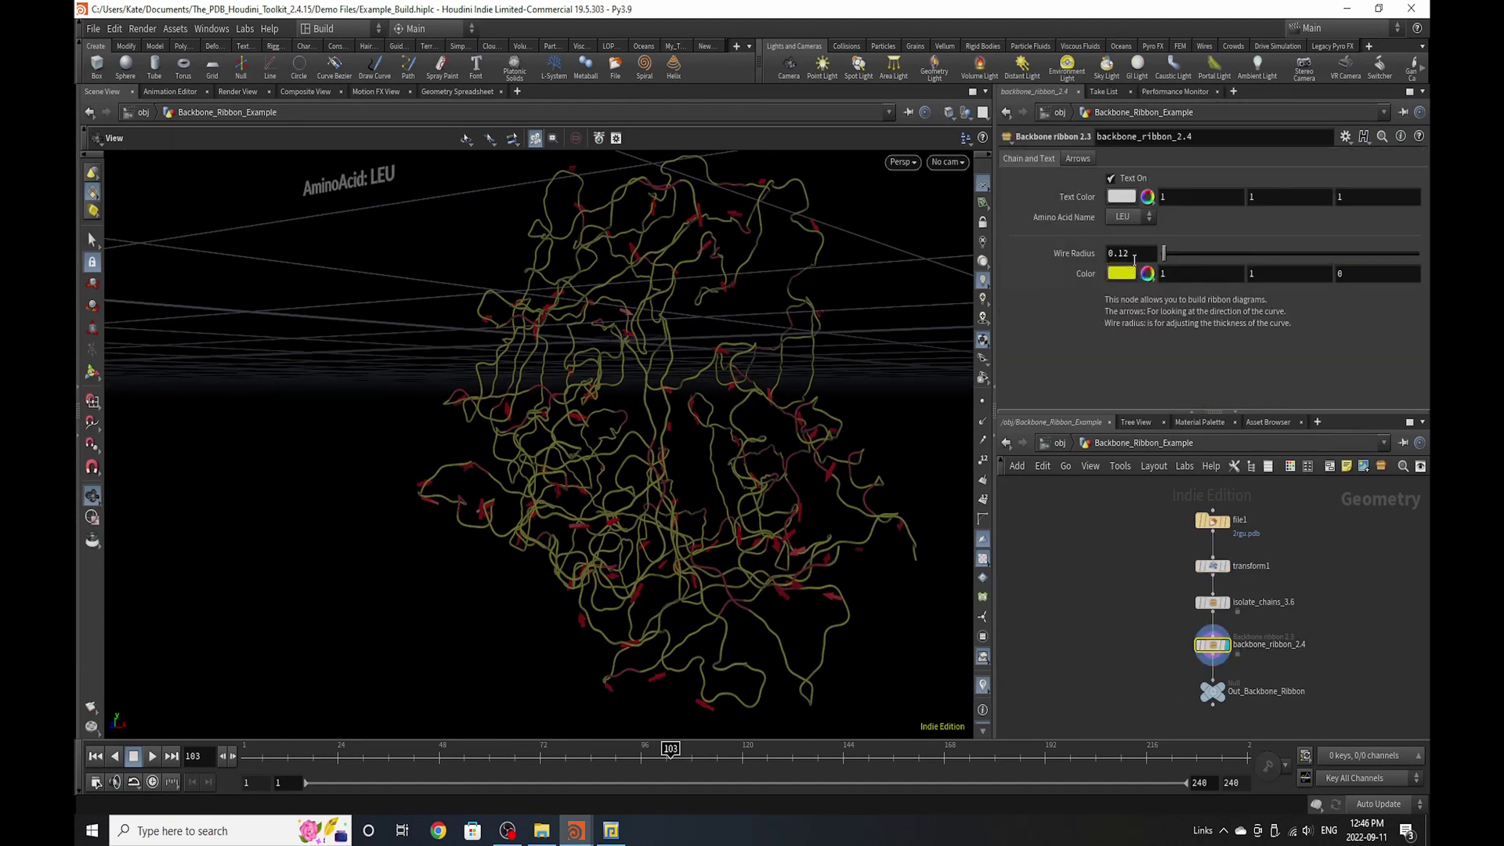
left_click_drag(1130, 253, 1114, 256)
type("3")
key("Return")
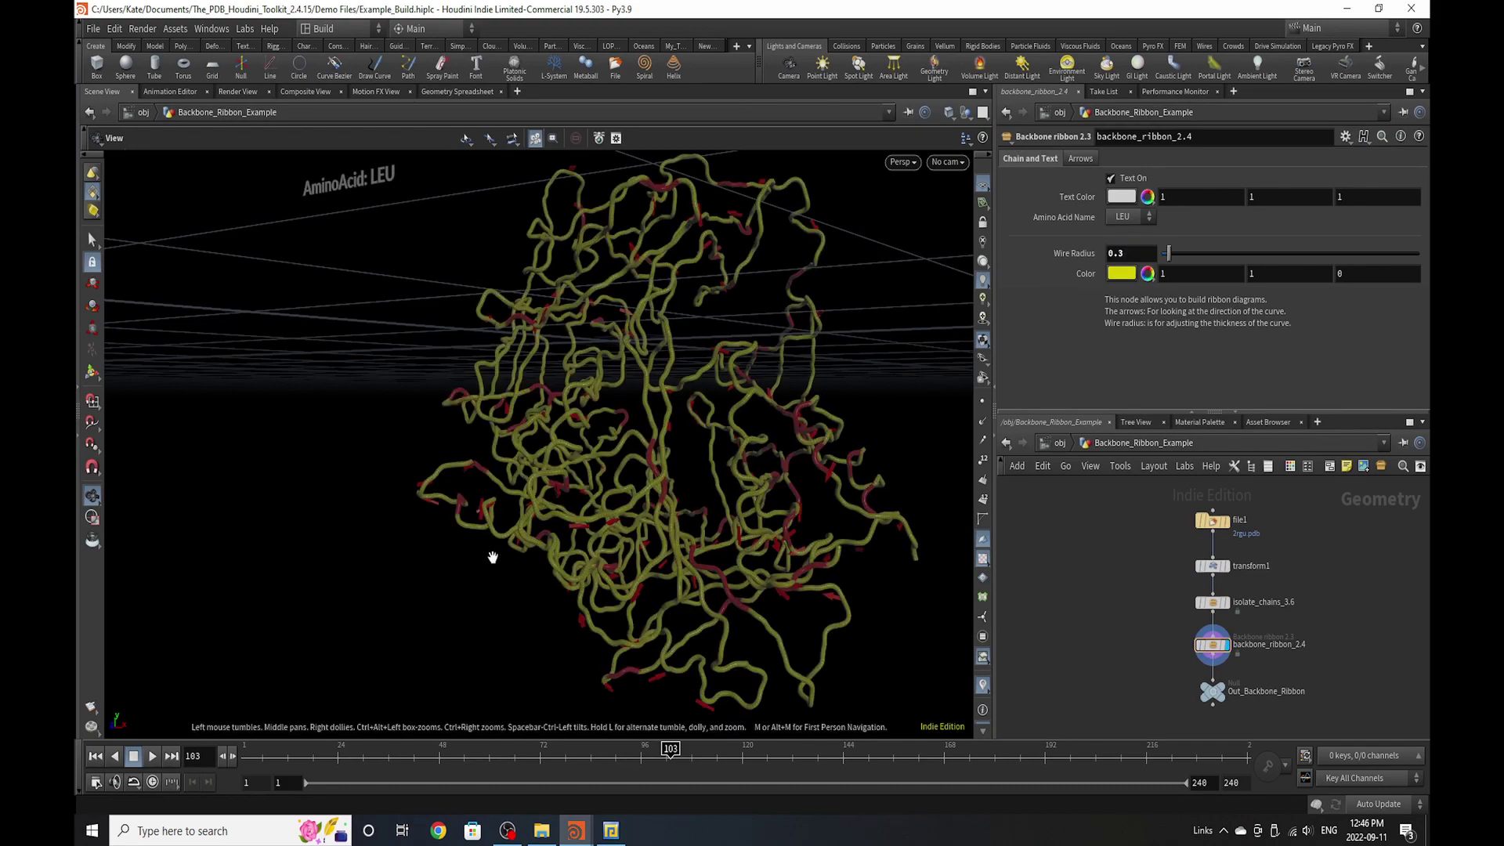
- Examine the backbone ribbon's curves, highlighted LEU segments and direction arrows up close
left_click_drag(489, 554, 501, 508)
scroll(501, 508, "up", 10)
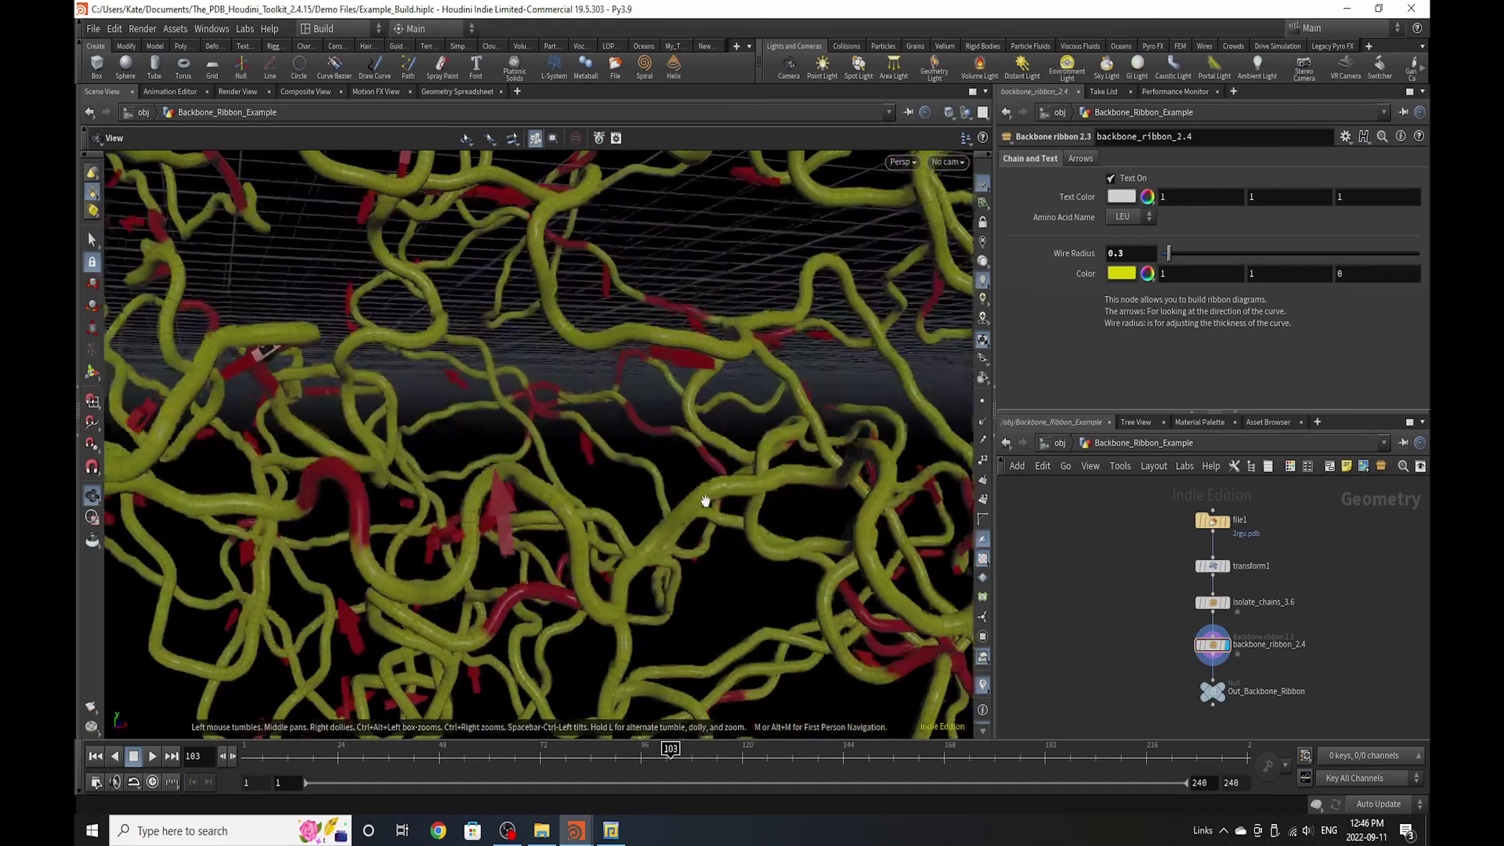
scroll(558, 534, "down", 5)
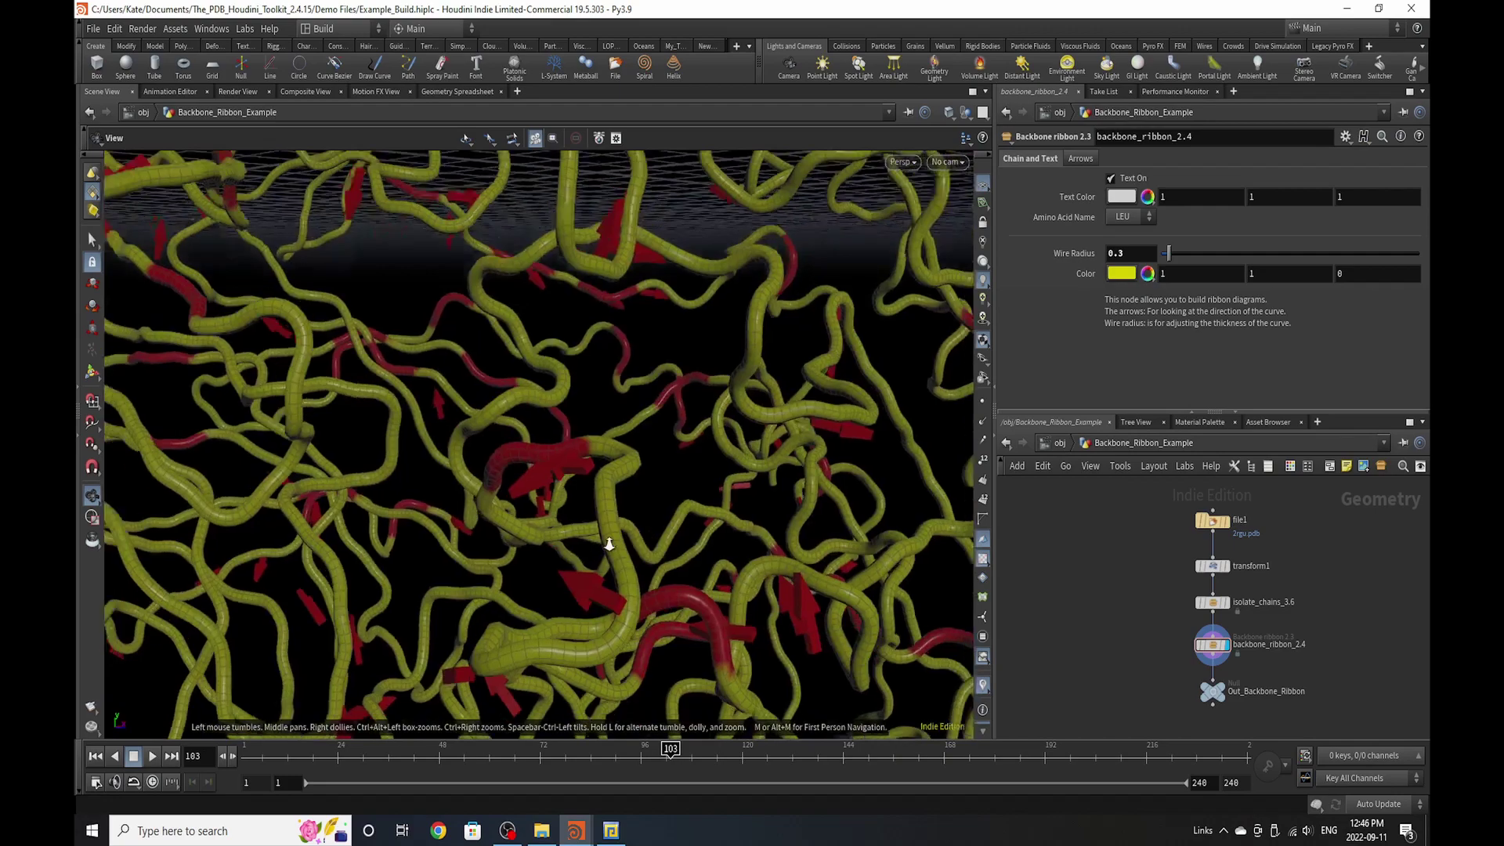
left_click_drag(598, 548, 663, 429)
scroll(666, 439, "up", 10)
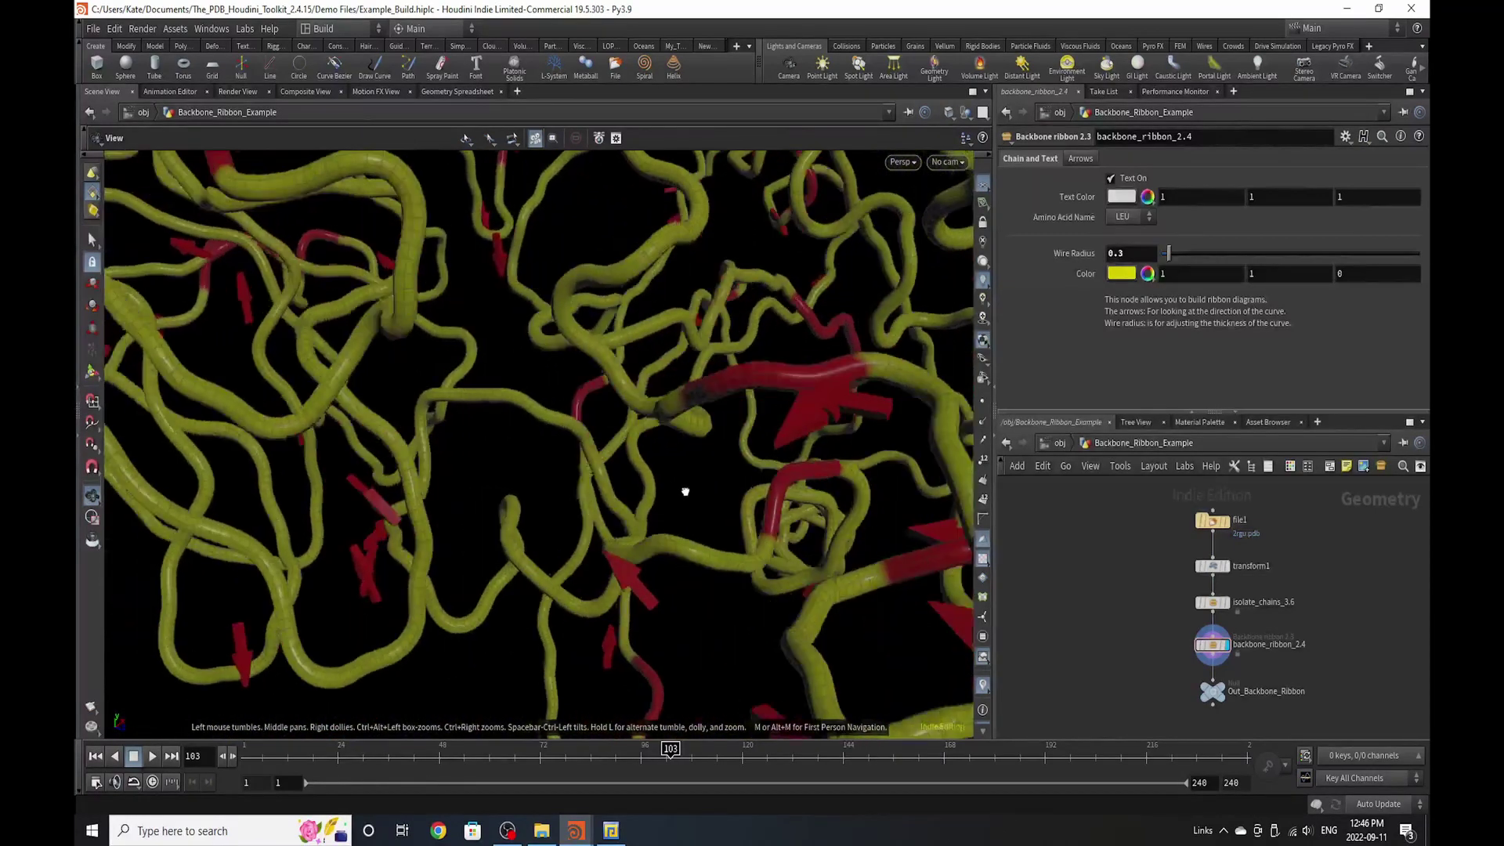
scroll(689, 492, "up", 5)
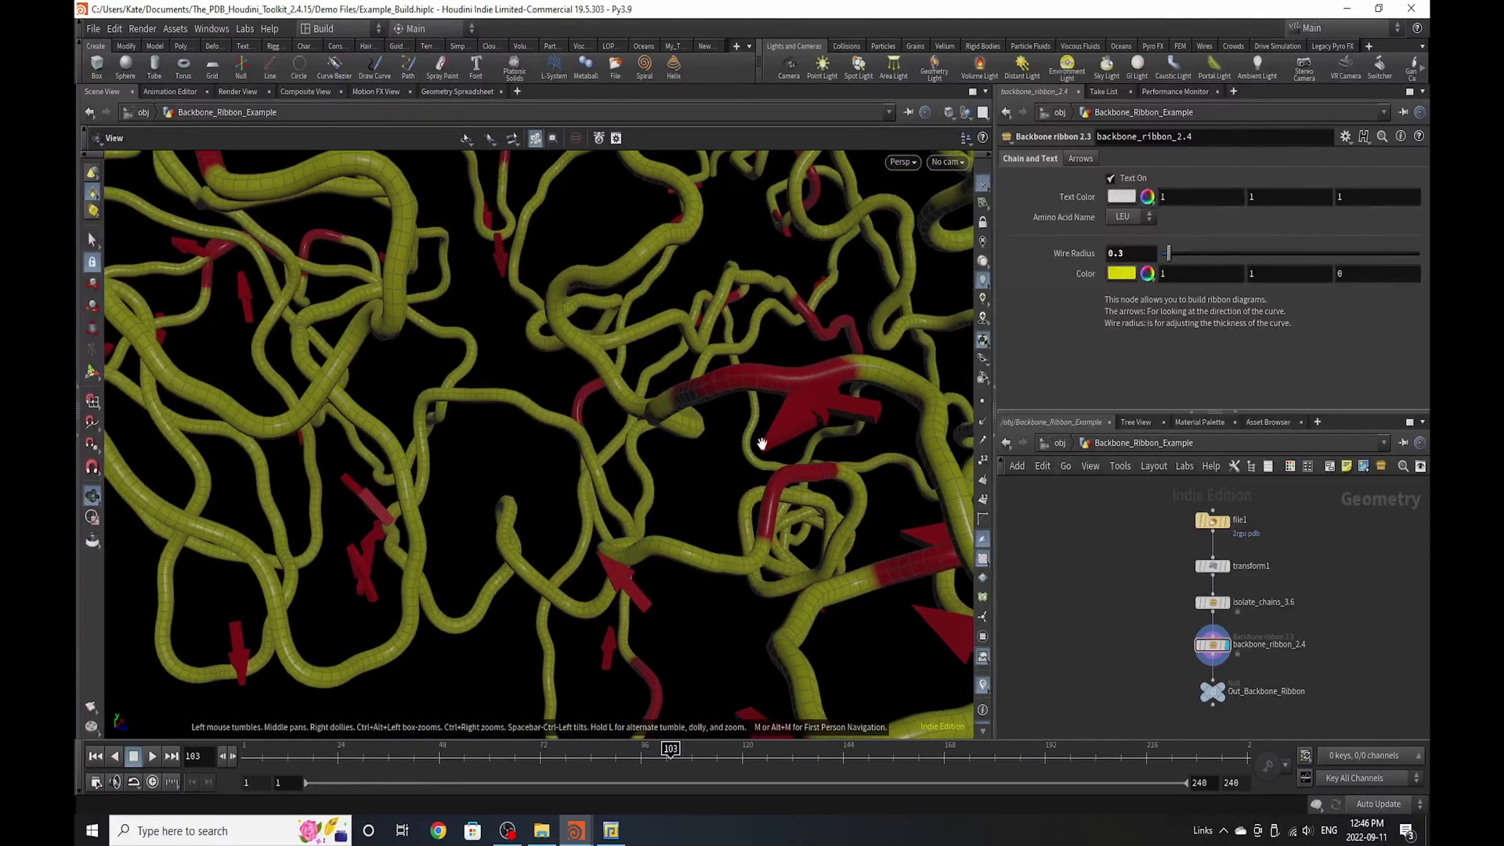
scroll(748, 486, "down", 5)
left_click_drag(778, 318, 643, 487)
scroll(642, 488, "up", 8)
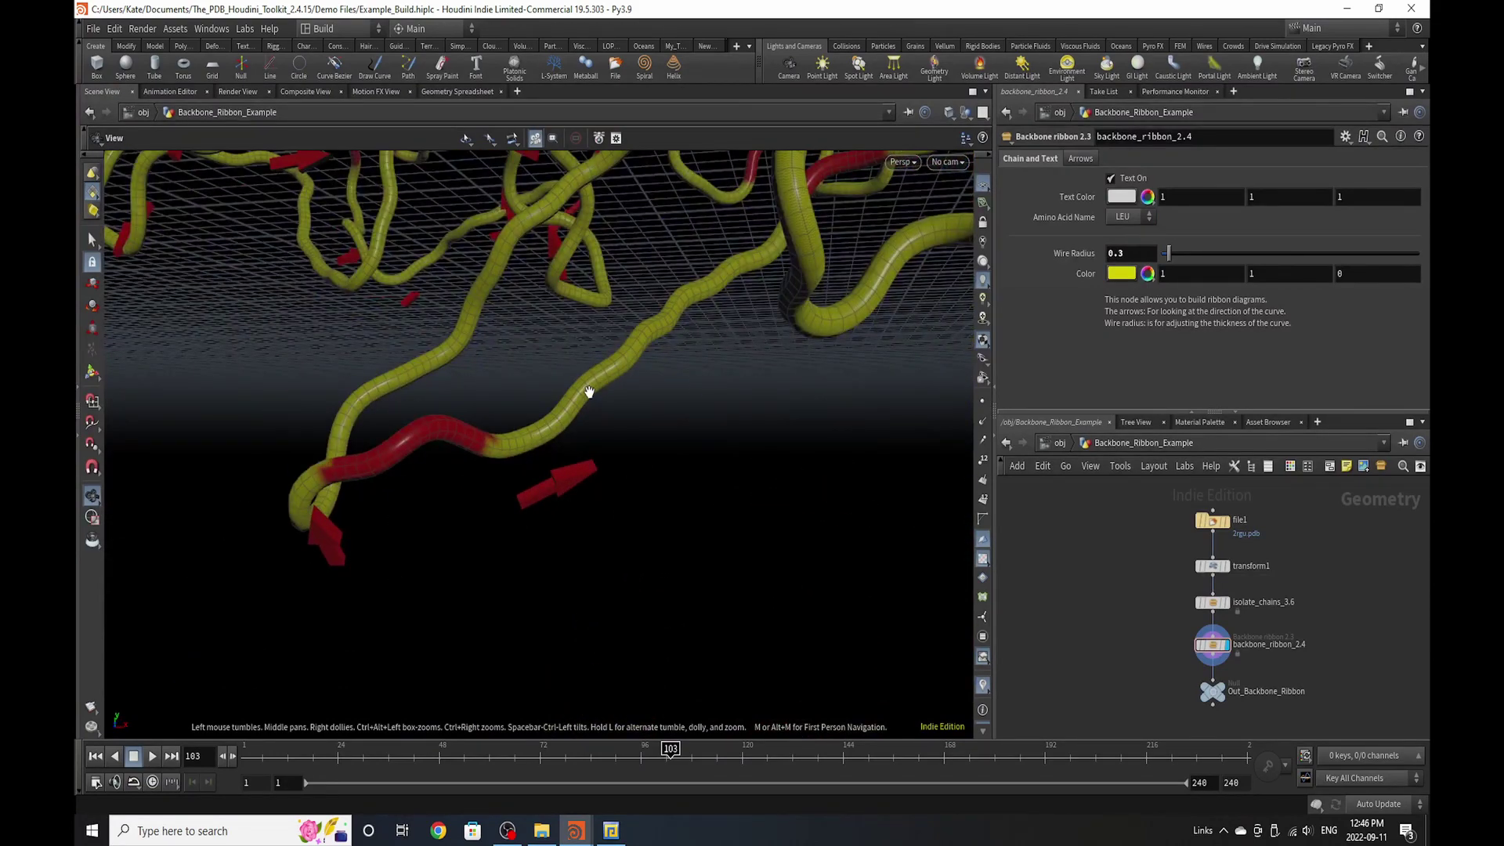
- Increase the ribbon's Wire Radius to 0.4
left_click(1114, 257)
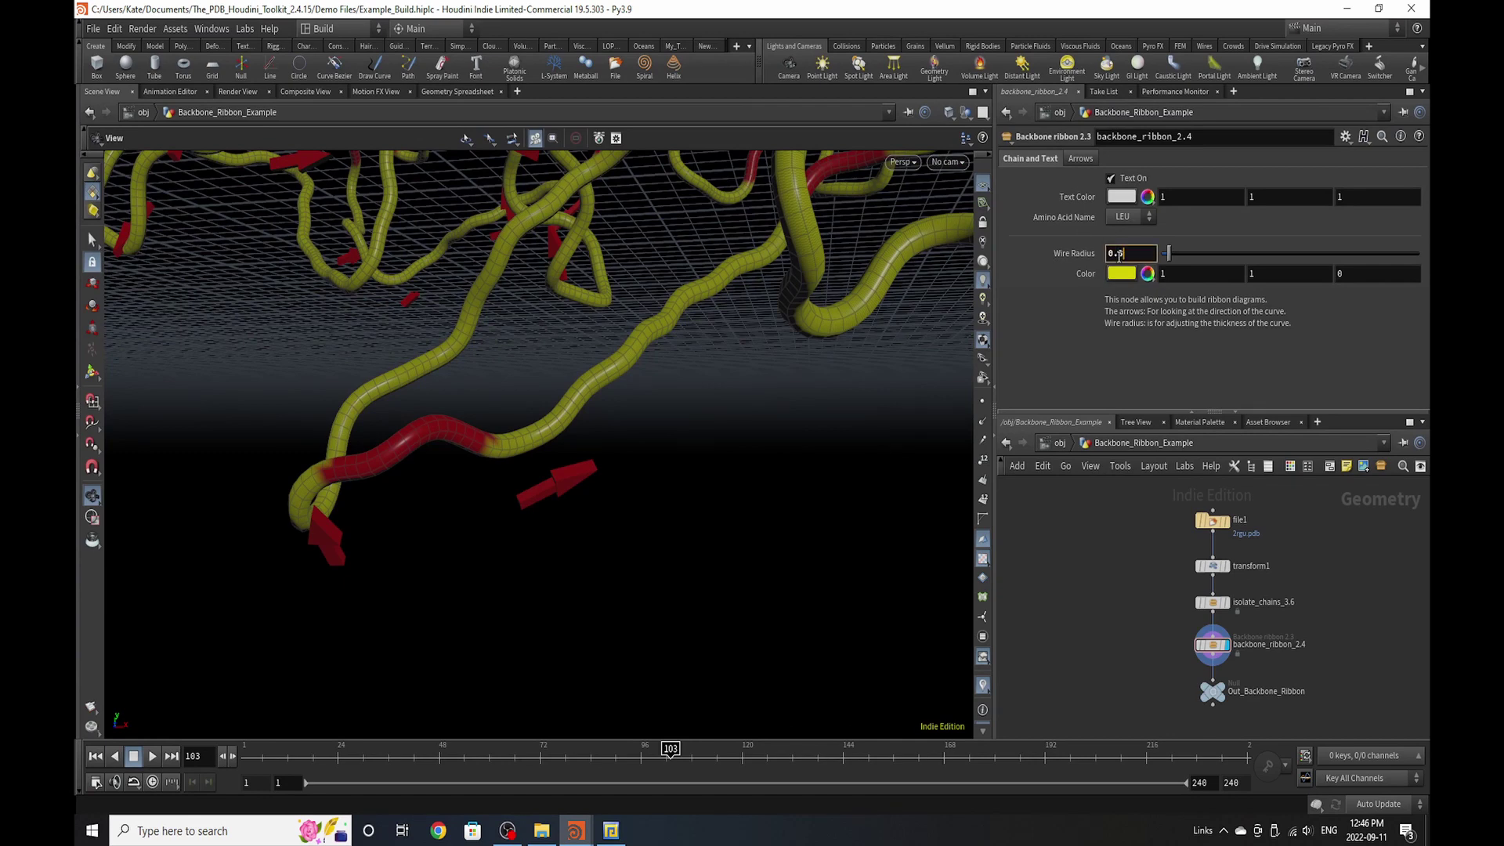
type("0.4")
key("Return")
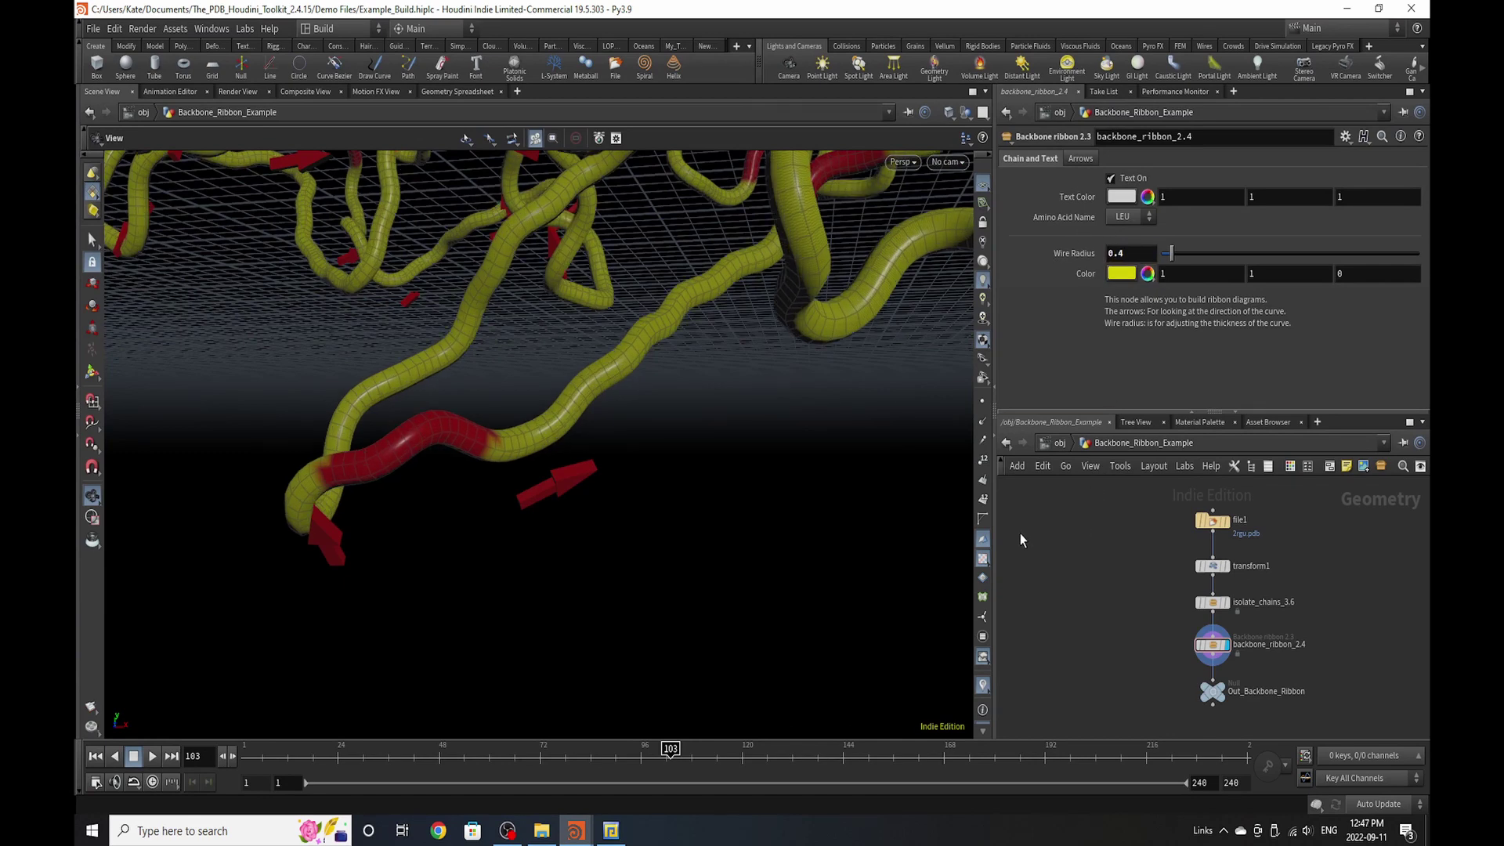
- Inspect the thickened ribbon from several angles, including the whole protein with its amino acid label
scroll(527, 410, "down", 10)
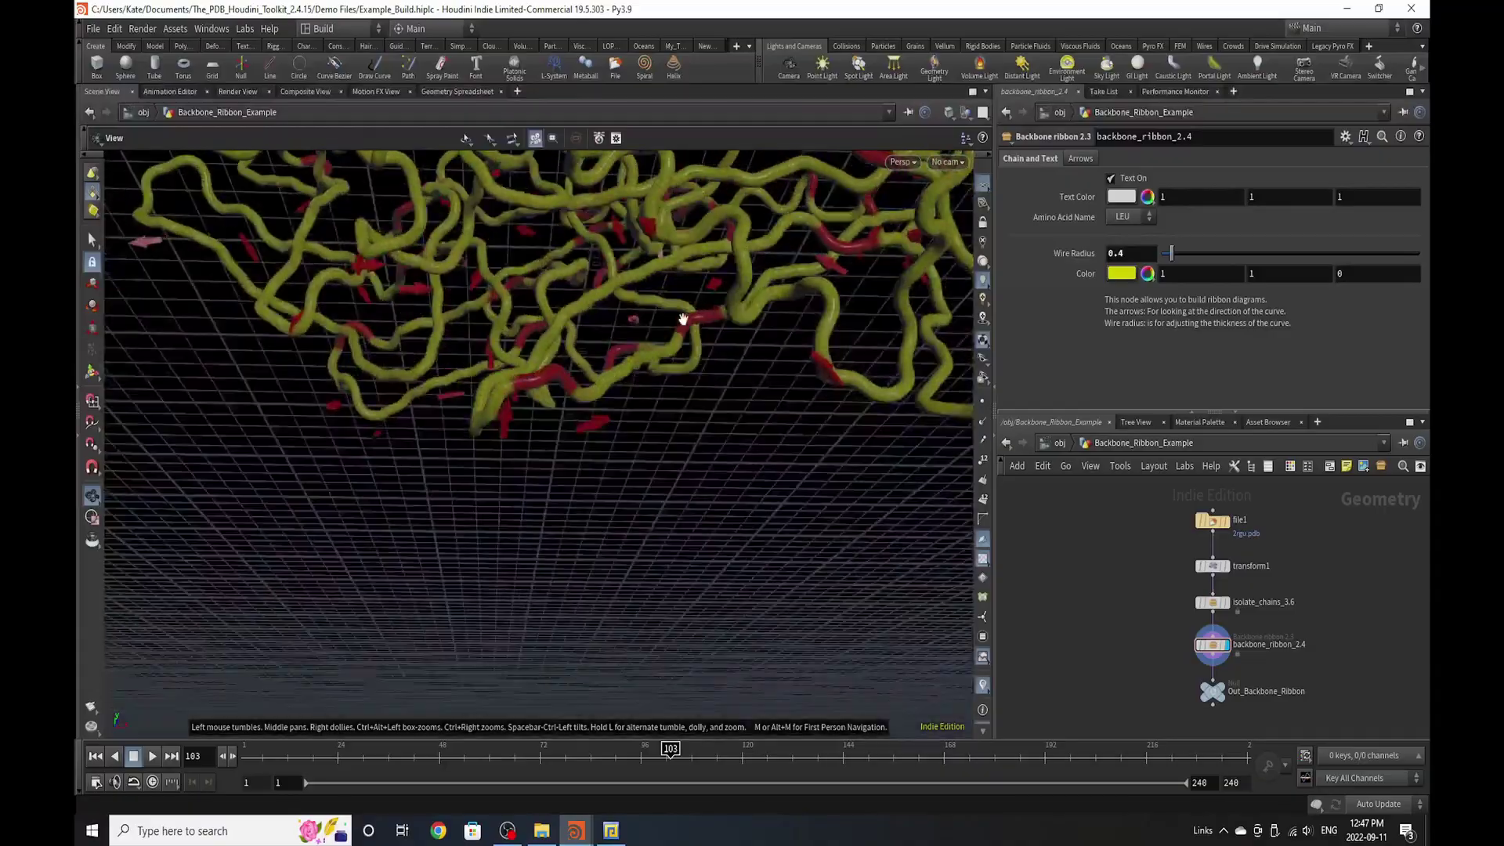
left_click_drag(611, 432, 480, 628)
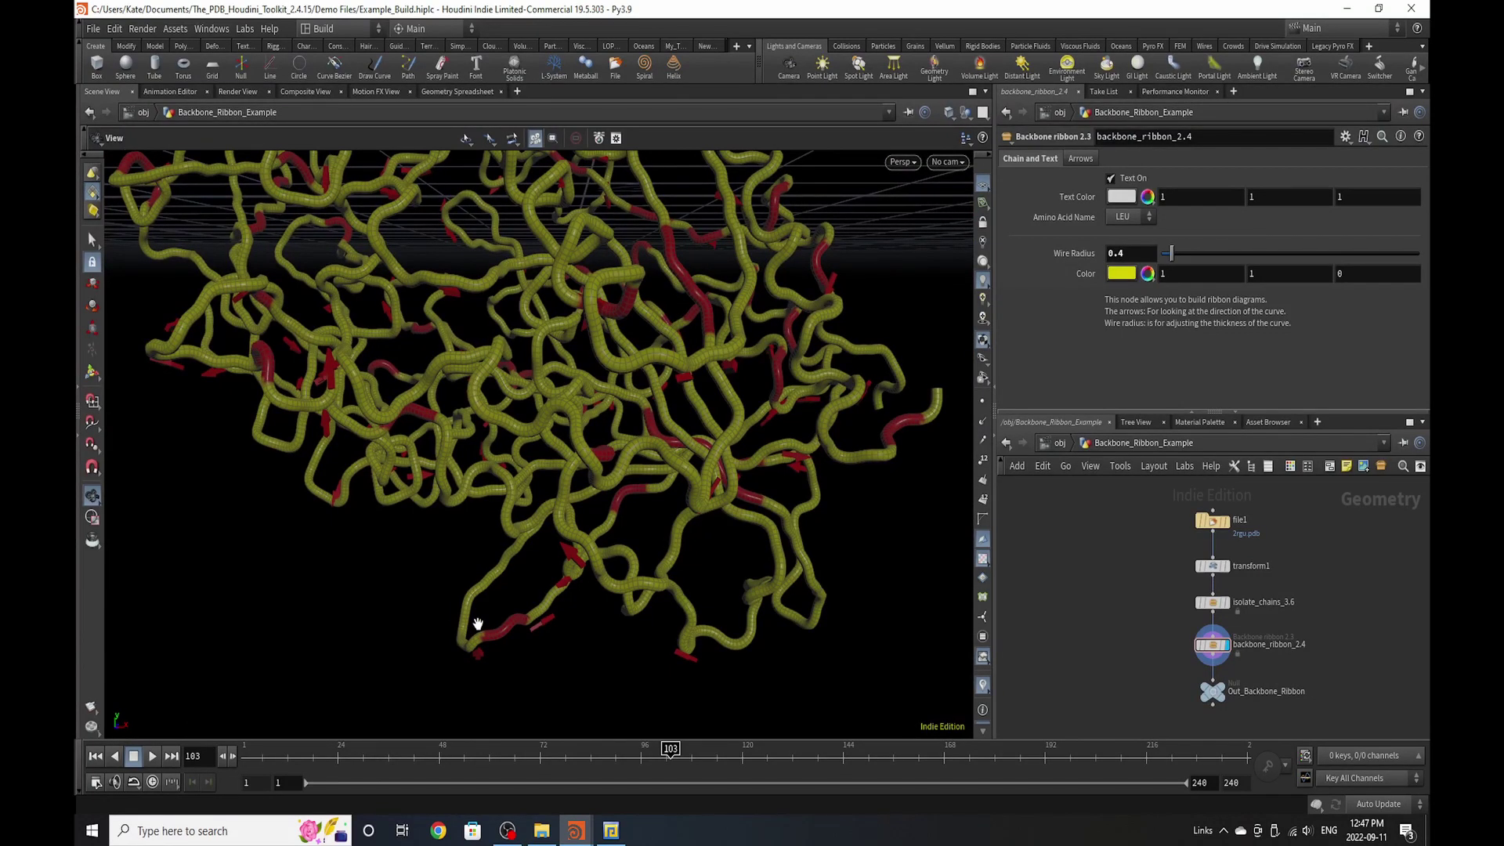
left_click_drag(311, 381, 357, 535)
scroll(430, 452, "up", 3)
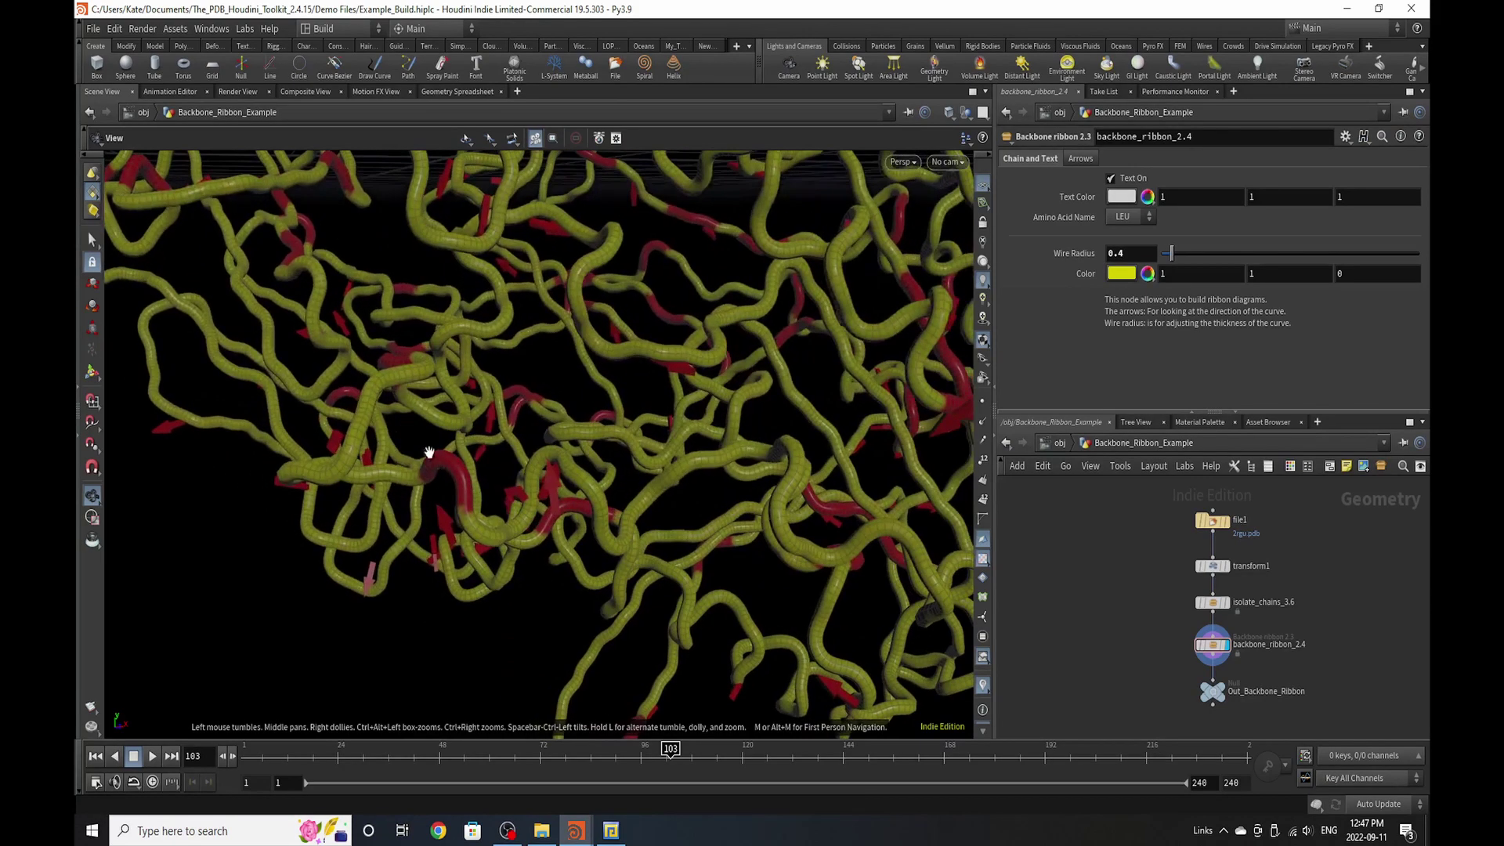
scroll(419, 538, "down", 5)
left_click_drag(376, 446, 607, 625)
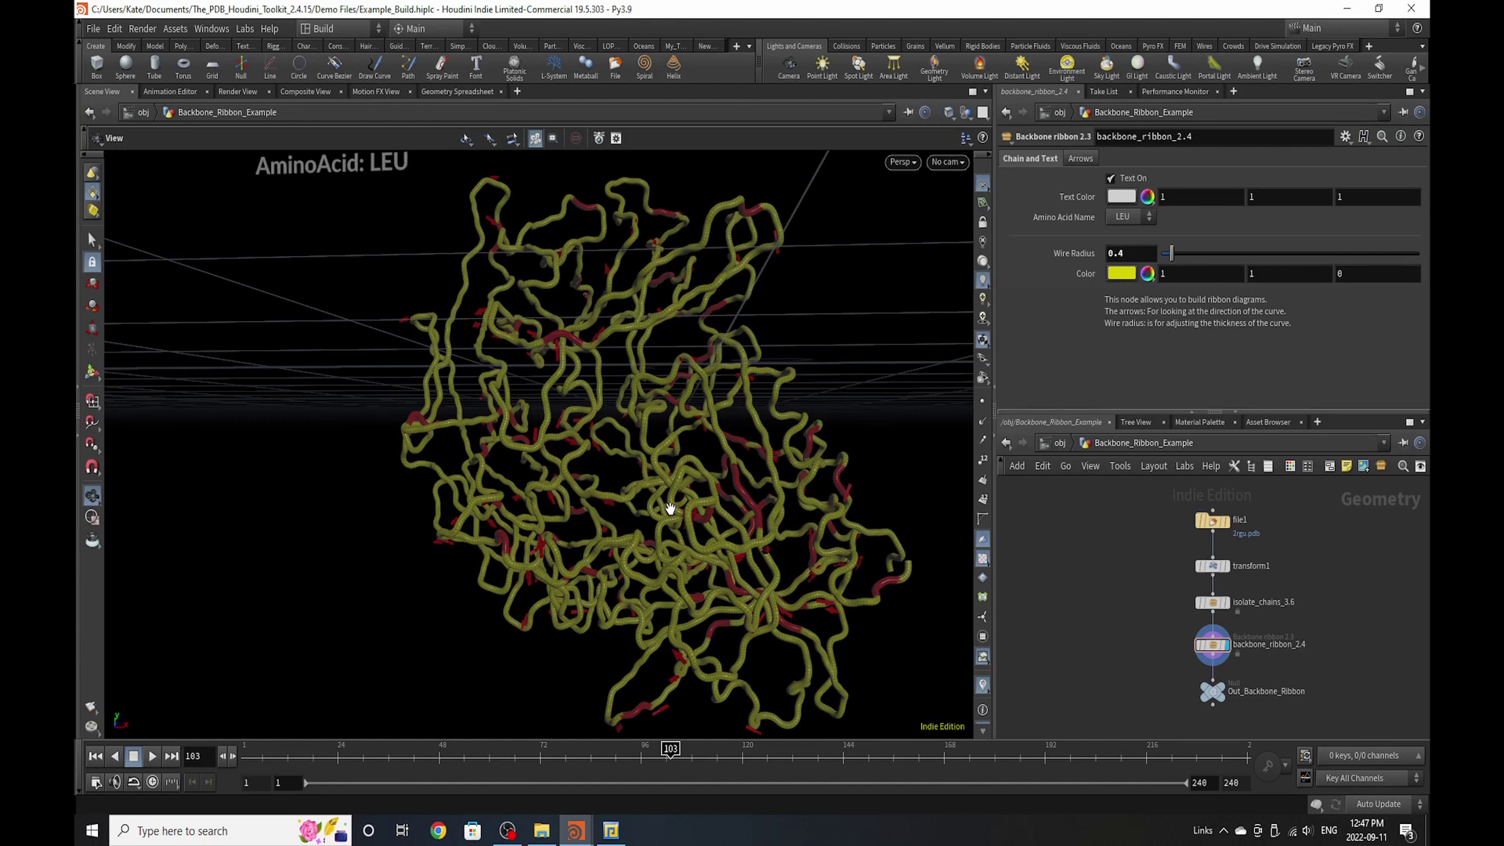
left_click_drag(654, 423, 663, 603)
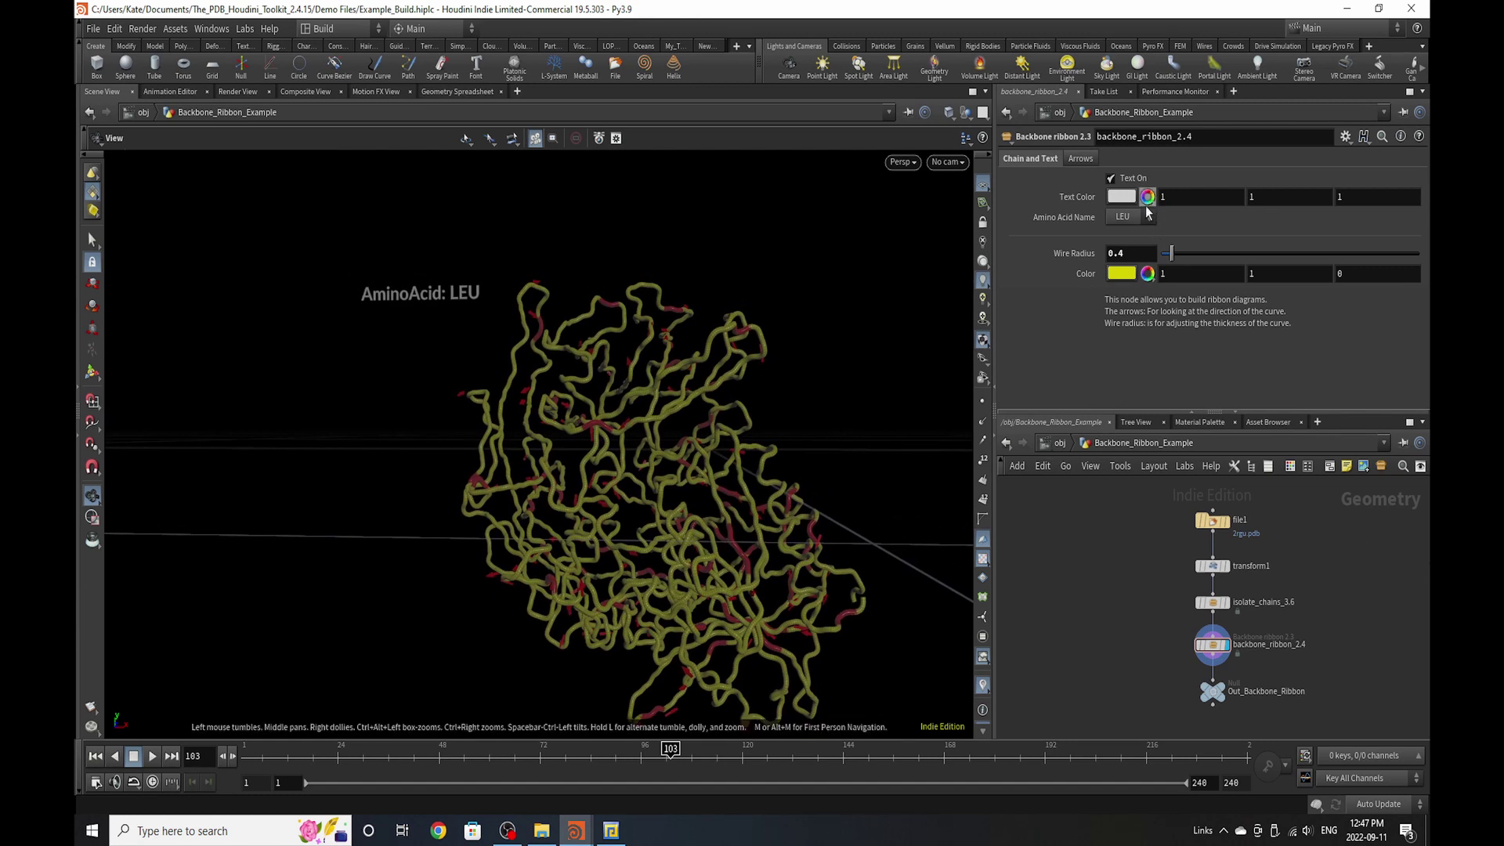
- Set the ribbon's Amino Acid Name to VAL and turn off its text label
left_click(1132, 217)
left_click(1121, 343)
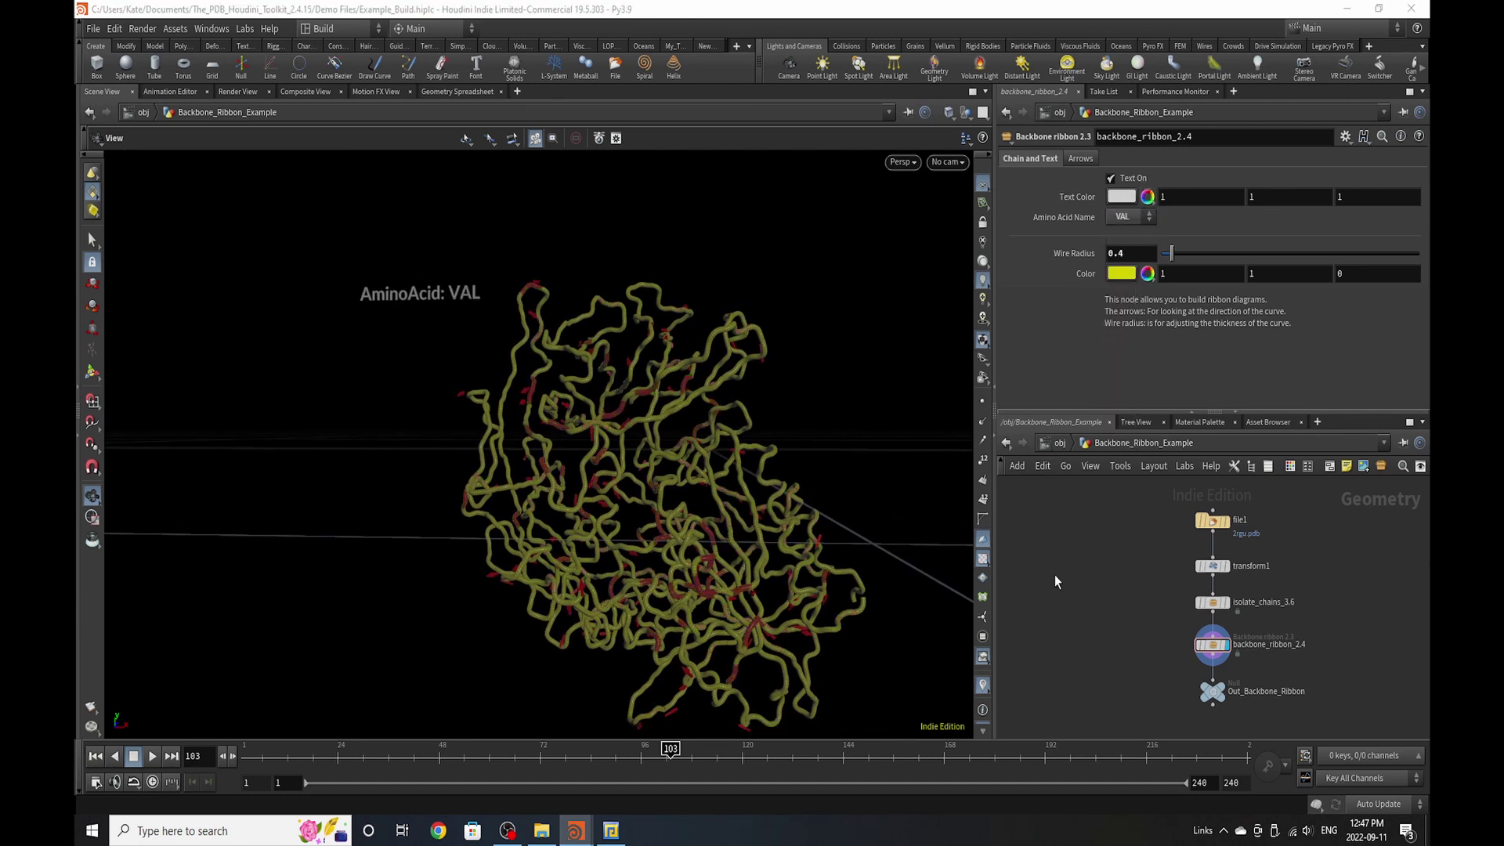
left_click(1140, 178)
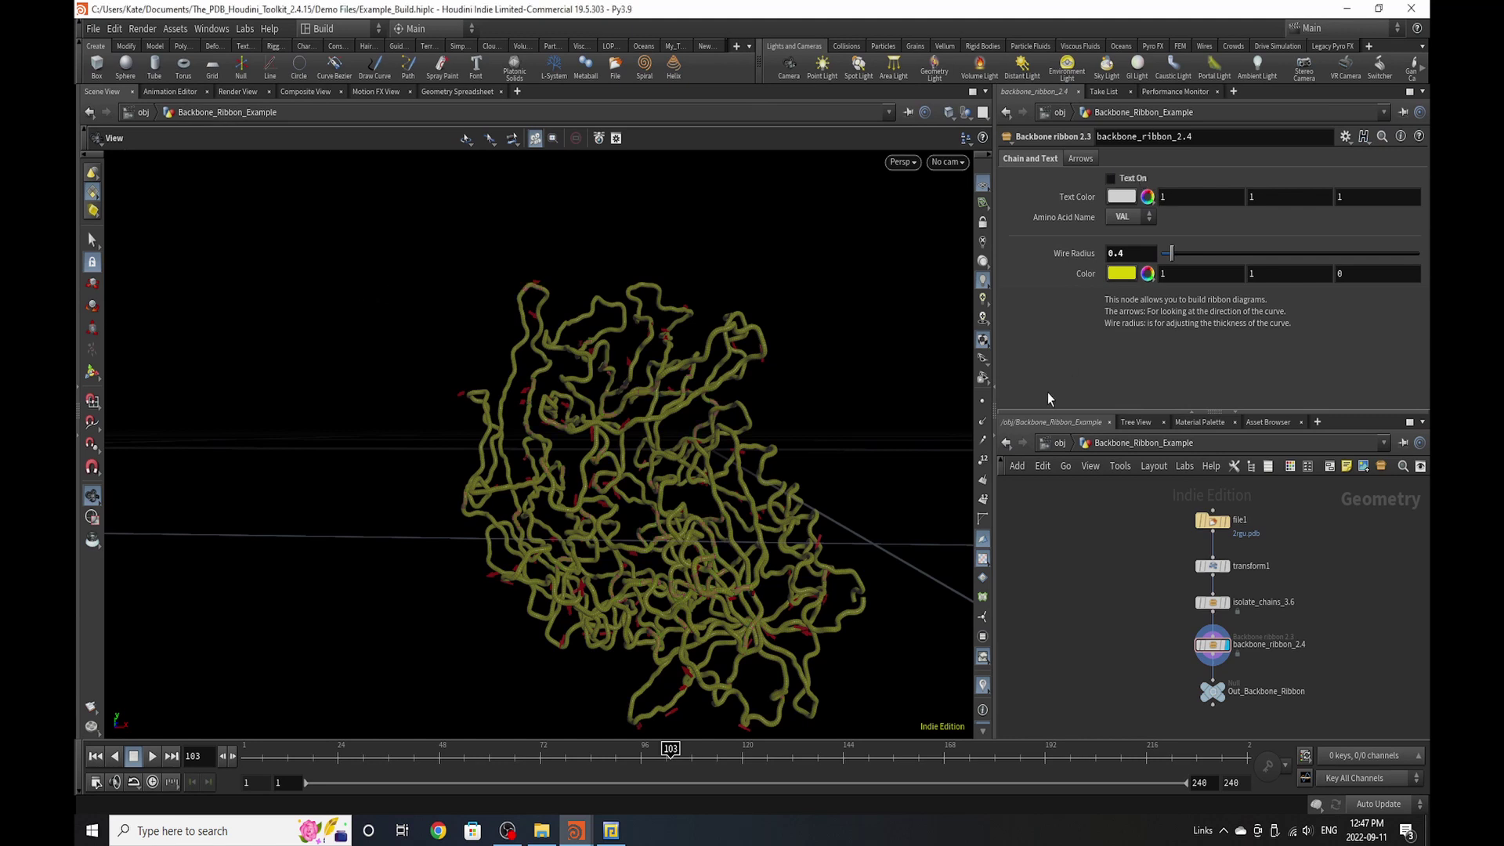
- Enable switch_arrows_on in backbone_ribbon_2.4's arrow settings to hide the direction arrows
left_click(1080, 160)
left_click(1166, 180)
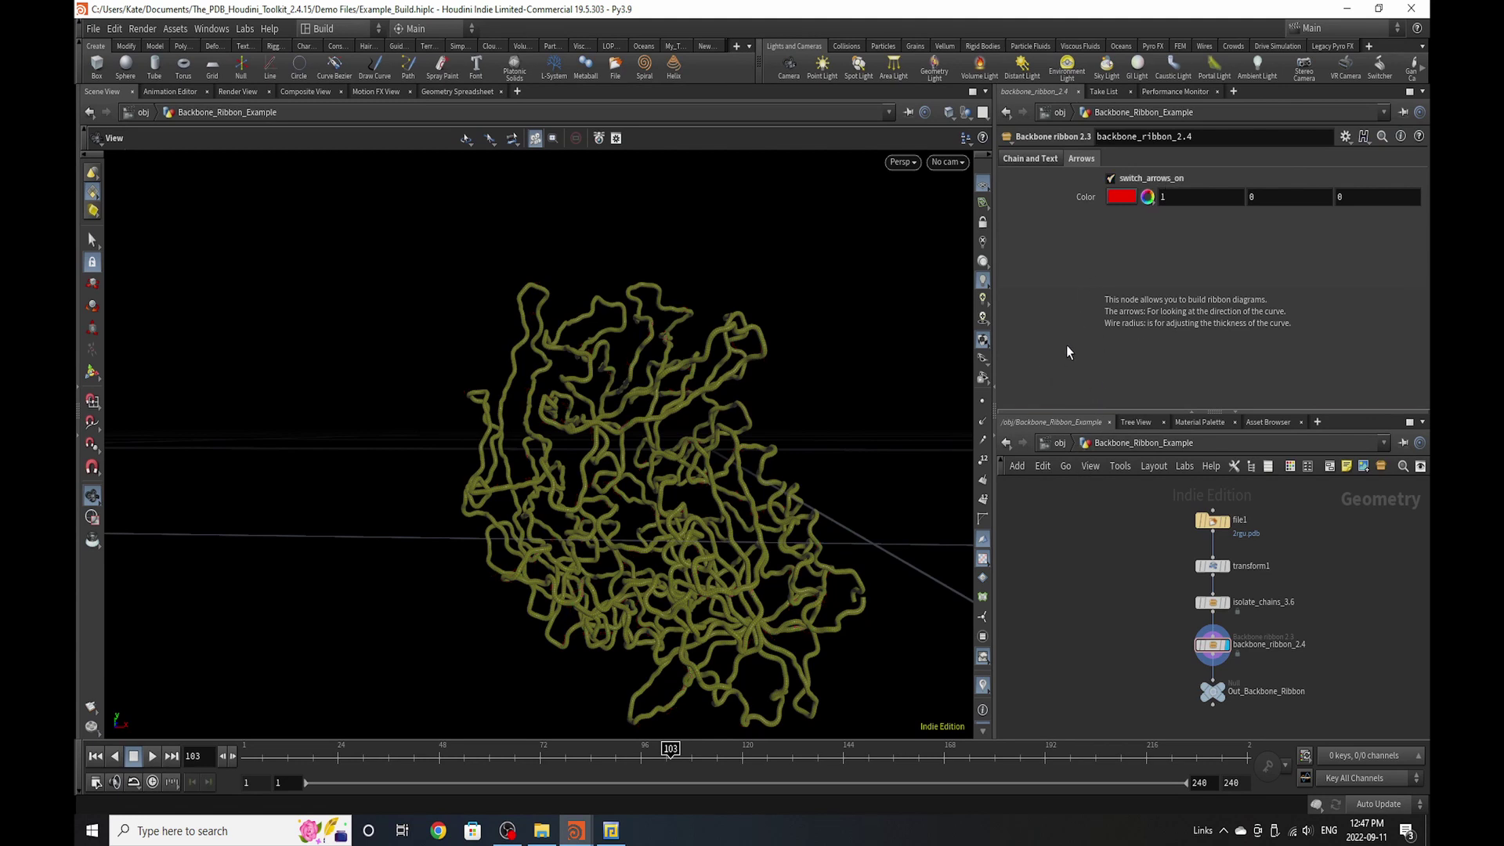
- Return to the object level and show all groups of example objects
left_click(1059, 444)
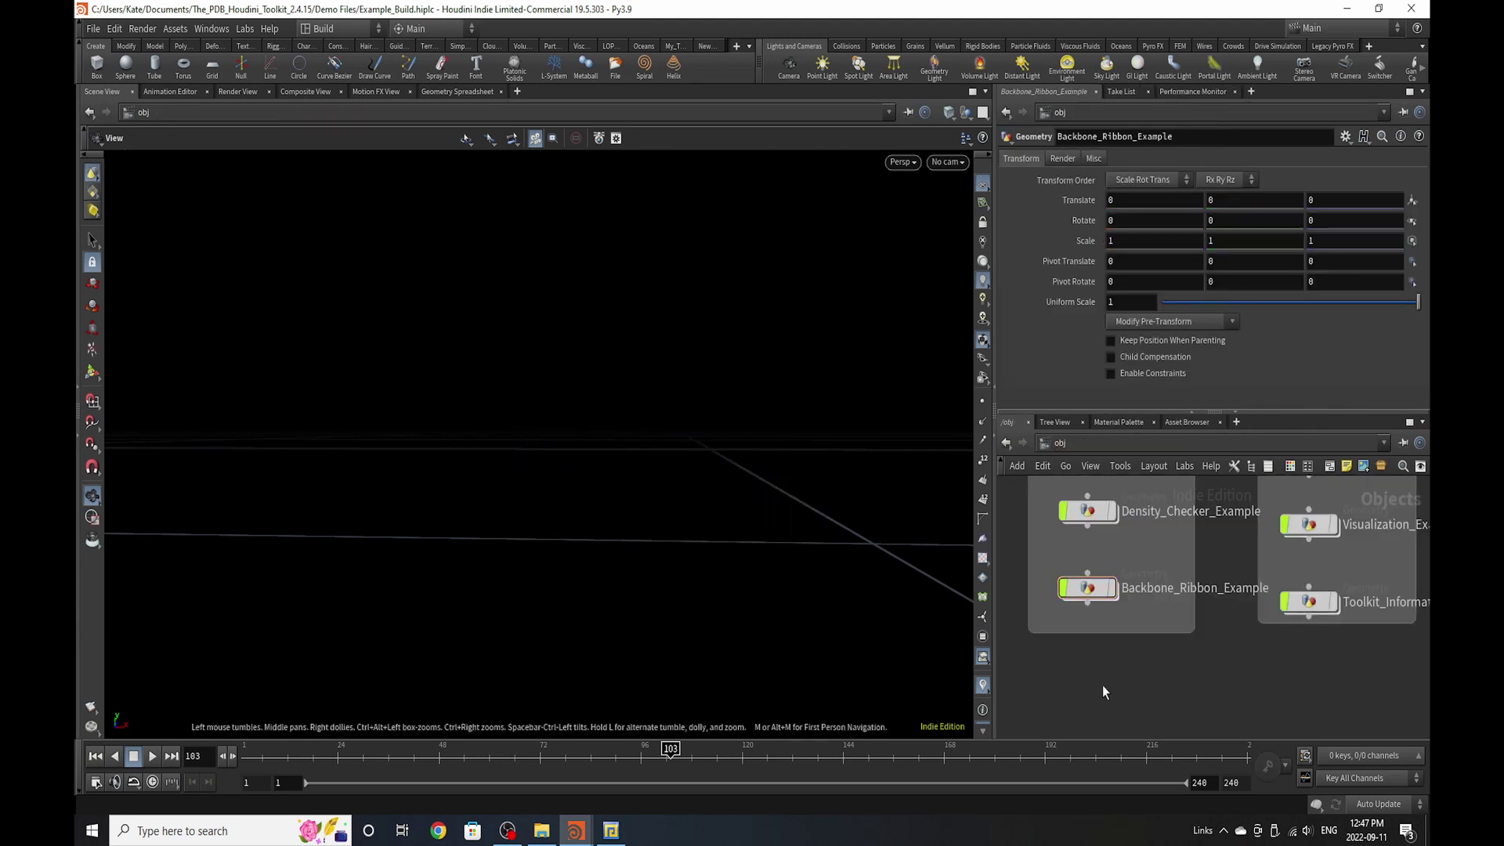
scroll(1112, 688, "down", 5)
scroll(1112, 688, "up", 2)
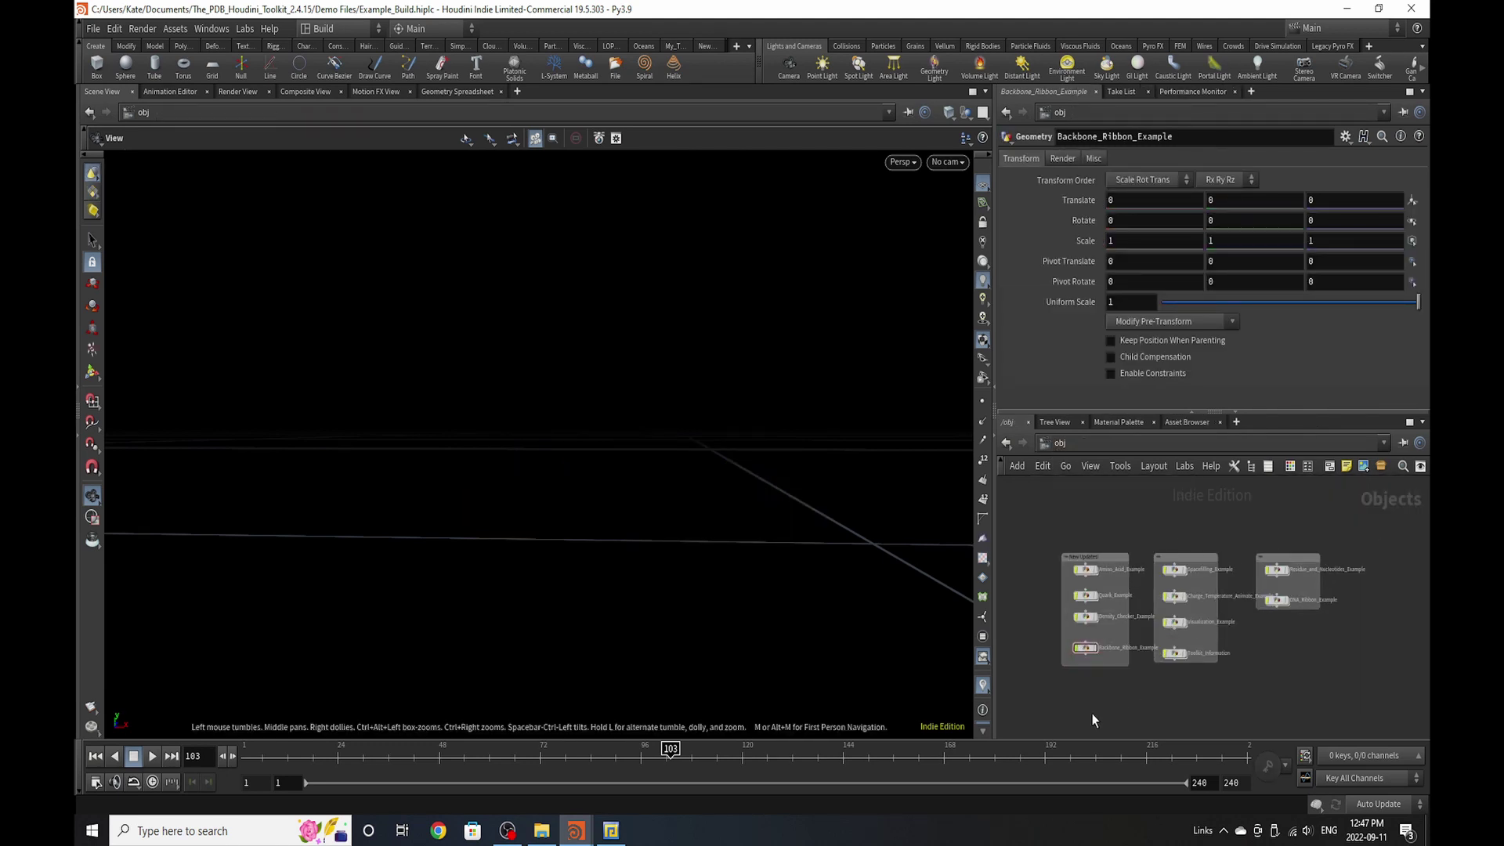